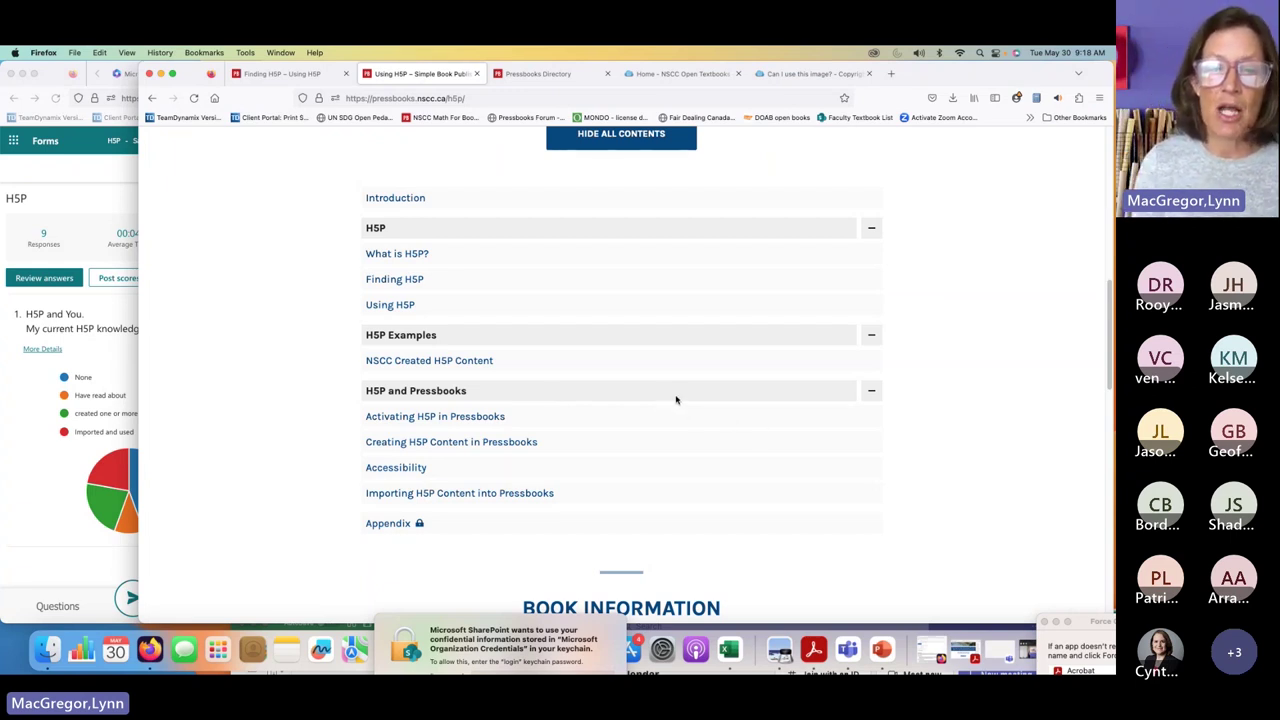
# Step: Check the open image-use guide and the NSCC Open Textbooks guide, and return to the Using H5P book's home page
pyautogui.scroll(1, 678, 398)
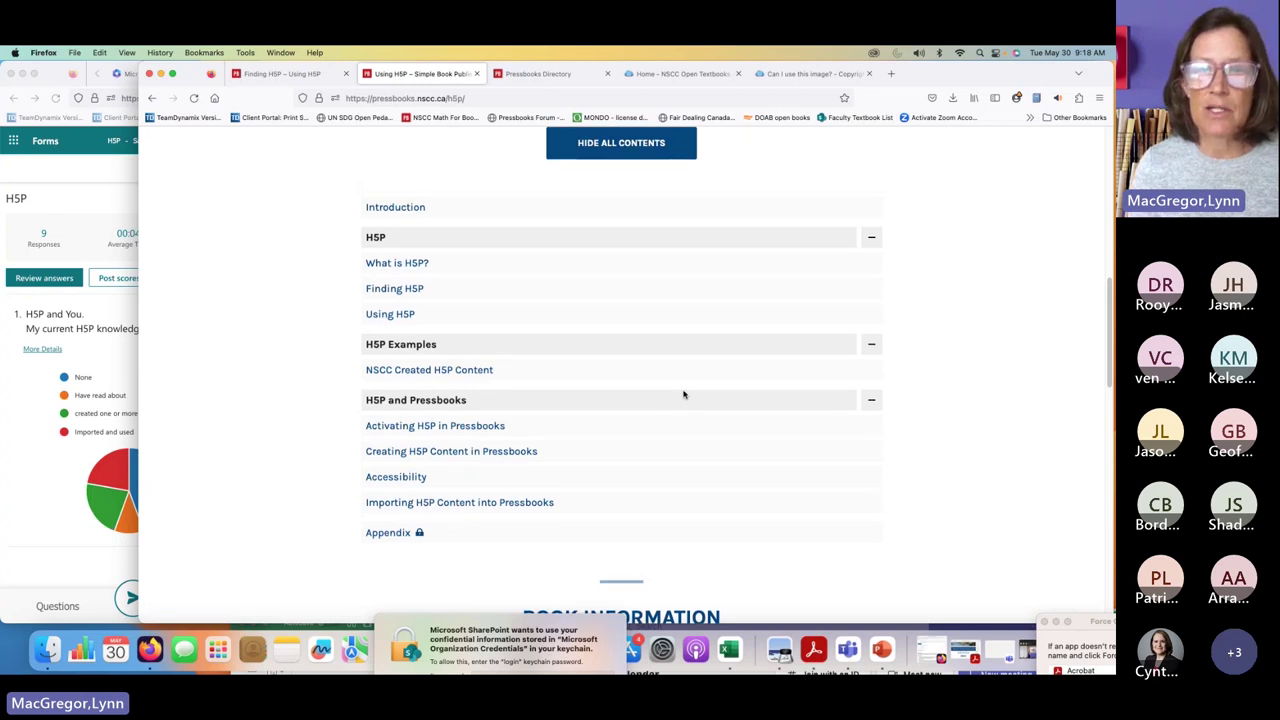
pyautogui.scroll(5, 684, 394)
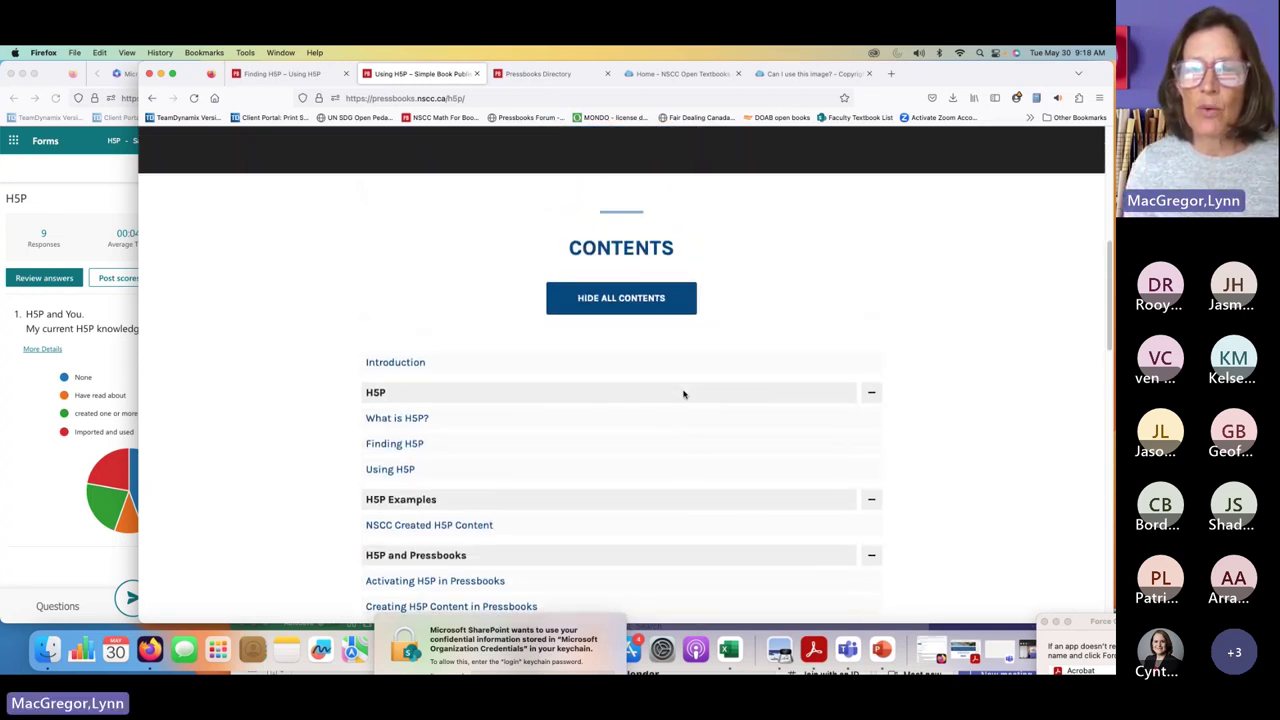
pyautogui.scroll(10, 684, 394)
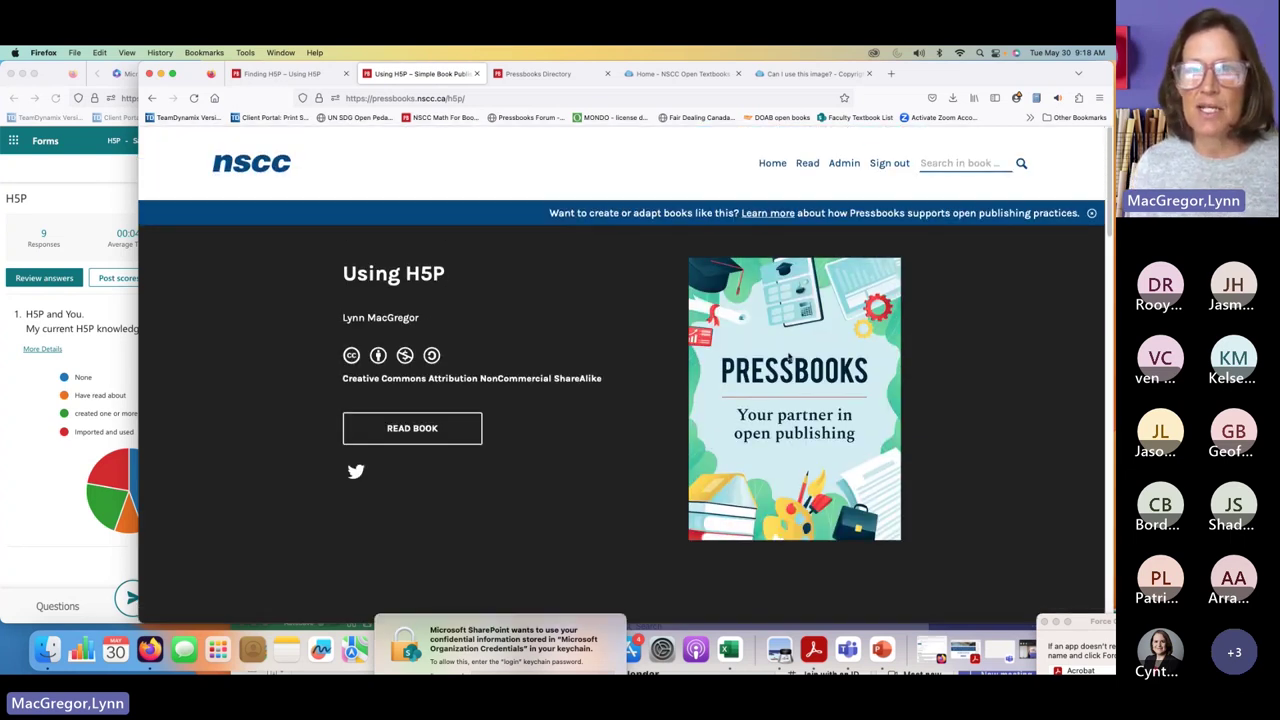
pyautogui.click(814, 74)
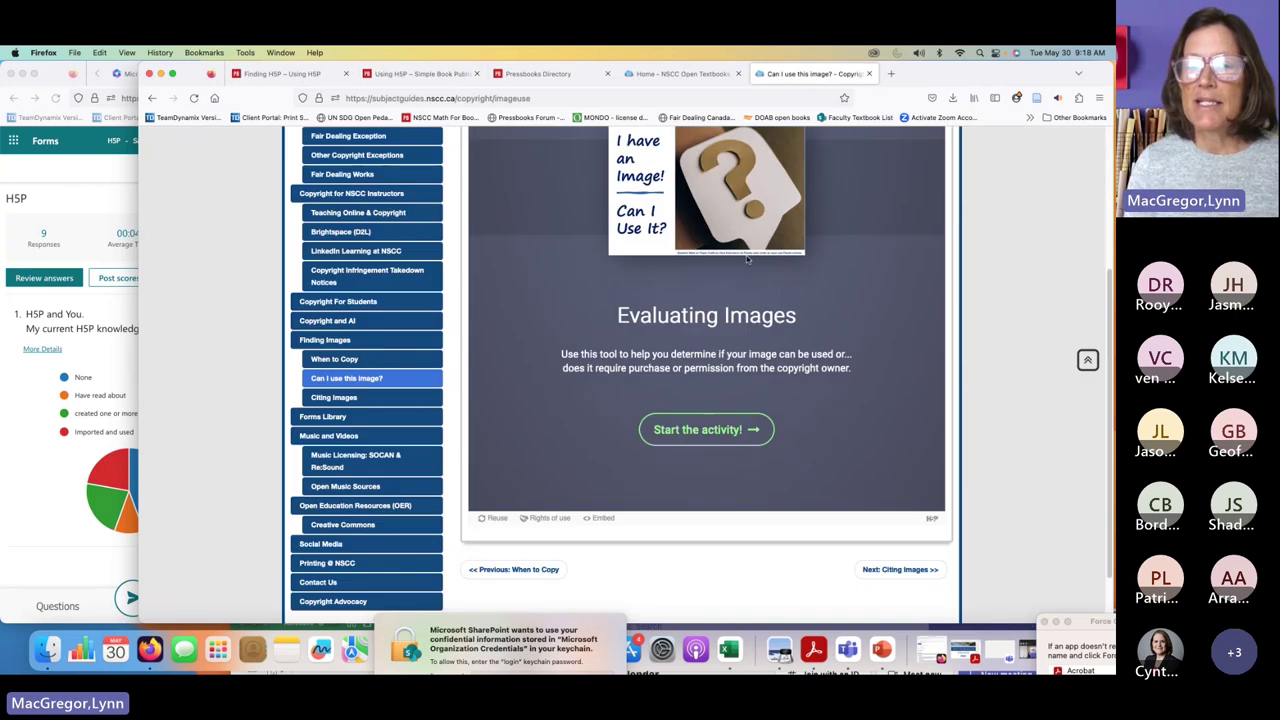
pyautogui.click(684, 74)
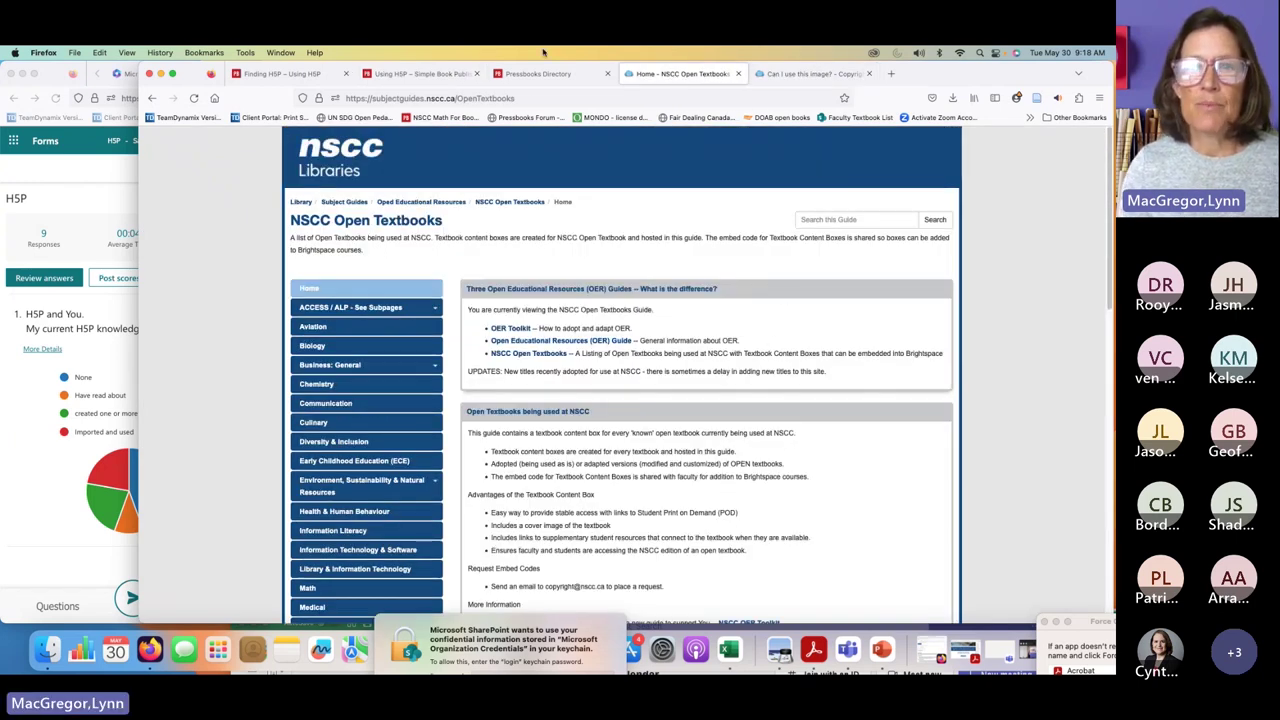
pyautogui.click(420, 74)
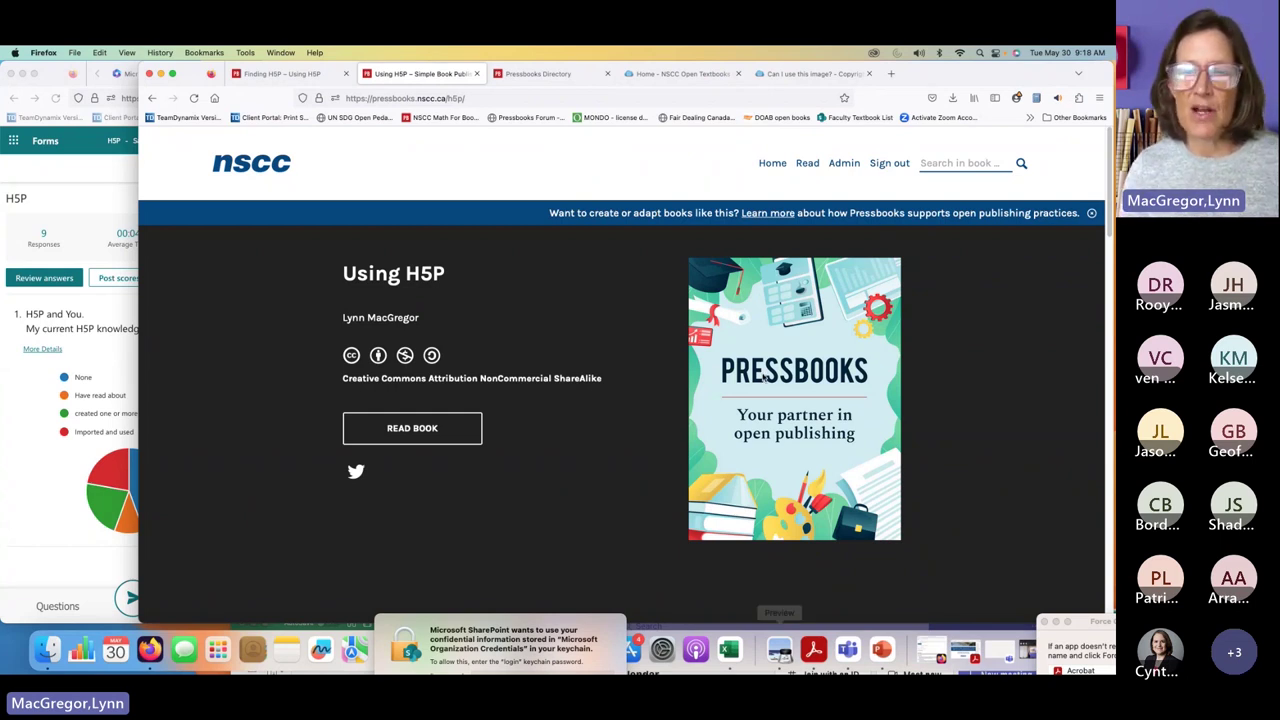
# Step: Look over the Using H5P book's home page and open its NSCC Created H5P Content chapter from the contents
pyautogui.scroll(-1, 878, 416)
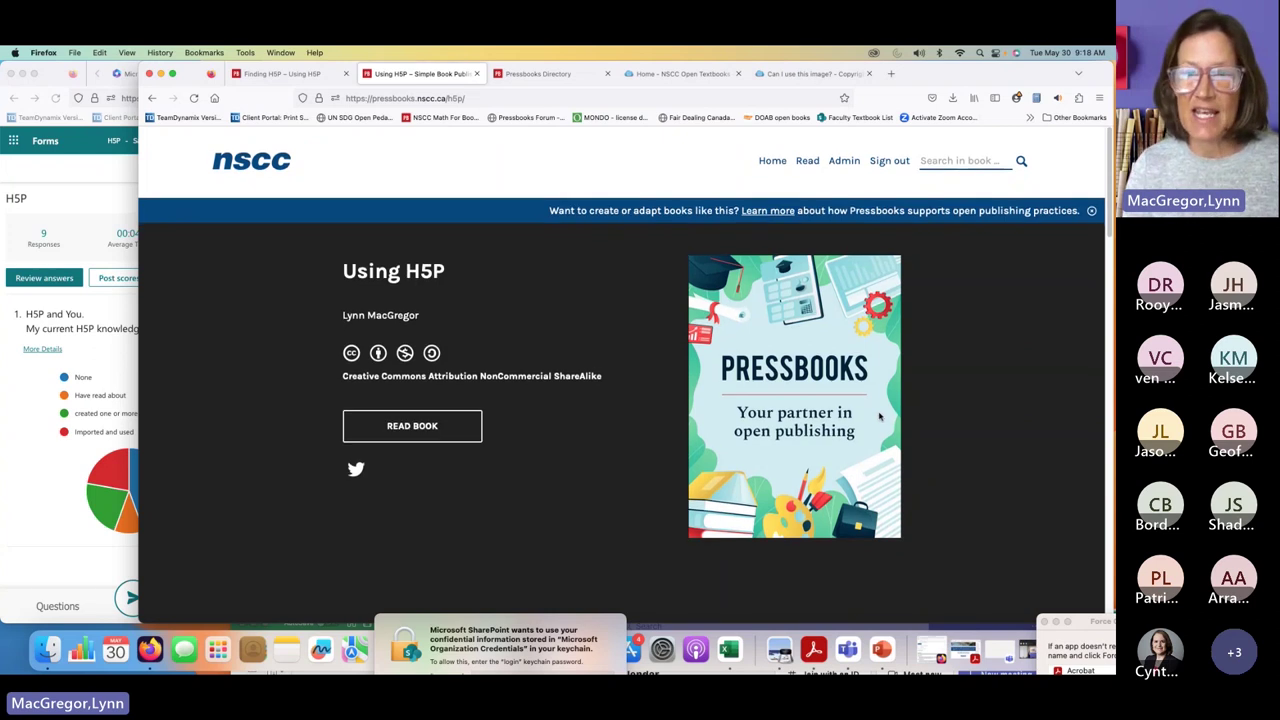
pyautogui.scroll(-1, 881, 416)
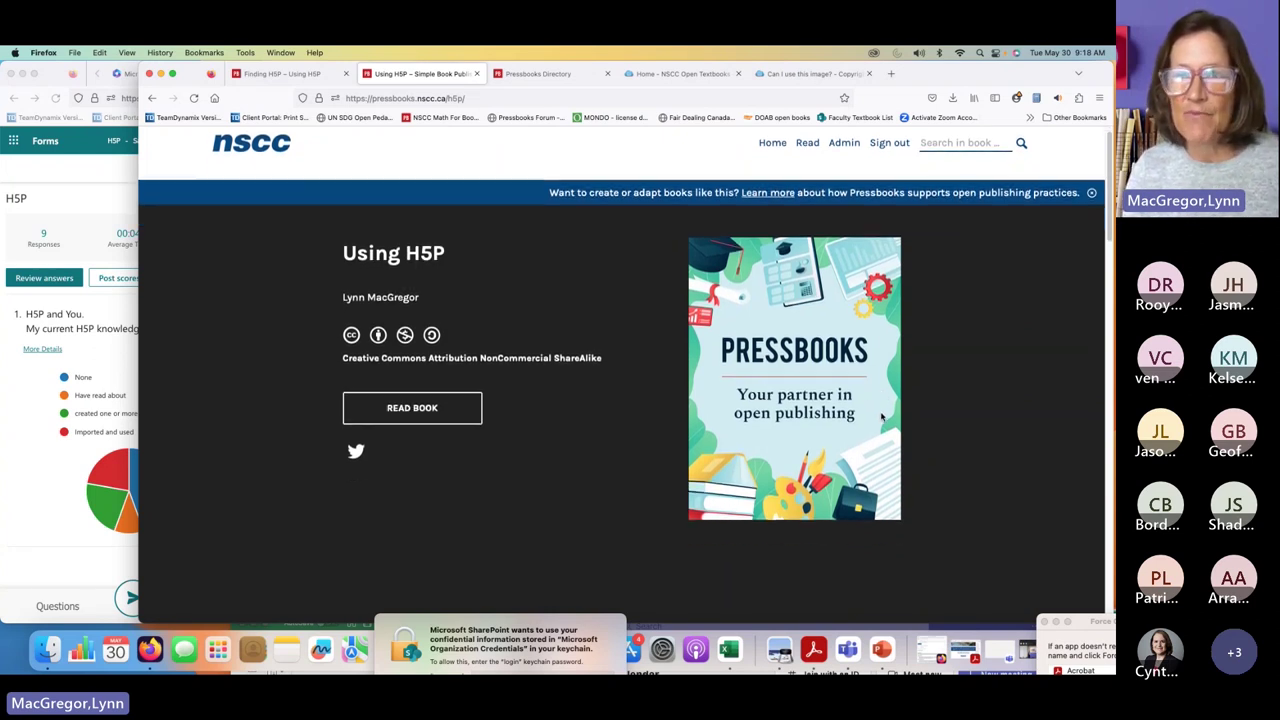
pyautogui.scroll(1, 881, 417)
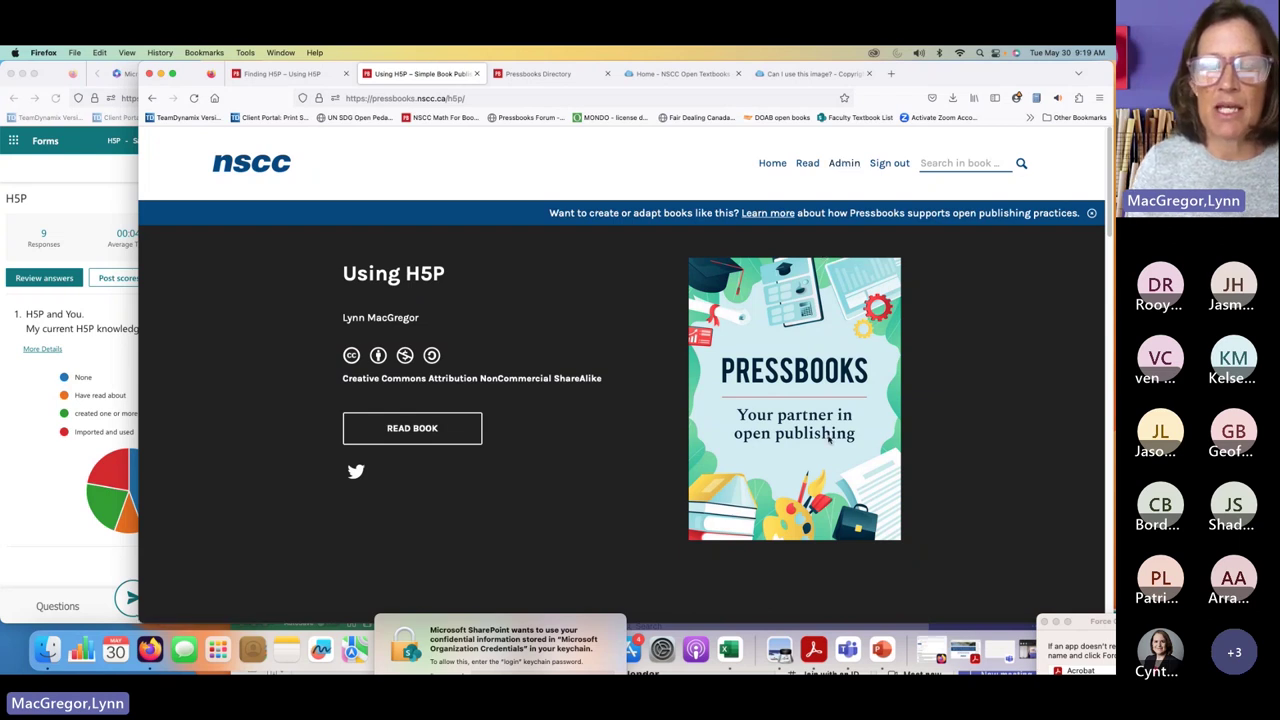
pyautogui.scroll(-10, 607, 496)
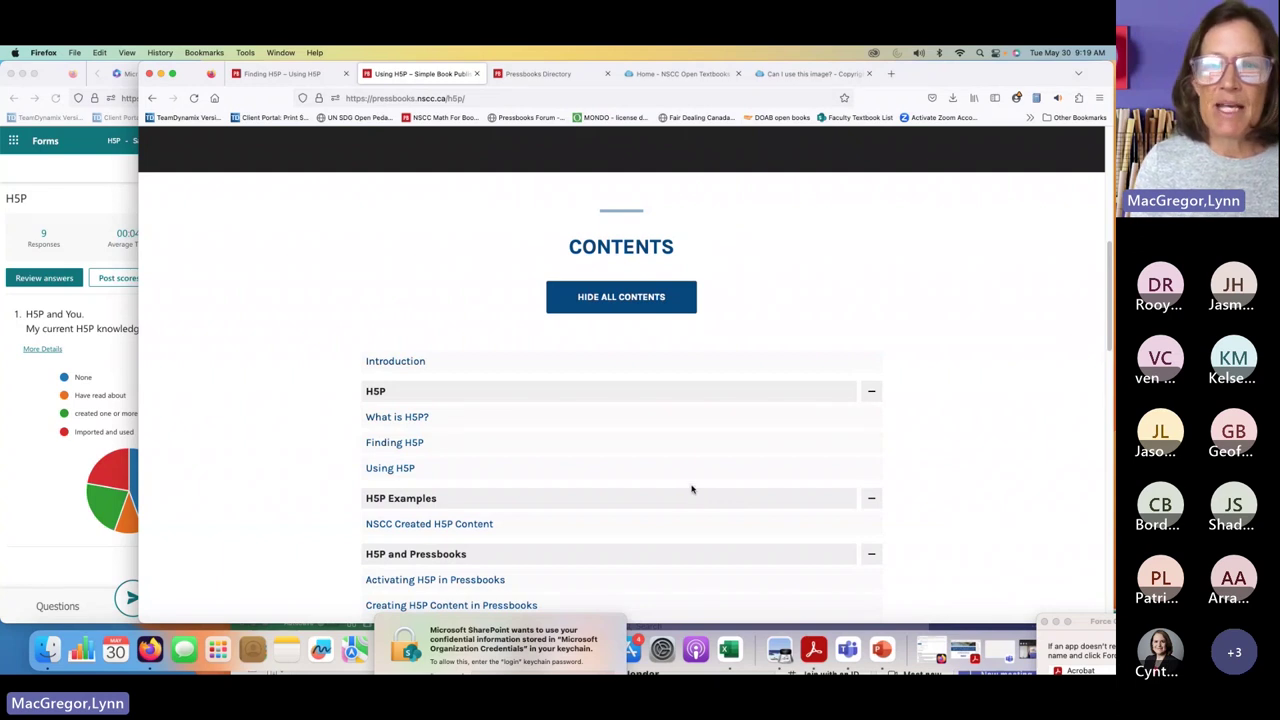
pyautogui.scroll(10, 694, 491)
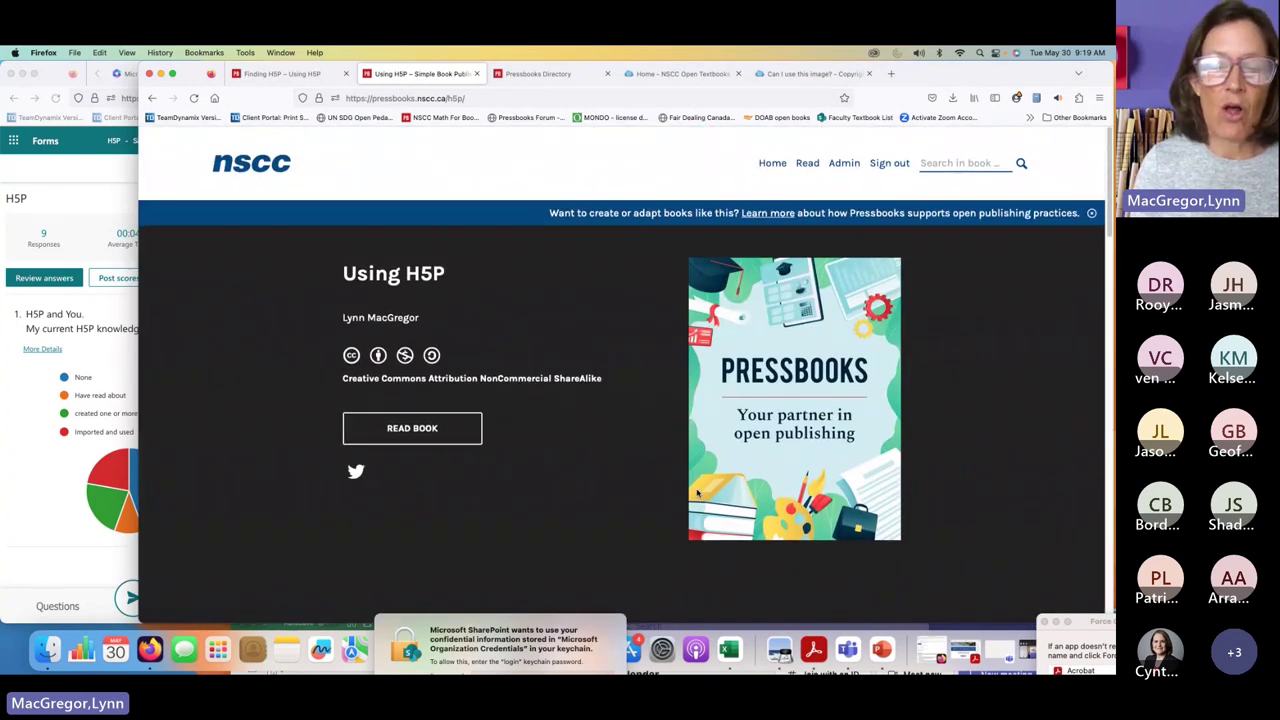
pyautogui.scroll(-10, 697, 492)
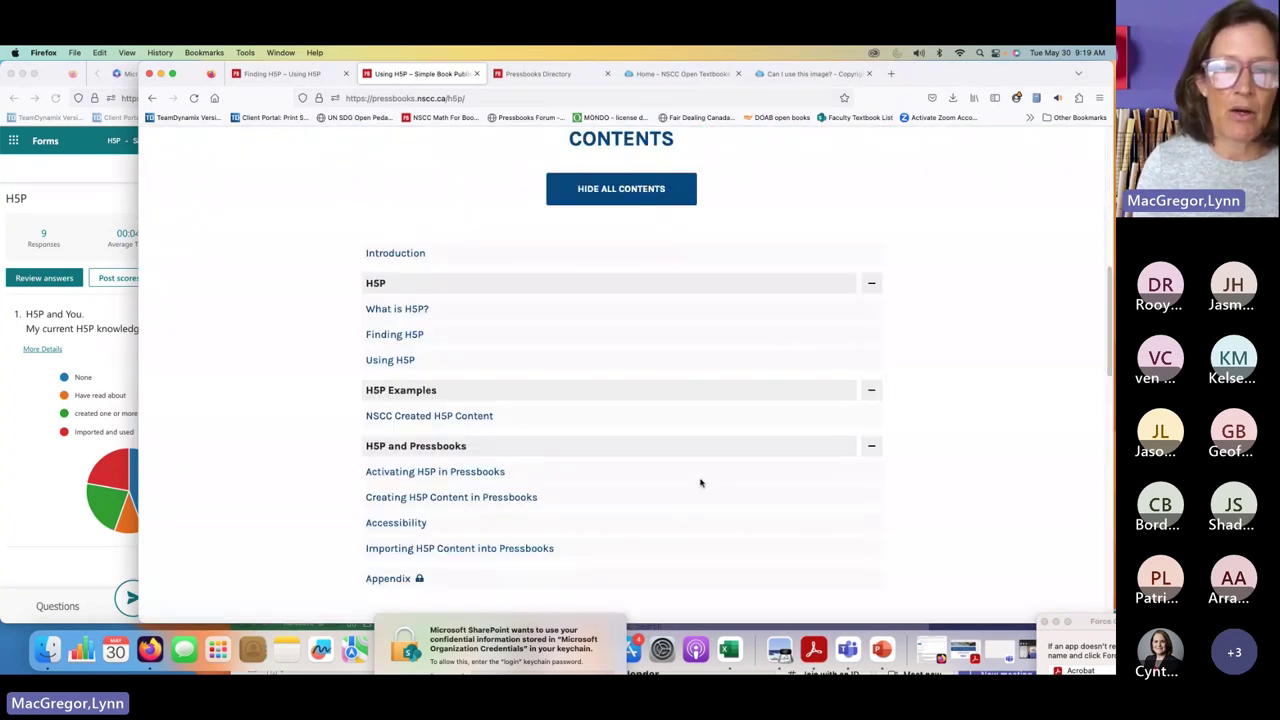
pyautogui.click(441, 419)
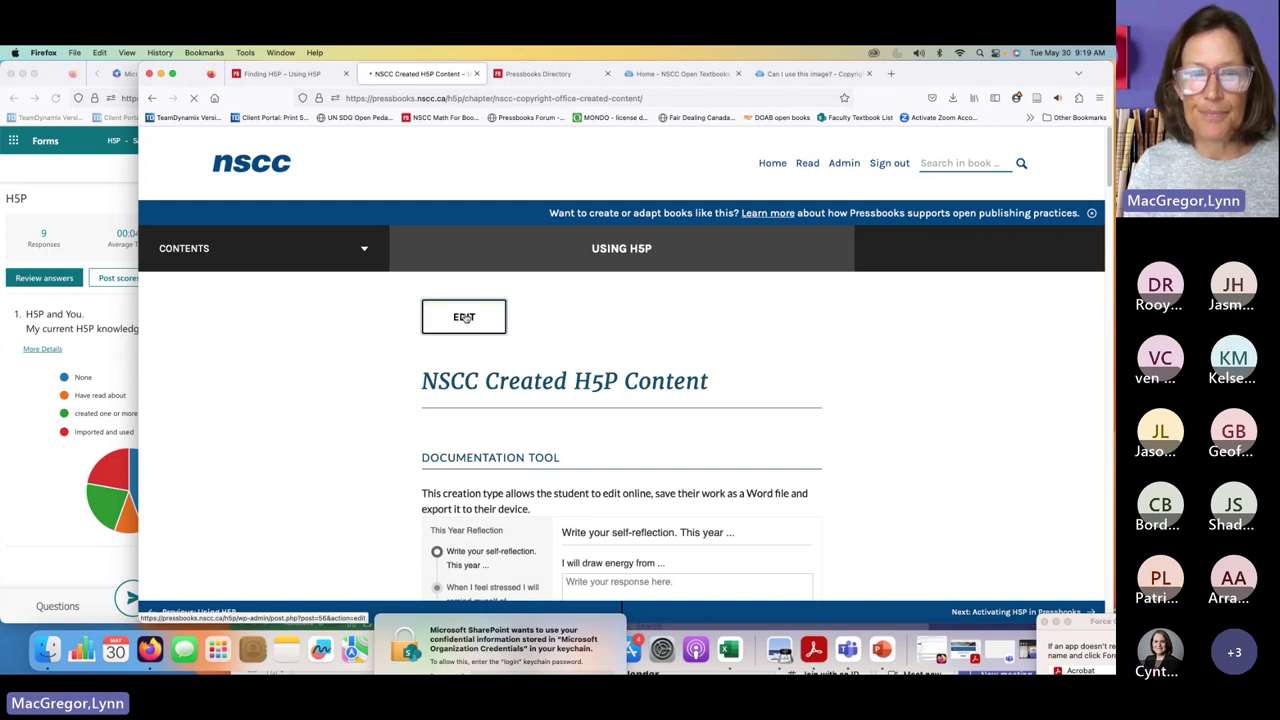
# Step: Open the NSCC Created H5P Content chapter for editing and select the [h5p id="1"] shortcode under Documentation Tool
pyautogui.click(465, 318)
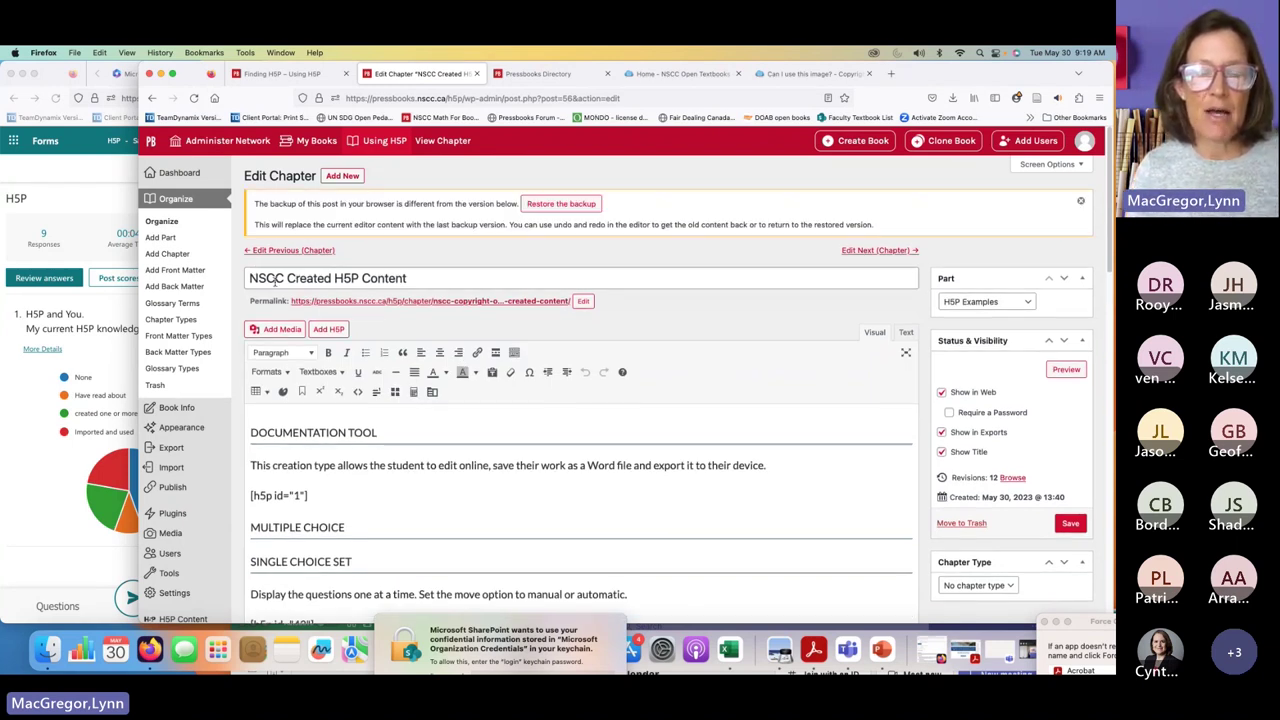
pyautogui.scroll(-5, 550, 410)
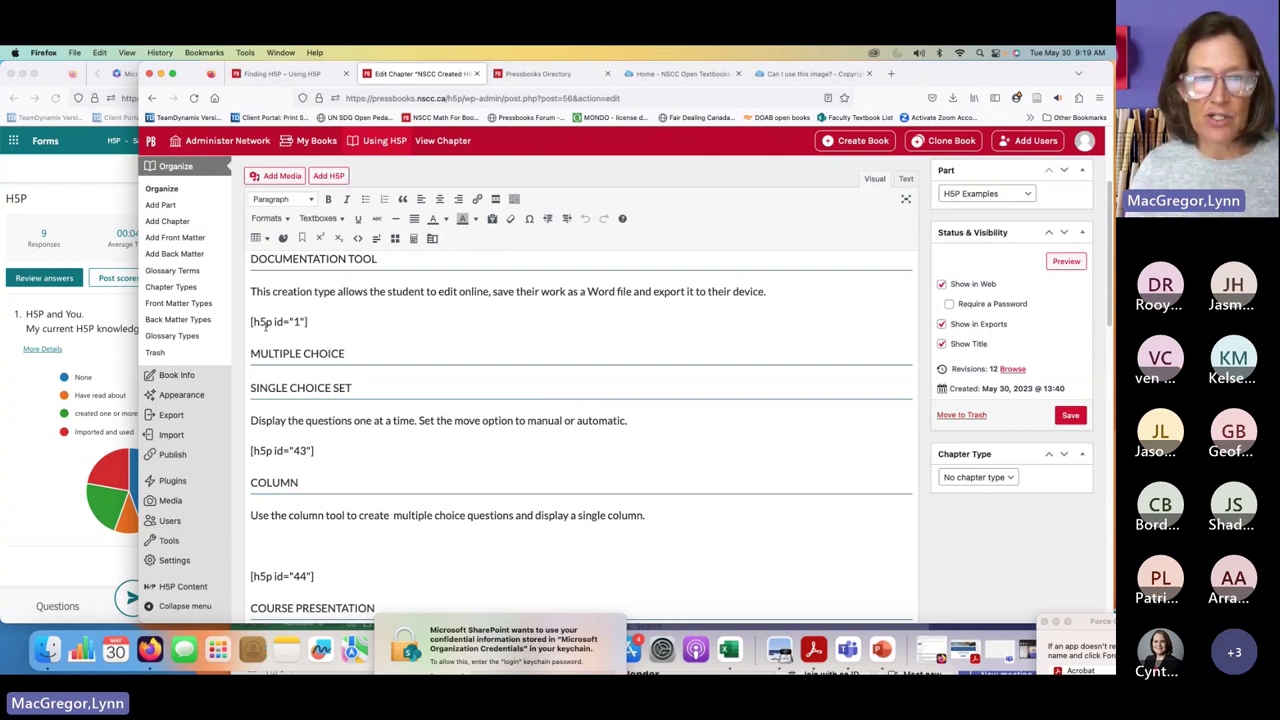
pyautogui.moveTo(250, 322); pyautogui.dragTo(326, 323)
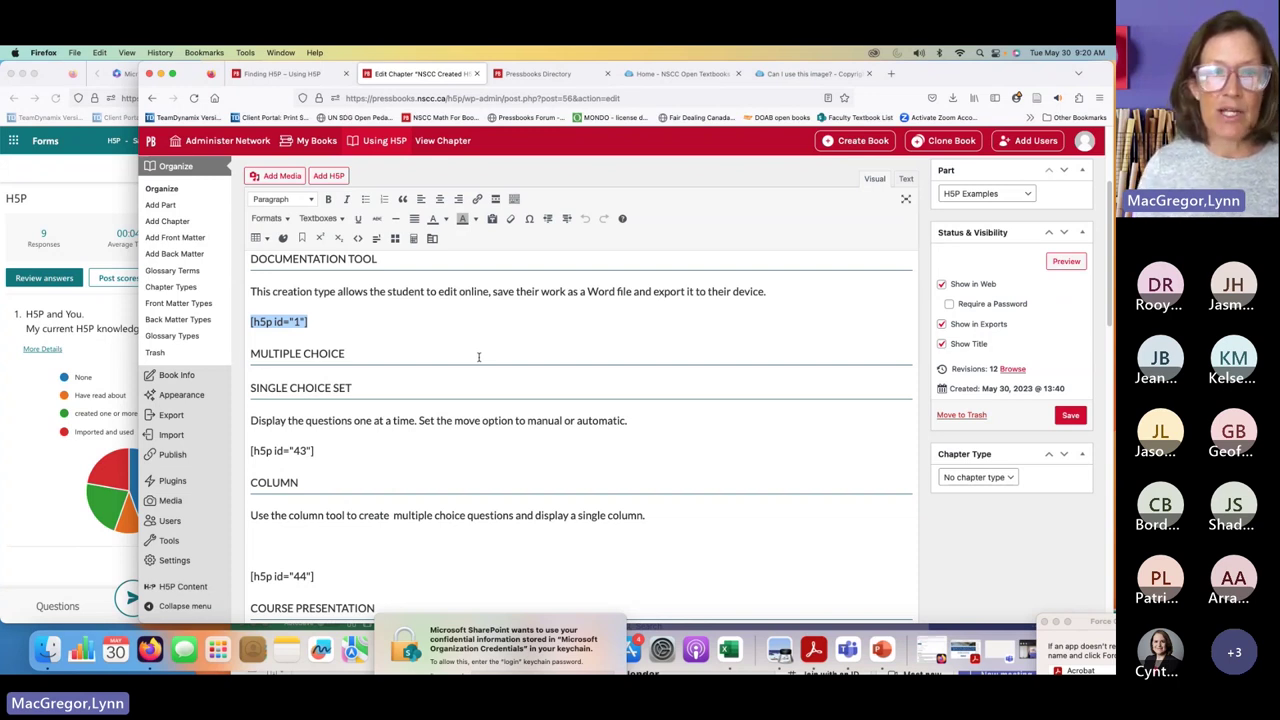
# Step: View the chapter as a web page and examine how the Documentation Tool activity is displayed to readers
pyautogui.click(446, 143)
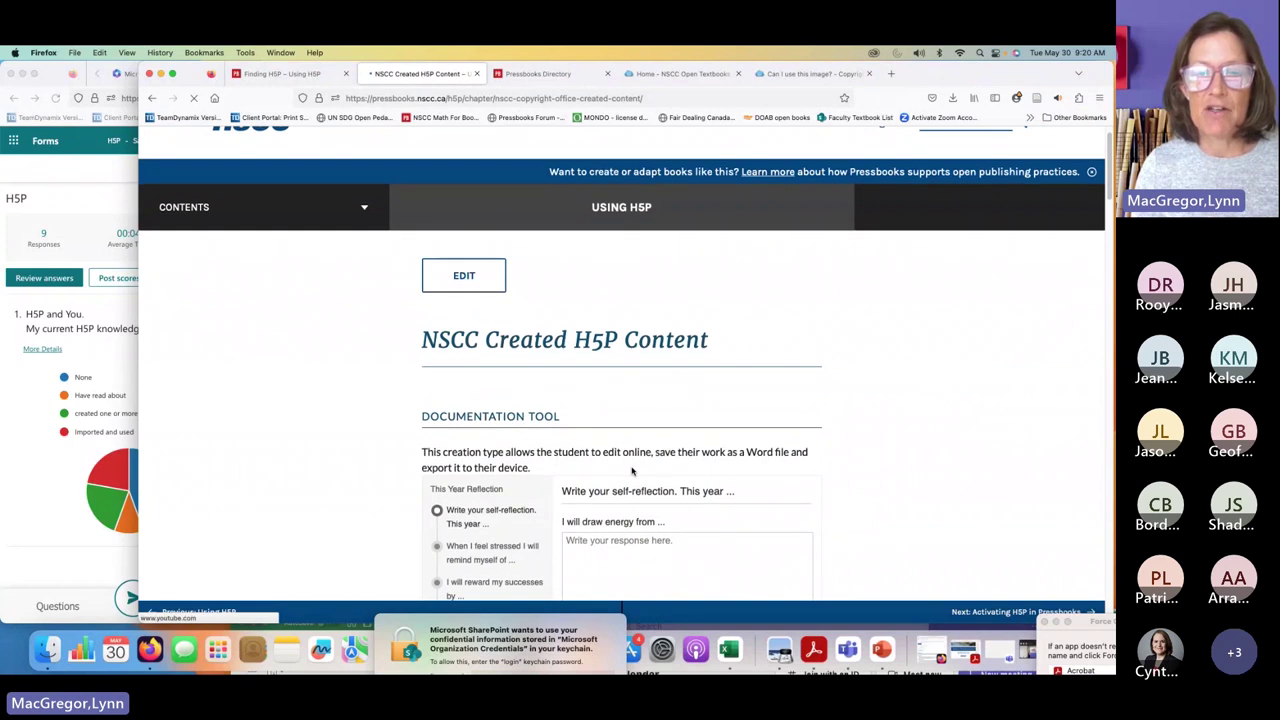
pyautogui.scroll(-5, 633, 468)
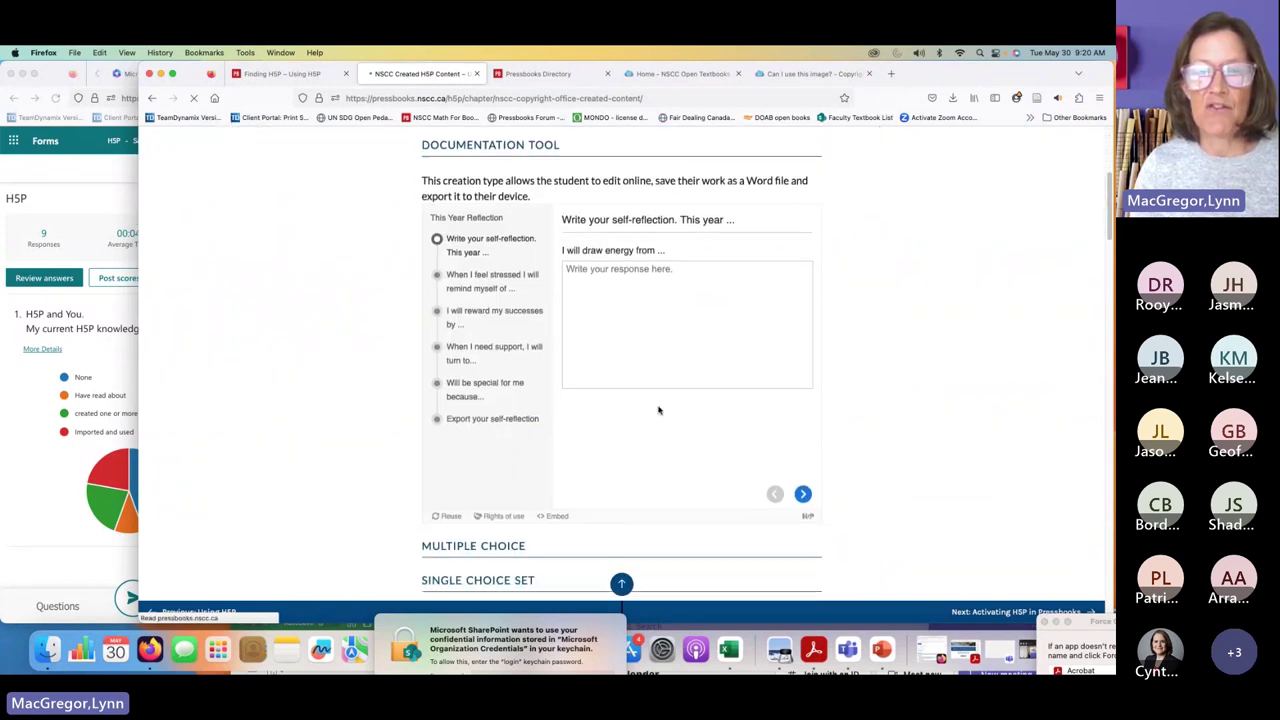
pyautogui.scroll(-3, 625, 380)
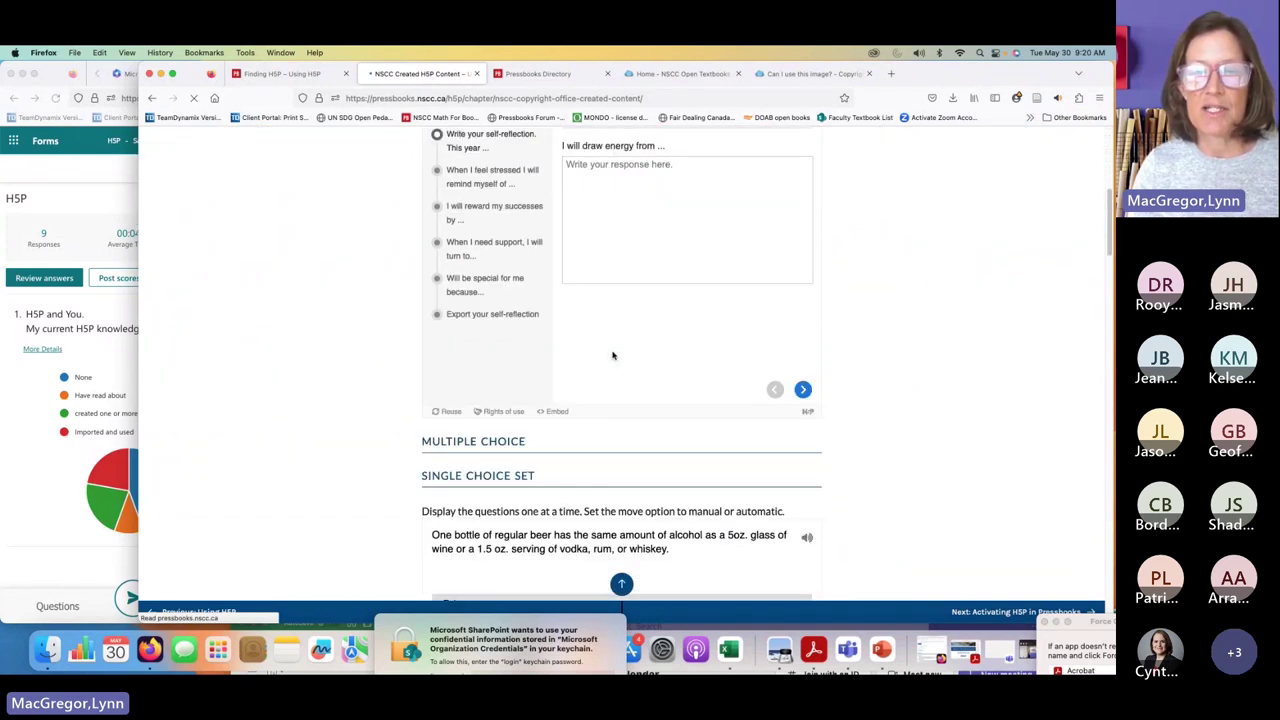
pyautogui.scroll(6, 612, 352)
pyautogui.scroll(3, 612, 352)
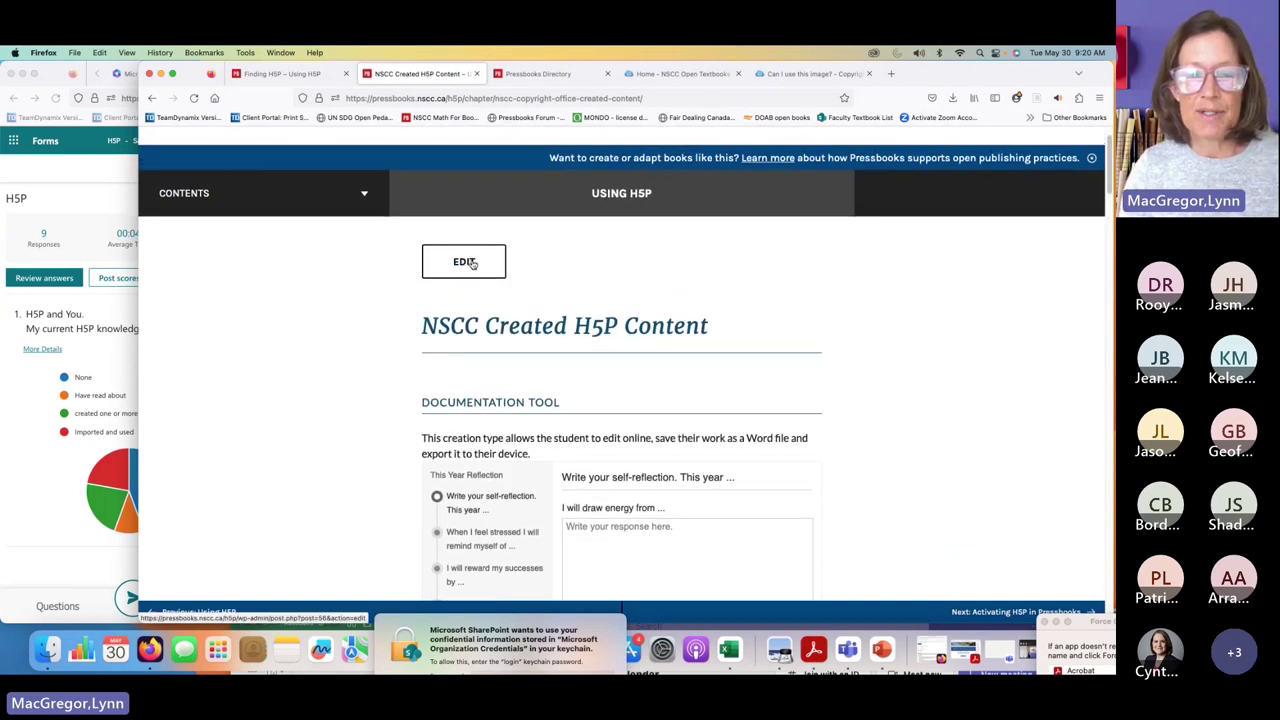
# Step: Reopen the NSCC Created H5P Content chapter in the editor and show the available H5P Content options
pyautogui.click(471, 263)
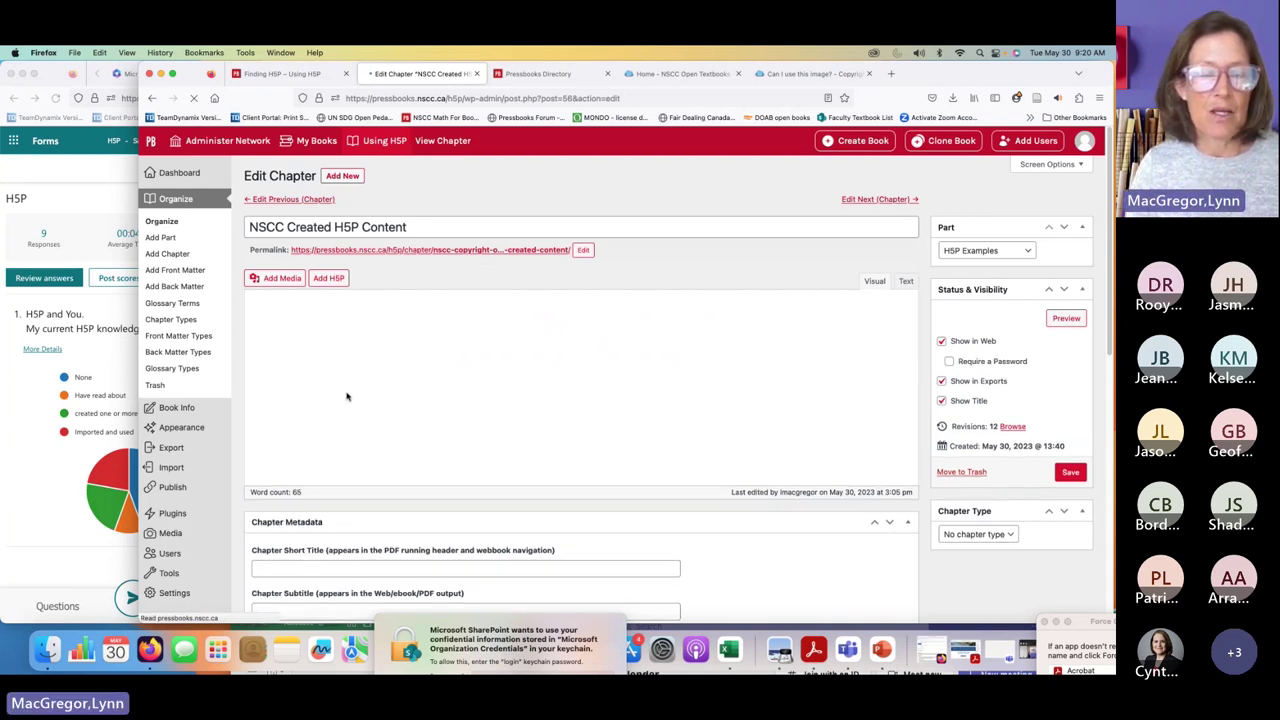
pyautogui.scroll(-1, 217, 440)
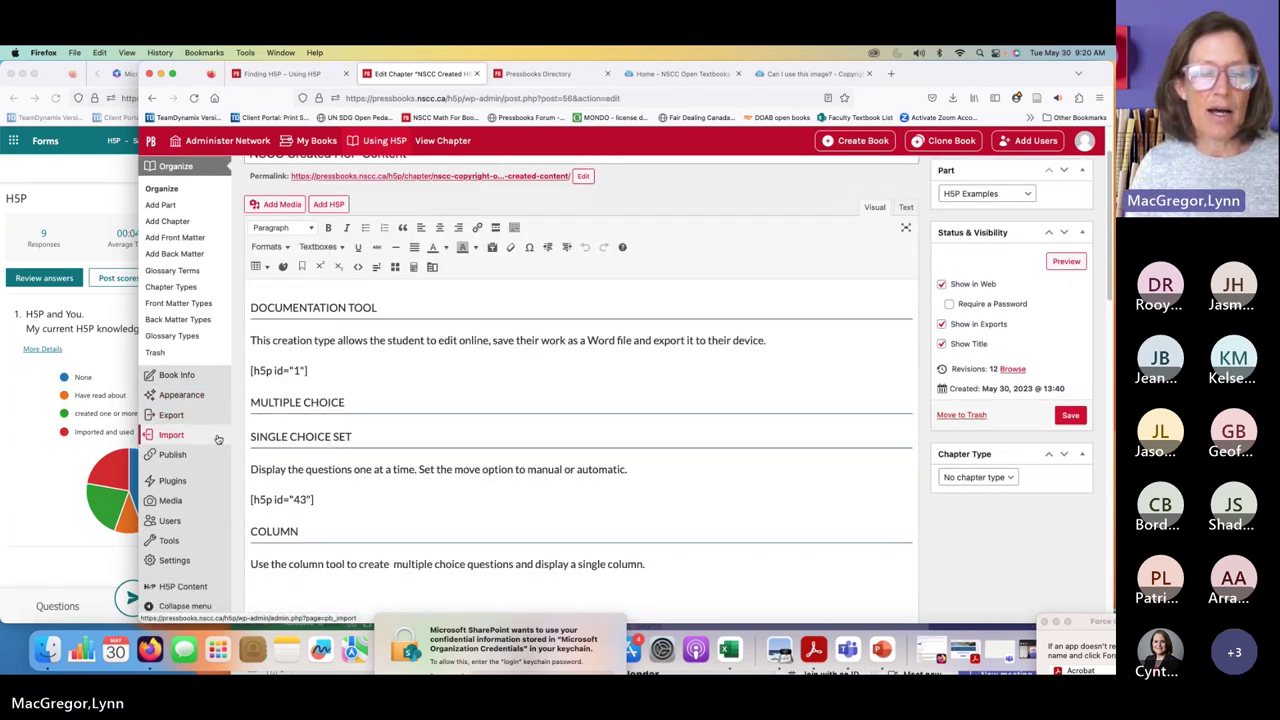
pyautogui.scroll(-1, 217, 440)
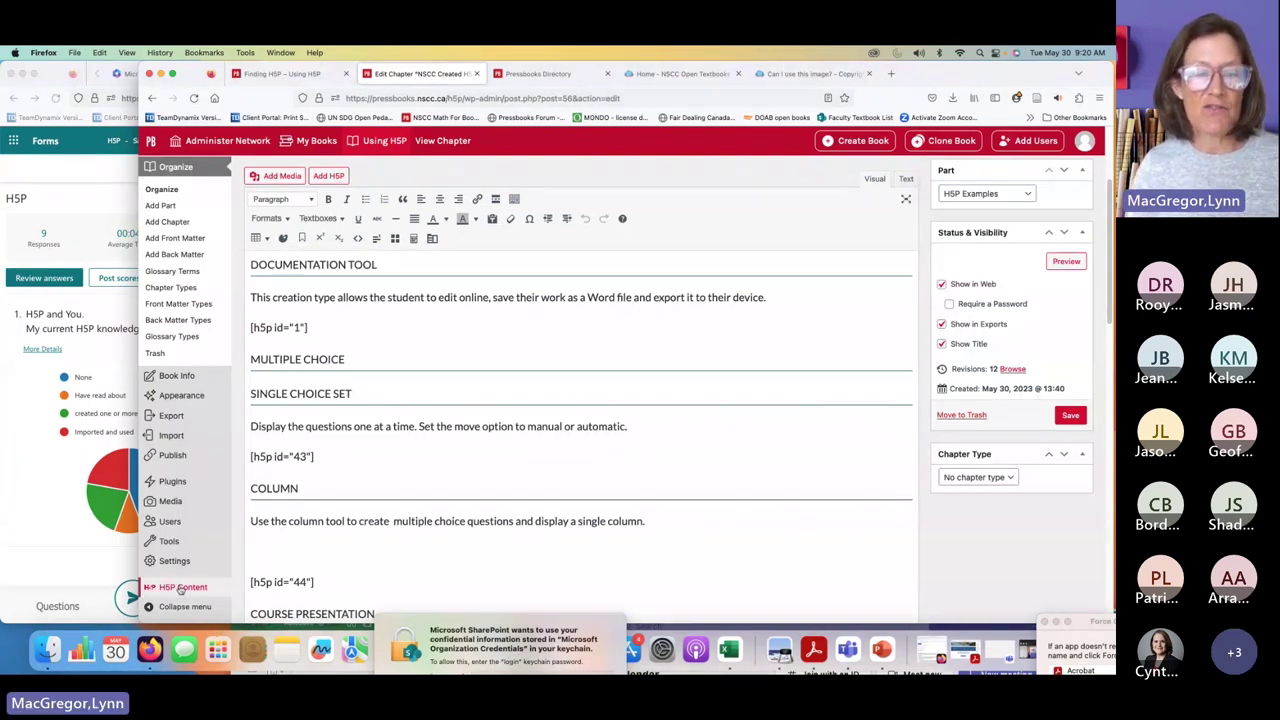
pyautogui.moveTo(175, 589)
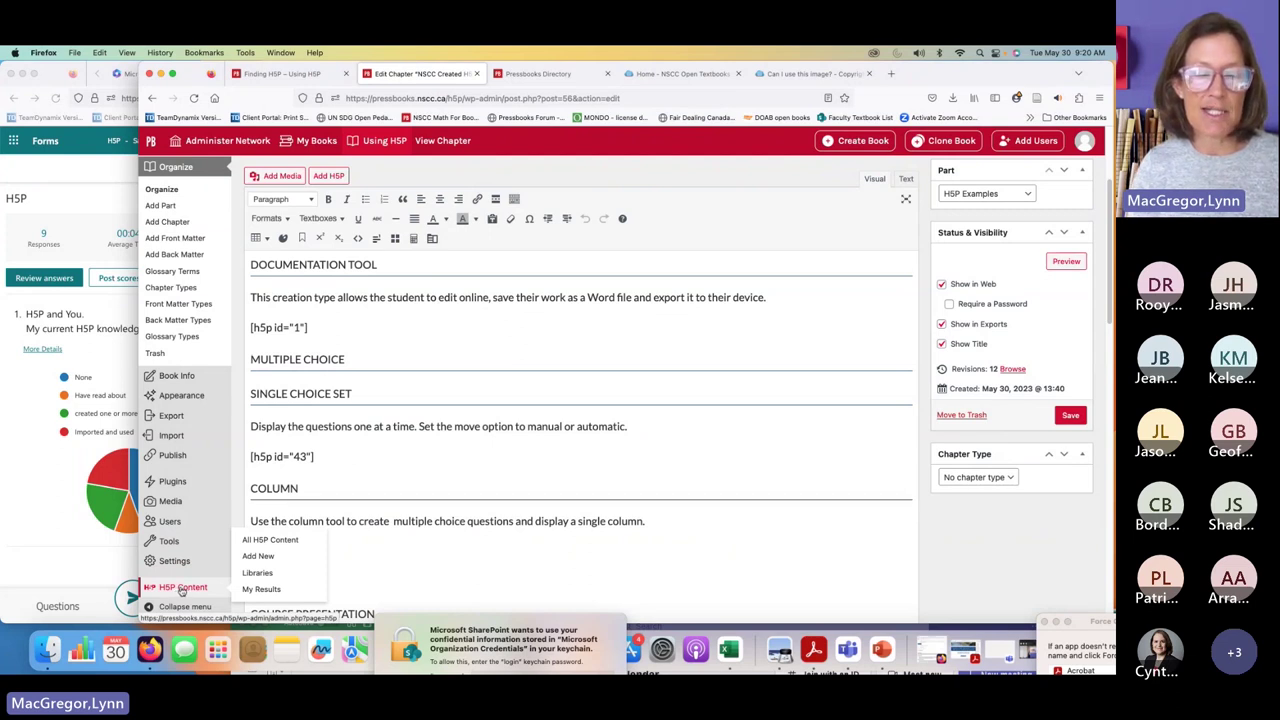
pyautogui.scroll(-1, 182, 590)
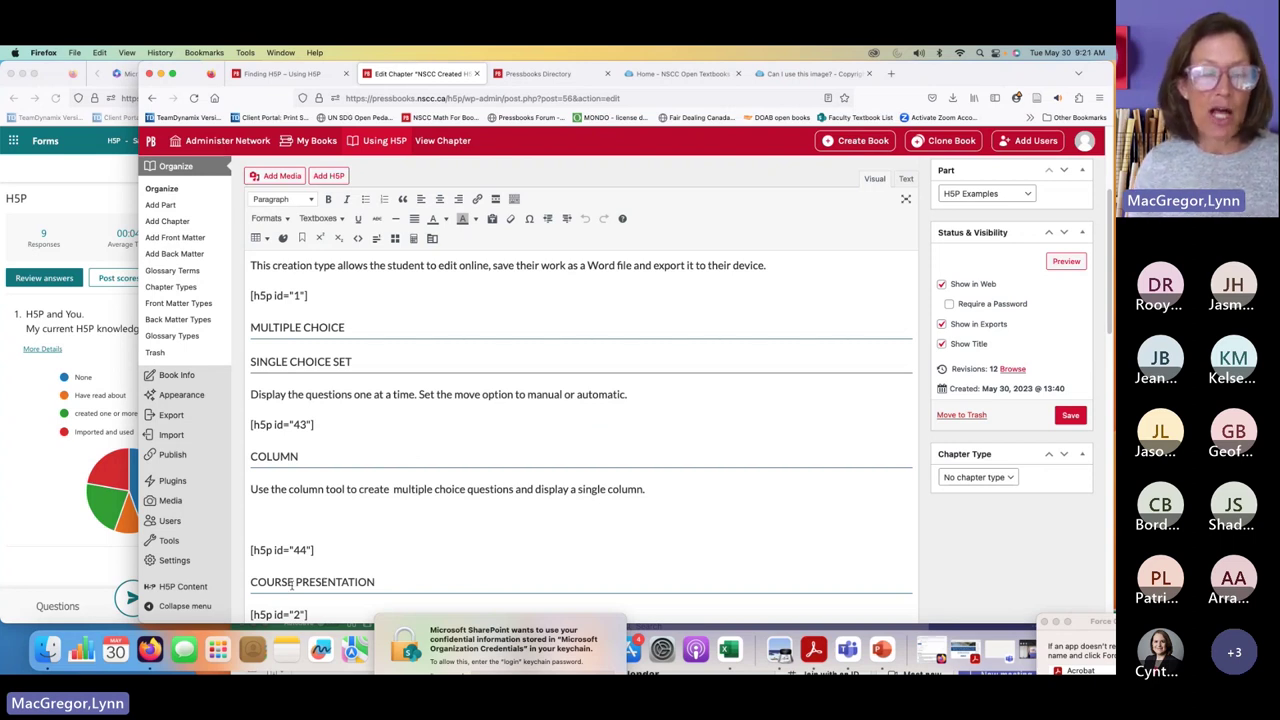
# Step: Open the book's installed plugins and check the H5P plugin's entry
pyautogui.moveTo(220, 501)
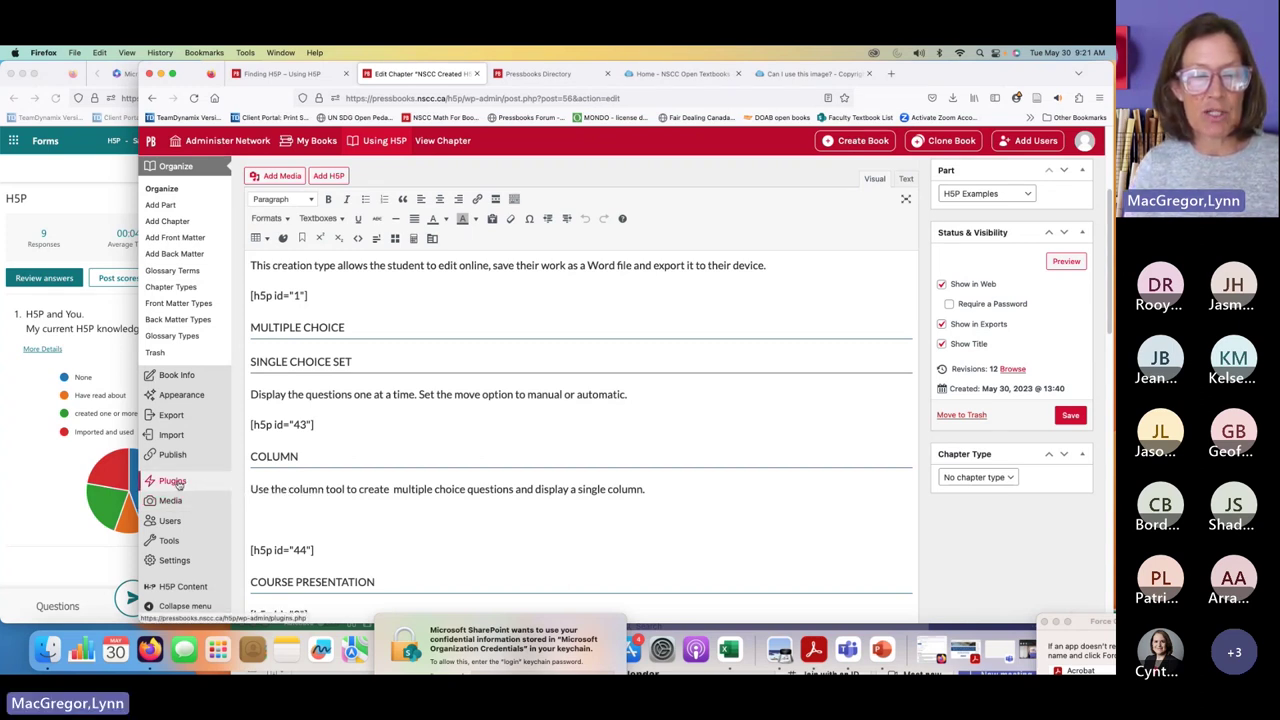
pyautogui.click(176, 484)
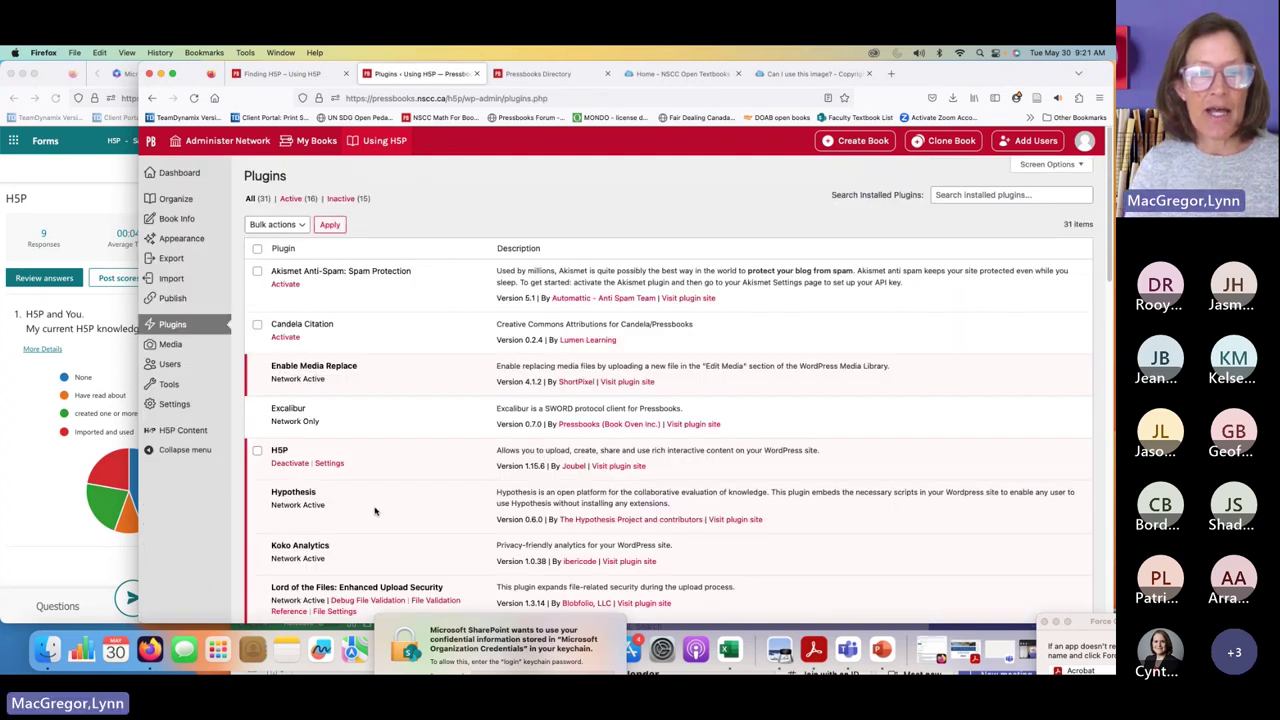
pyautogui.scroll(-1, 375, 511)
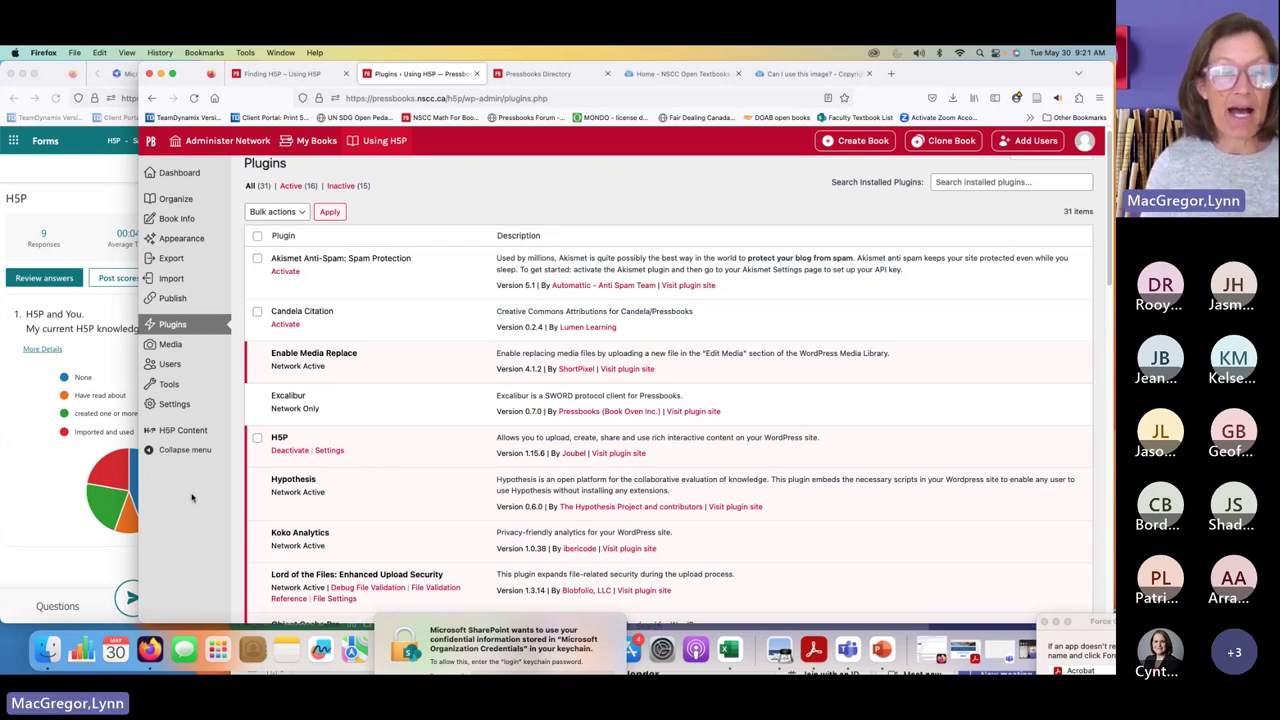
# Step: Open the list of all H5P content in the book and look through its first page of activities
pyautogui.moveTo(190, 437)
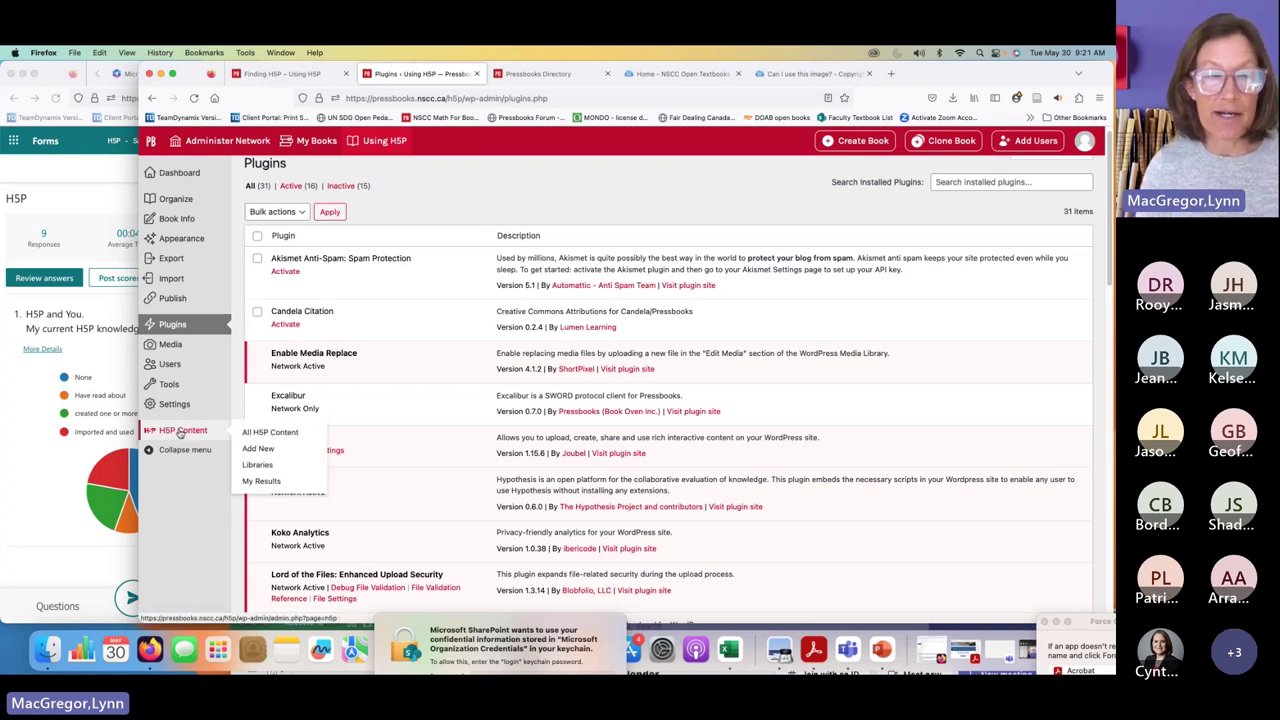
pyautogui.click(180, 433)
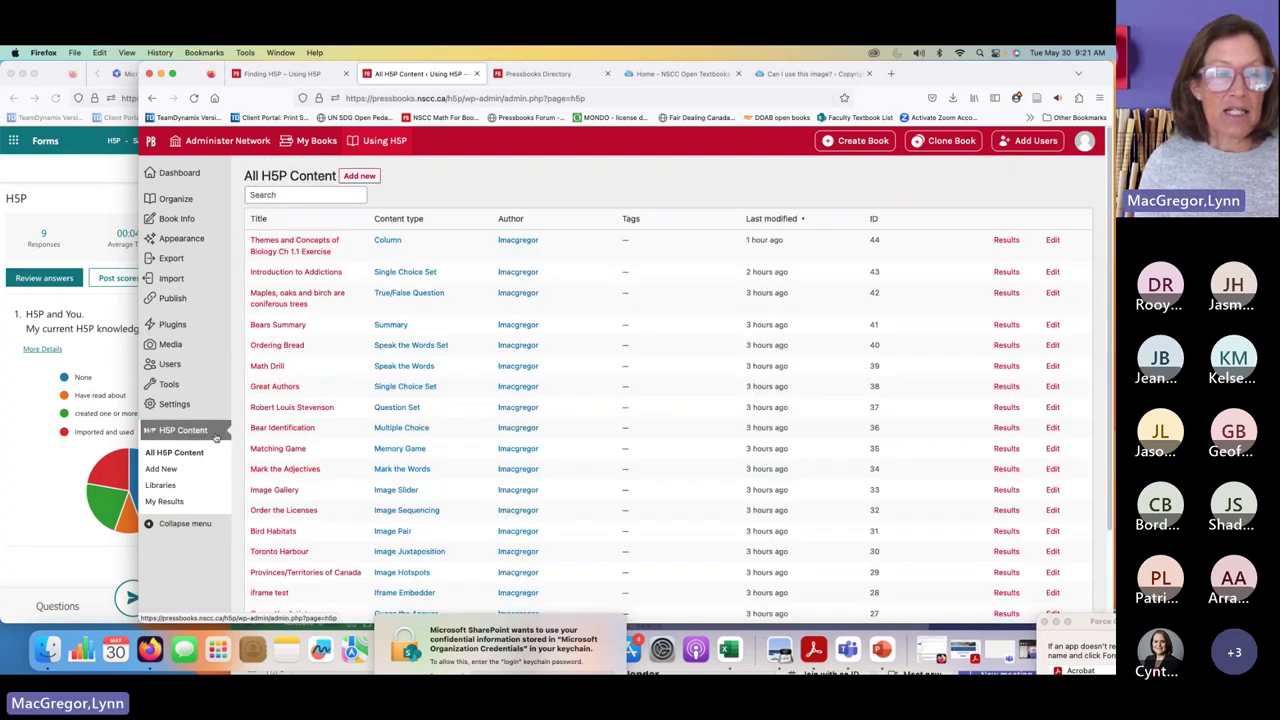
pyautogui.click(181, 455)
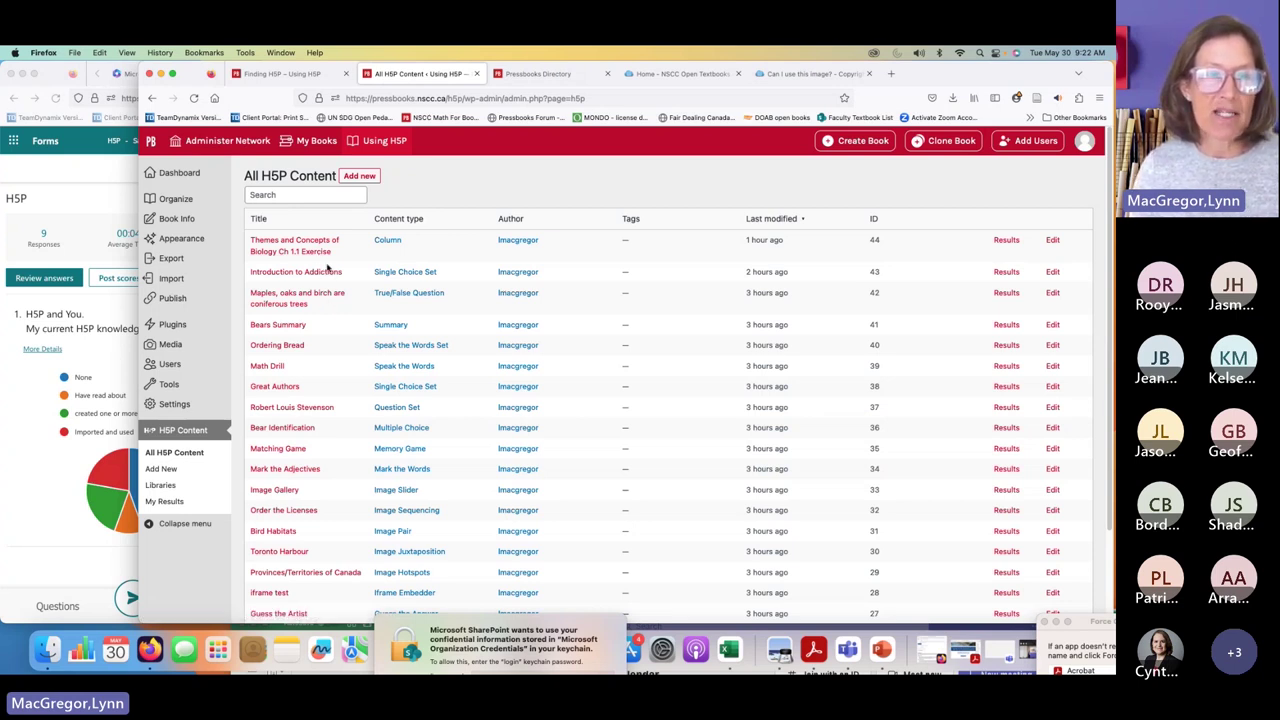
pyautogui.scroll(-3, 326, 290)
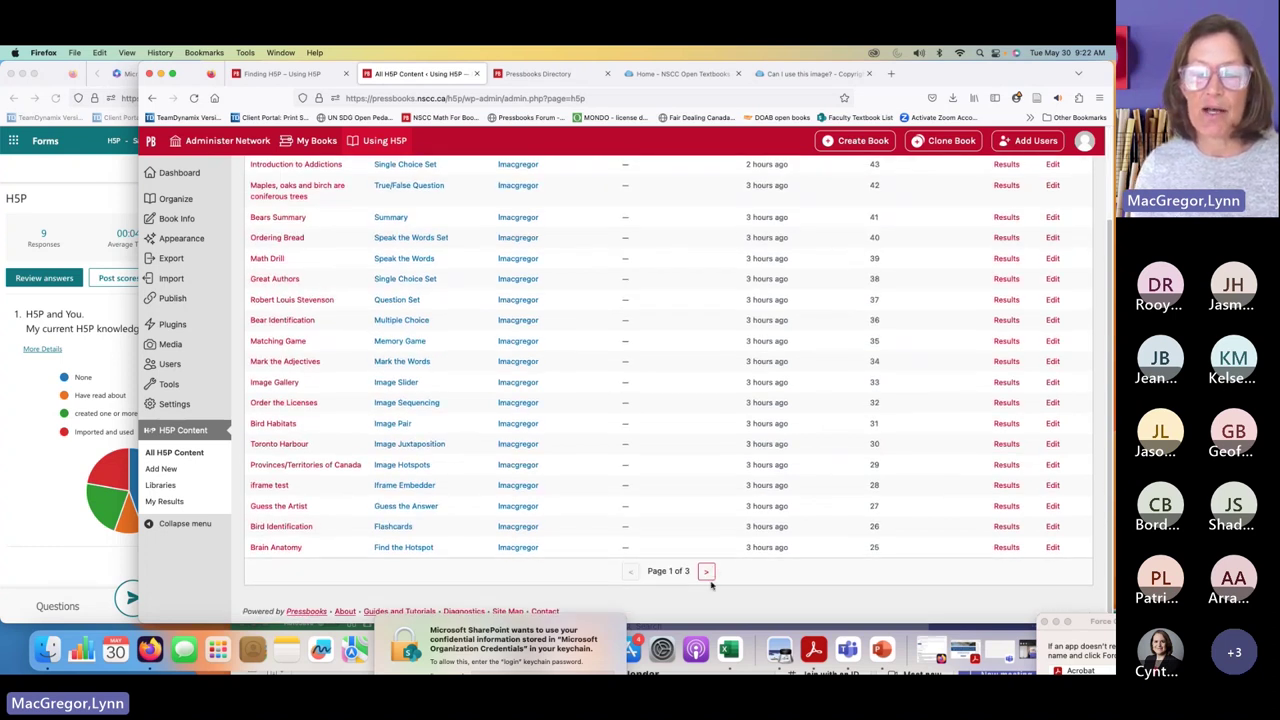
pyautogui.scroll(3, 616, 394)
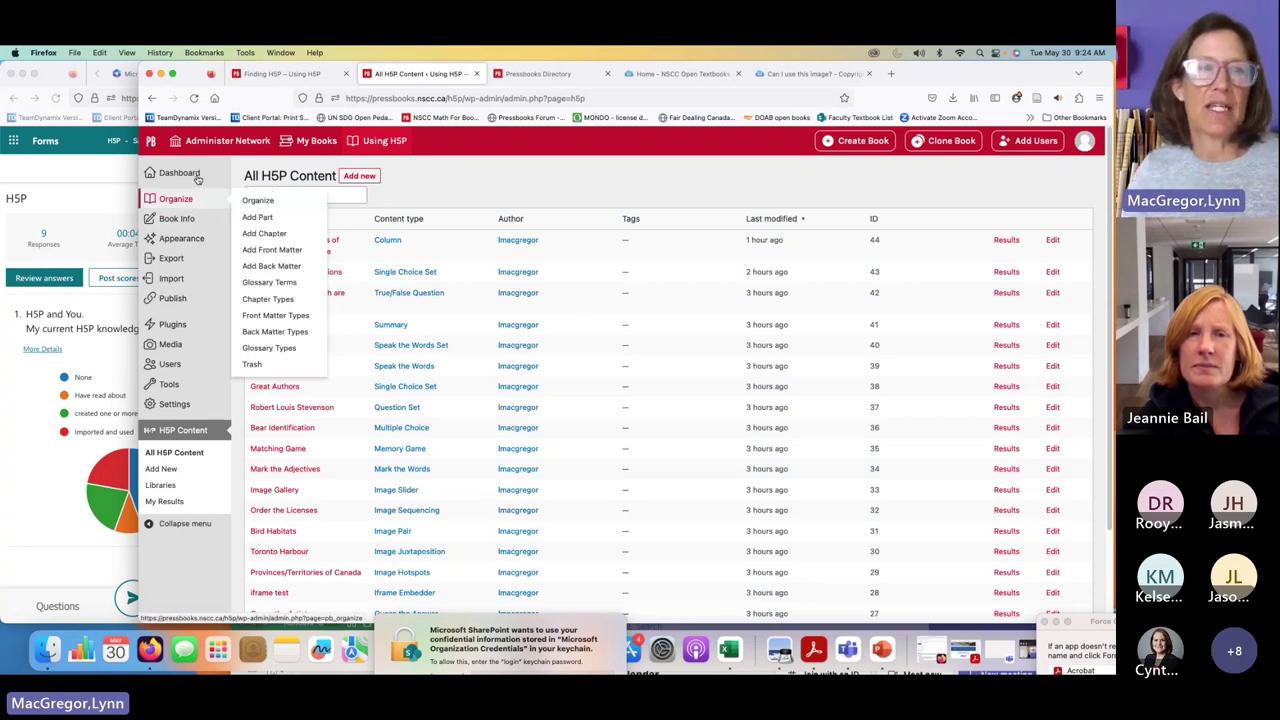
# Step: Go back to the editing page of the NSCC Created H5P Content chapter
pyautogui.click(172, 324)
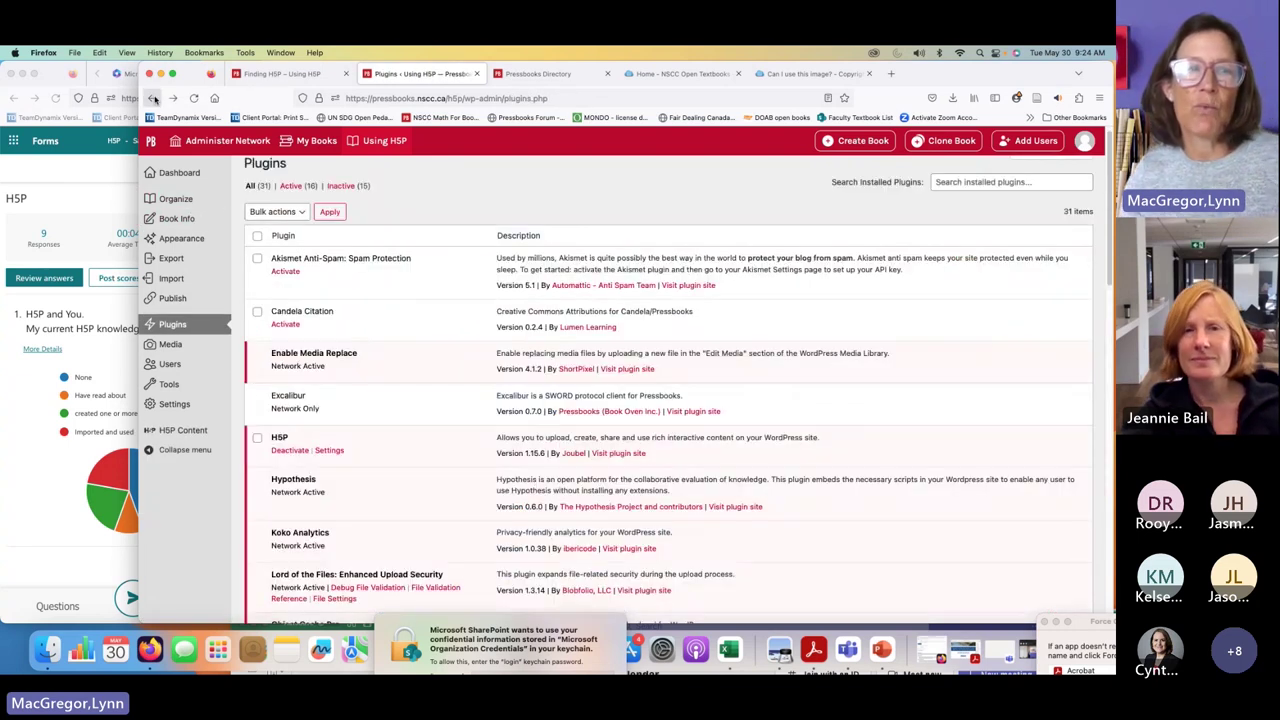
pyautogui.click(154, 99)
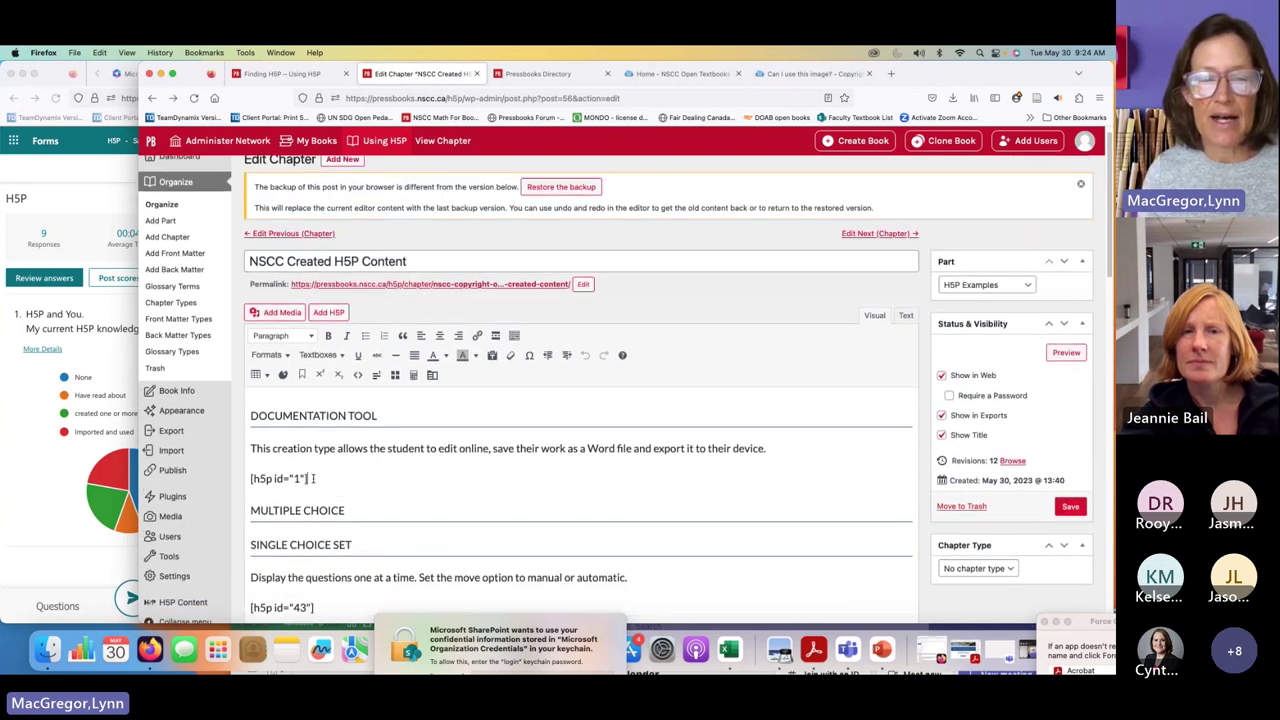
# Step: Highlight the H5P shortcode under the Documentation Tool heading in the chapter text
pyautogui.moveTo(313, 479); pyautogui.dragTo(250, 480)
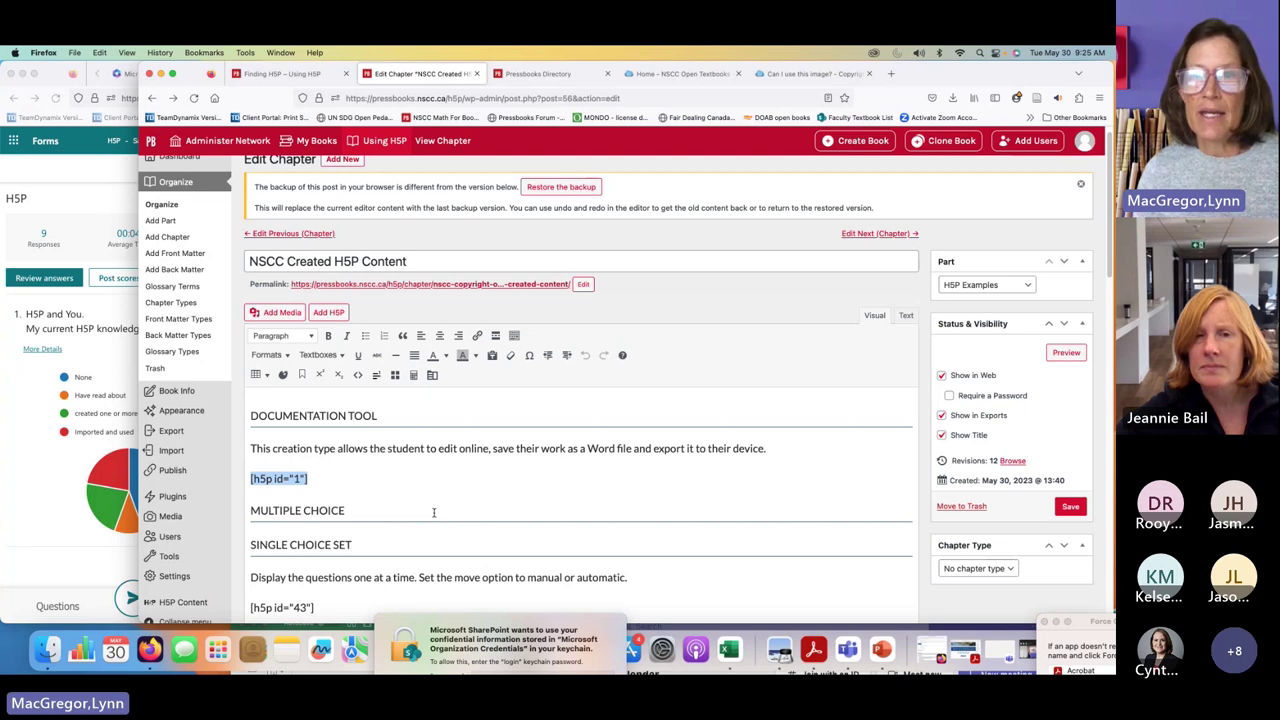
# Step: Switch to the "Can I use this image?" copyright guide page and view its embedded Evaluating Images activity
pyautogui.click(790, 75)
pyautogui.scroll(1, 822, 321)
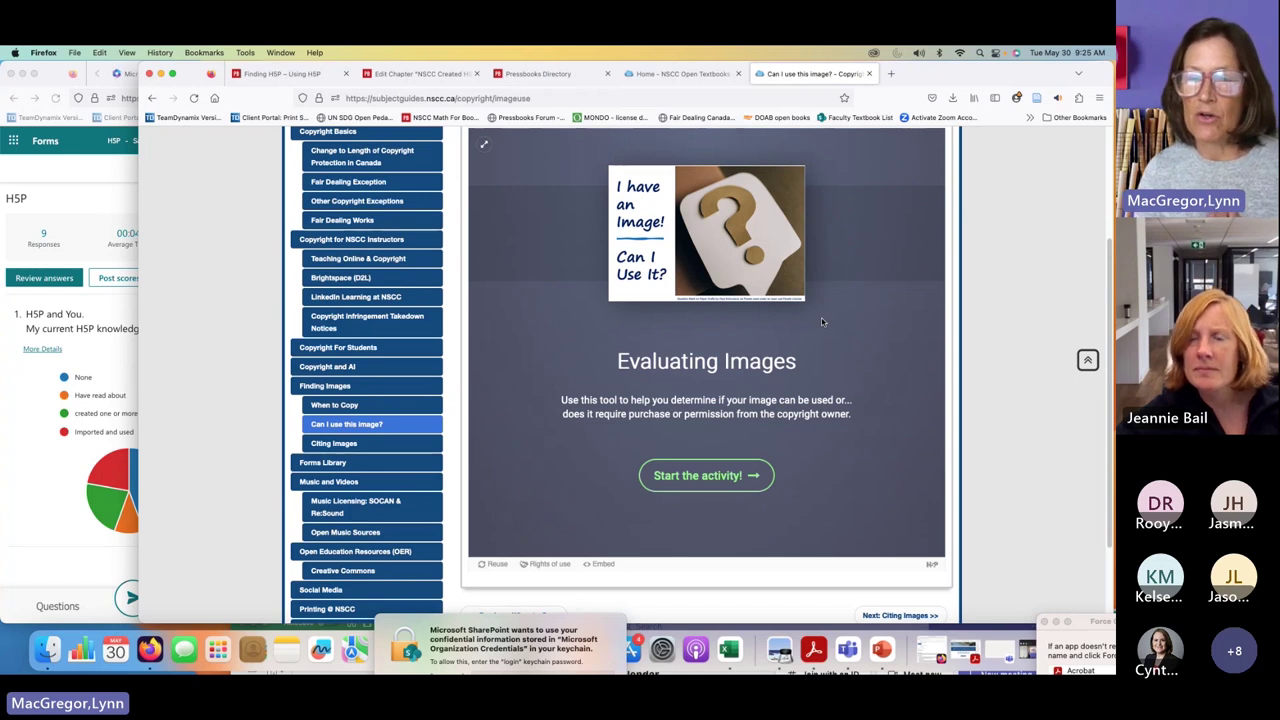
pyautogui.scroll(-1, 822, 321)
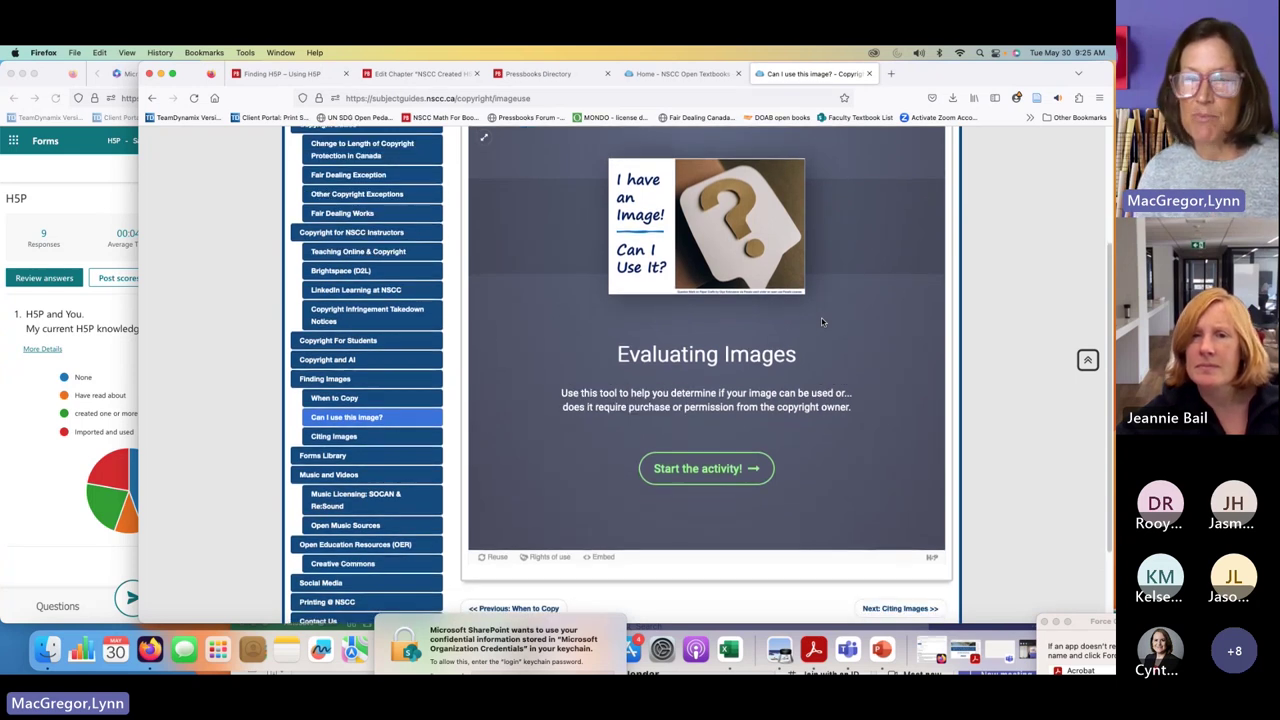
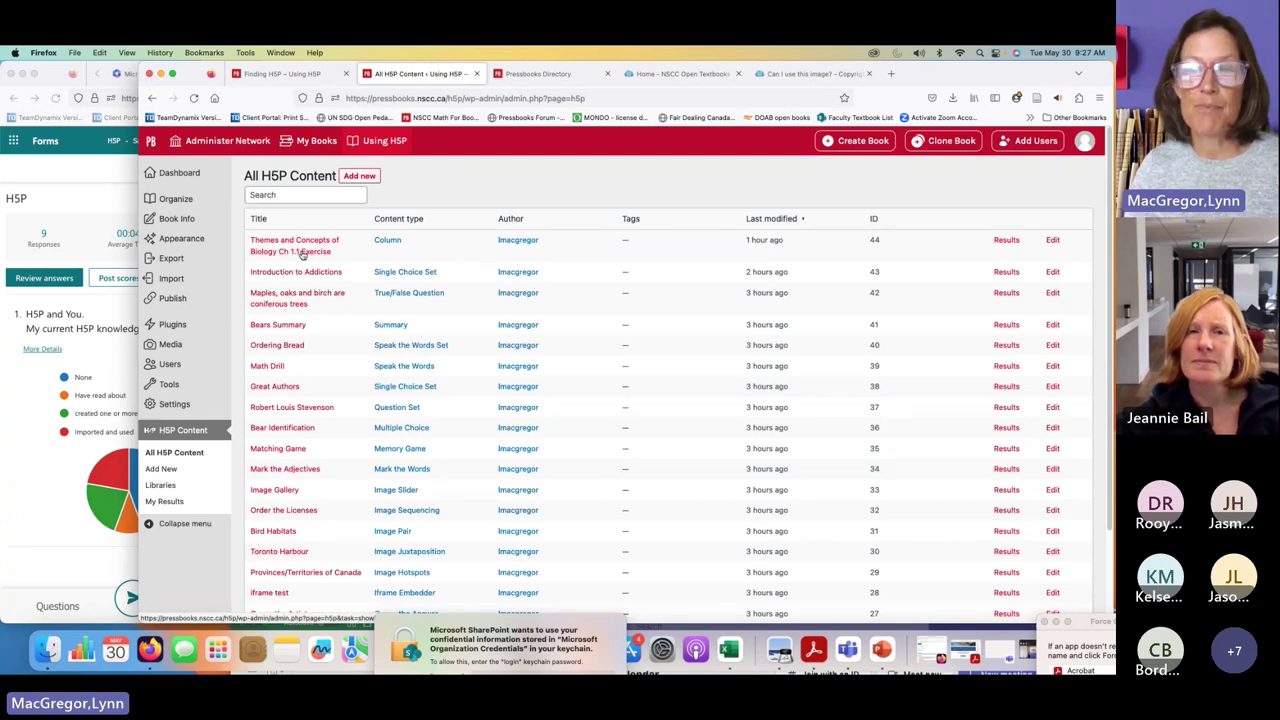
# Step: Open the Themes and Concepts of Biology Ch 1.1 Exercise from the H5P content list and look through its questions
pyautogui.click(302, 255)
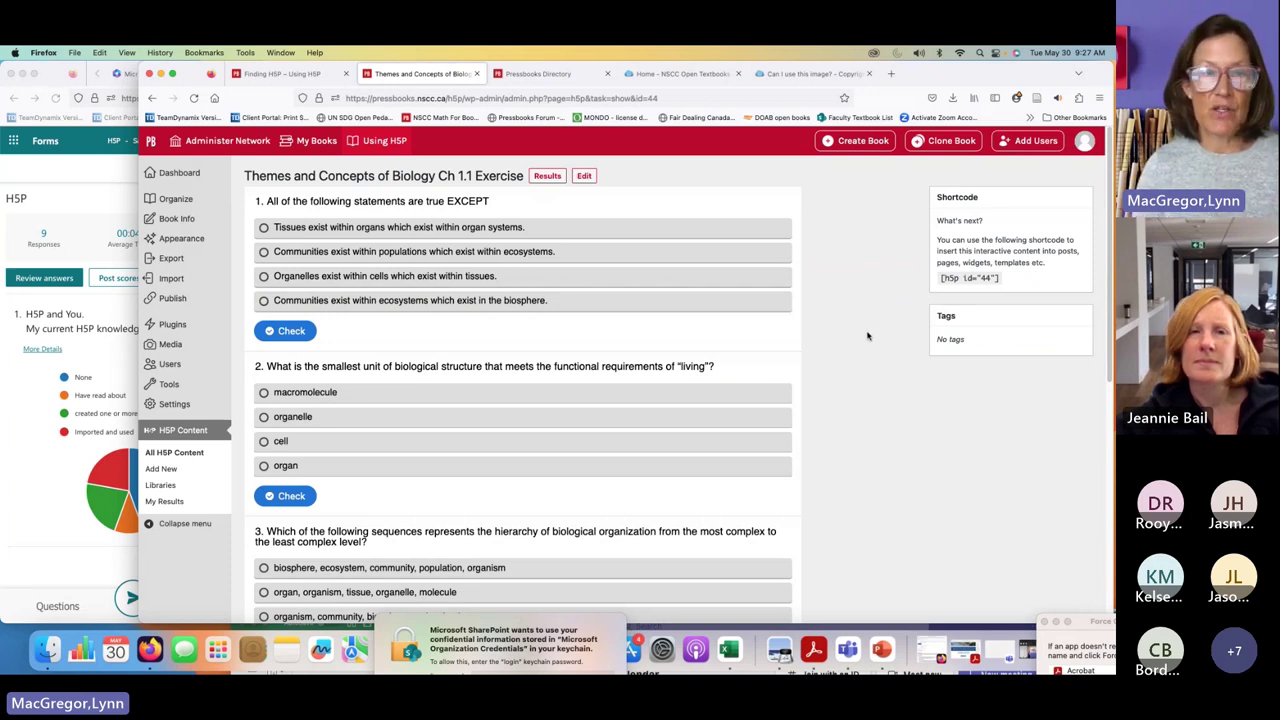
pyautogui.scroll(-4, 866, 335)
pyautogui.scroll(-5, 864, 338)
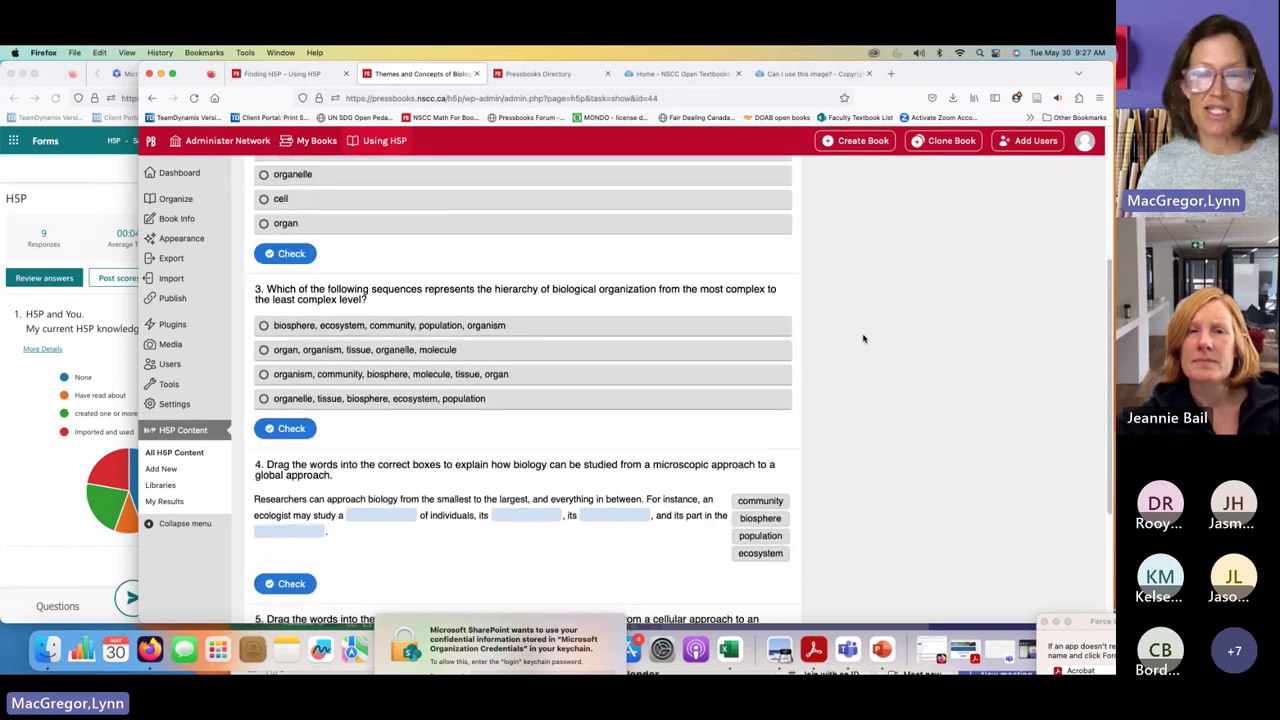
pyautogui.scroll(5, 862, 338)
pyautogui.scroll(4, 861, 338)
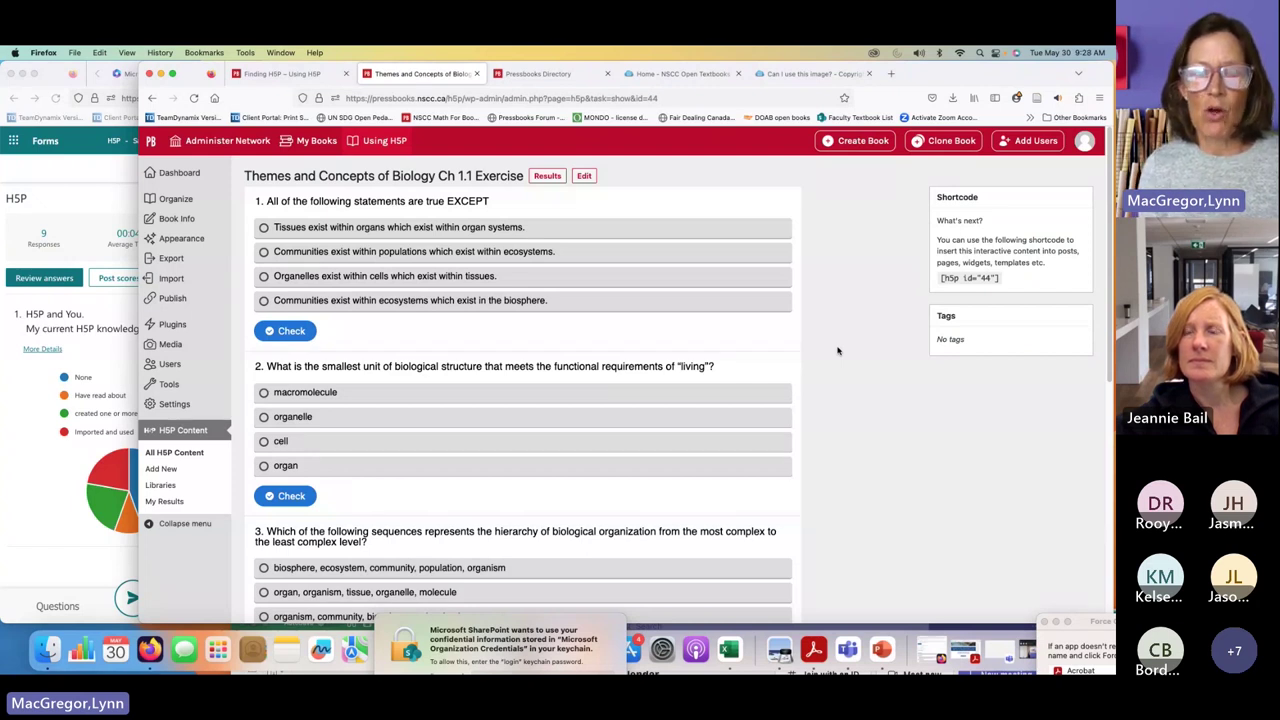
# Step: Open the biology exercise for editing and examine its title, column content and Question 1 Multiple Choice settings
pyautogui.click(585, 177)
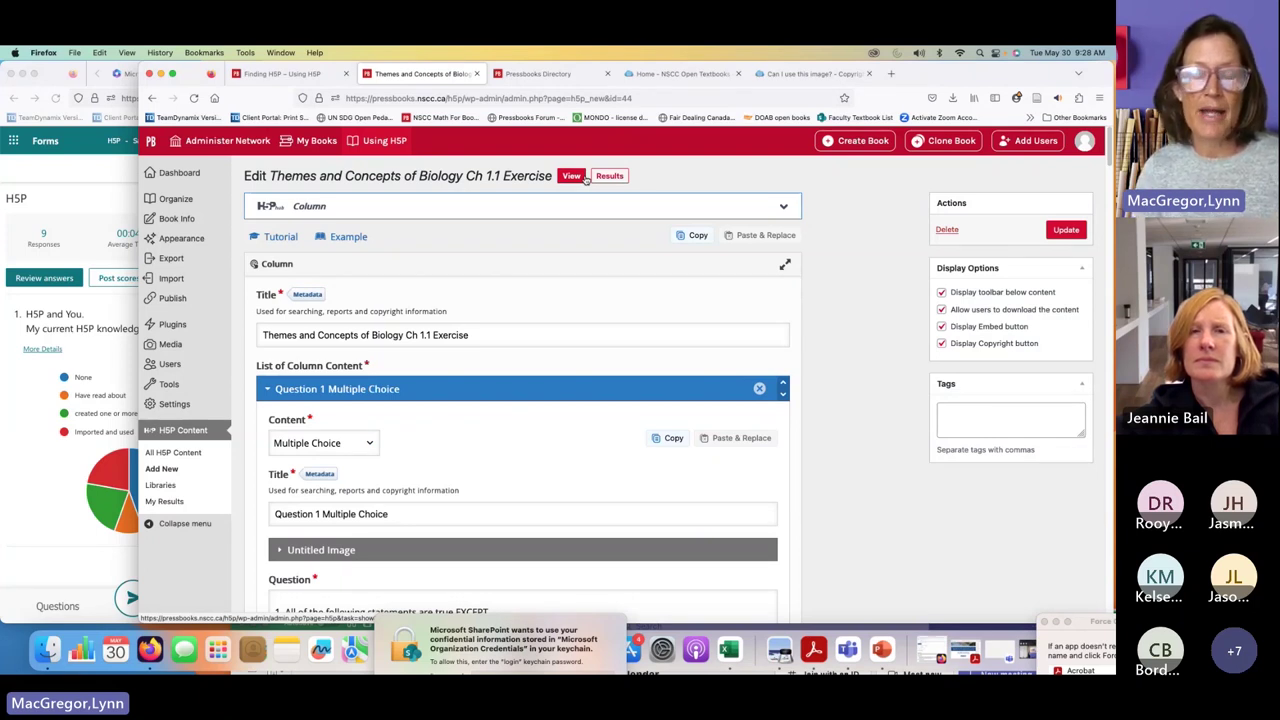
pyautogui.scroll(-4, 617, 295)
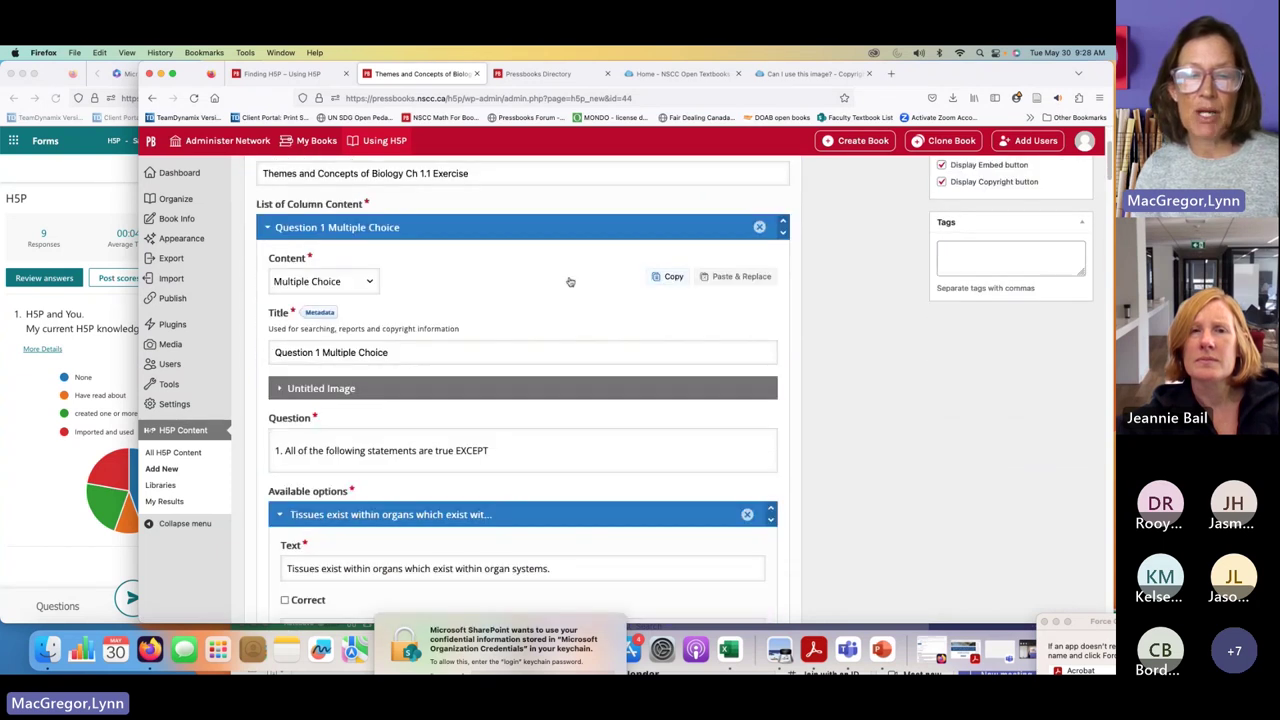
pyautogui.scroll(-2, 570, 282)
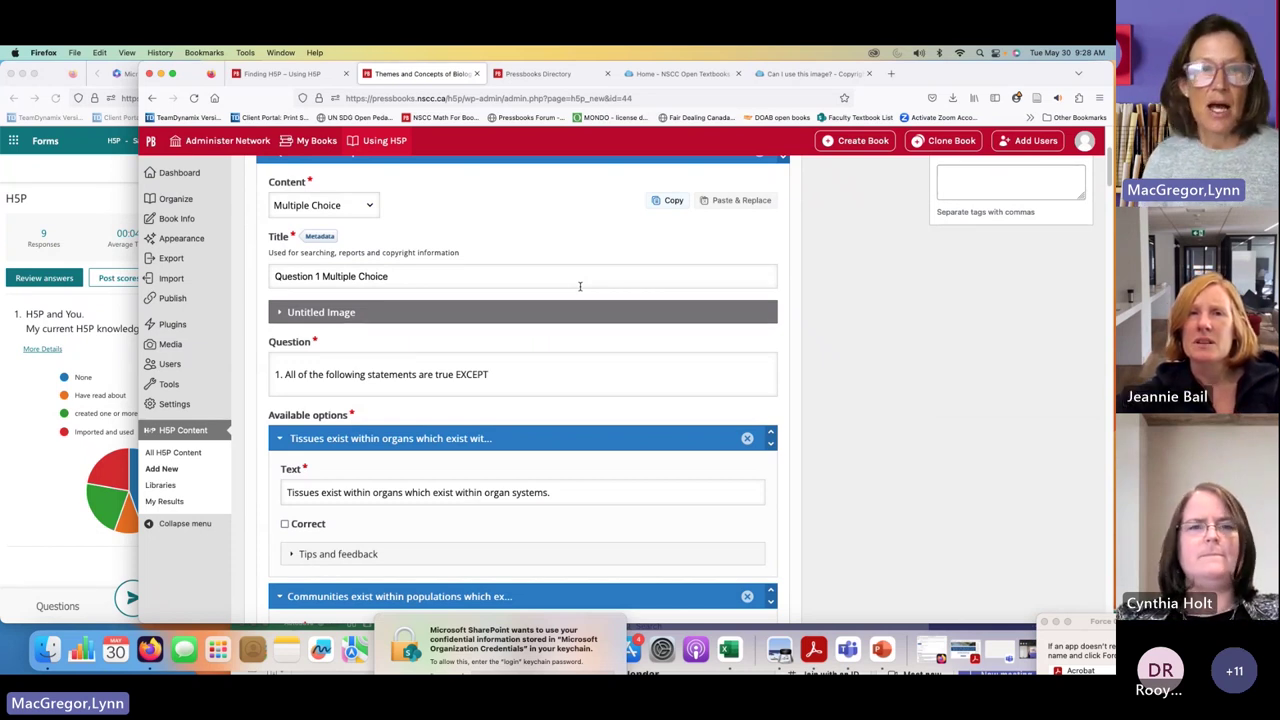
pyautogui.scroll(1, 530, 268)
pyautogui.scroll(2, 470, 265)
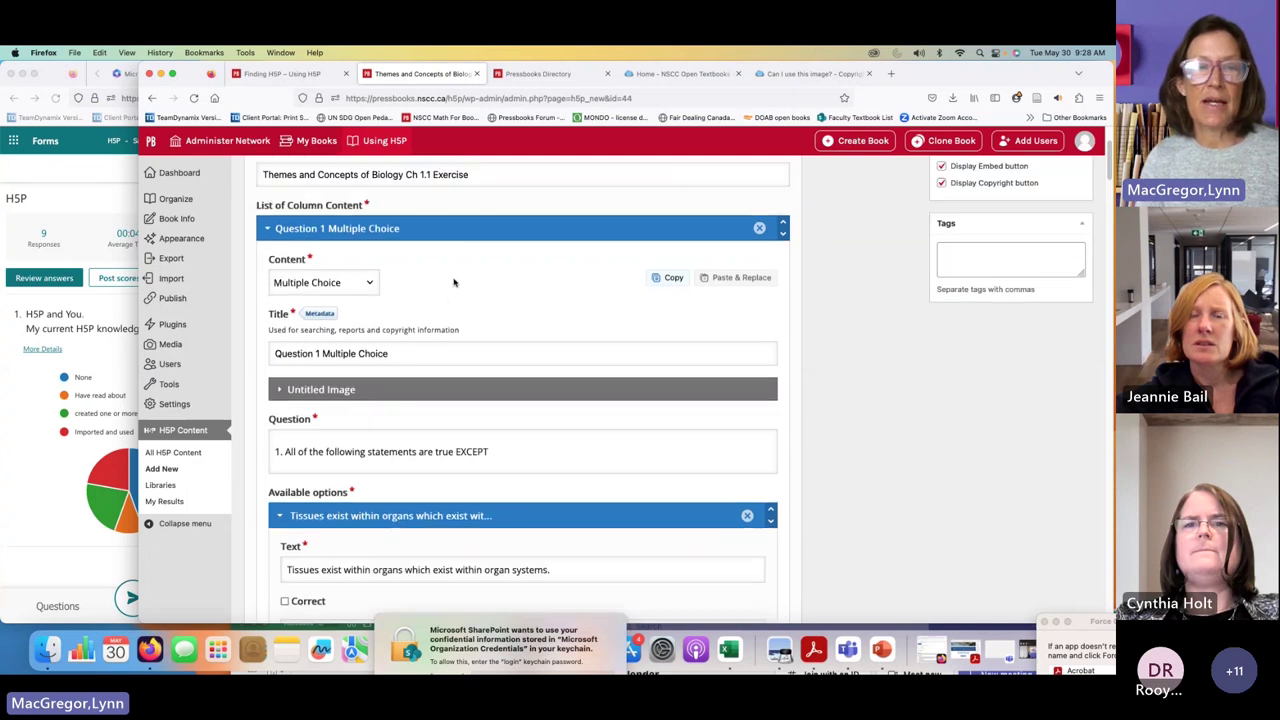
pyautogui.scroll(2, 453, 283)
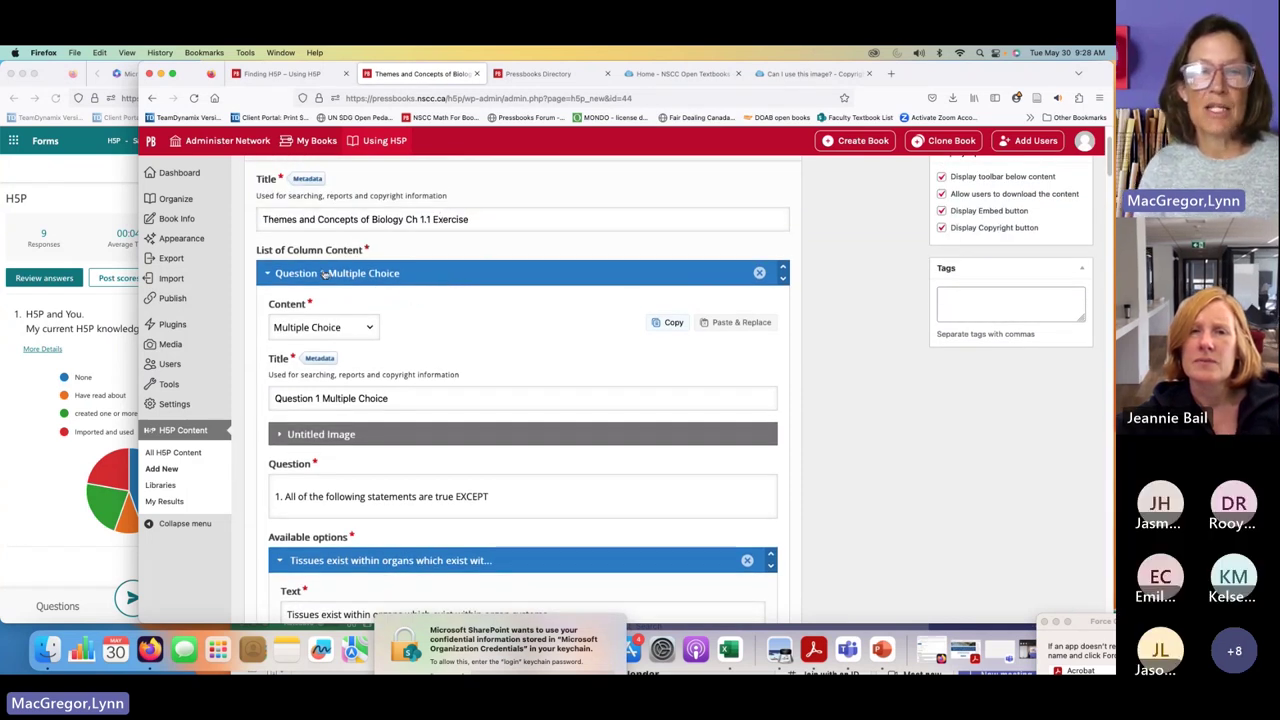
pyautogui.scroll(1, 323, 273)
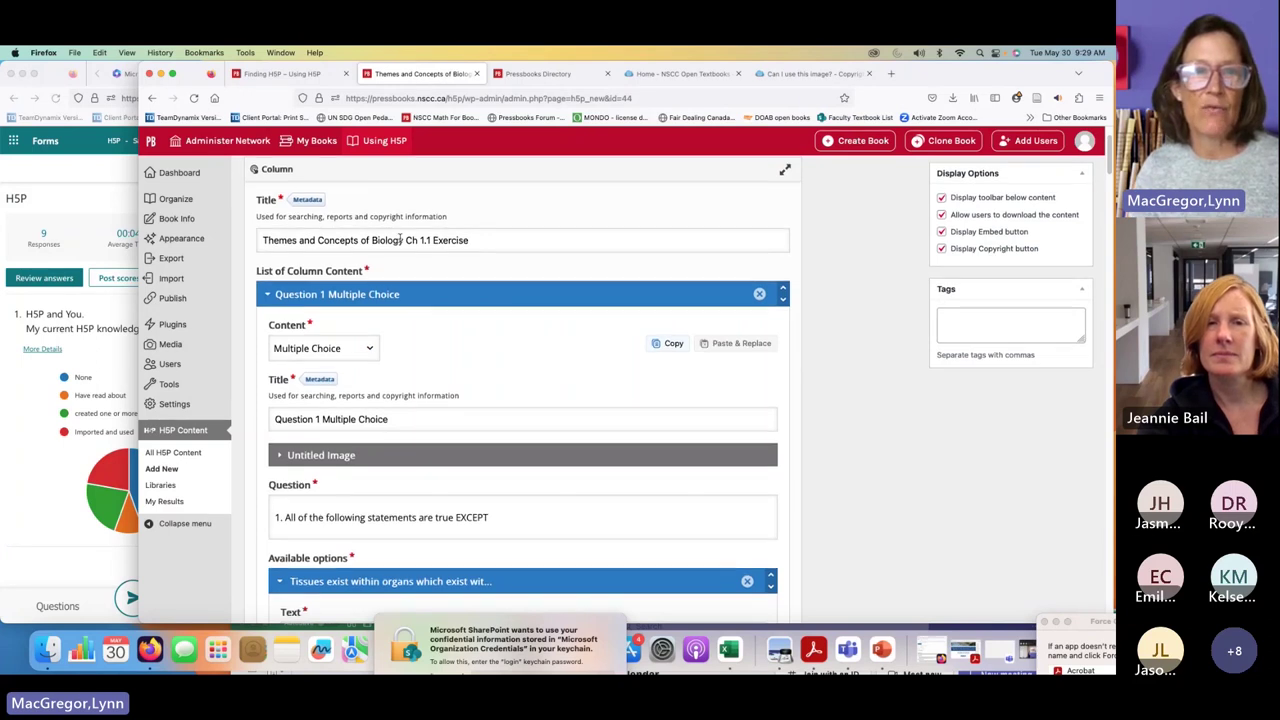
pyautogui.scroll(2, 390, 240)
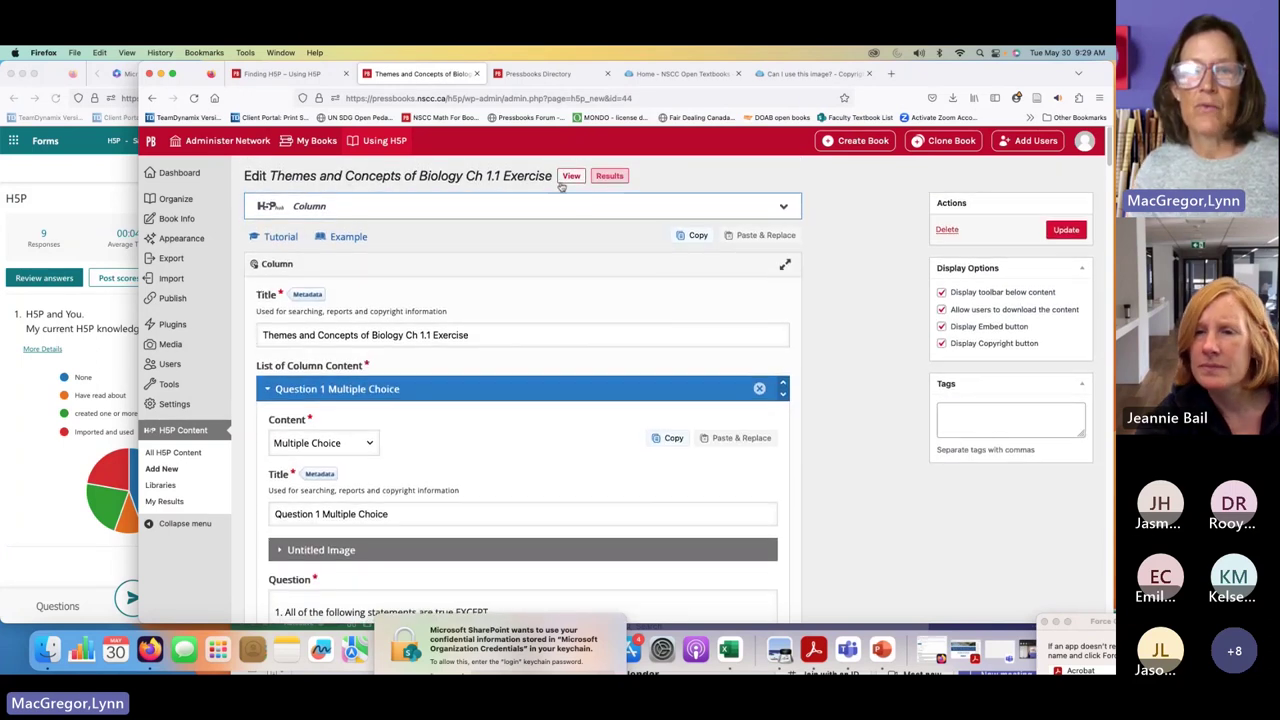
# Step: View the biology exercise and check question 1 with the answer "Organelles exist within cells which exist within tissues."
pyautogui.click(571, 177)
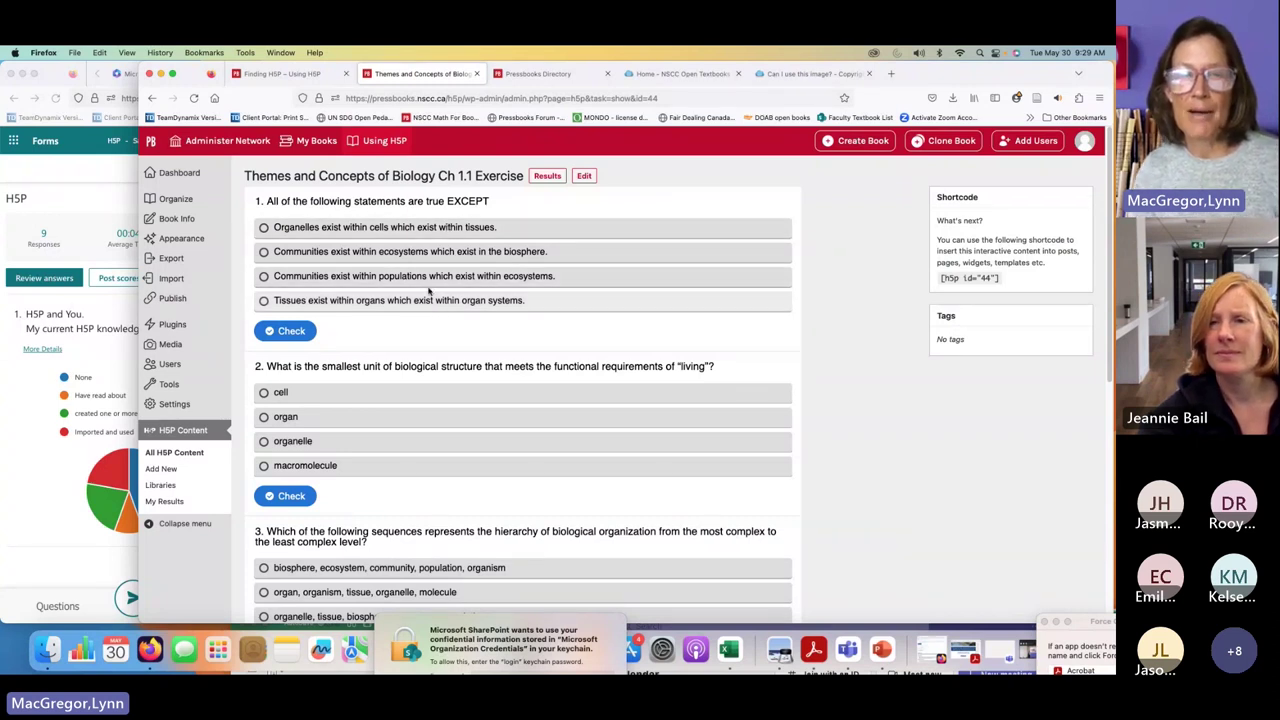
pyautogui.scroll(-1, 486, 400)
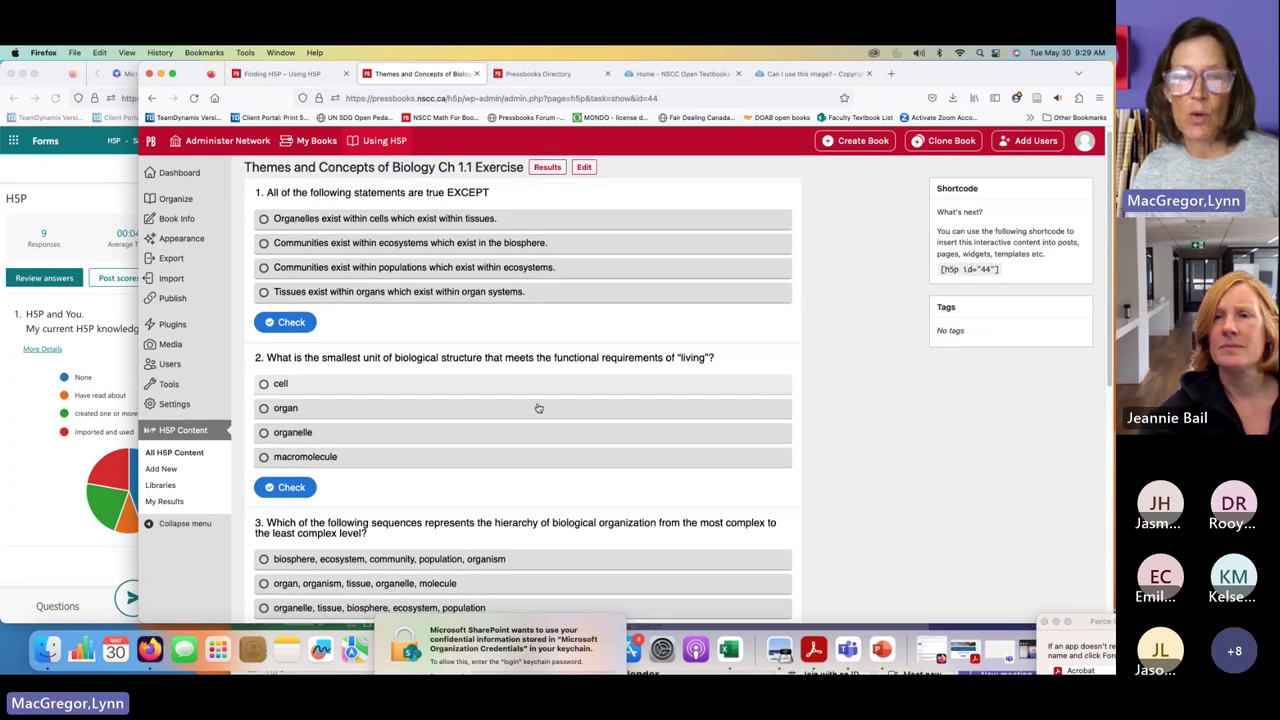
pyautogui.scroll(-3, 540, 410)
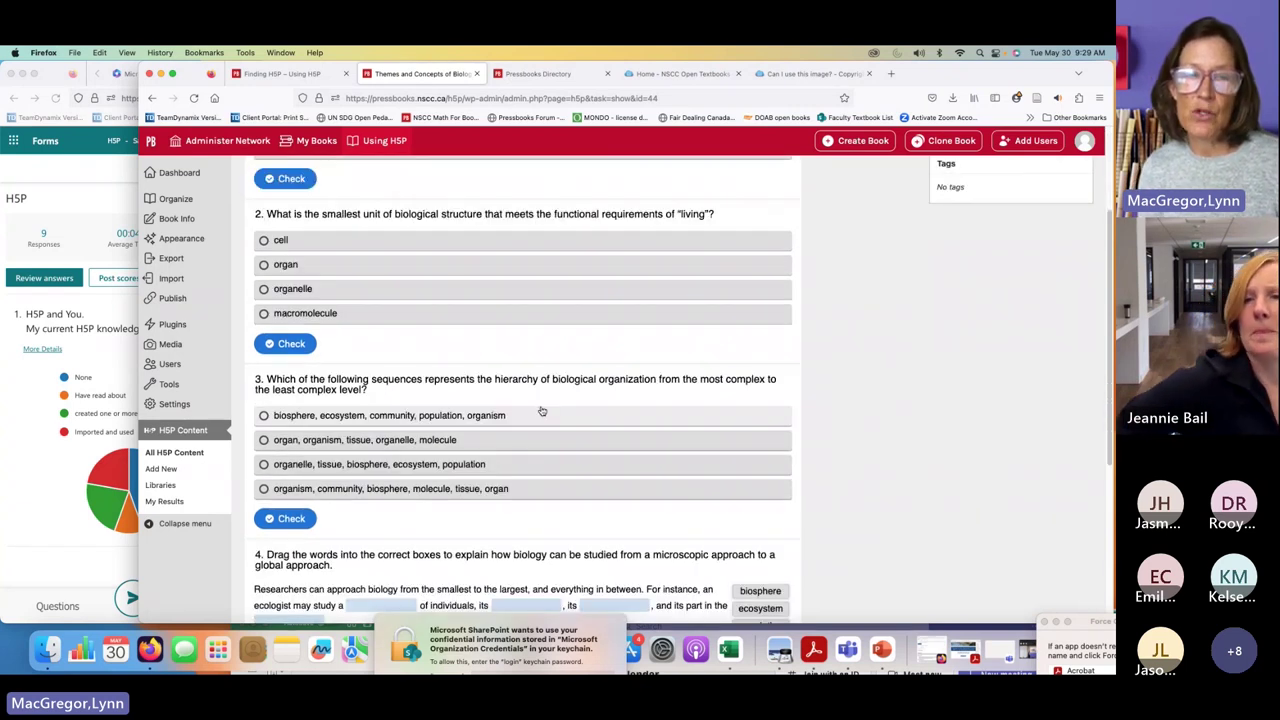
pyautogui.scroll(3, 540, 410)
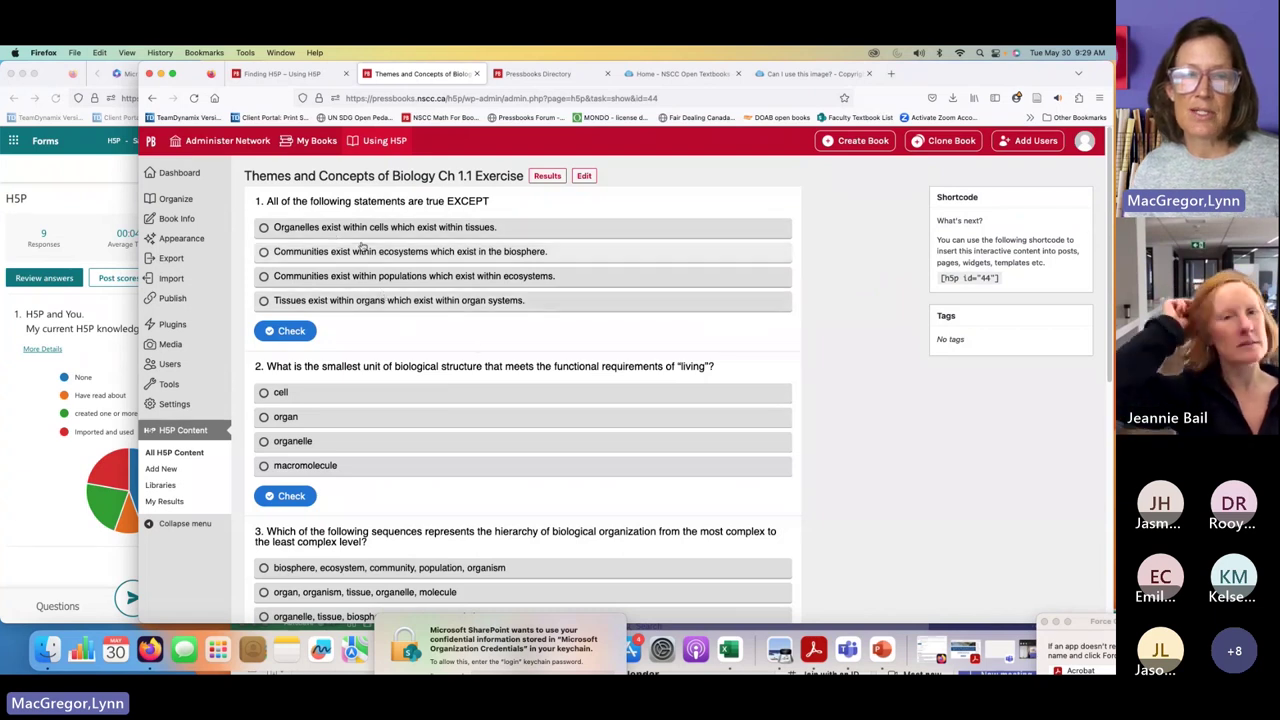
pyautogui.click(467, 231)
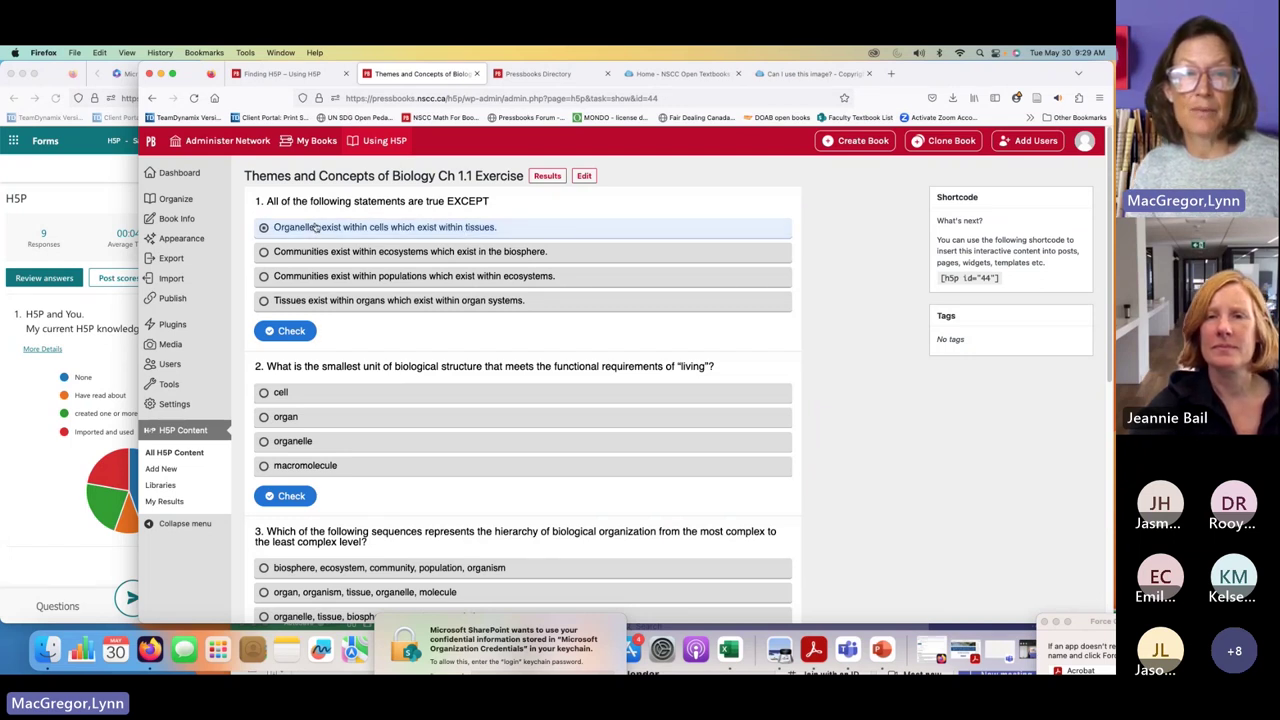
pyautogui.click(287, 331)
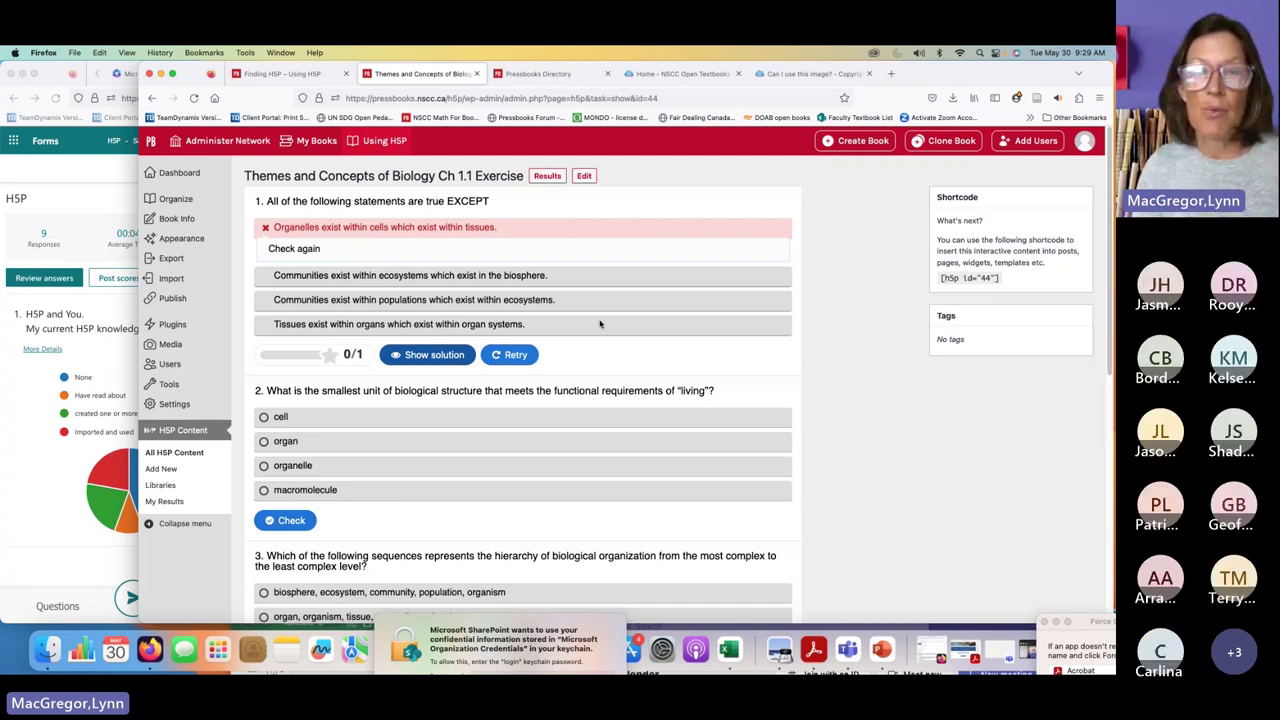
# Step: Reopen the biology exercise for editing and highlight the title of its first multiple choice question
pyautogui.click(585, 176)
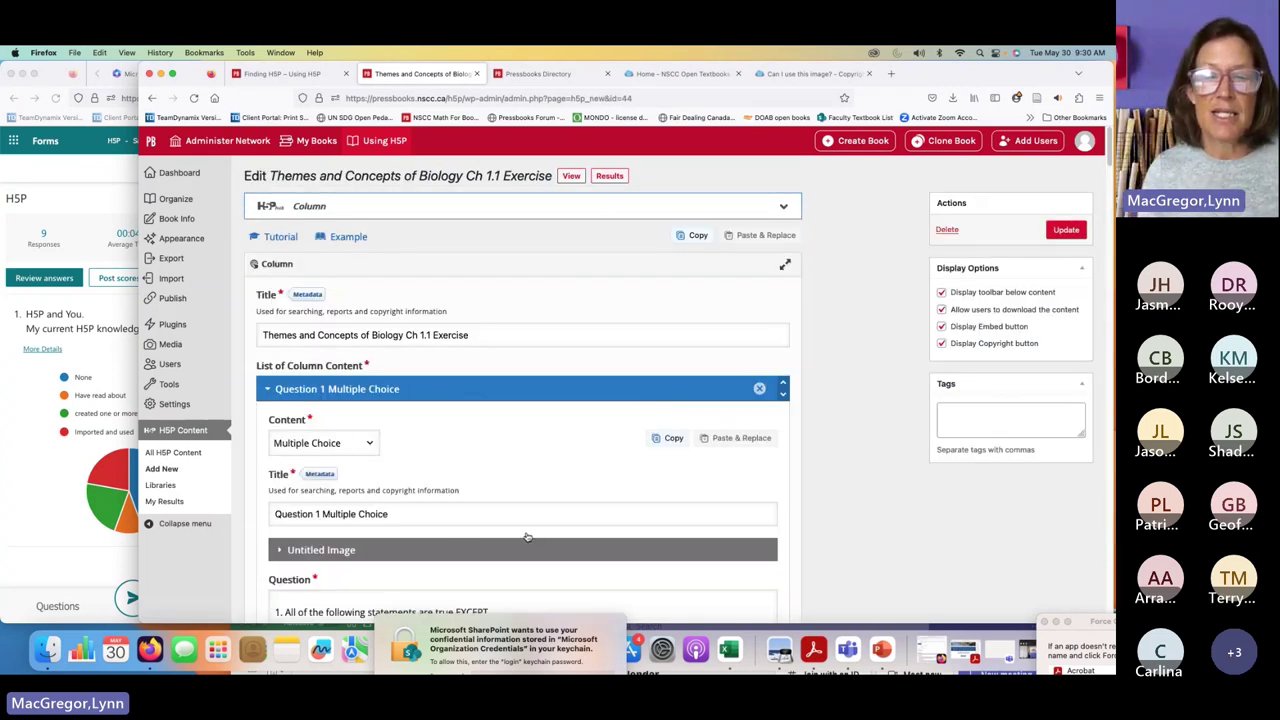
pyautogui.scroll(-2, 660, 429)
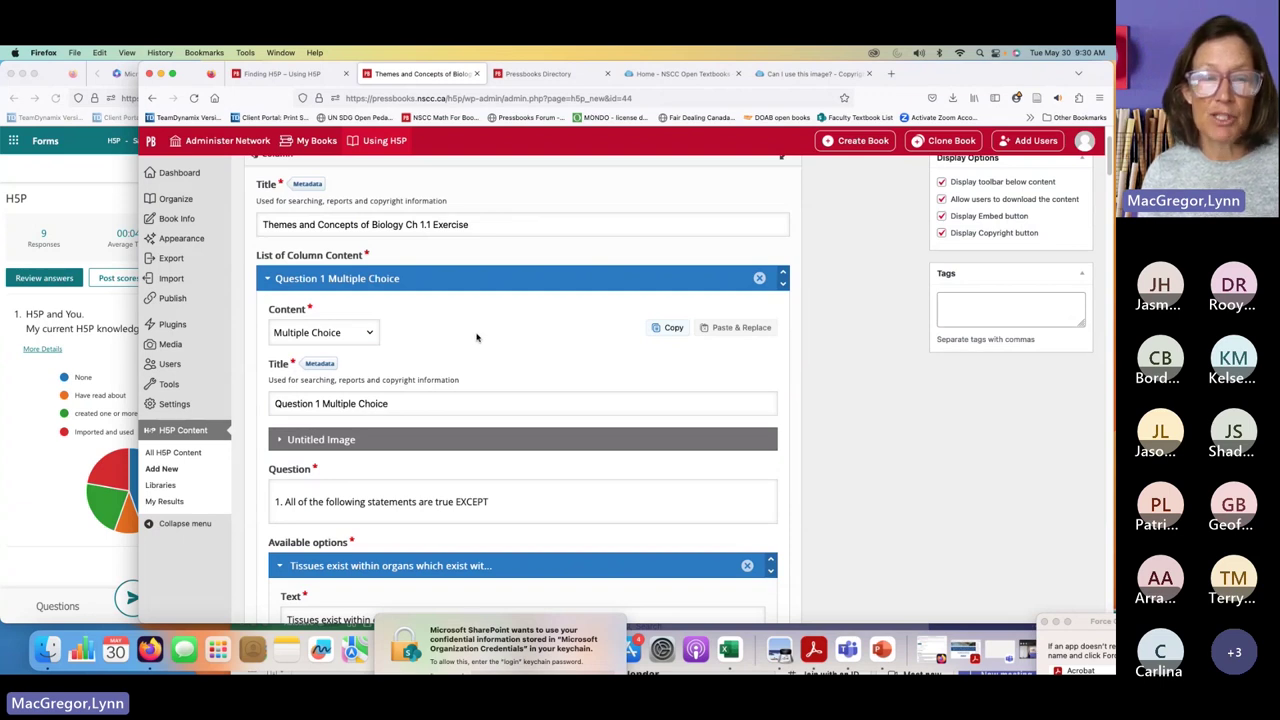
pyautogui.scroll(-1, 477, 338)
pyautogui.scroll(-1, 477, 338)
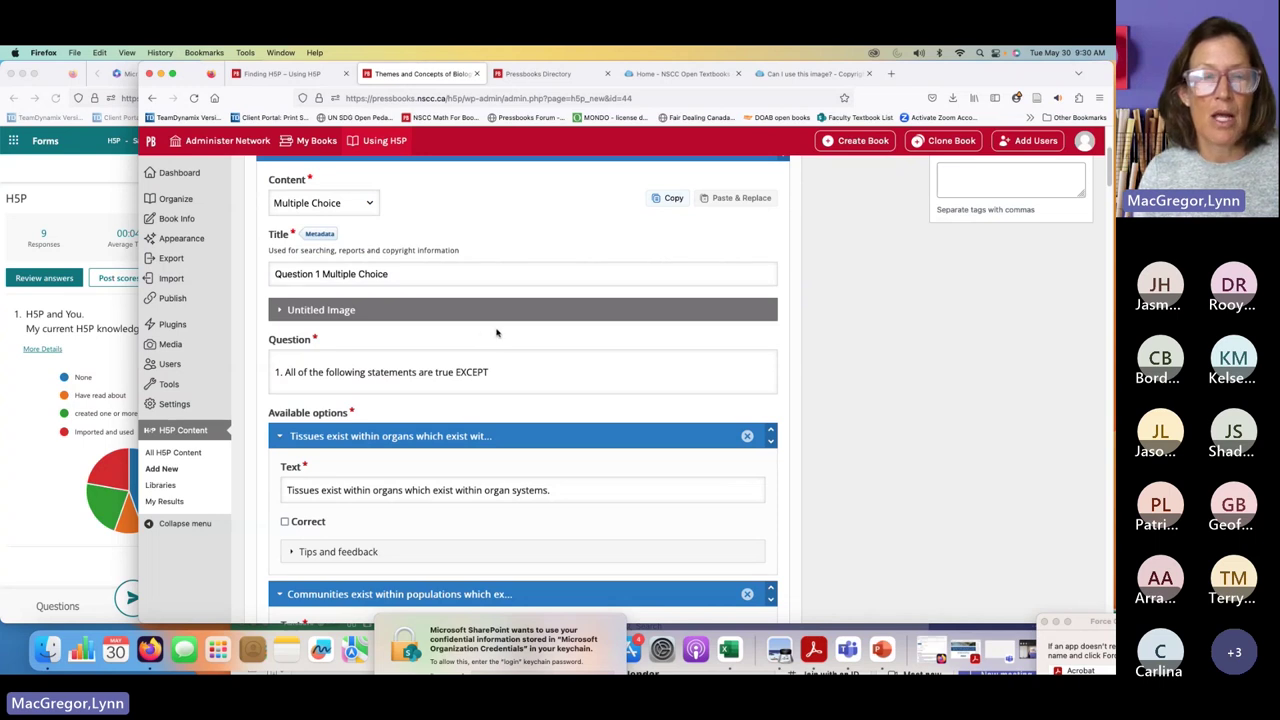
pyautogui.scroll(1, 508, 336)
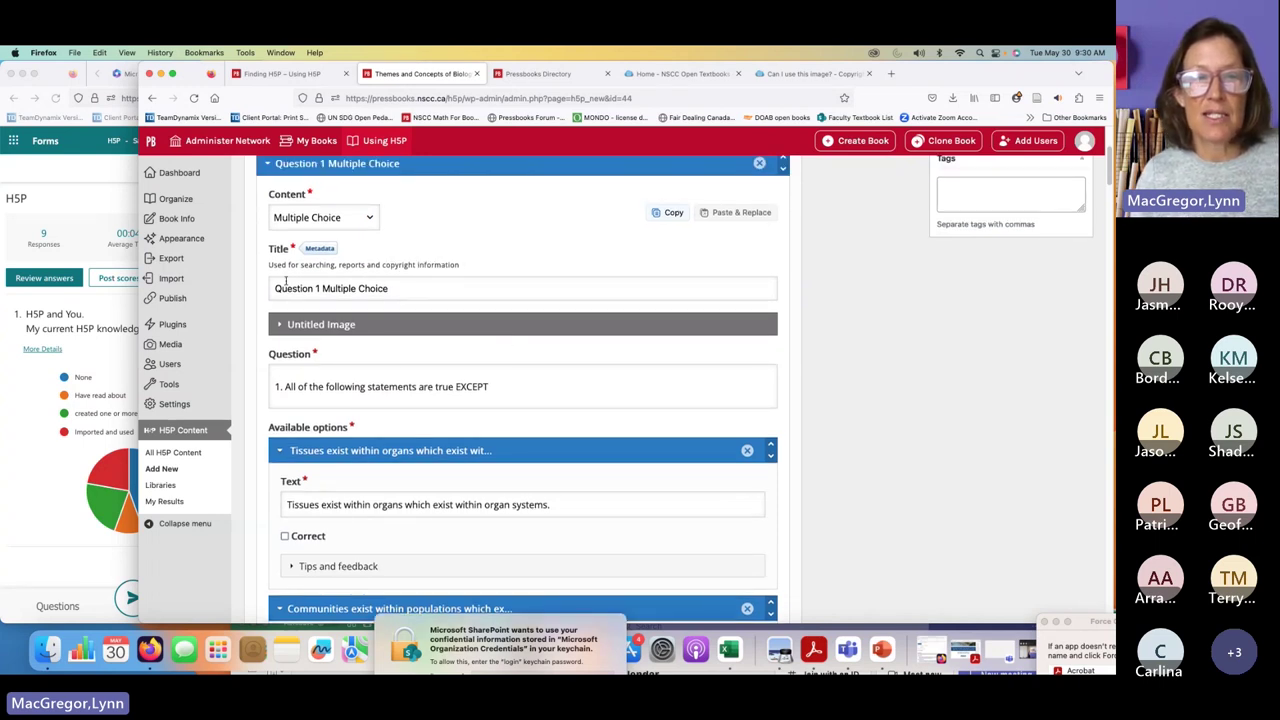
pyautogui.moveTo(275, 288); pyautogui.dragTo(401, 287)
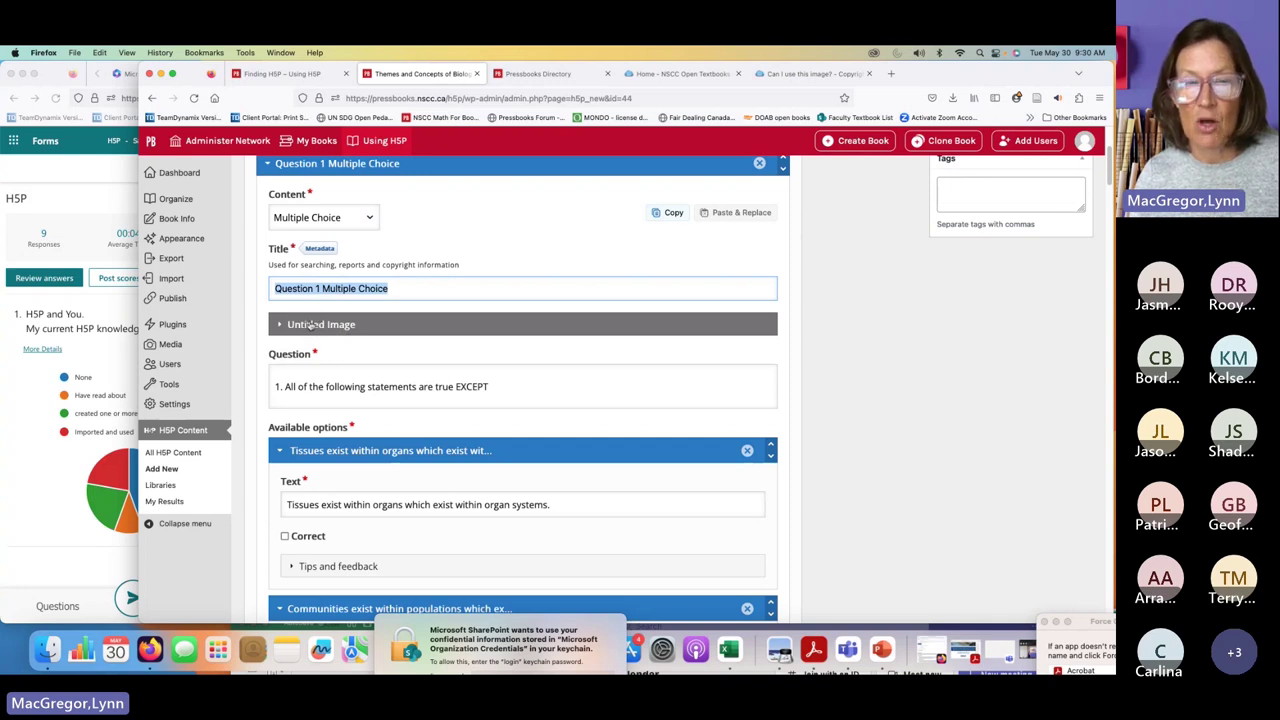
# Step: Open the question text "All of the following statements are true EXCEPT" for editing
pyautogui.scroll(-2, 315, 305)
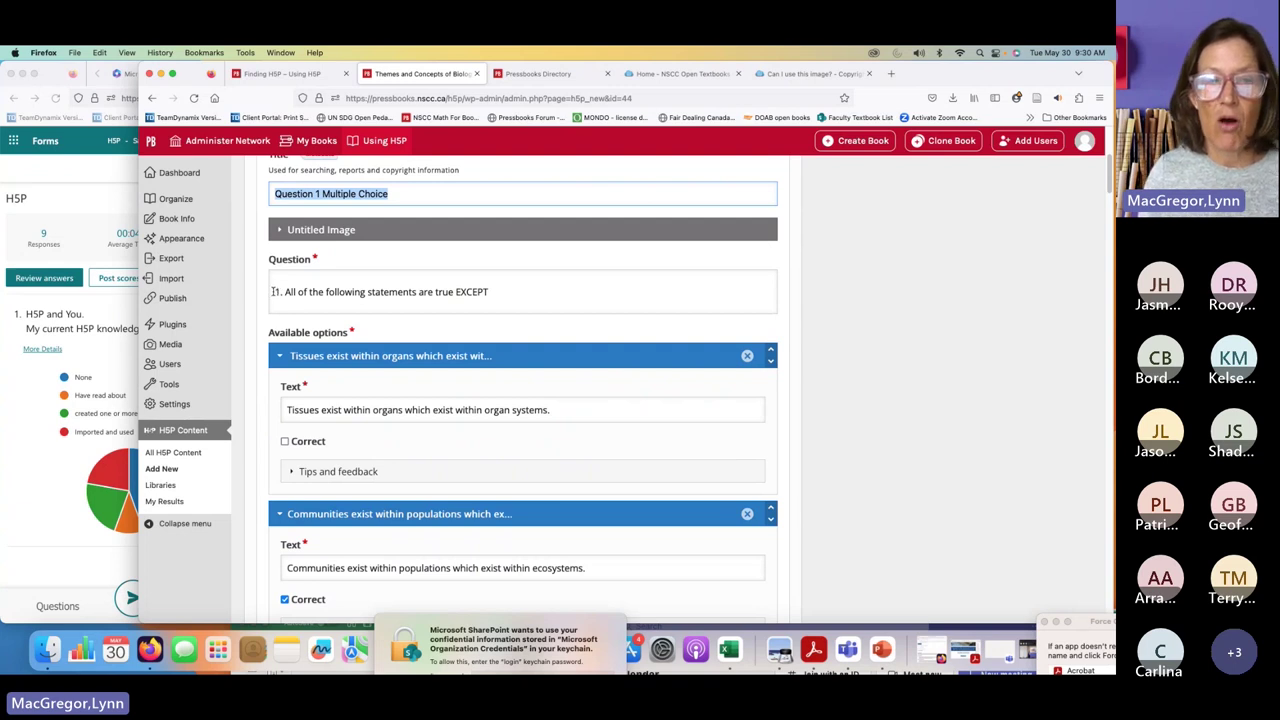
pyautogui.click(365, 294)
pyautogui.click(531, 307)
pyautogui.write('All of the following statements are true EXCEPT')
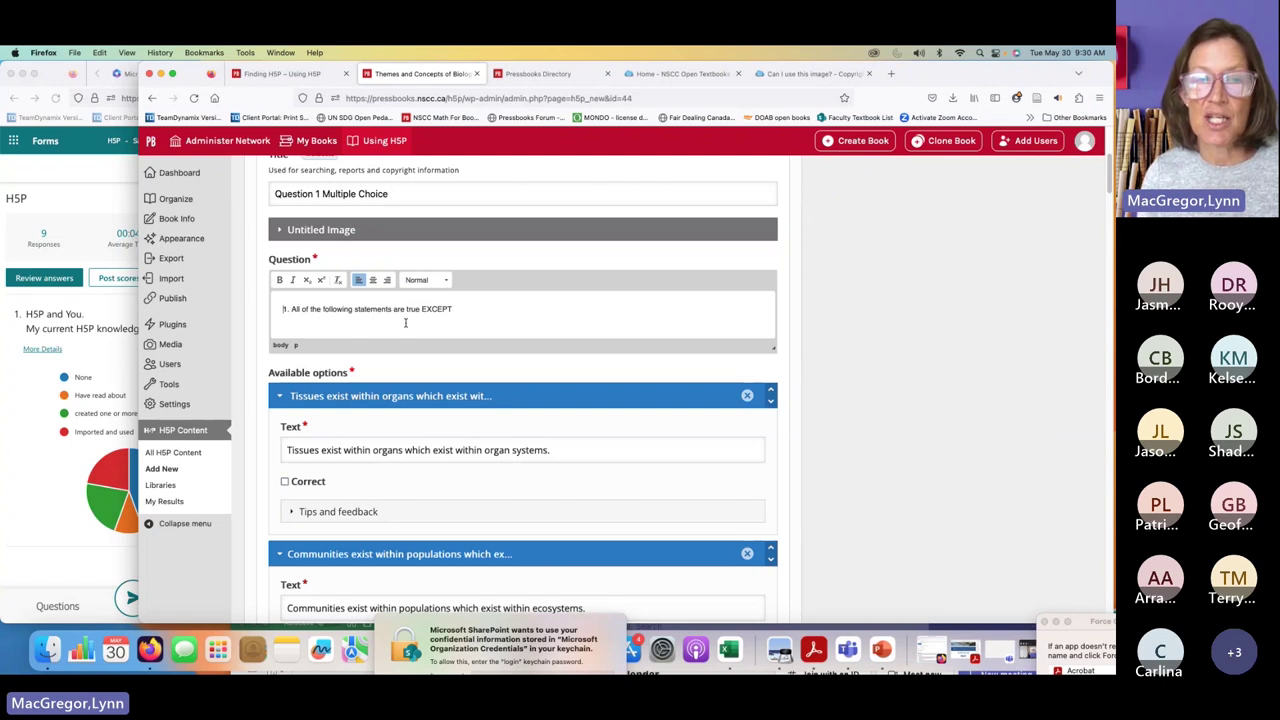
# Step: Review question 1's answer options, expand the first option's tips and feedback, and open its message for a selected answer
pyautogui.scroll(-2, 497, 329)
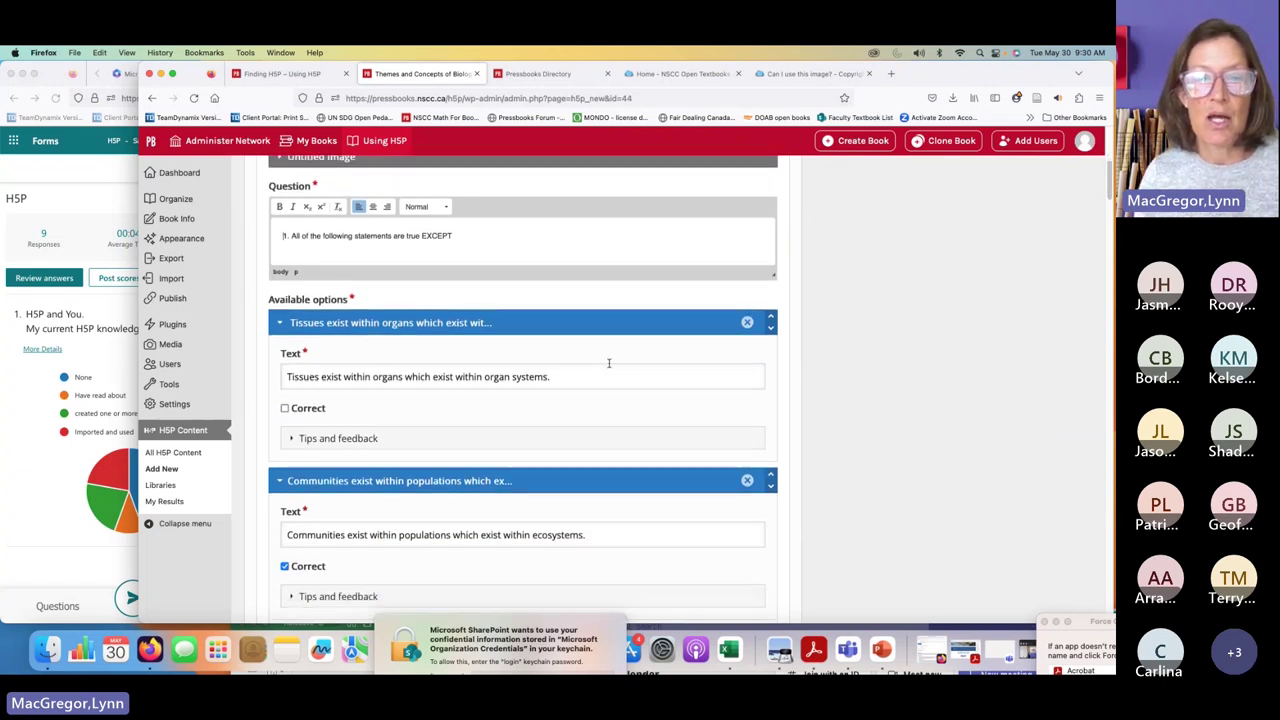
pyautogui.scroll(-4, 608, 363)
pyautogui.scroll(1, 574, 257)
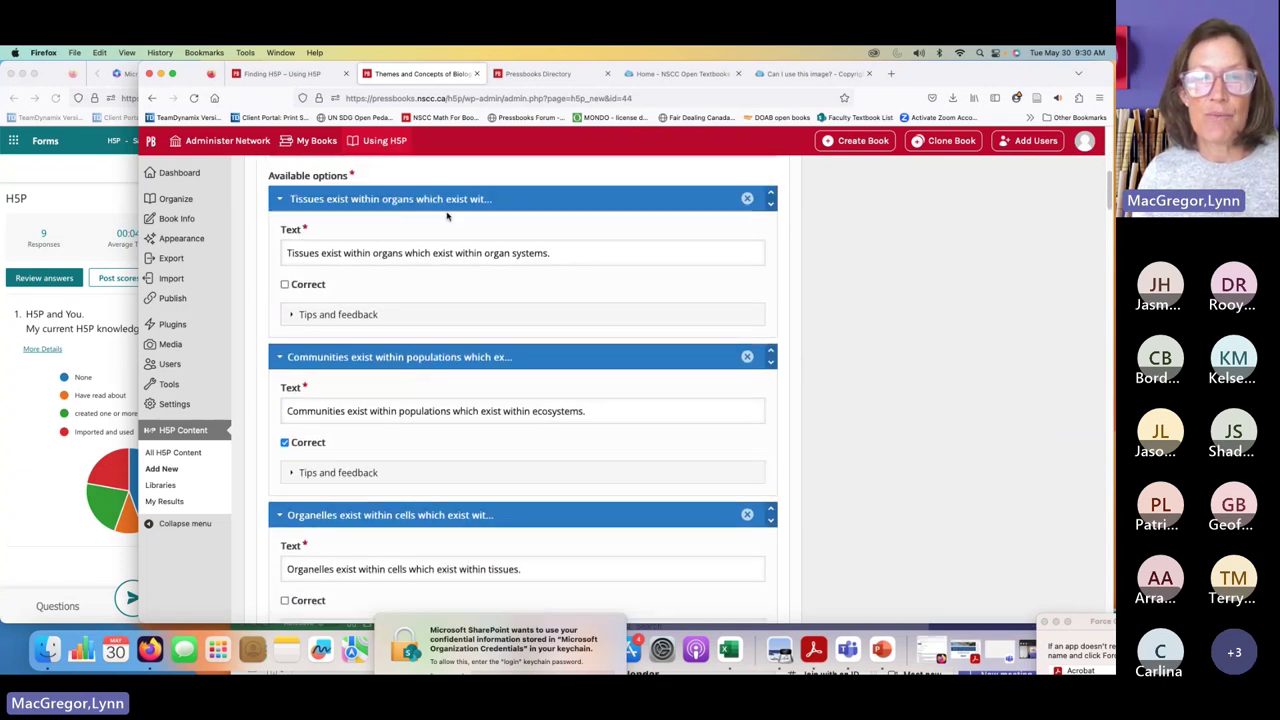
pyautogui.scroll(1, 424, 249)
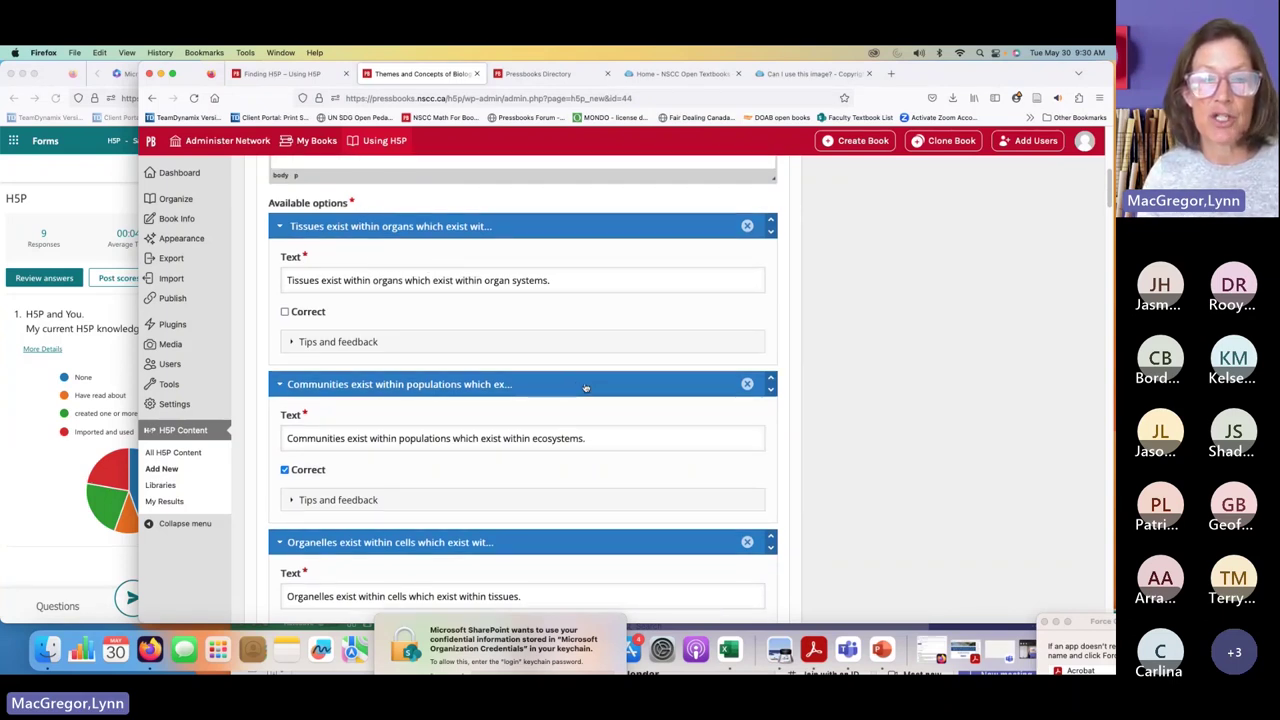
pyautogui.scroll(-1, 338, 452)
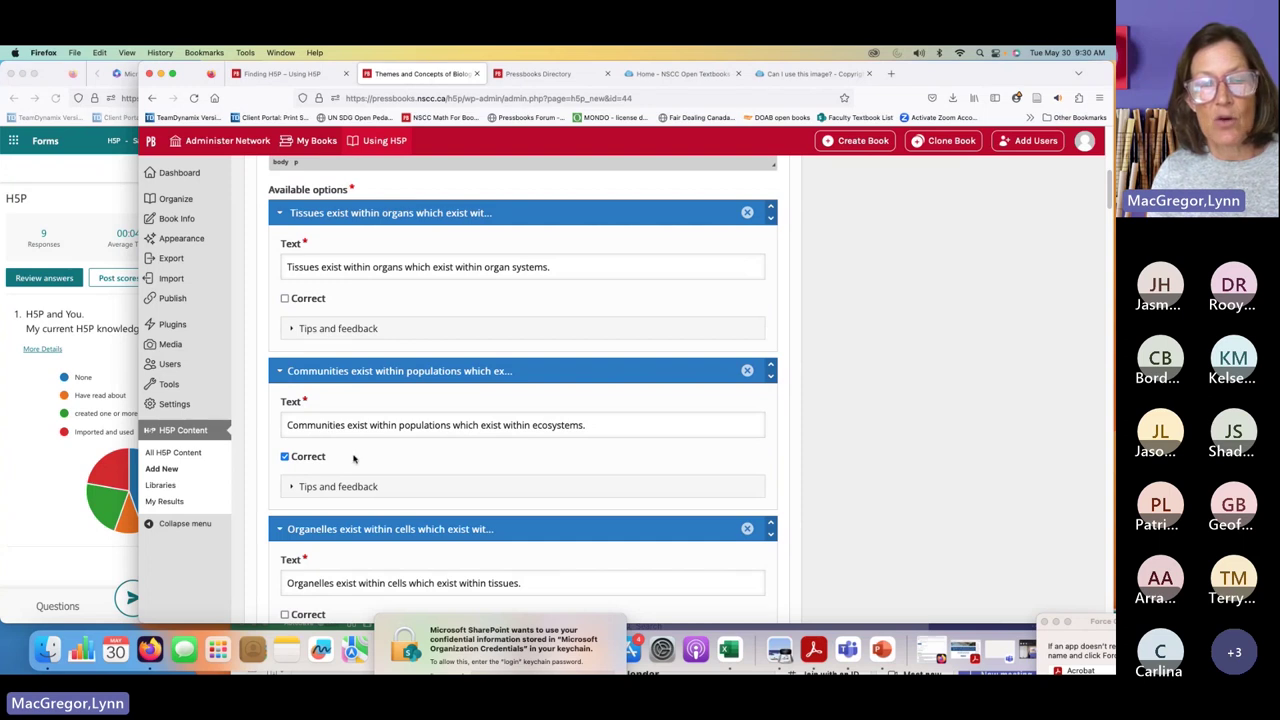
pyautogui.click(292, 329)
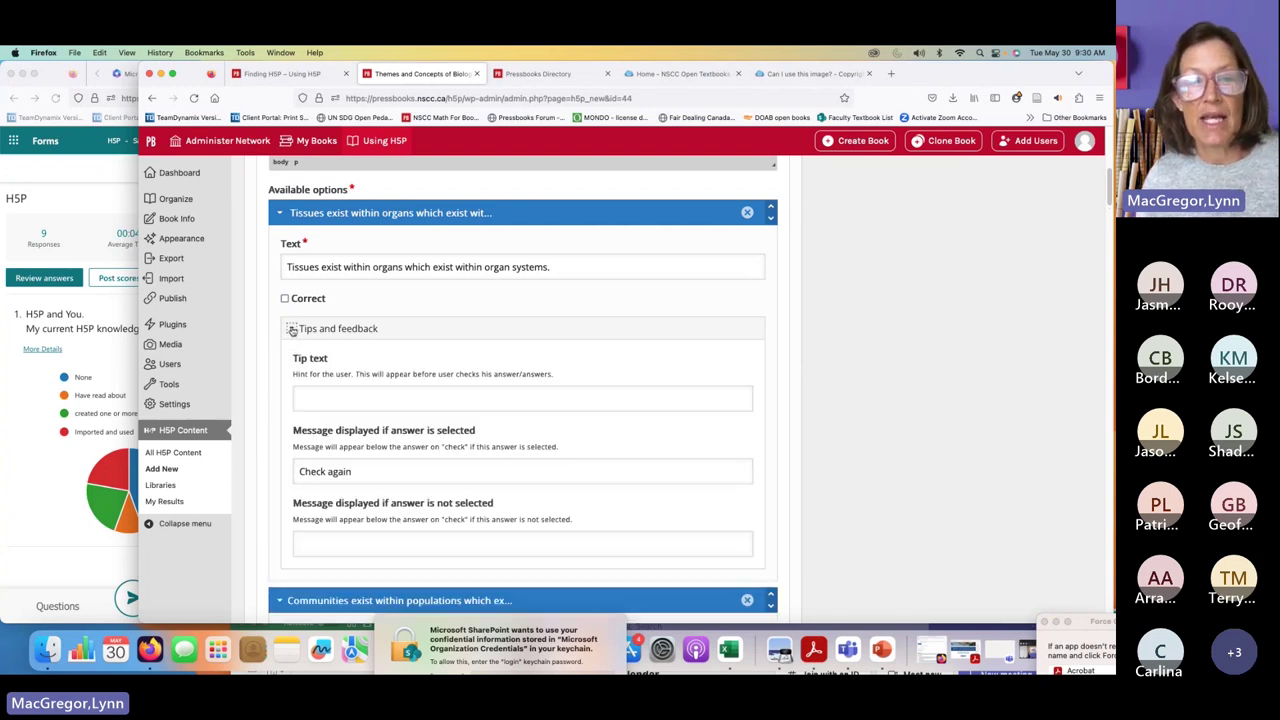
pyautogui.scroll(-1, 539, 398)
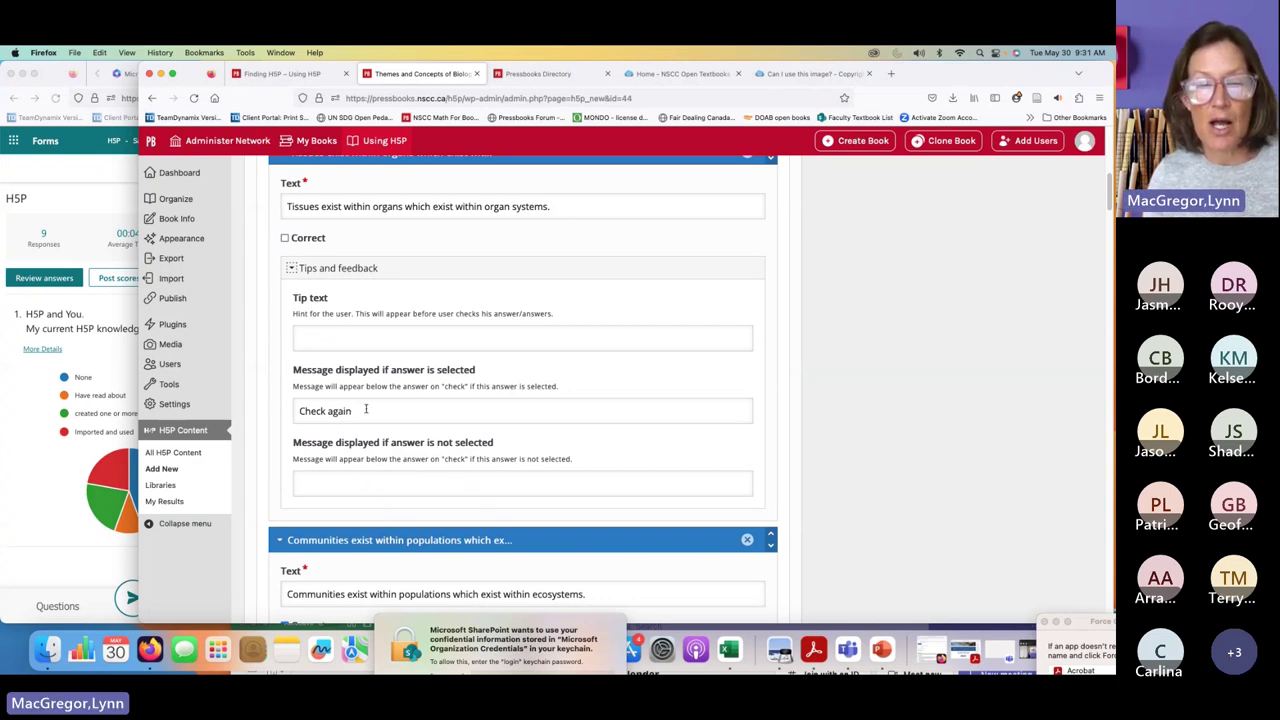
pyautogui.click(367, 410)
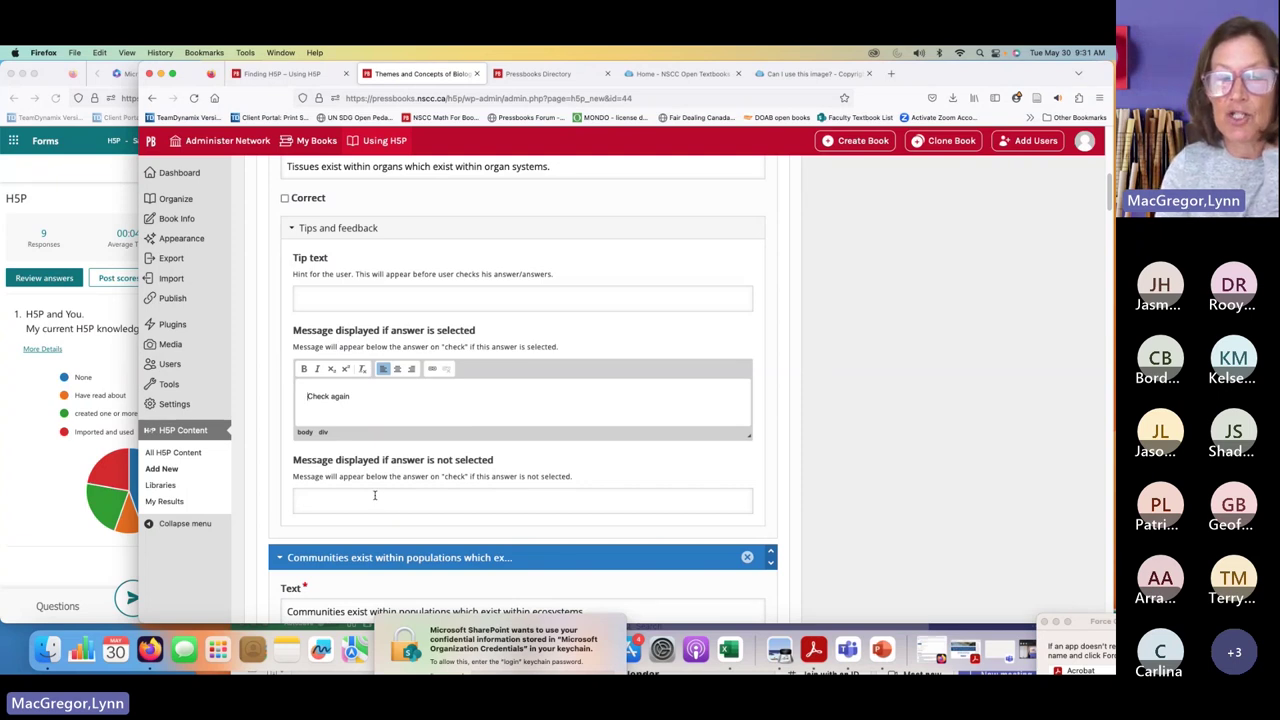
pyautogui.scroll(-8, 375, 494)
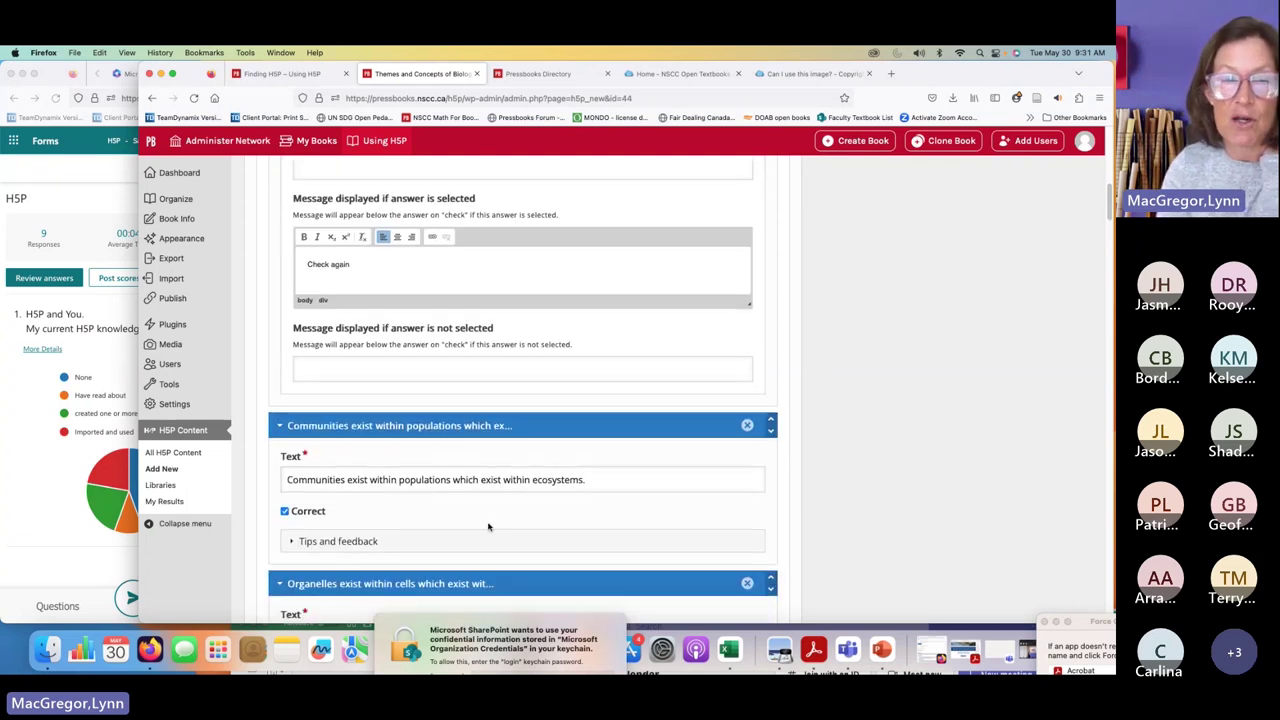
# Step: Review question 1's remaining answer options and overall feedback, and look through the choices for separating content with a horizontal ruler
pyautogui.scroll(-8, 489, 523)
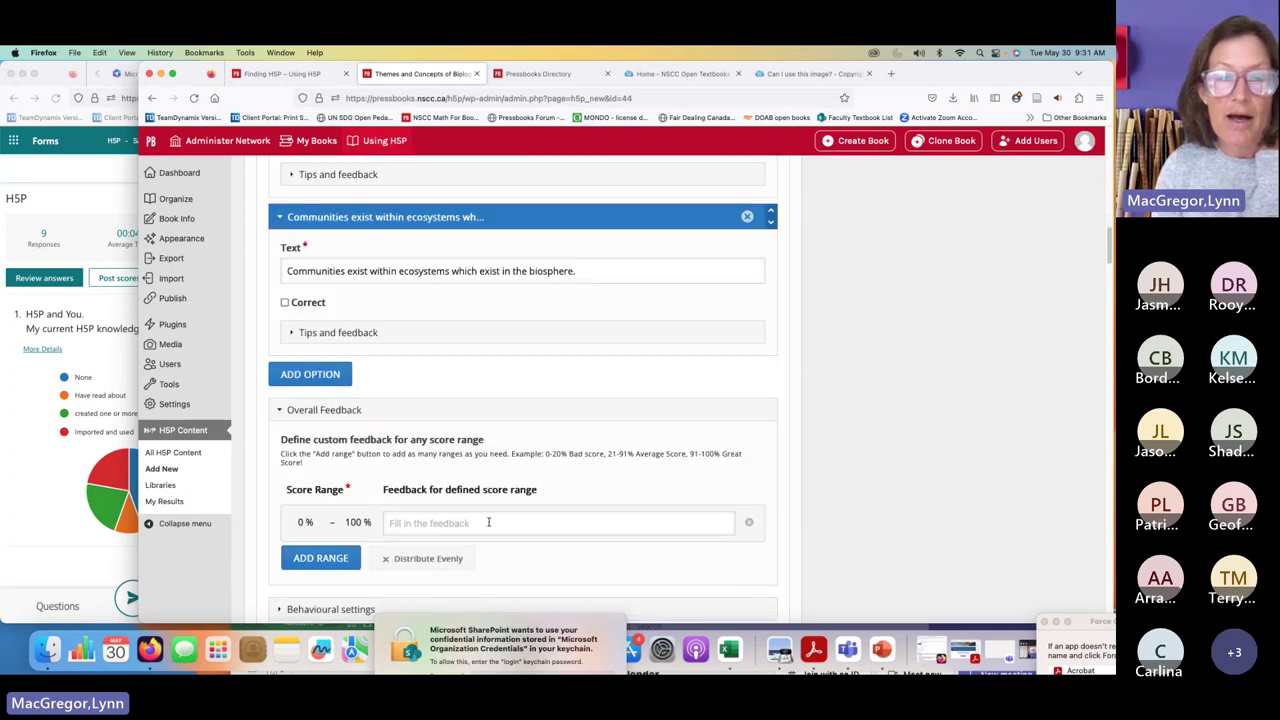
pyautogui.scroll(-1, 489, 521)
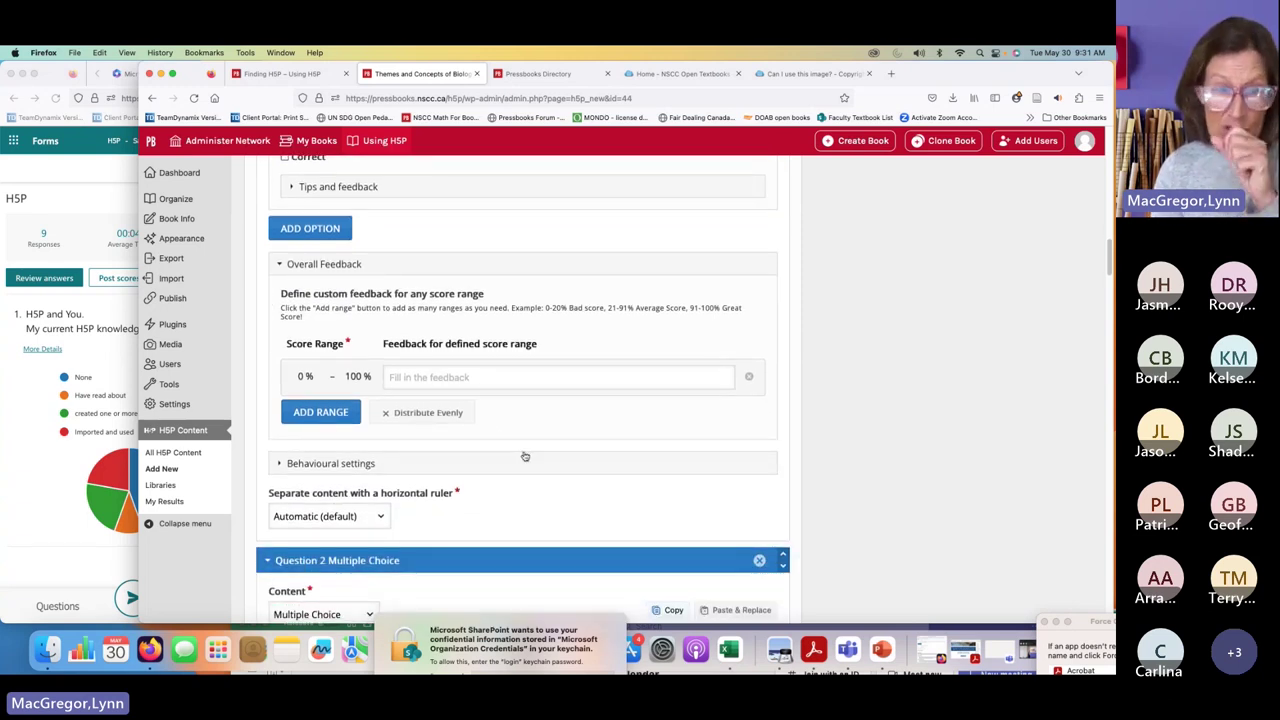
pyautogui.scroll(-2, 588, 457)
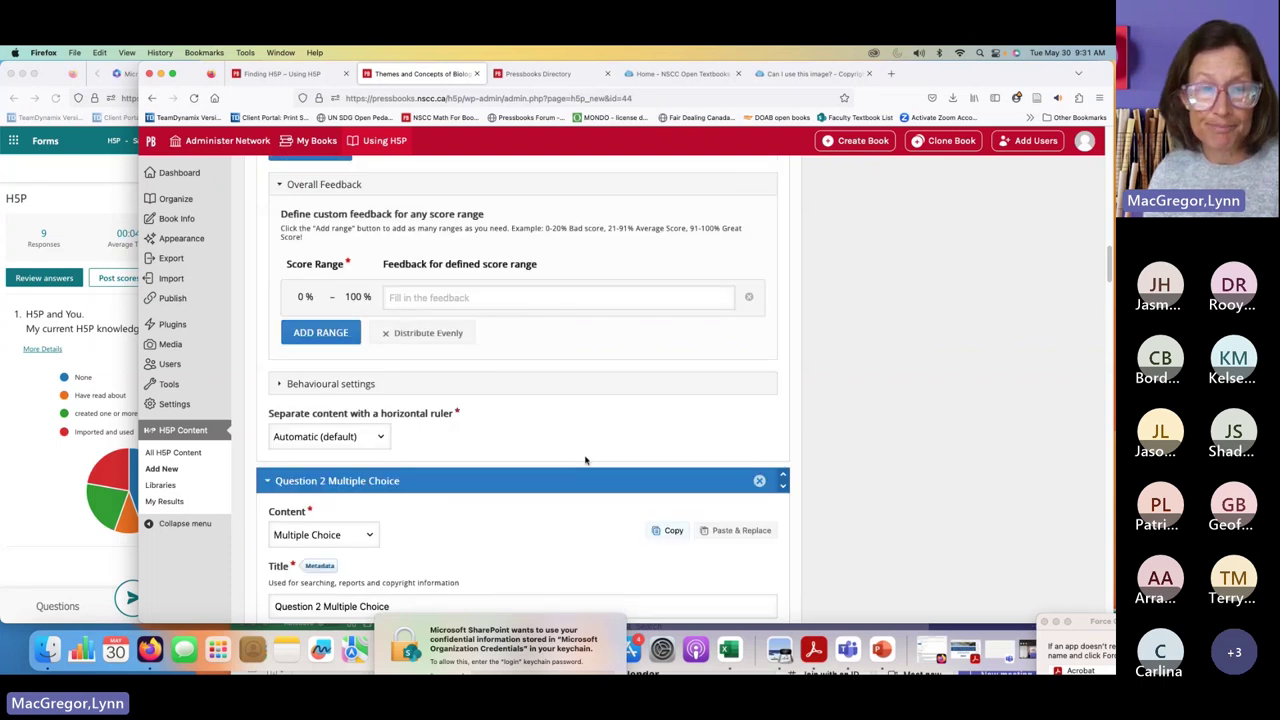
pyautogui.scroll(2, 585, 460)
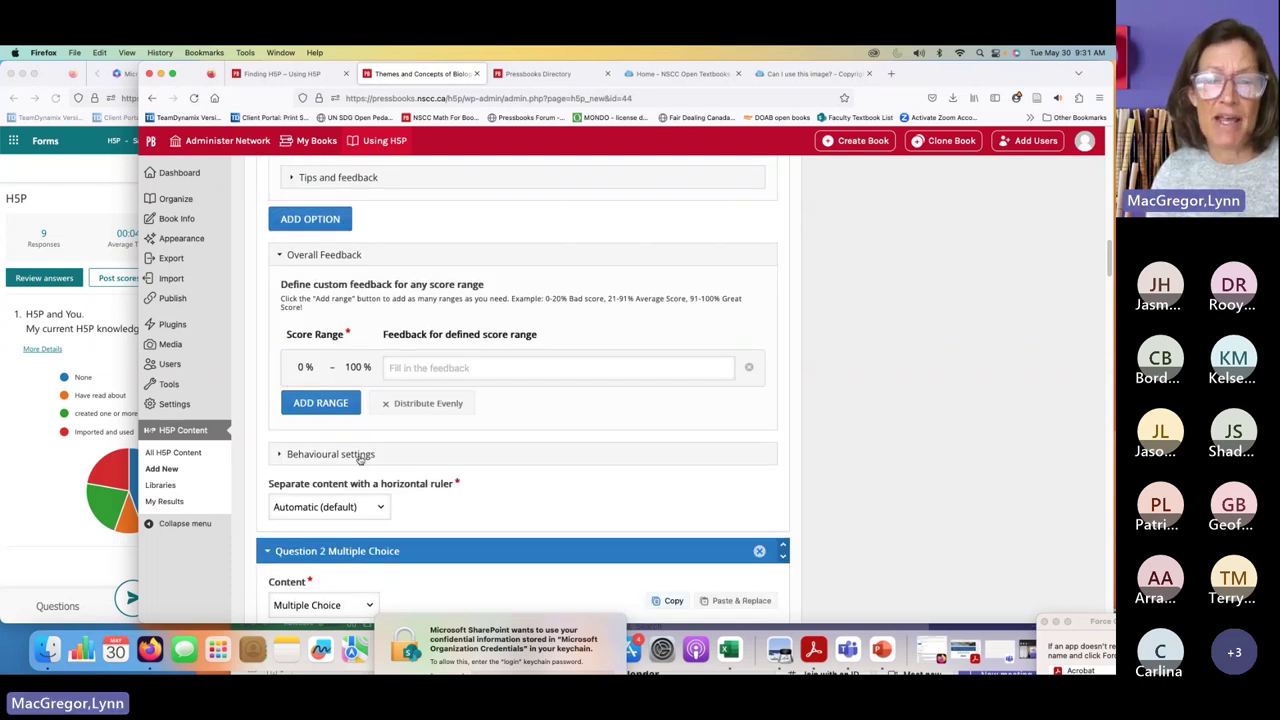
pyautogui.click(381, 509)
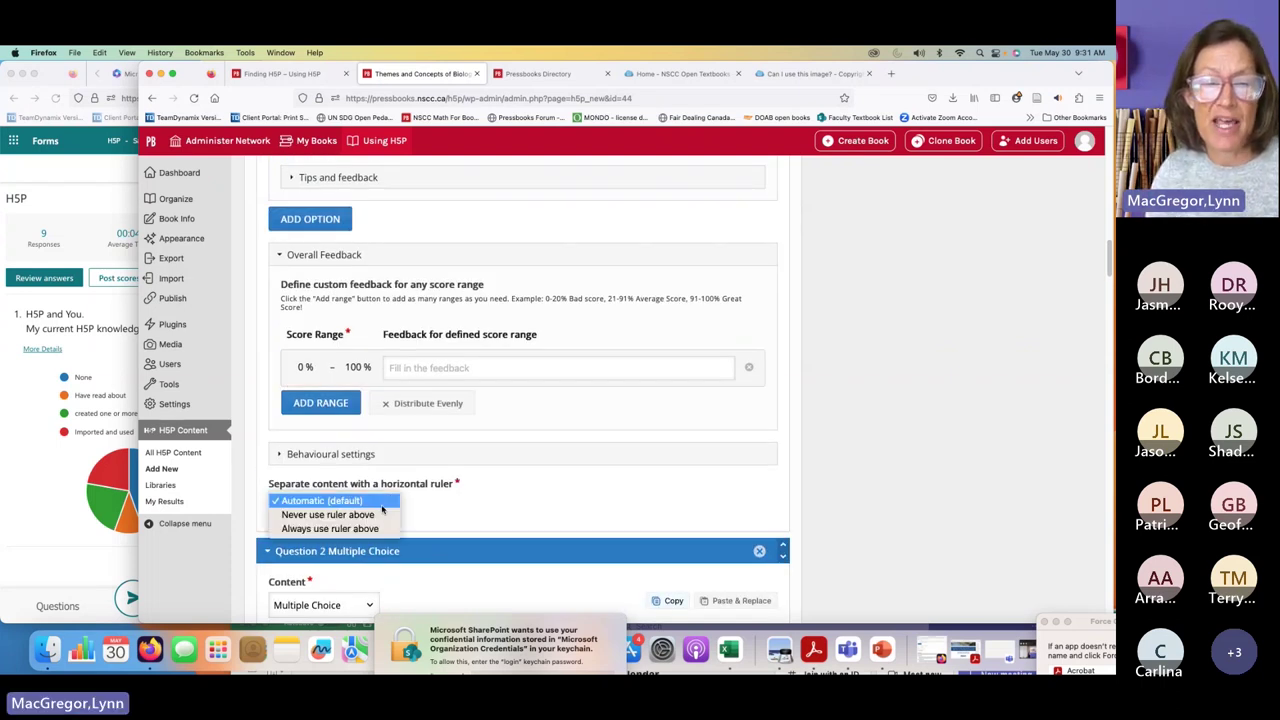
pyautogui.click(493, 505)
pyautogui.scroll(-1, 493, 505)
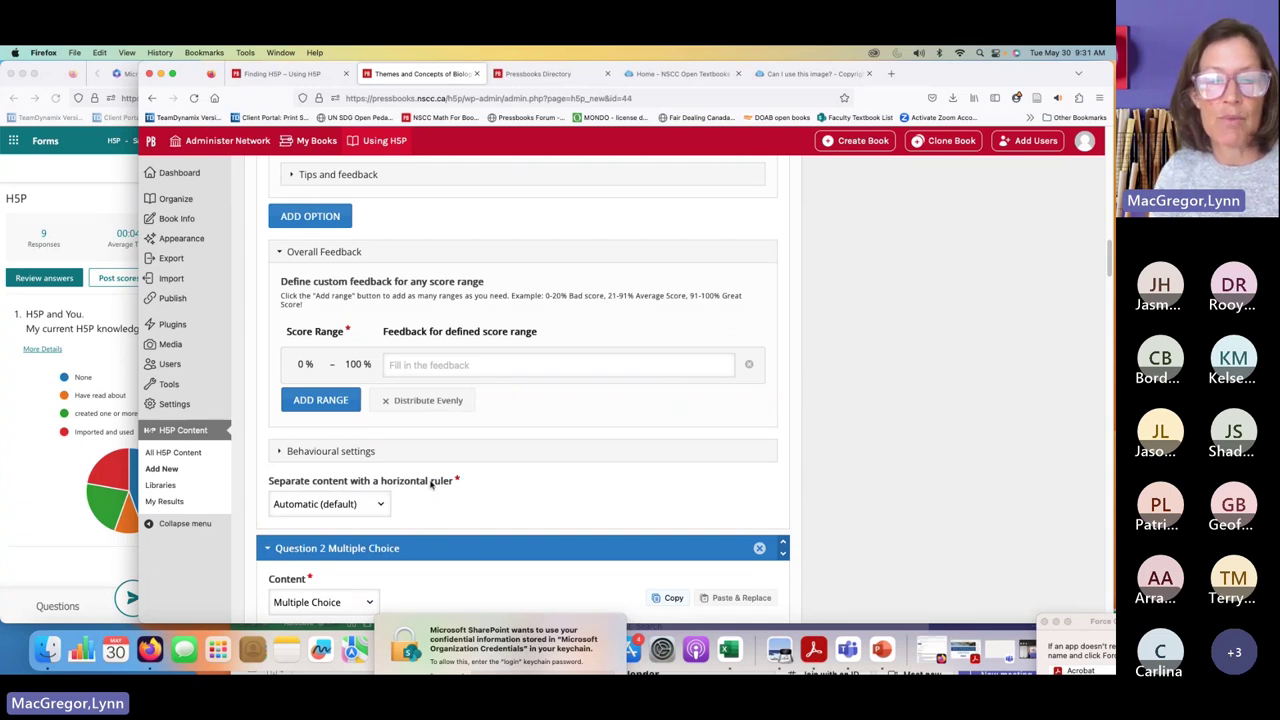
# Step: Expand question 1's behavioural settings and review the retry, show solution, question type, randomize answers and pass percentage options
pyautogui.click(280, 452)
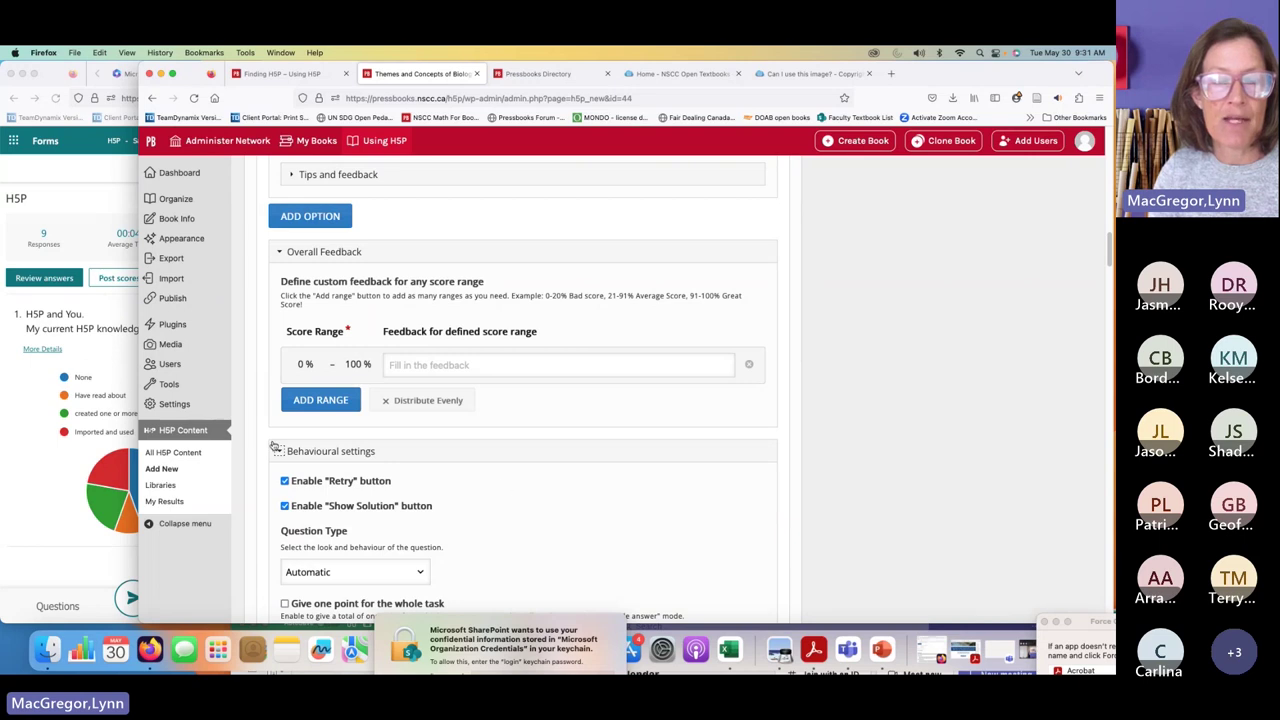
pyautogui.scroll(-3, 508, 480)
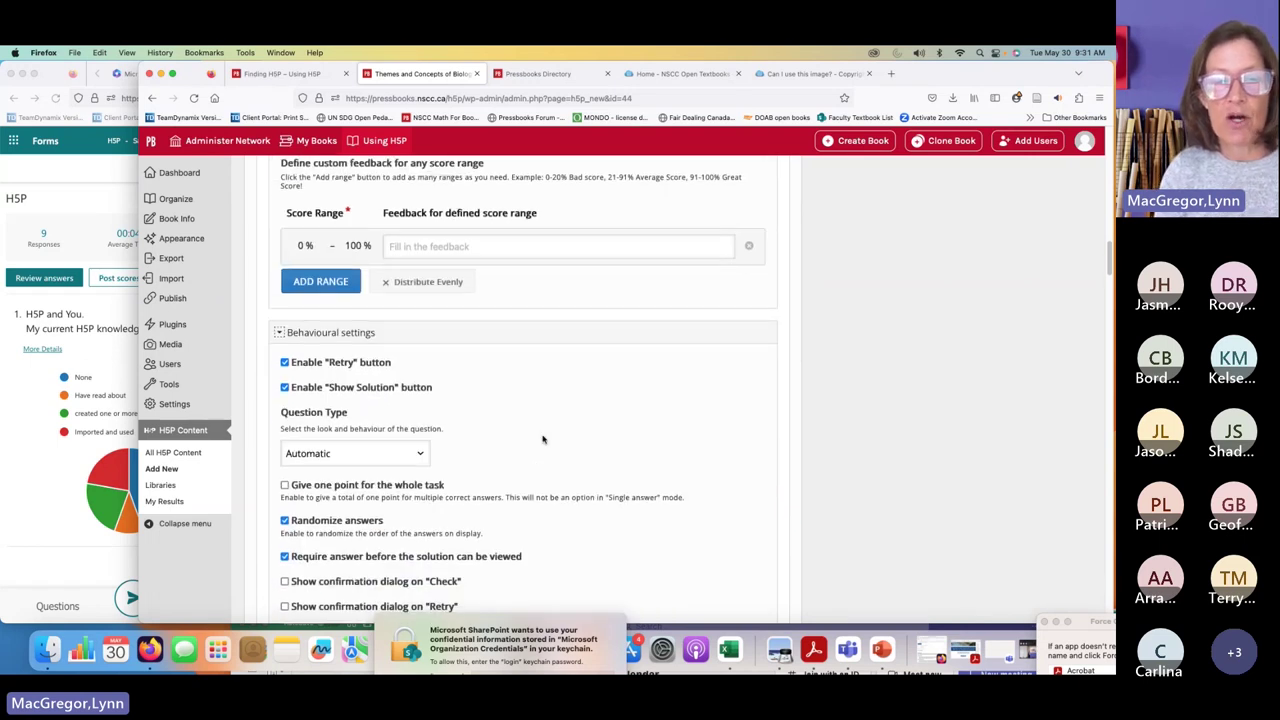
pyautogui.scroll(-1, 543, 439)
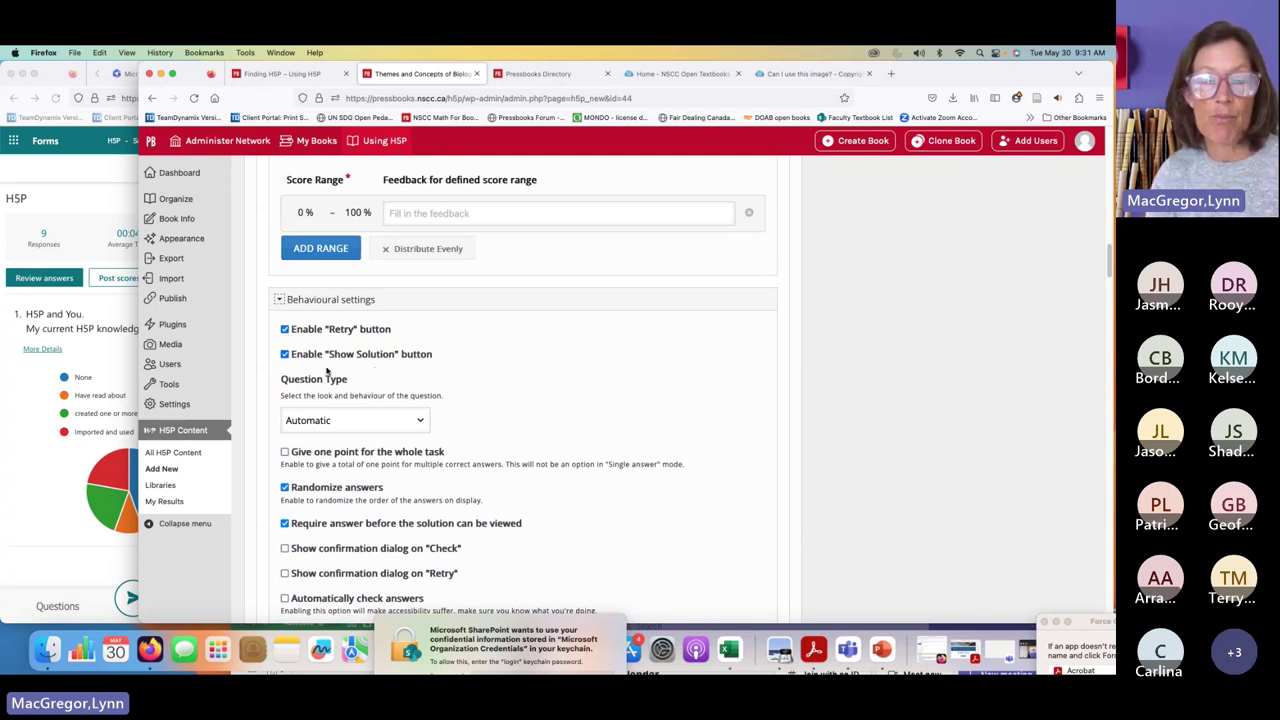
pyautogui.scroll(-4, 542, 458)
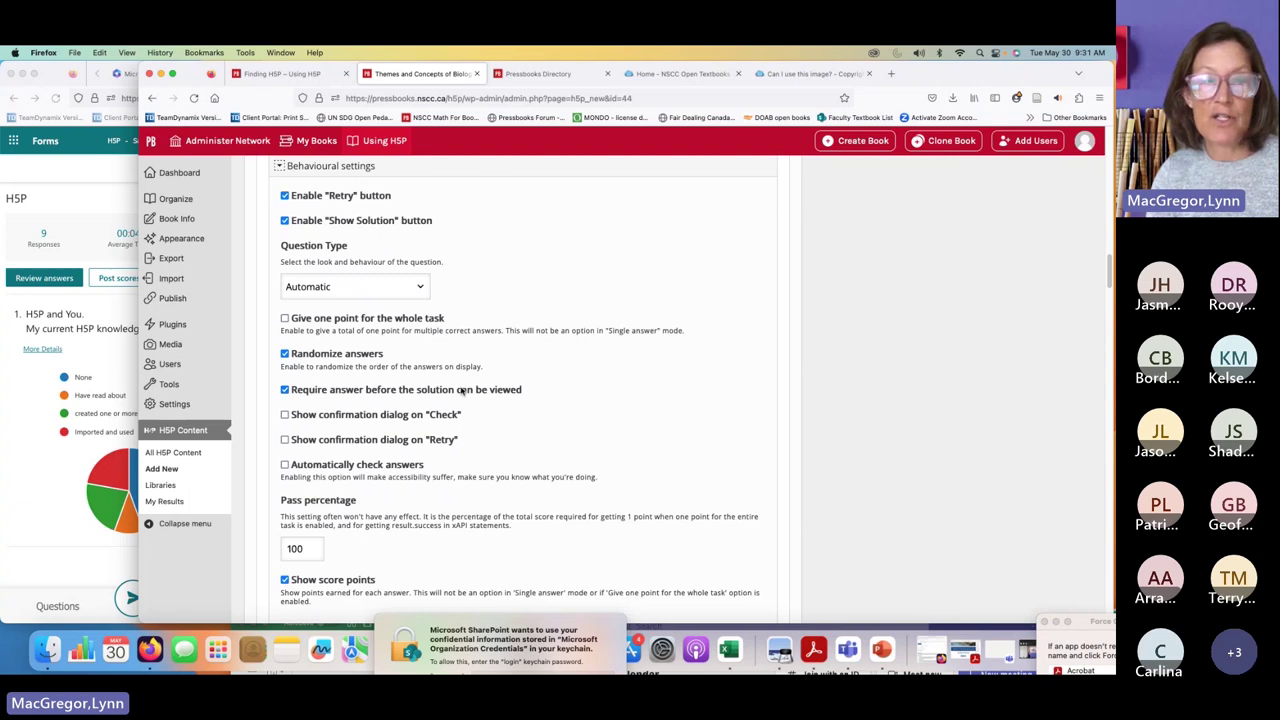
pyautogui.scroll(5, 463, 391)
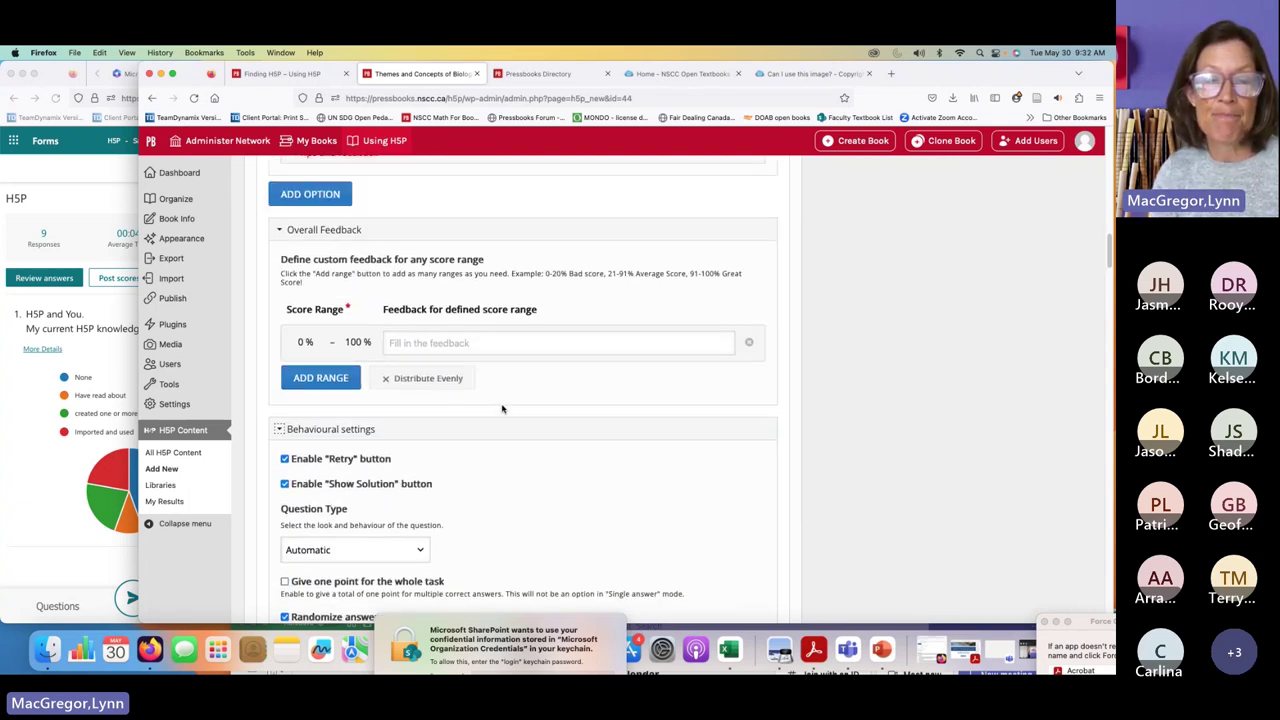
# Step: Return to the biology exercise's view and check question 1 with the answer "Organelles exist within cells which exist within tissues."
pyautogui.scroll(10, 502, 408)
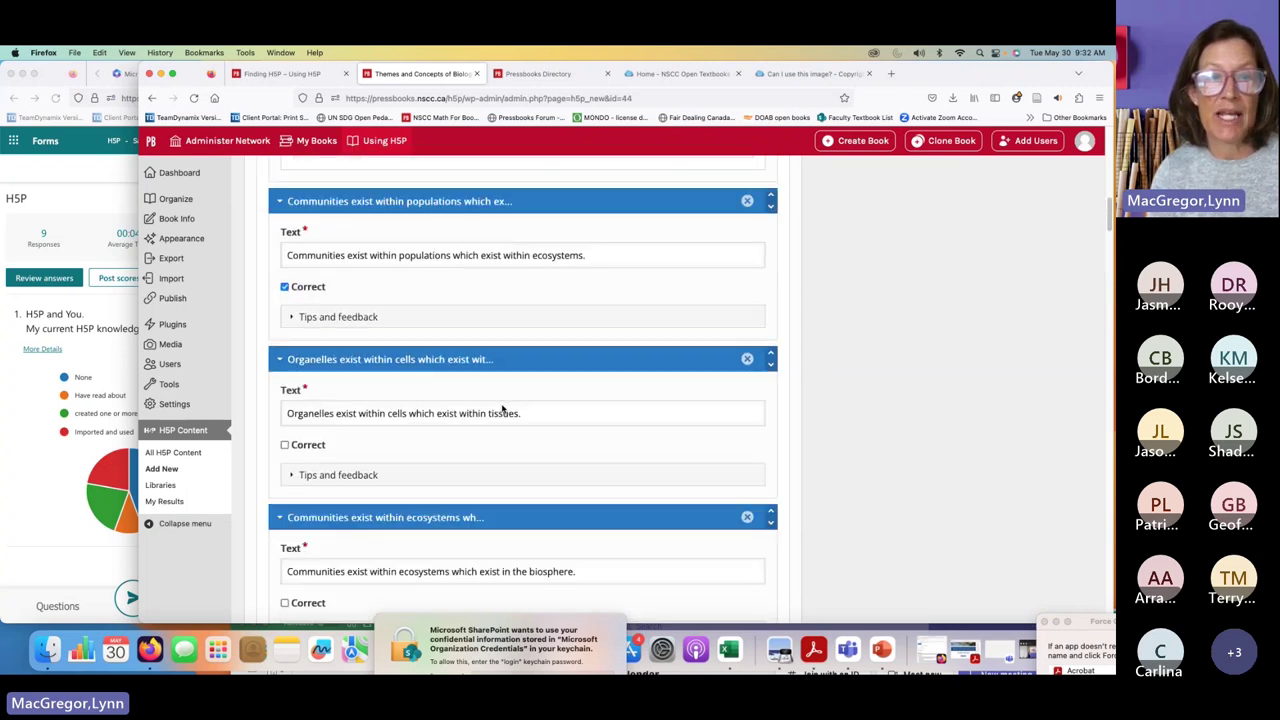
pyautogui.scroll(1, 502, 408)
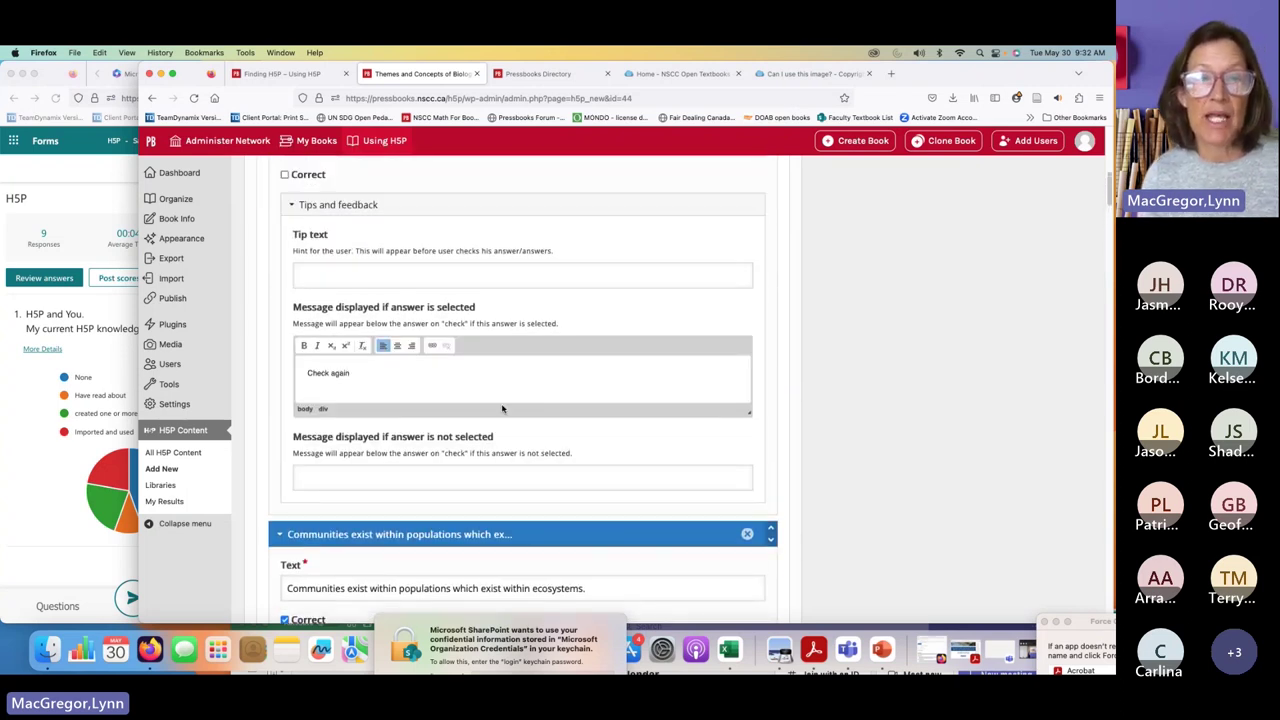
pyautogui.scroll(15, 502, 408)
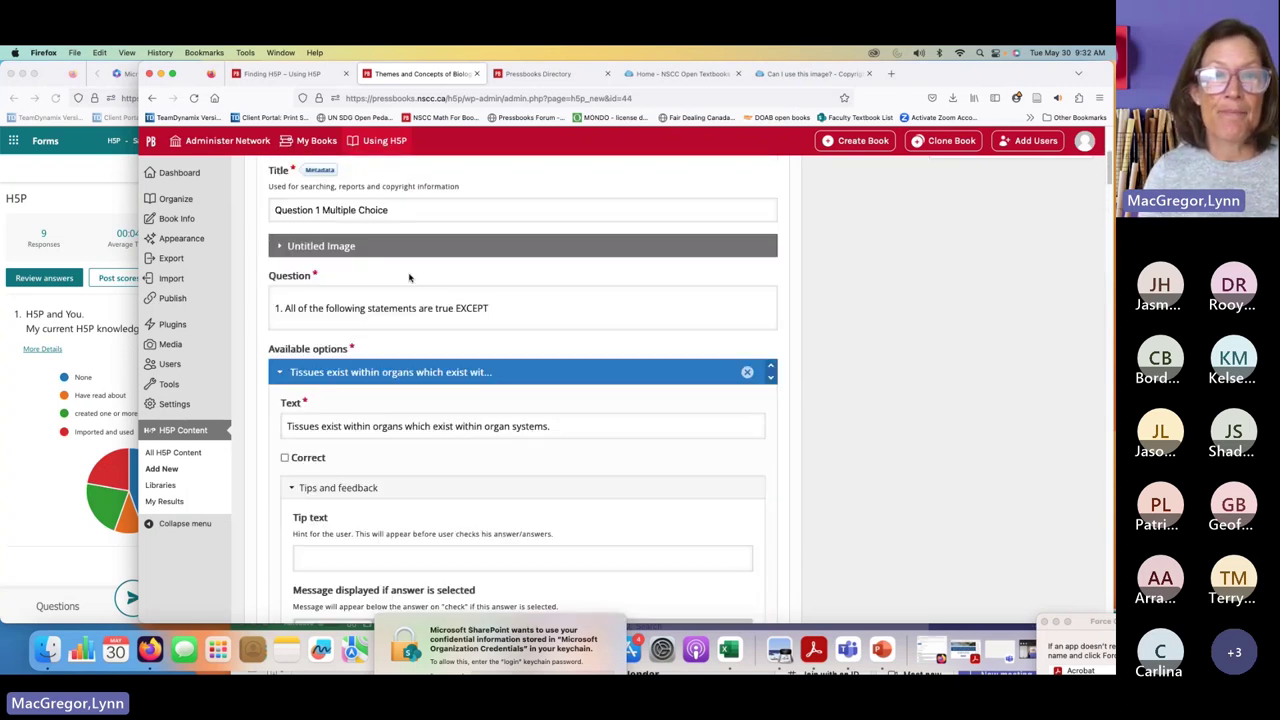
pyautogui.click(571, 178)
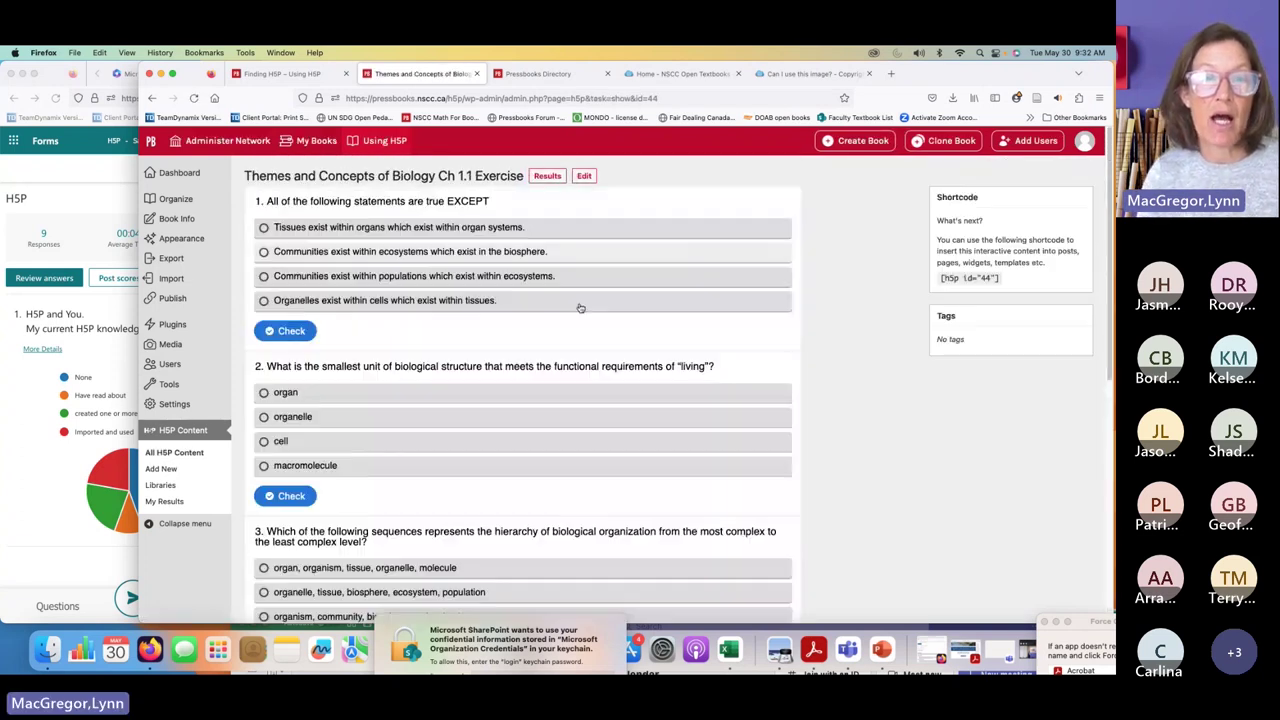
pyautogui.click(290, 301)
pyautogui.click(290, 333)
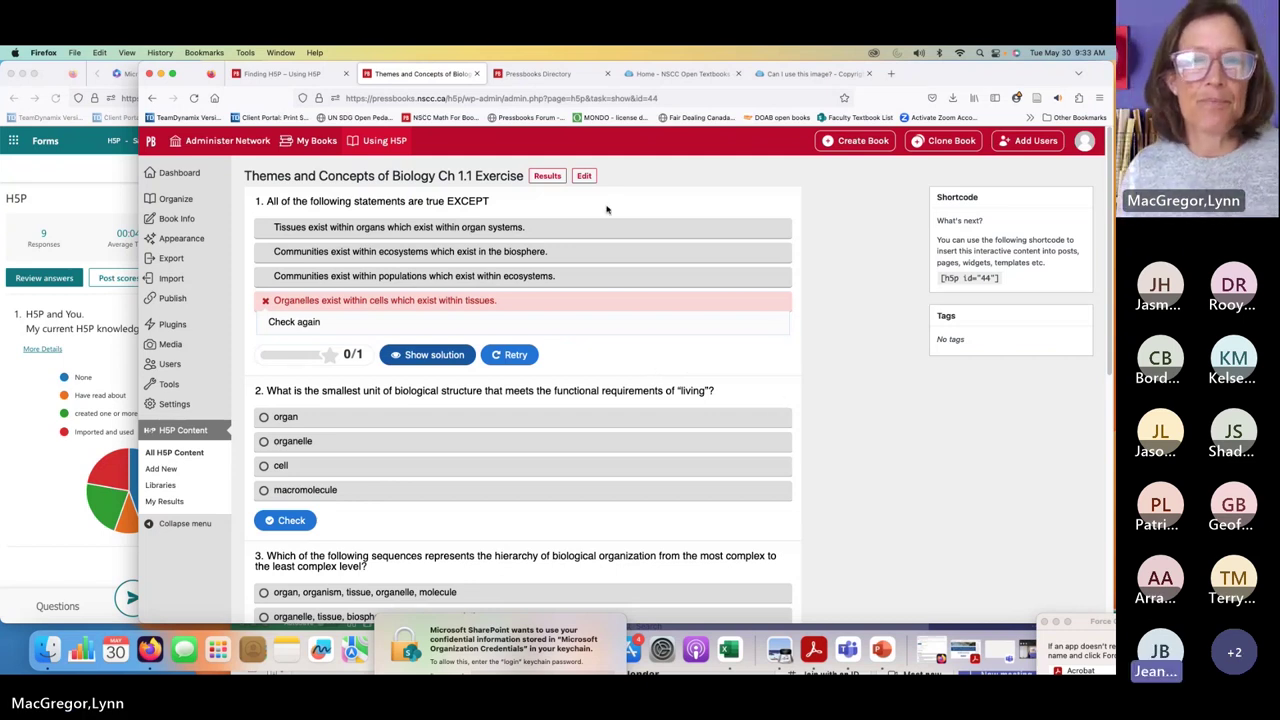
# Step: Go back to the Using H5P book's home page and open the chapter "Importing H5P Content into Pressbooks" from its contents
pyautogui.click(281, 75)
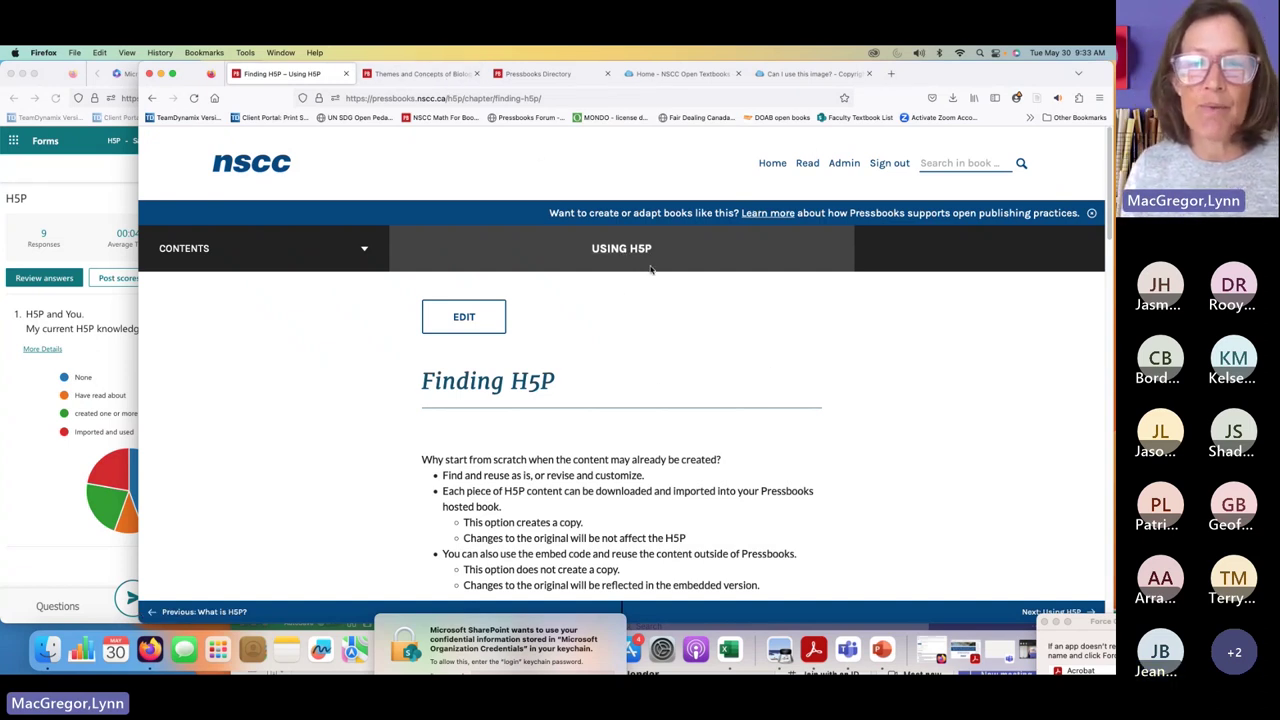
pyautogui.click(616, 249)
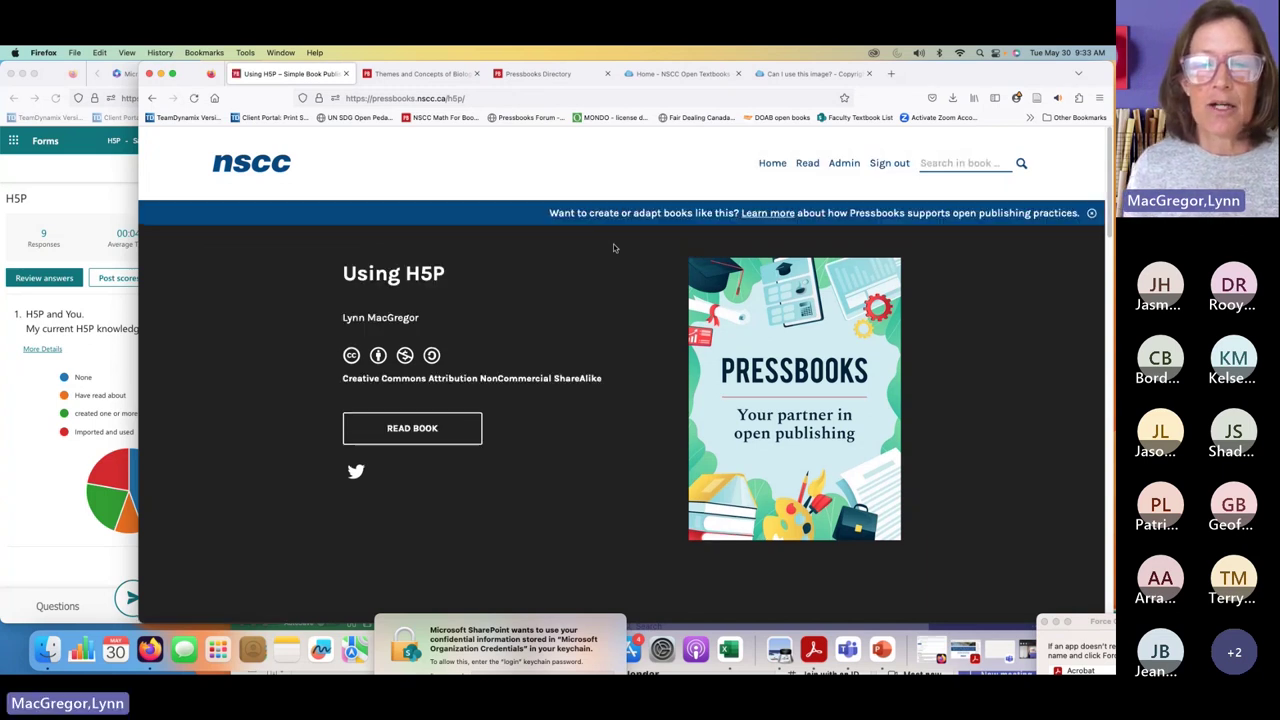
pyautogui.scroll(-10, 634, 329)
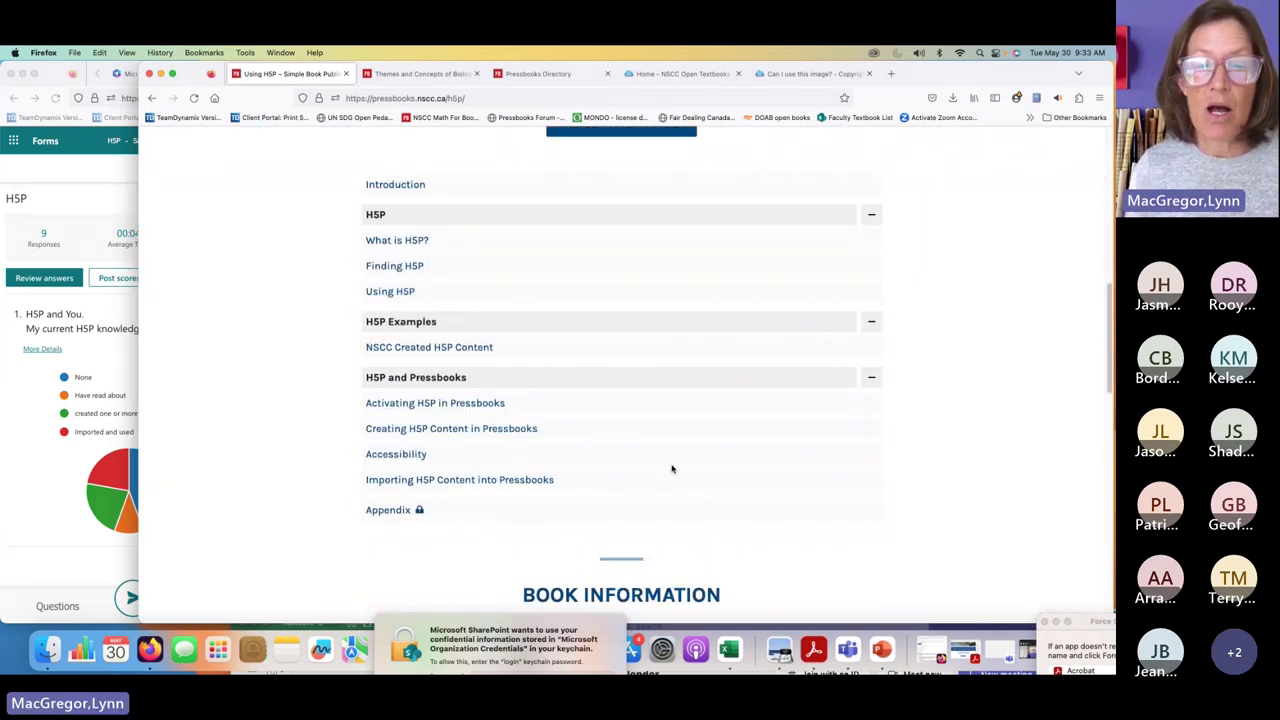
pyautogui.scroll(-1, 672, 469)
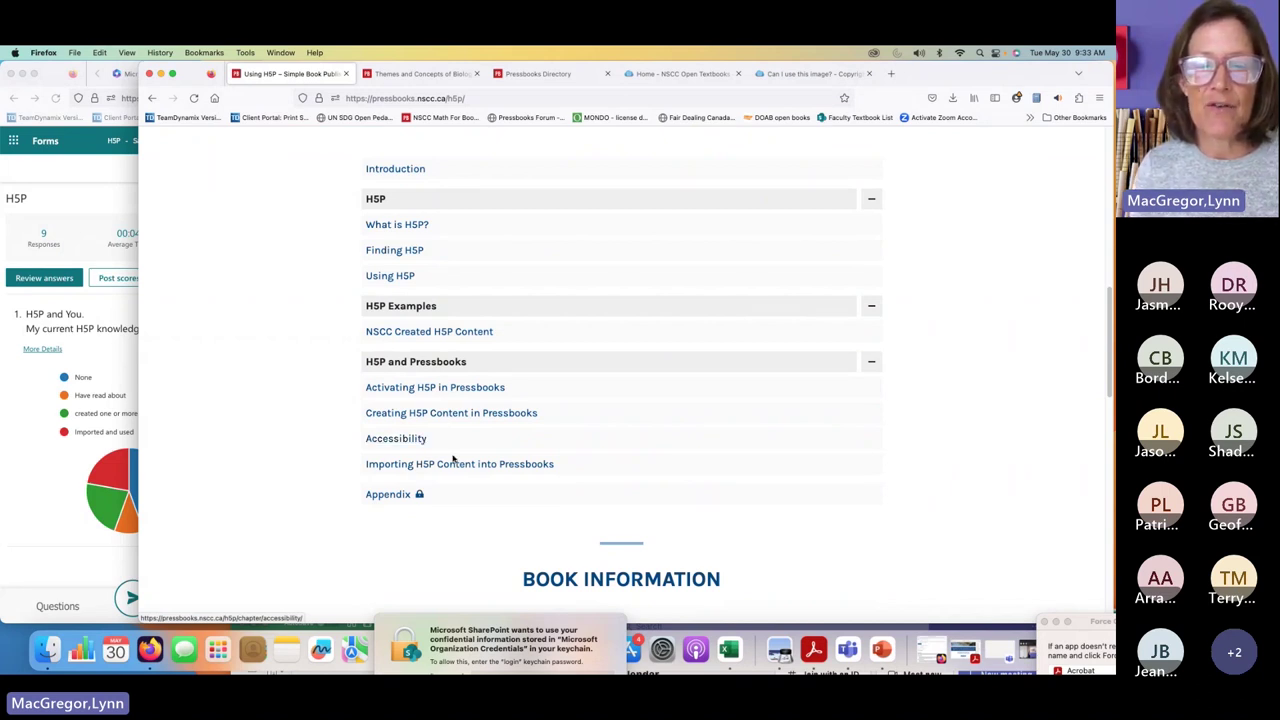
pyautogui.click(456, 466)
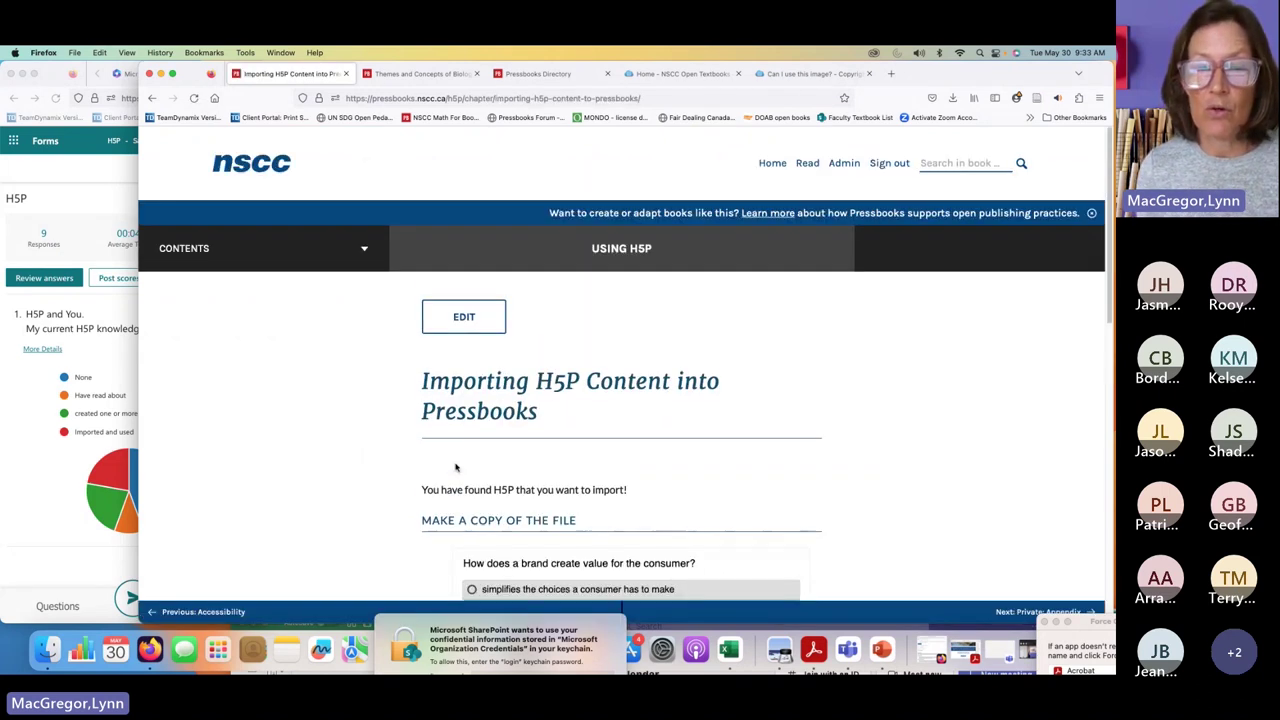
# Step: Examine the chapter's instructions for making a copy of an H5P file through Reuse and adding it to Pressbooks
pyautogui.scroll(-4, 683, 451)
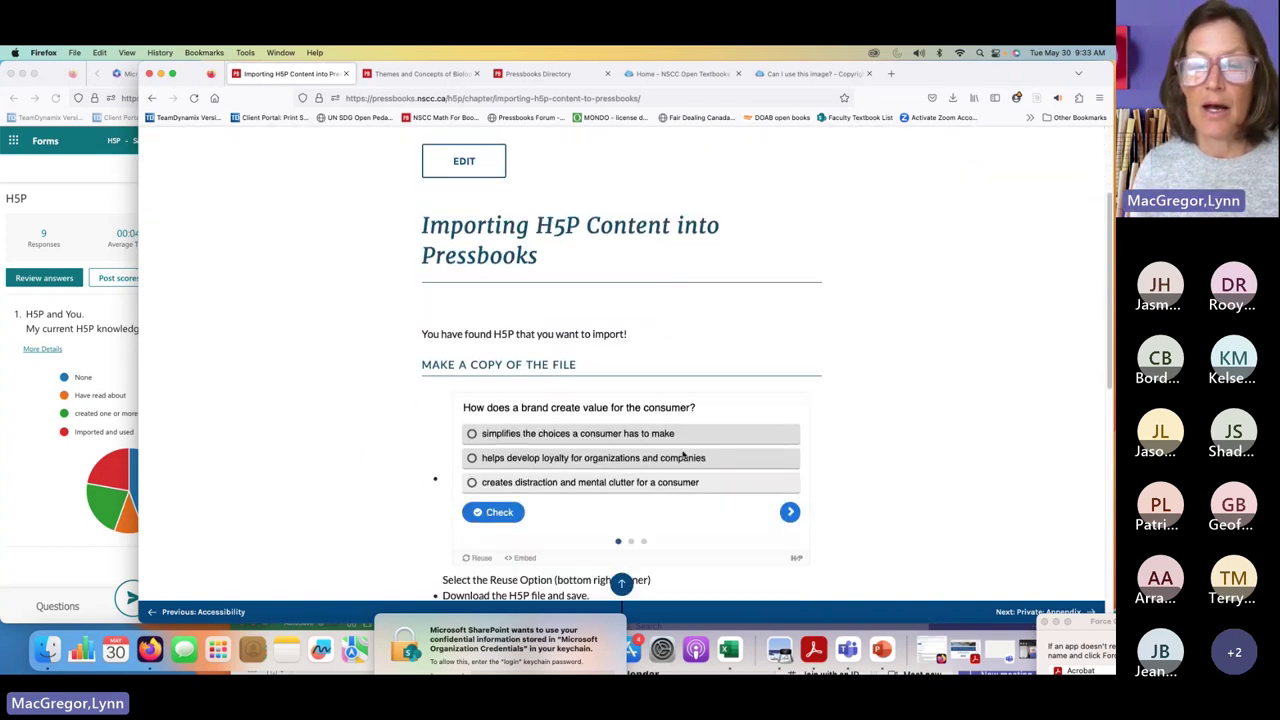
pyautogui.scroll(-3, 700, 385)
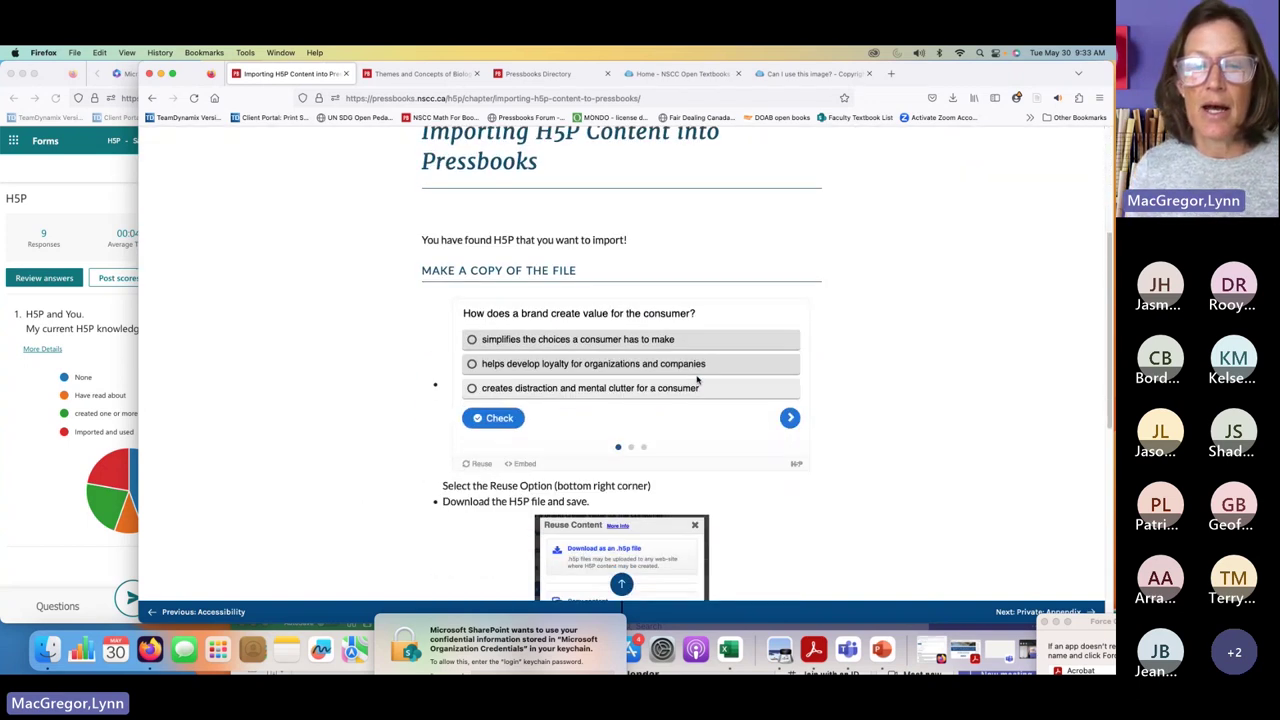
pyautogui.scroll(-5, 748, 395)
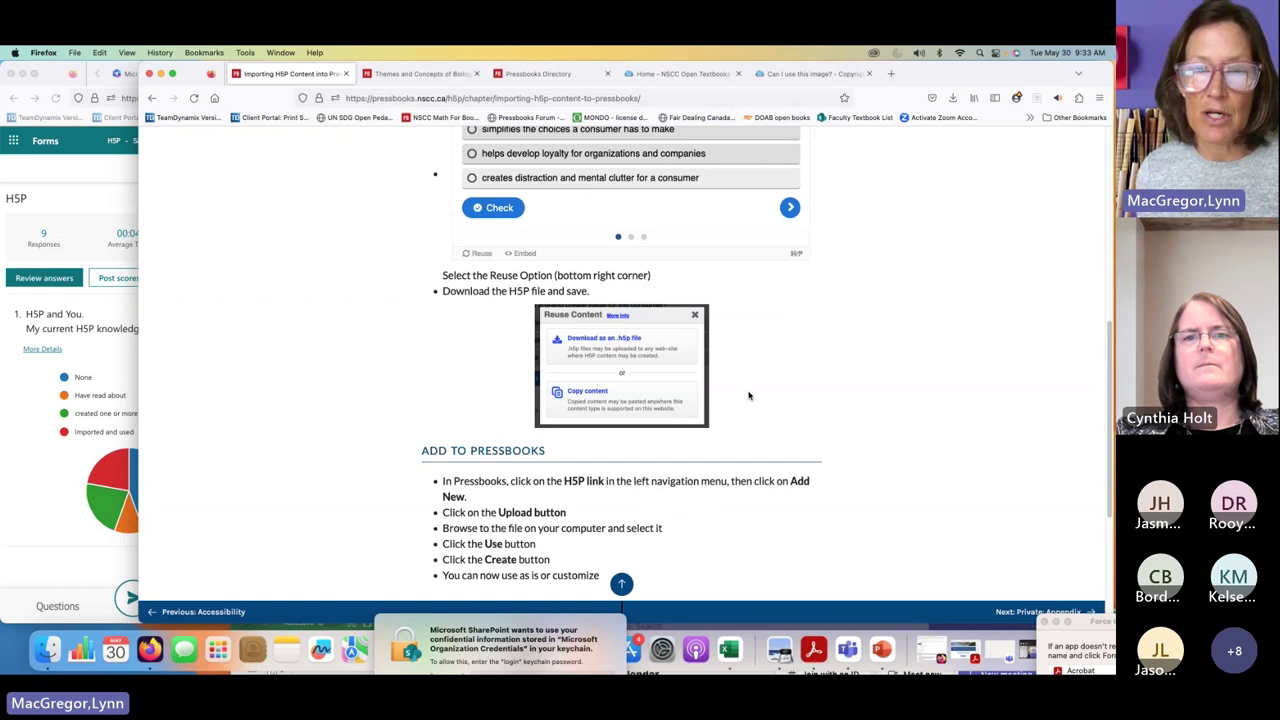
pyautogui.scroll(1, 750, 397)
pyautogui.scroll(5, 751, 398)
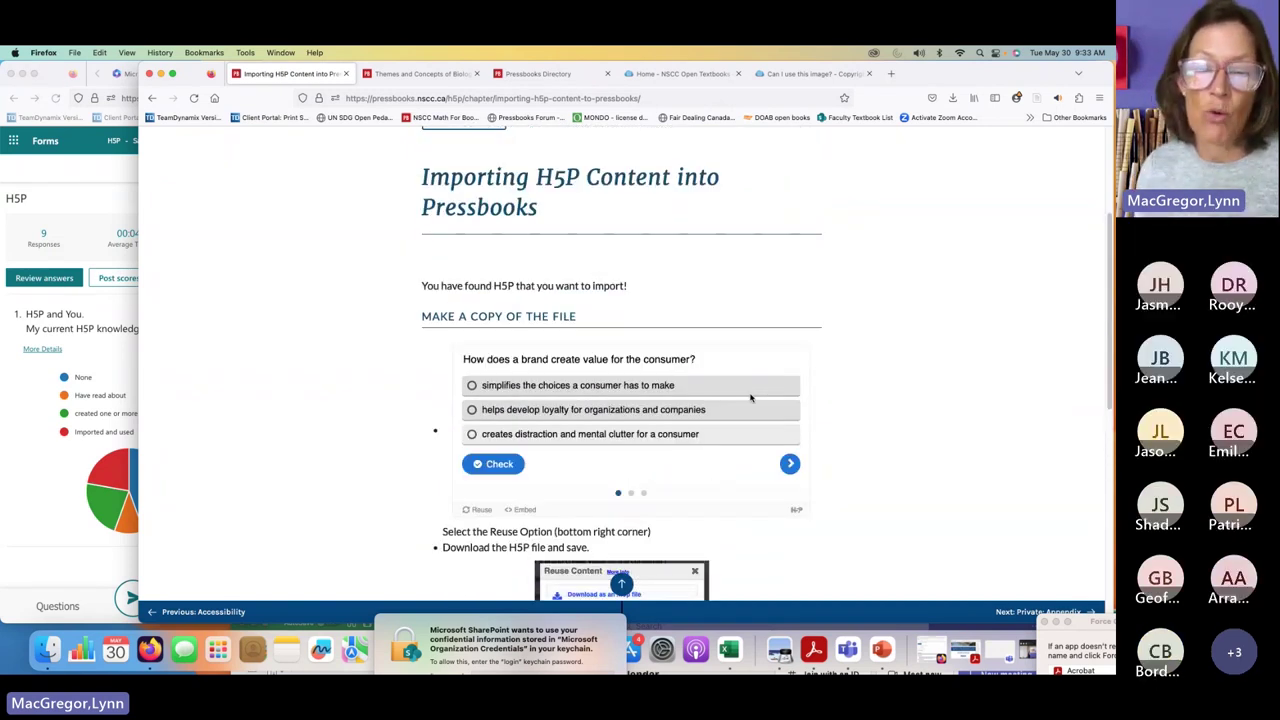
pyautogui.scroll(-6, 751, 398)
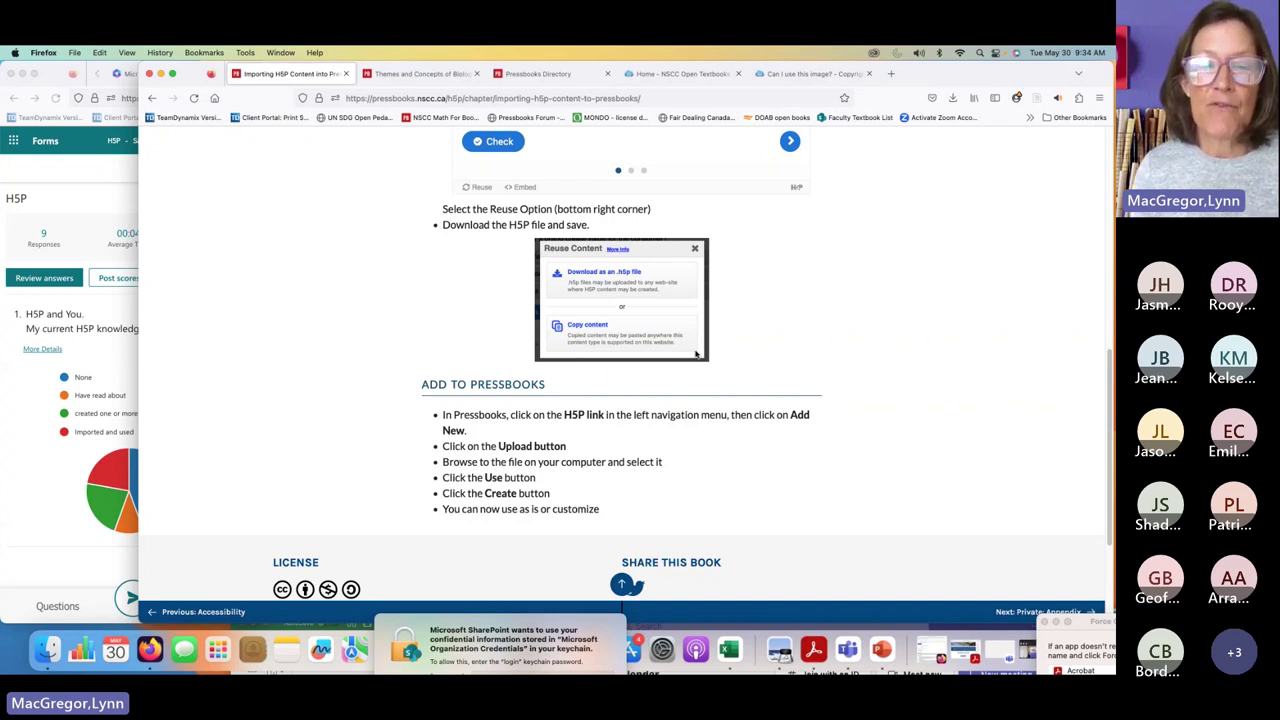
pyautogui.scroll(10, 696, 354)
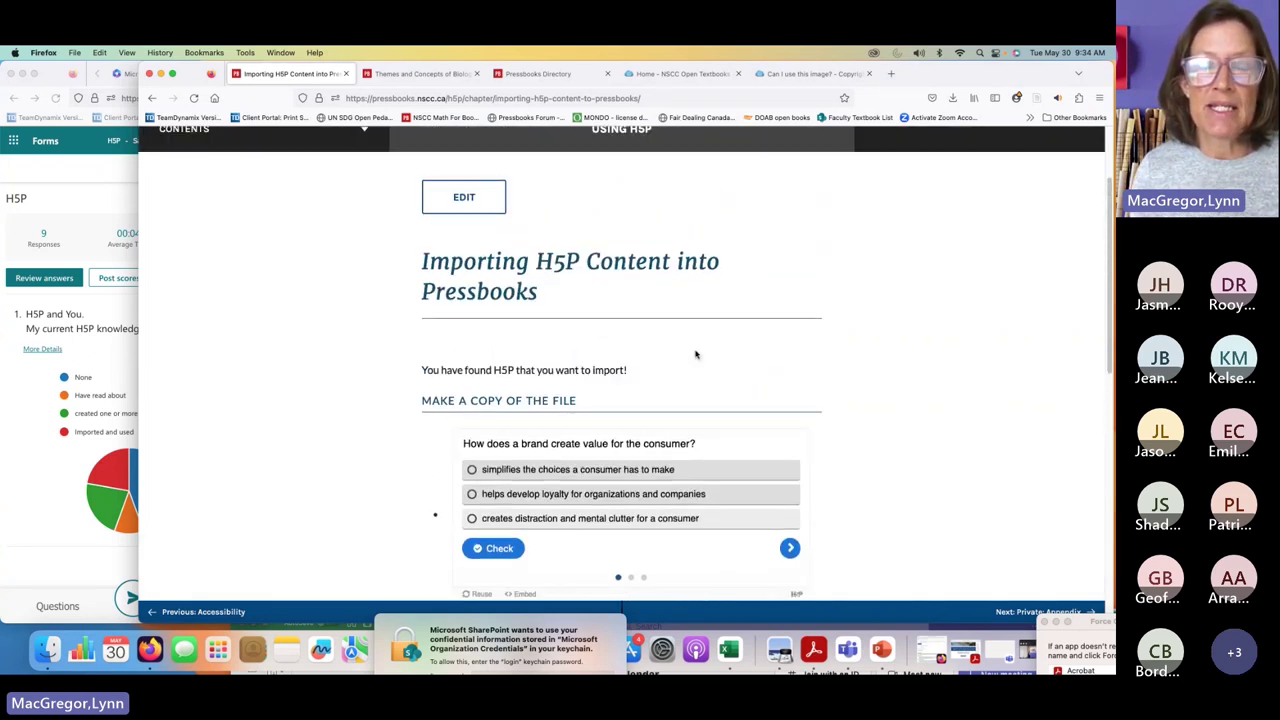
pyautogui.scroll(2, 693, 350)
# Step: Return to the Using H5P book's home page and open the "Finding H5P" chapter from its contents
pyautogui.click(628, 252)
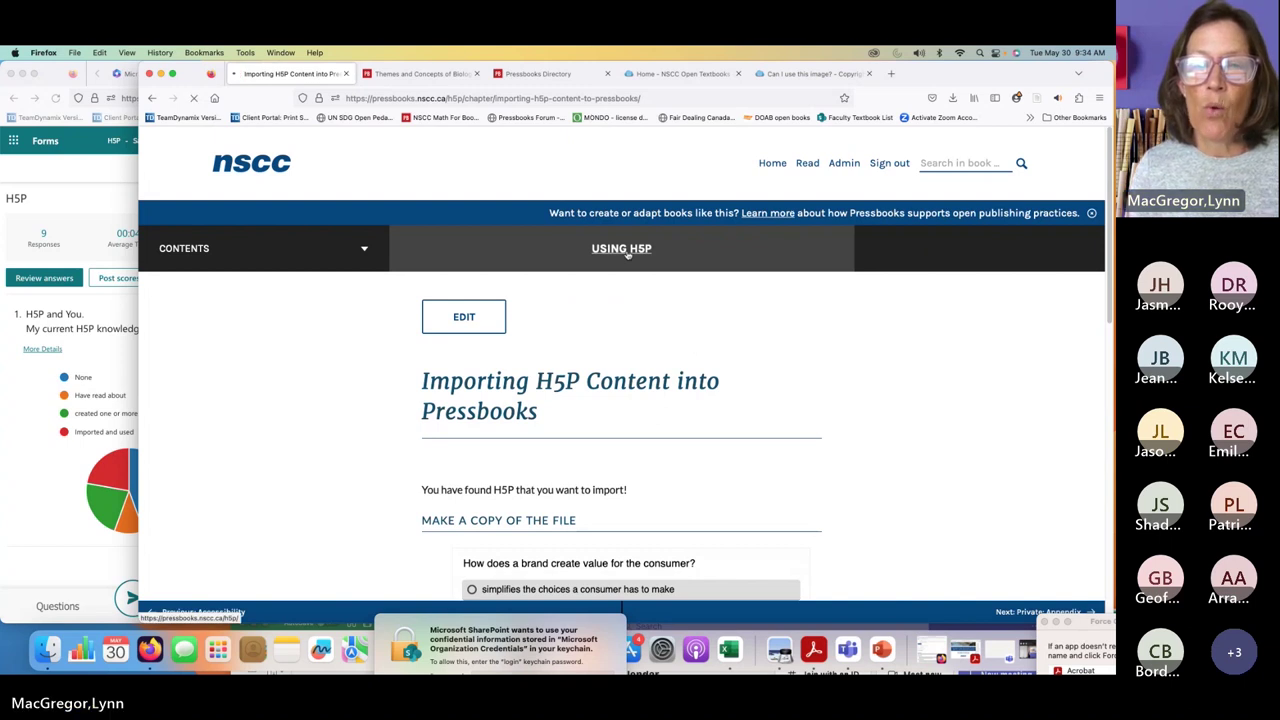
pyautogui.scroll(-2, 627, 254)
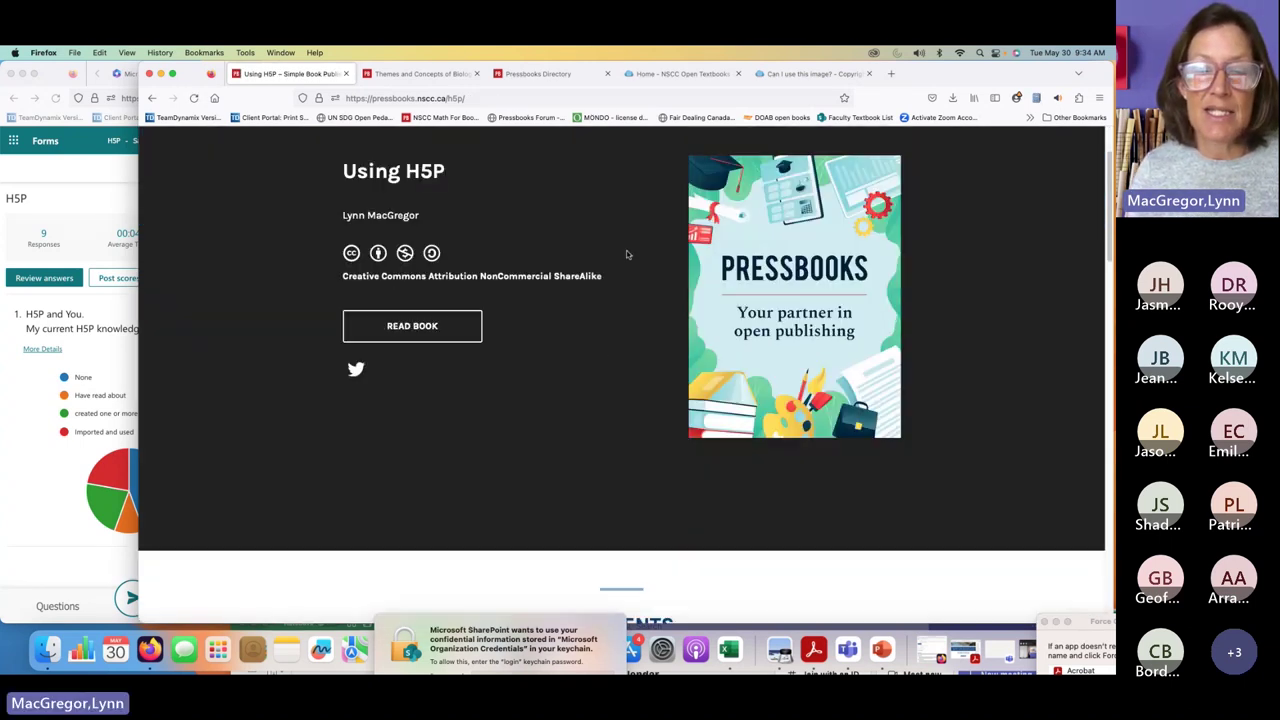
pyautogui.scroll(-8, 626, 254)
pyautogui.click(396, 421)
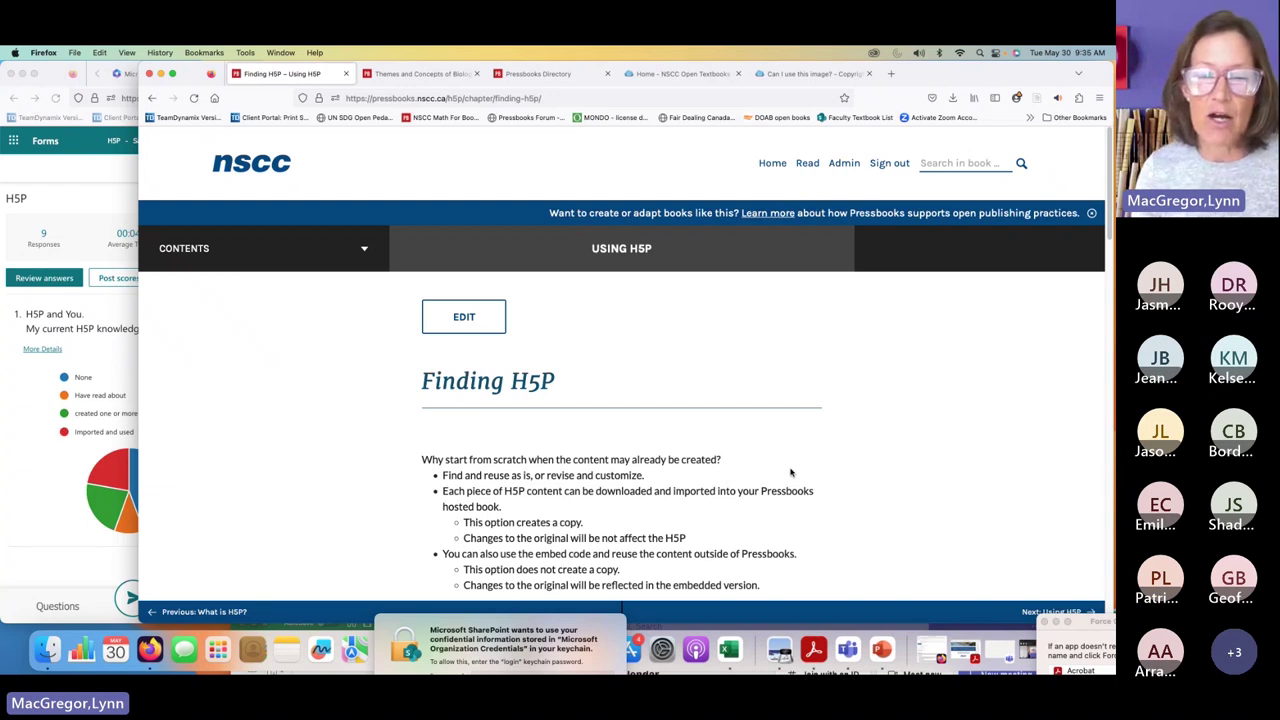
# Step: Review the chapter's reuse notes and its guidance on the Pressbooks Directory, and switch to the open Pressbooks Directory page
pyautogui.scroll(-6, 790, 472)
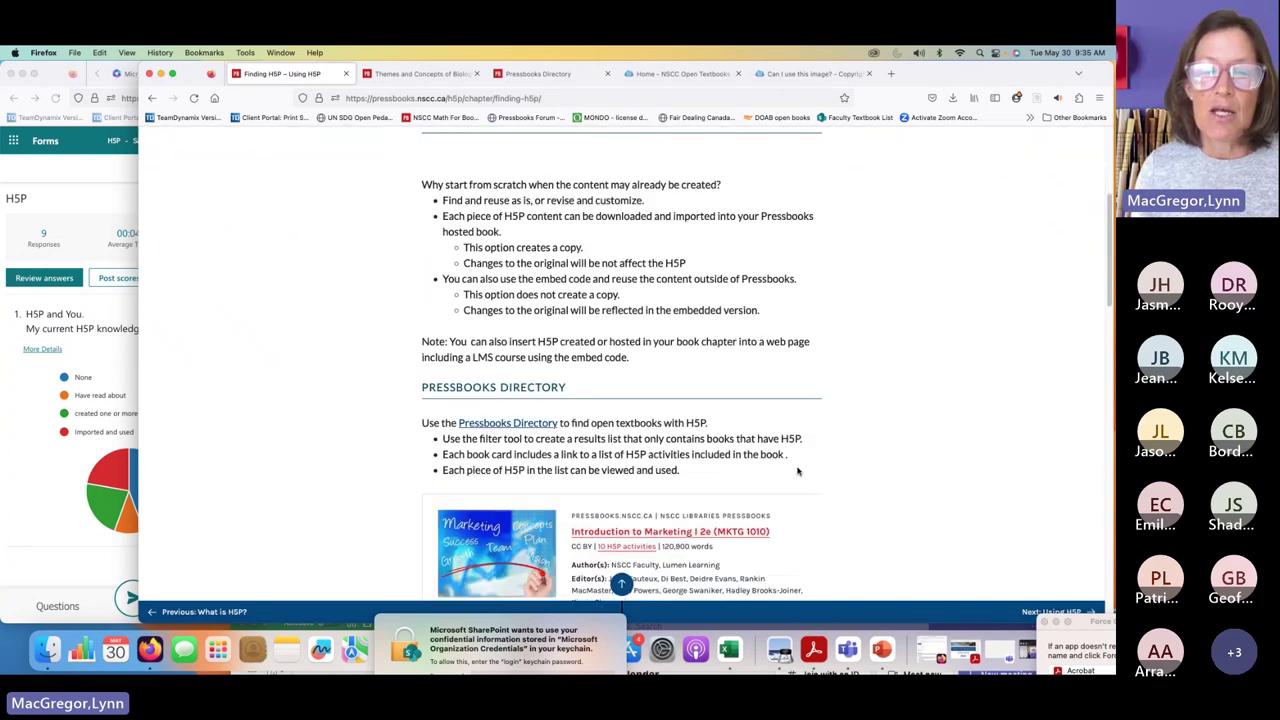
pyautogui.scroll(-3, 804, 472)
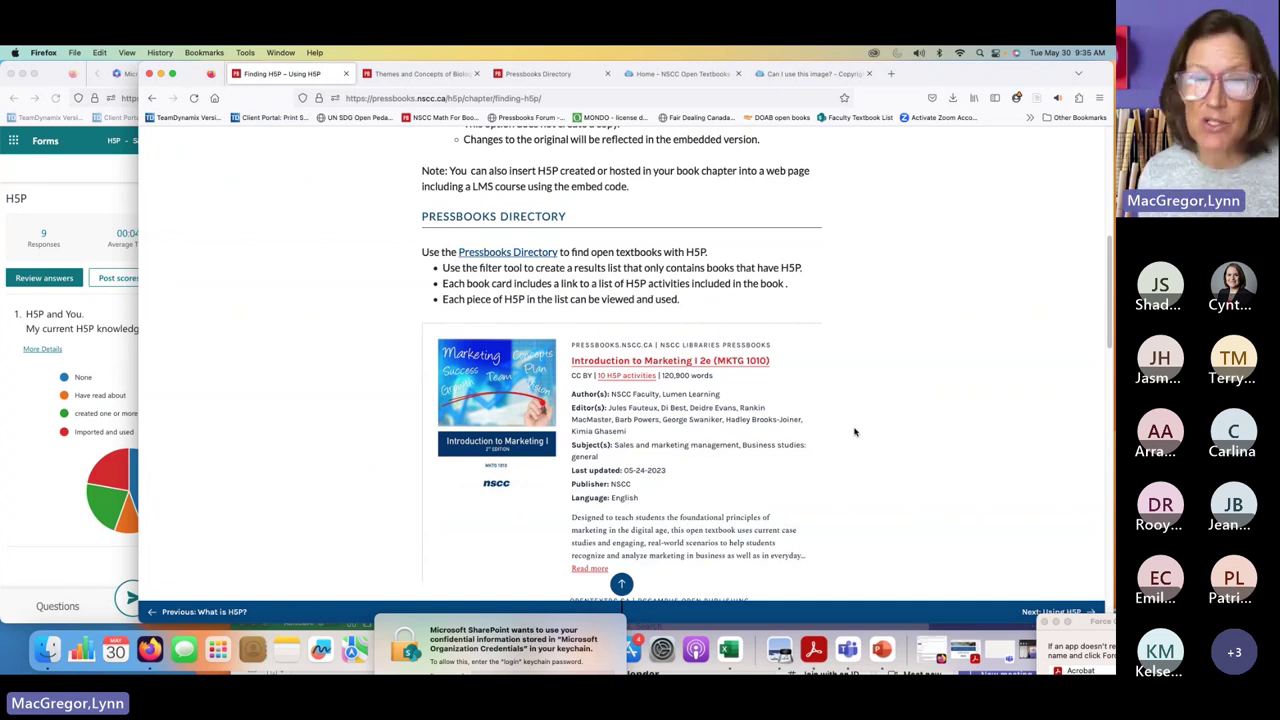
pyautogui.scroll(-2, 846, 420)
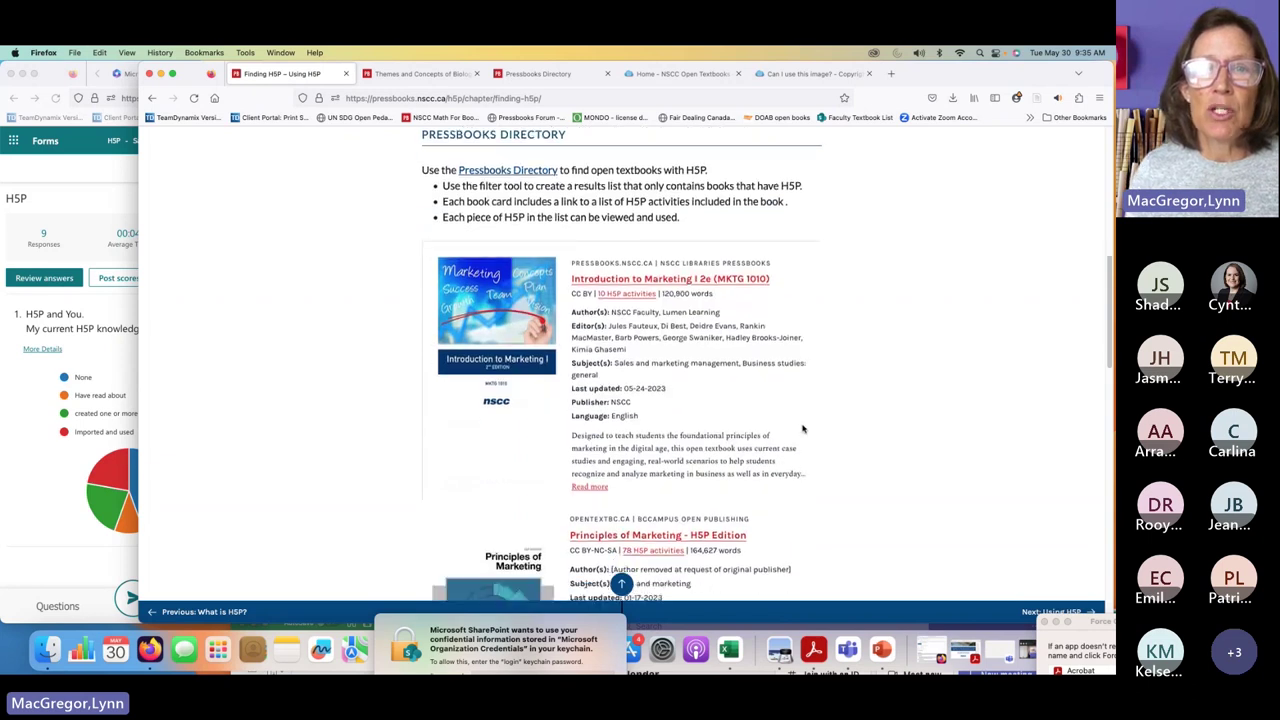
pyautogui.scroll(2, 760, 380)
pyautogui.scroll(2, 718, 327)
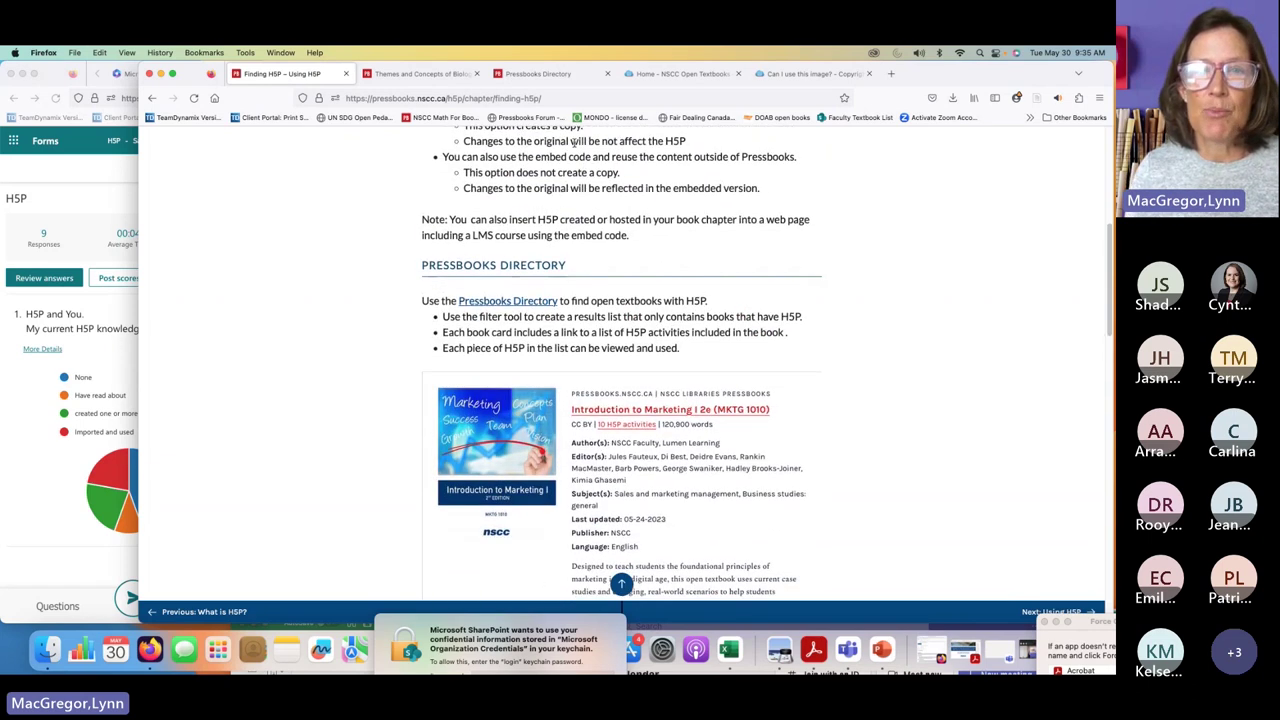
pyautogui.click(541, 75)
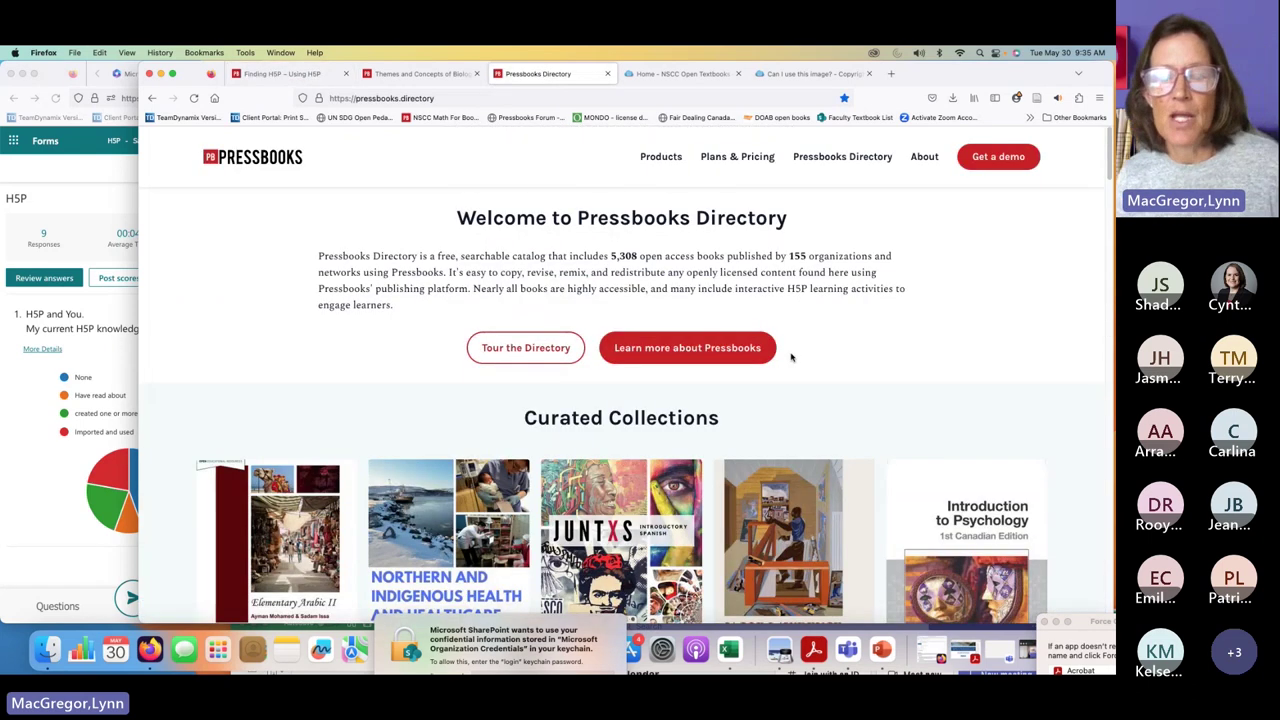
# Step: Enter "marketing" as the search term under Find a book in the Pressbooks Directory
pyautogui.scroll(-3, 792, 357)
pyautogui.scroll(-3, 793, 357)
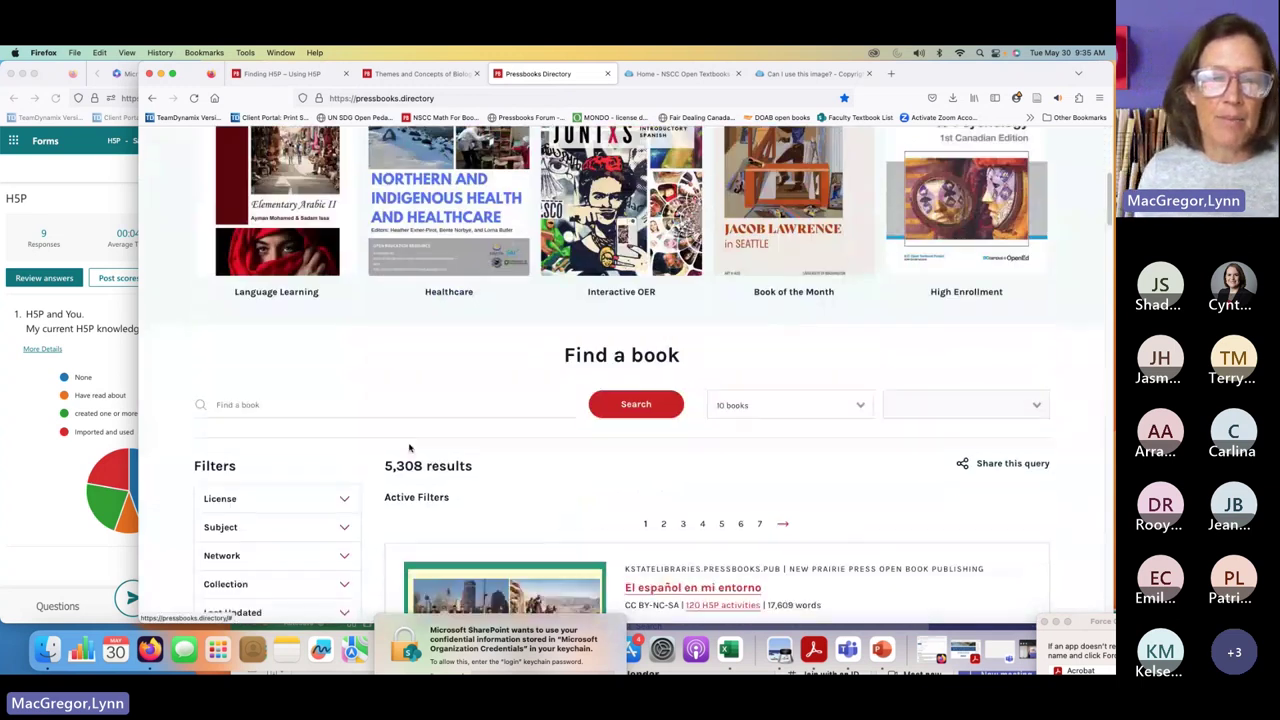
pyautogui.click(393, 410)
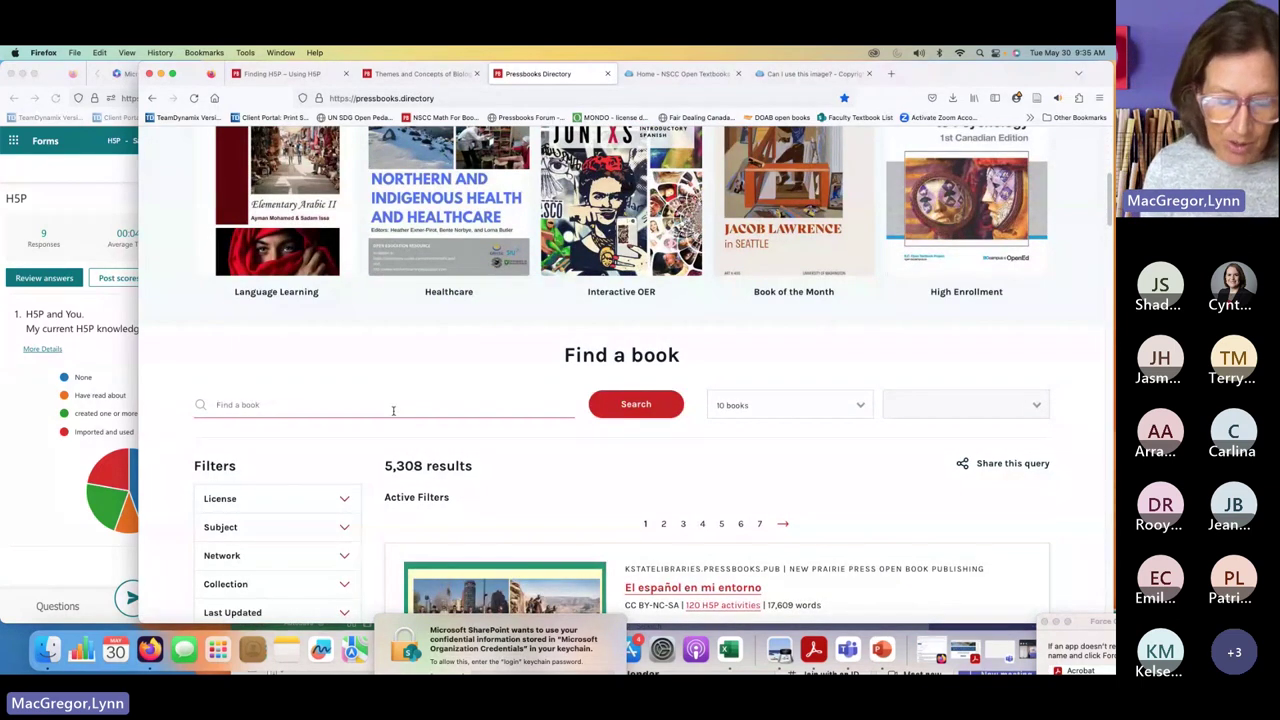
pyautogui.write('m')
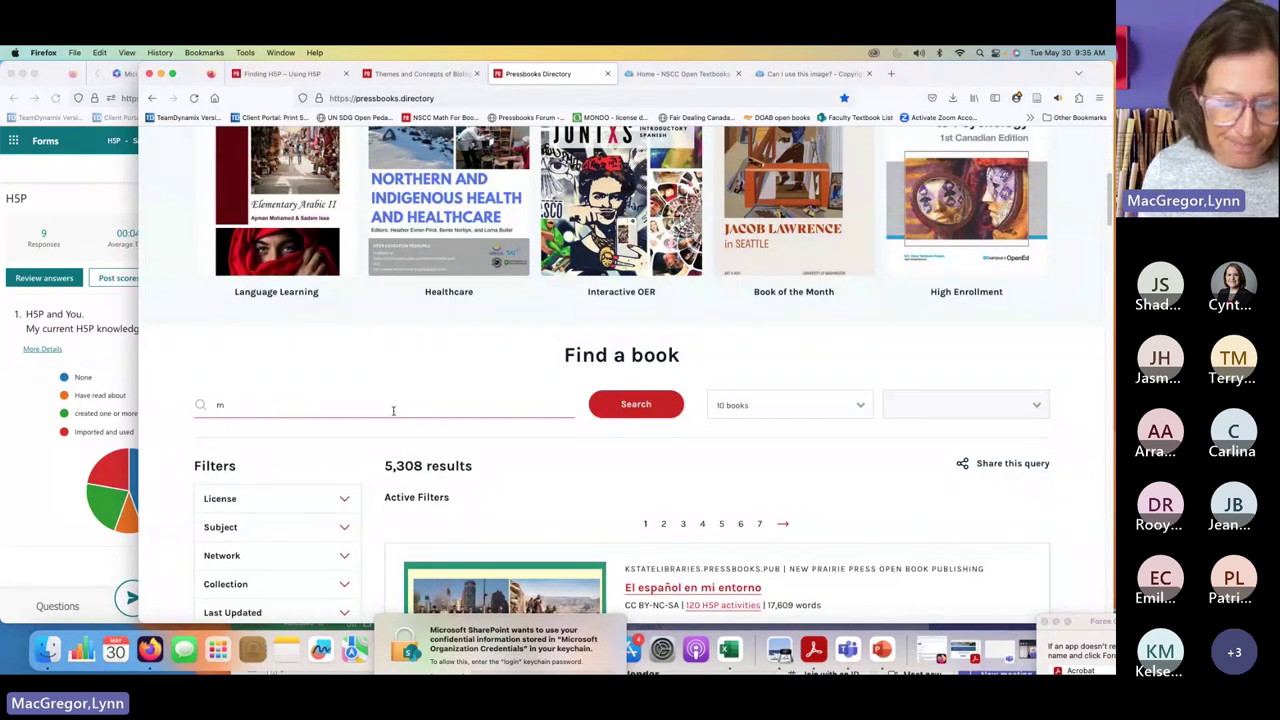
pyautogui.write('arketing')
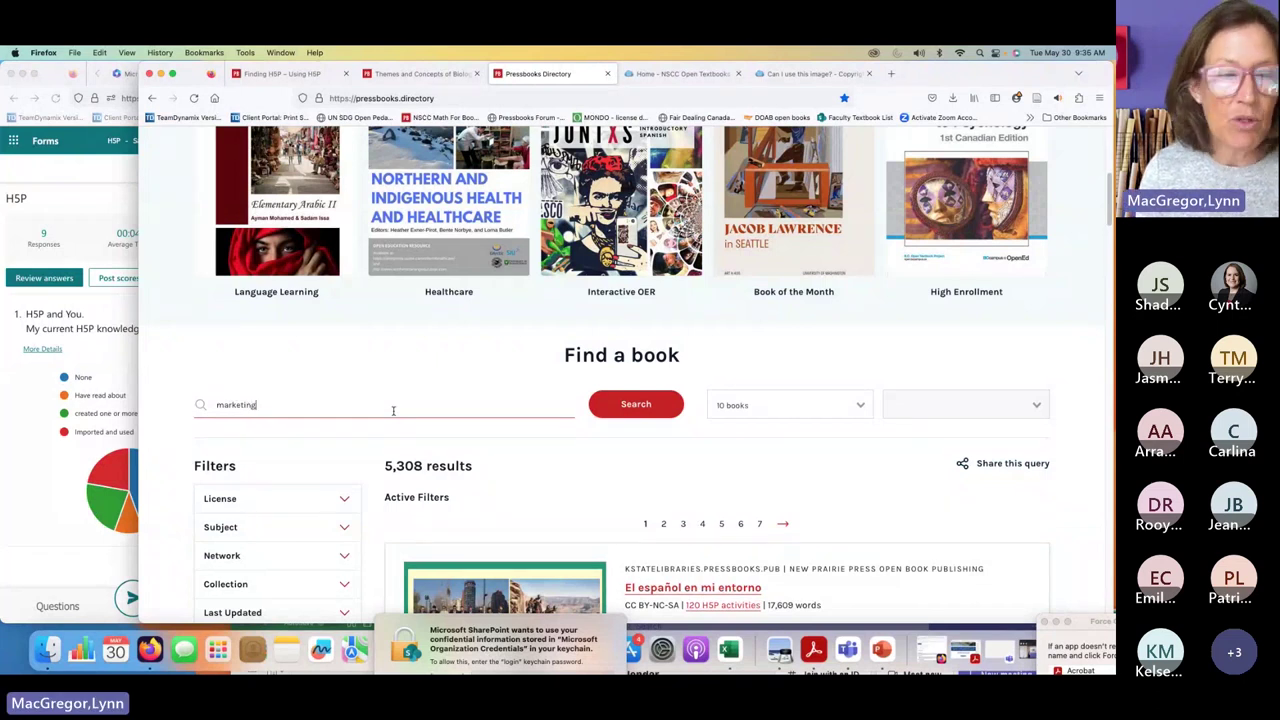
# Step: Filter the directory to books with a minimum of 2 H5P activities
pyautogui.scroll(-5, 393, 410)
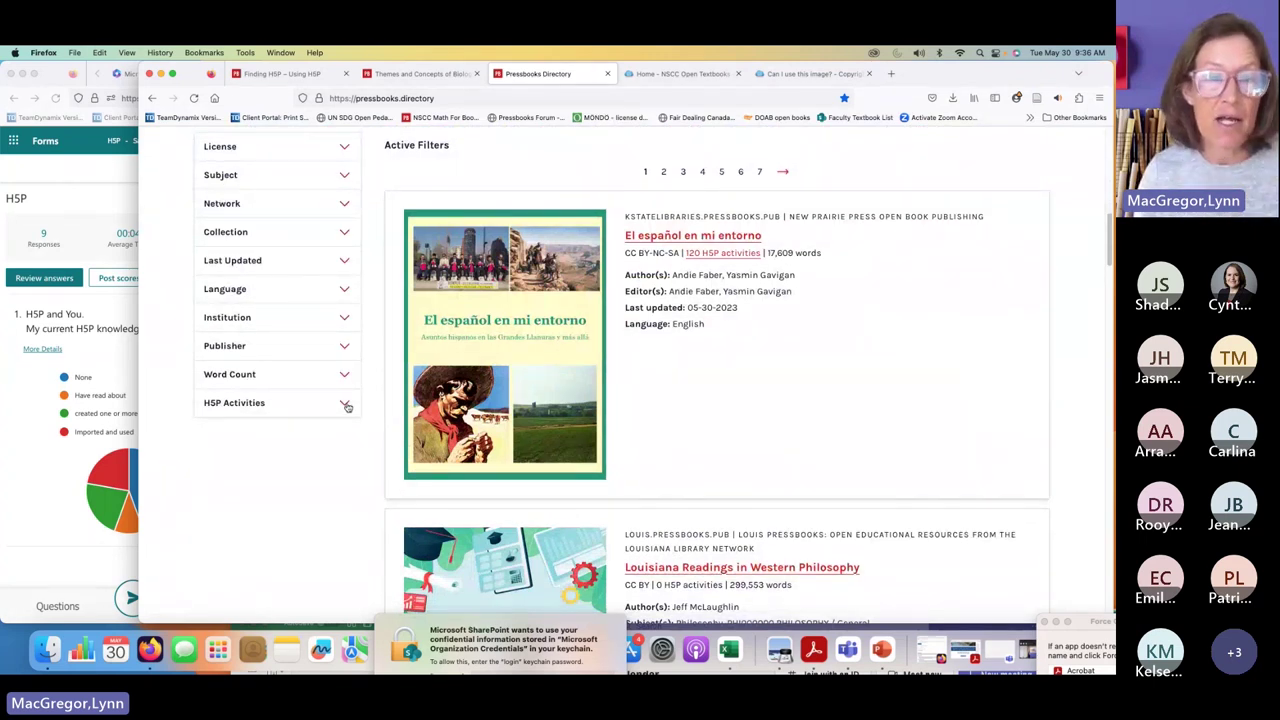
pyautogui.click(345, 404)
pyautogui.scroll(3, 330, 302)
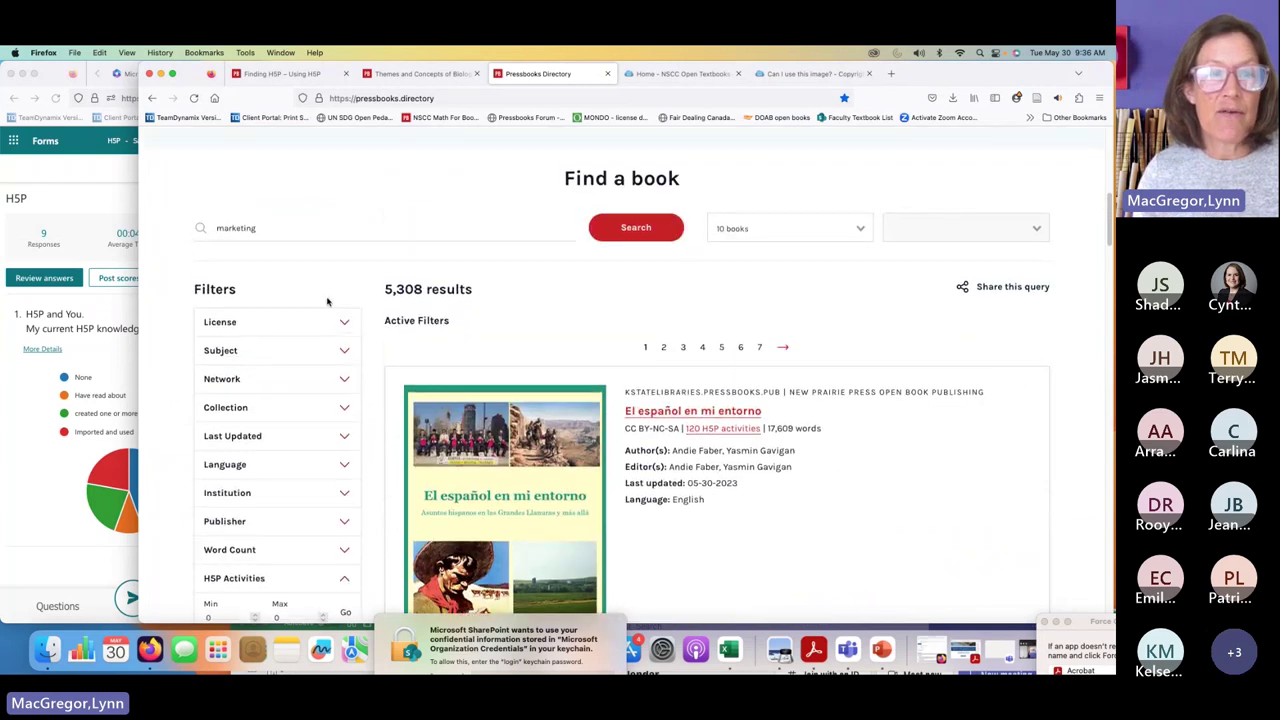
pyautogui.scroll(-4, 286, 403)
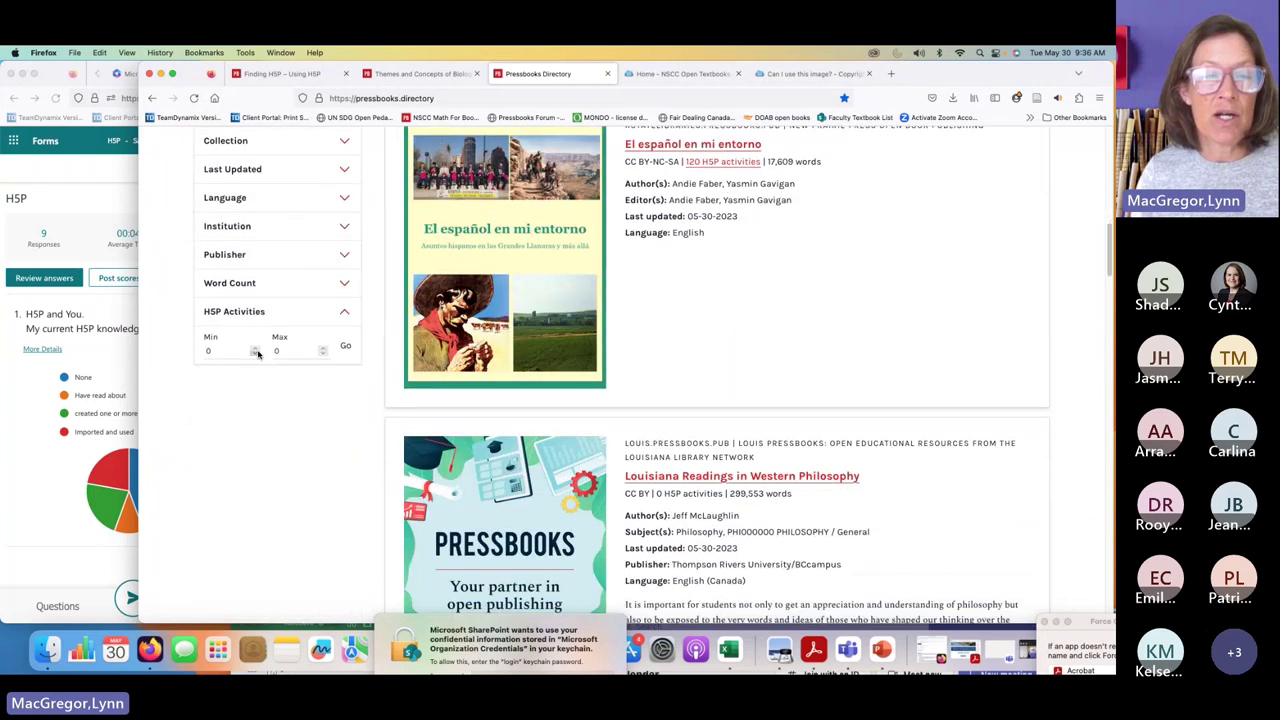
pyautogui.doubleClick(257, 350)
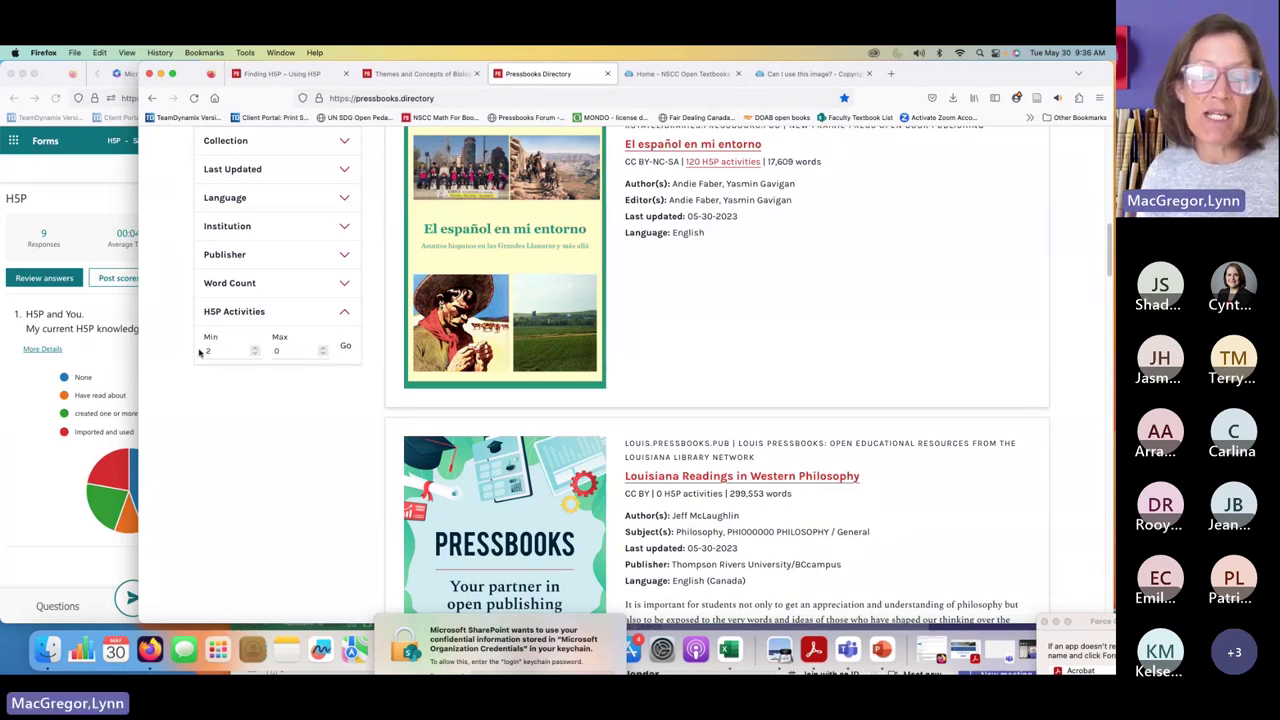
pyautogui.click(345, 347)
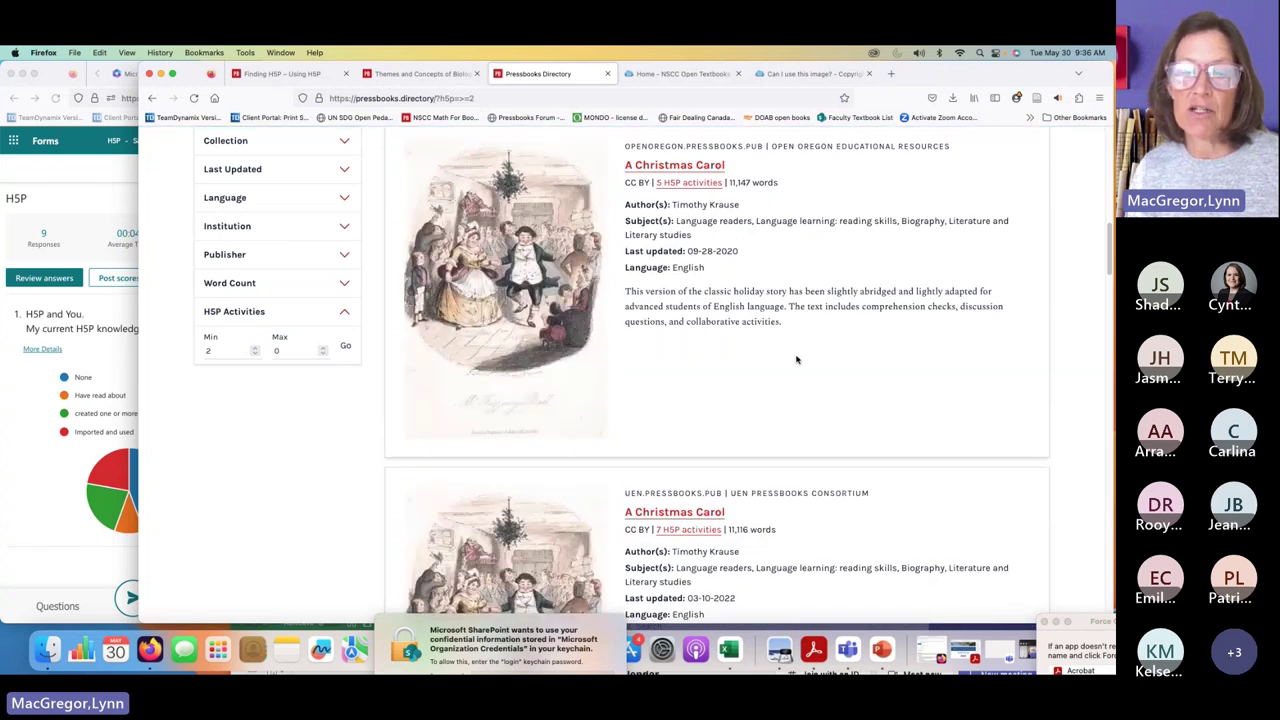
# Step: Run the marketing search within the filtered books and look over the results, highlighting the results heading
pyautogui.scroll(4, 797, 360)
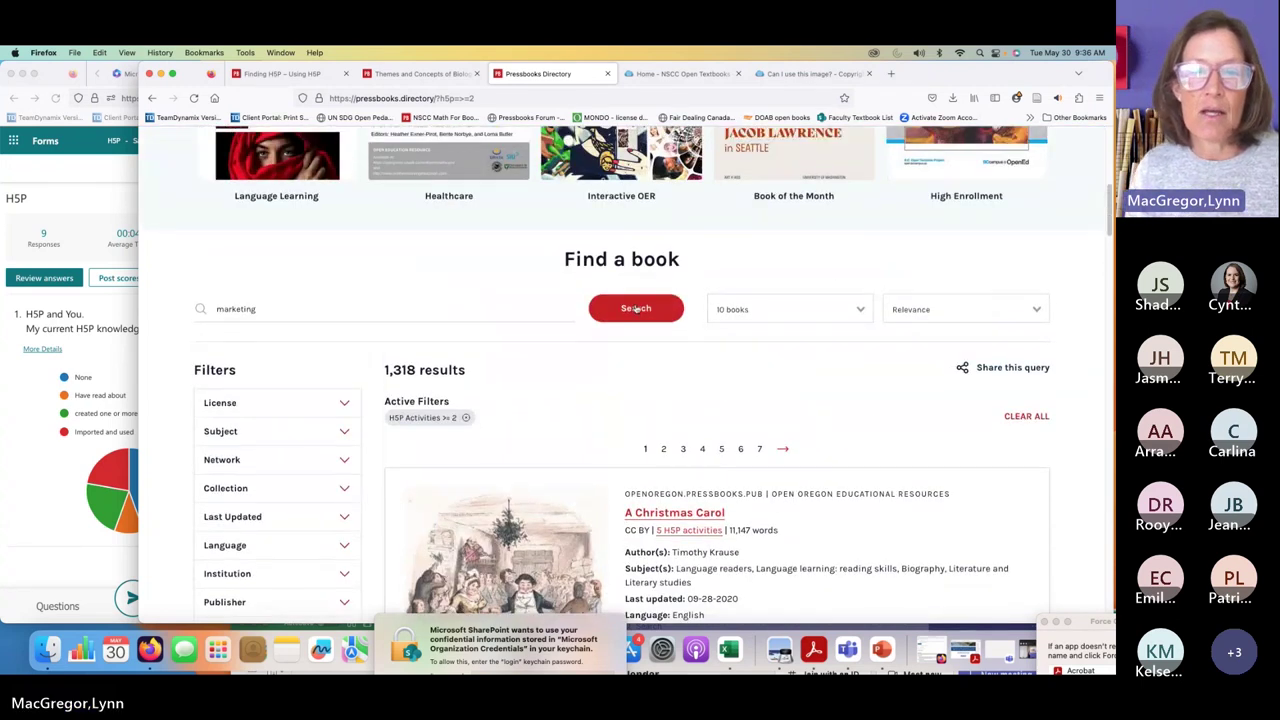
pyautogui.click(636, 309)
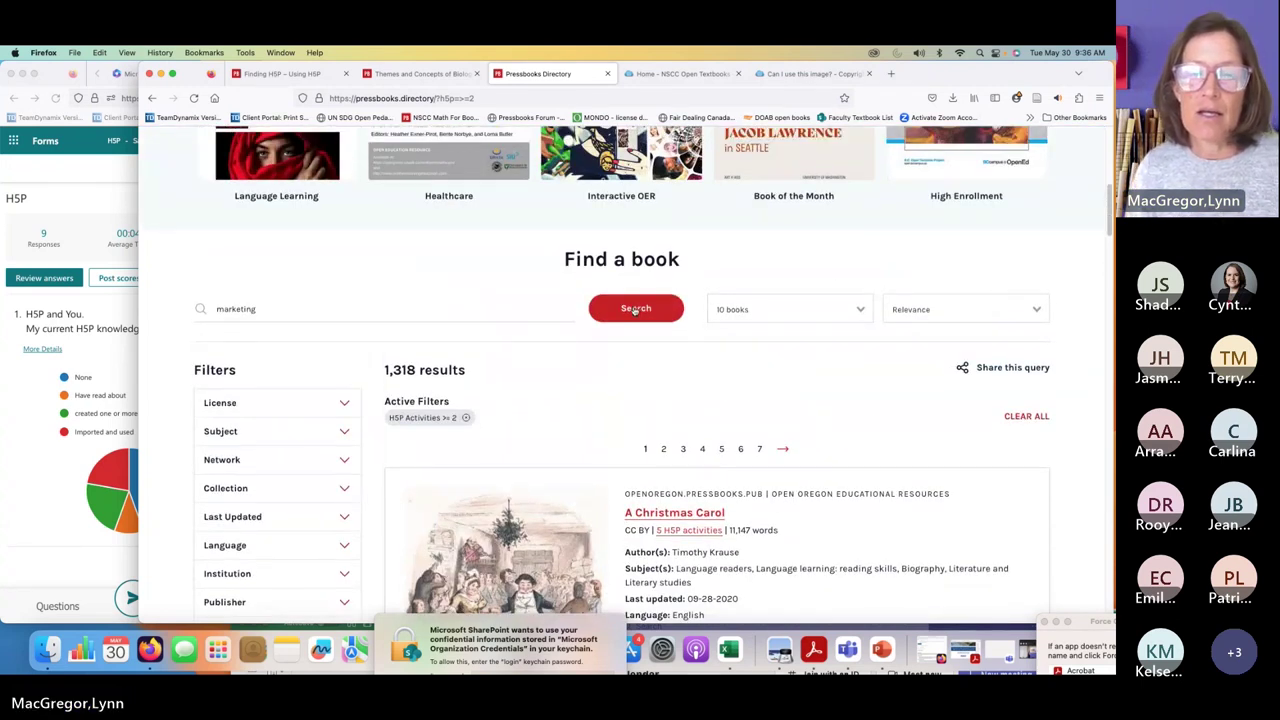
pyautogui.scroll(3, 645, 322)
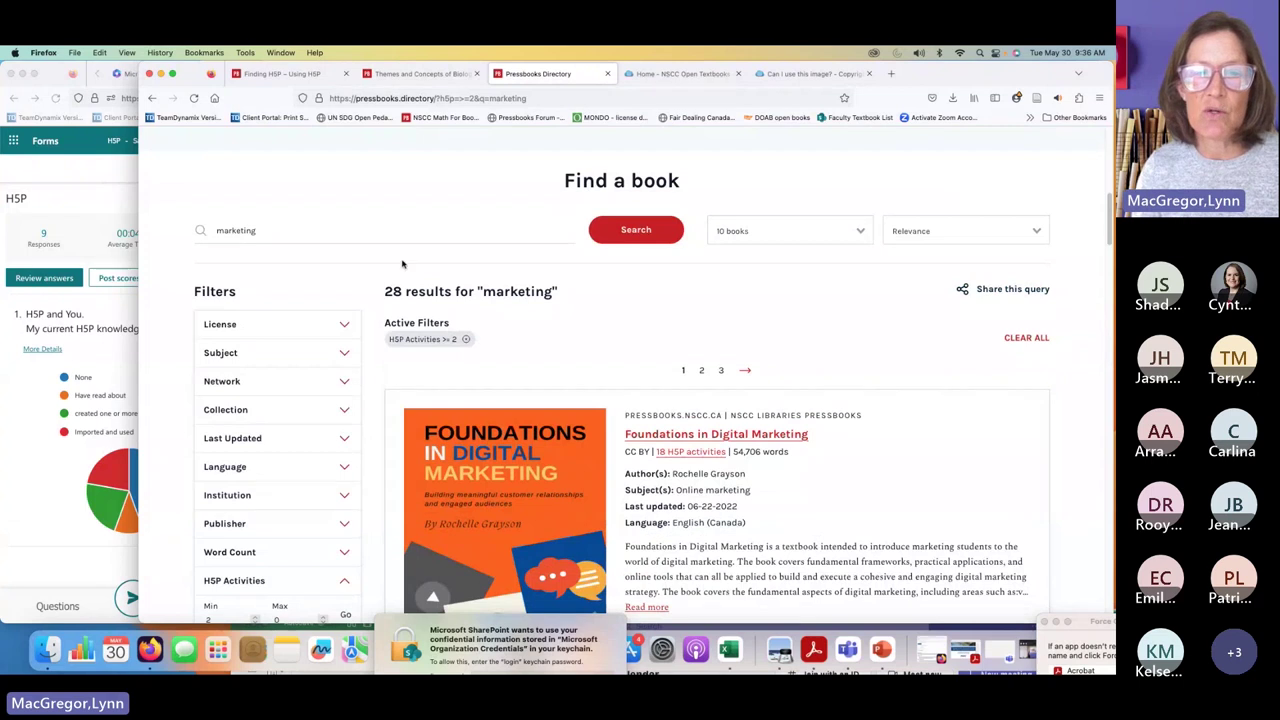
pyautogui.moveTo(386, 289); pyautogui.dragTo(562, 293)
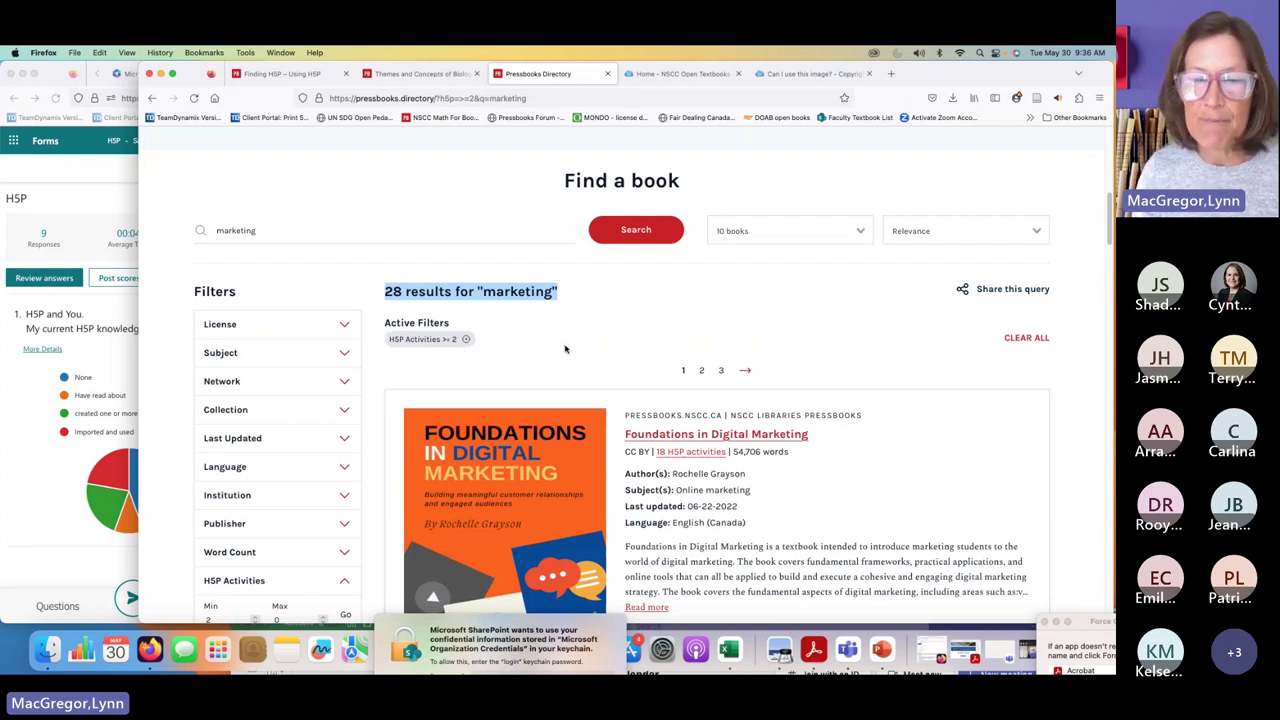
pyautogui.scroll(-2, 568, 348)
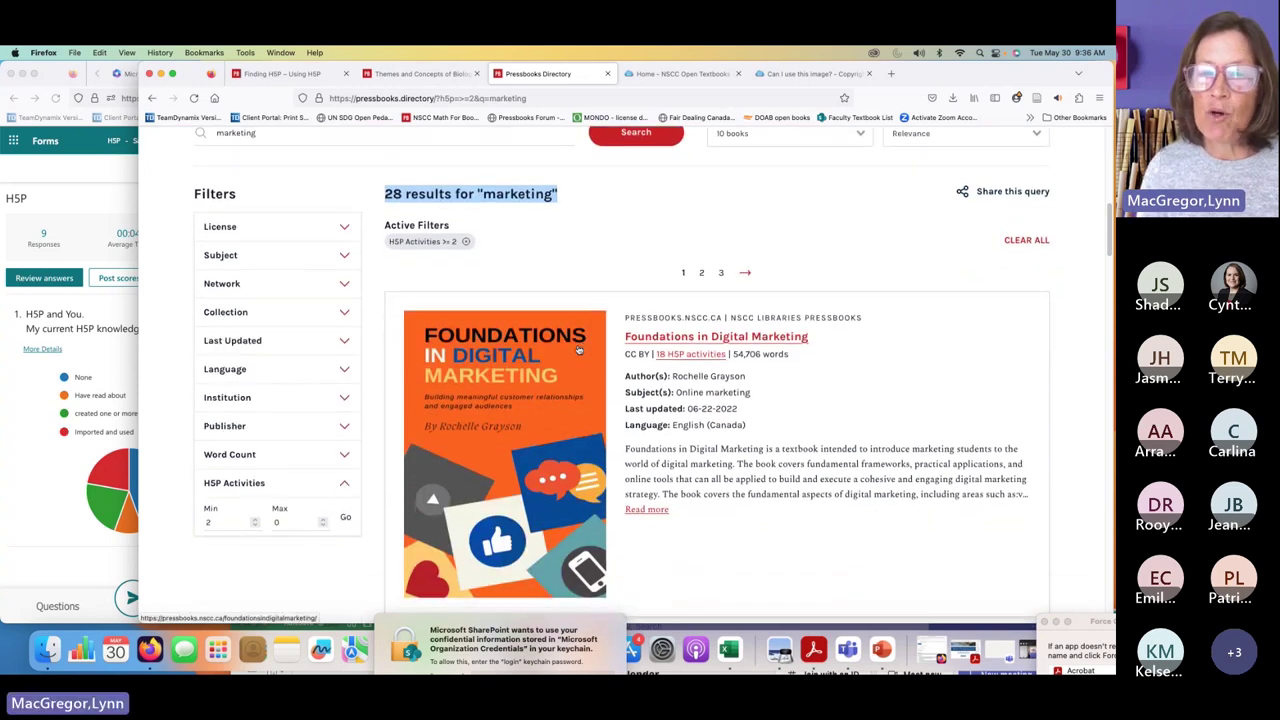
pyautogui.scroll(-2, 578, 348)
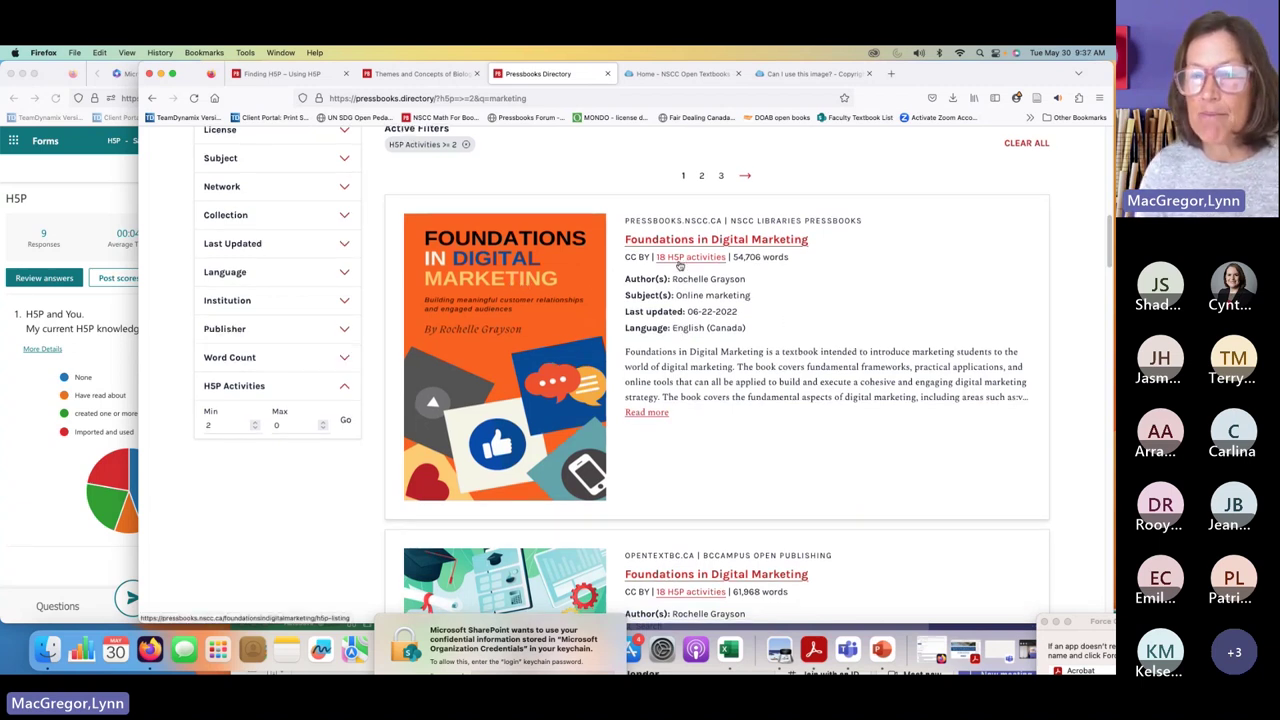
pyautogui.scroll(-1, 714, 263)
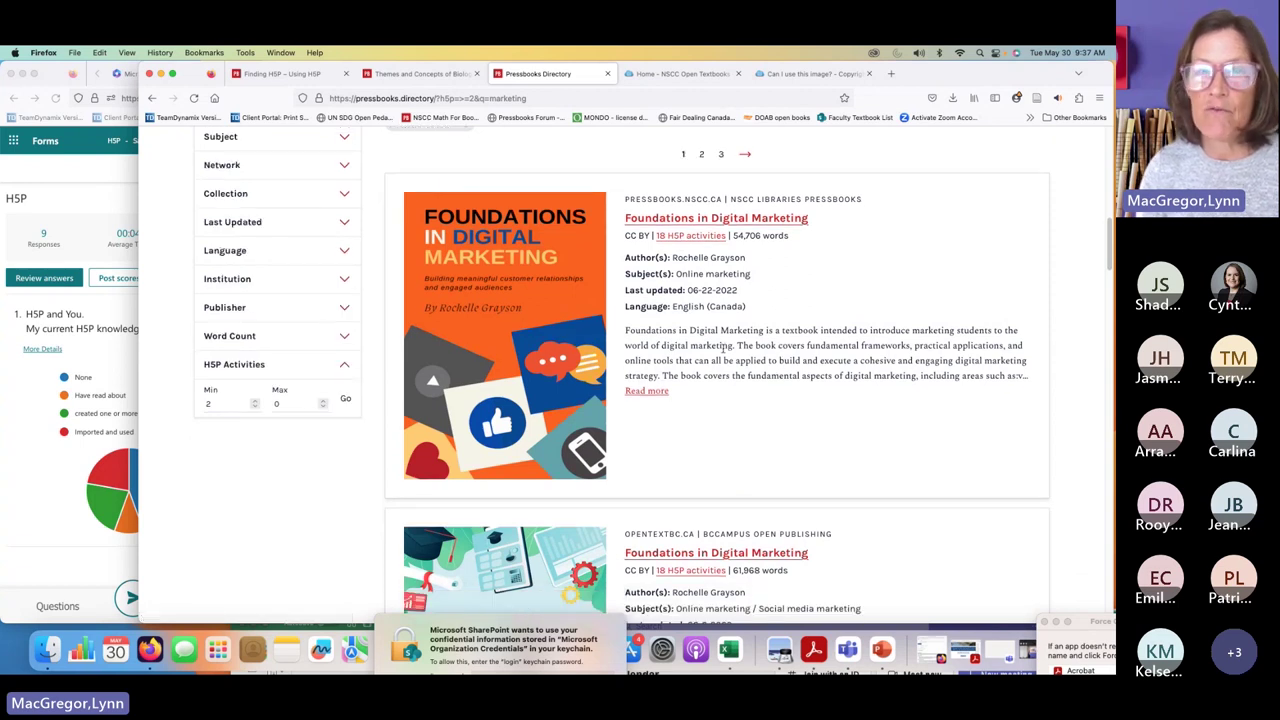
# Step: Move the browser window aside and open the H5P activities list of the NSCC Libraries edition of Foundations in Digital Marketing
pyautogui.moveTo(1010, 80); pyautogui.dragTo(906, 80)
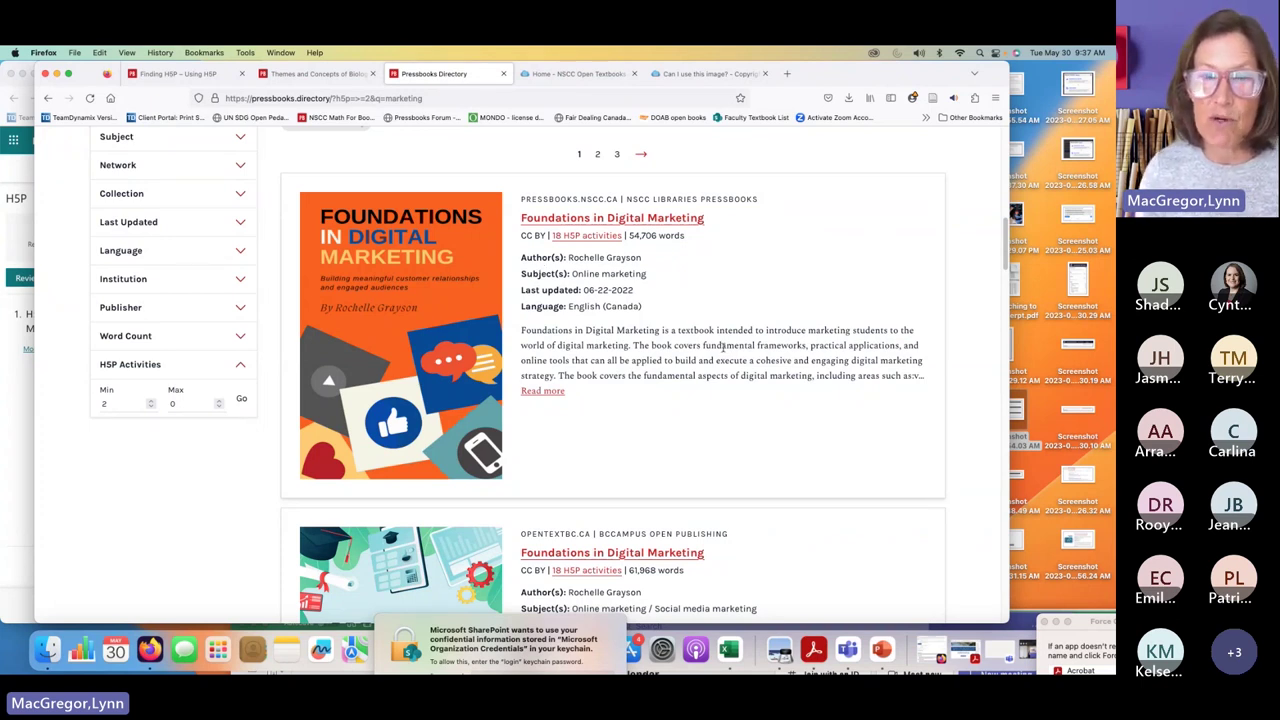
pyautogui.click(587, 236)
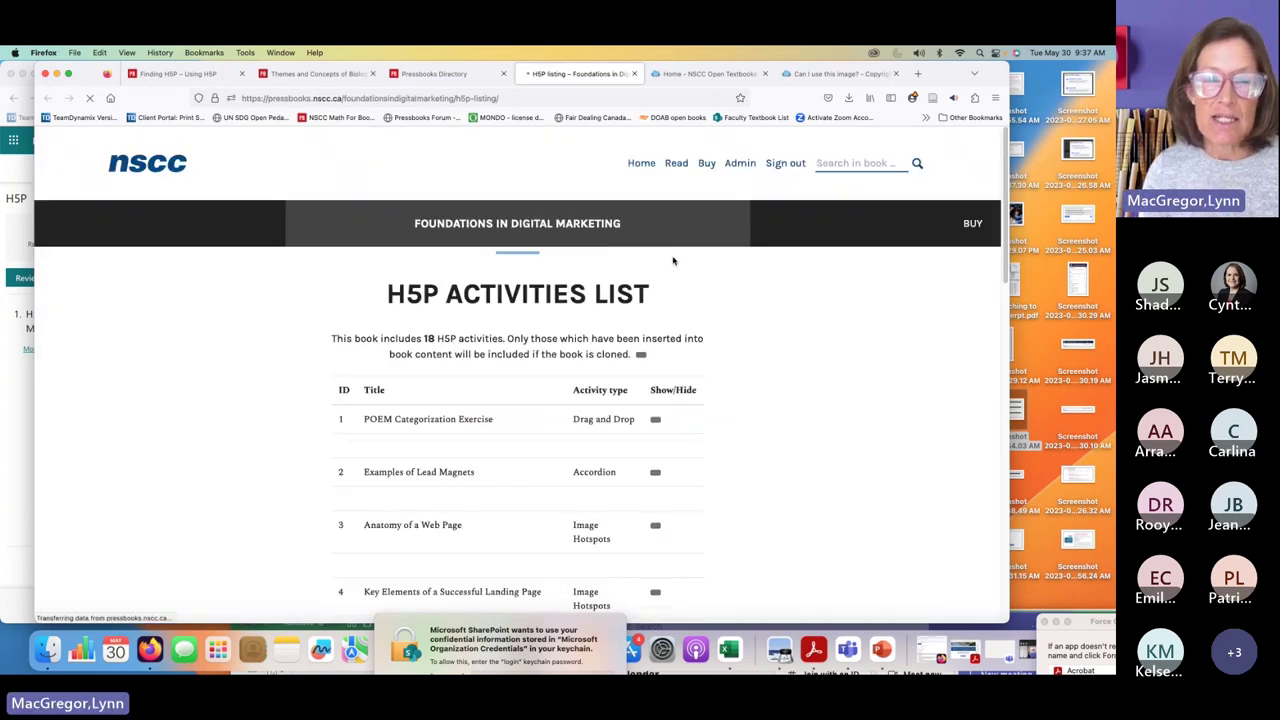
pyautogui.scroll(-3, 770, 284)
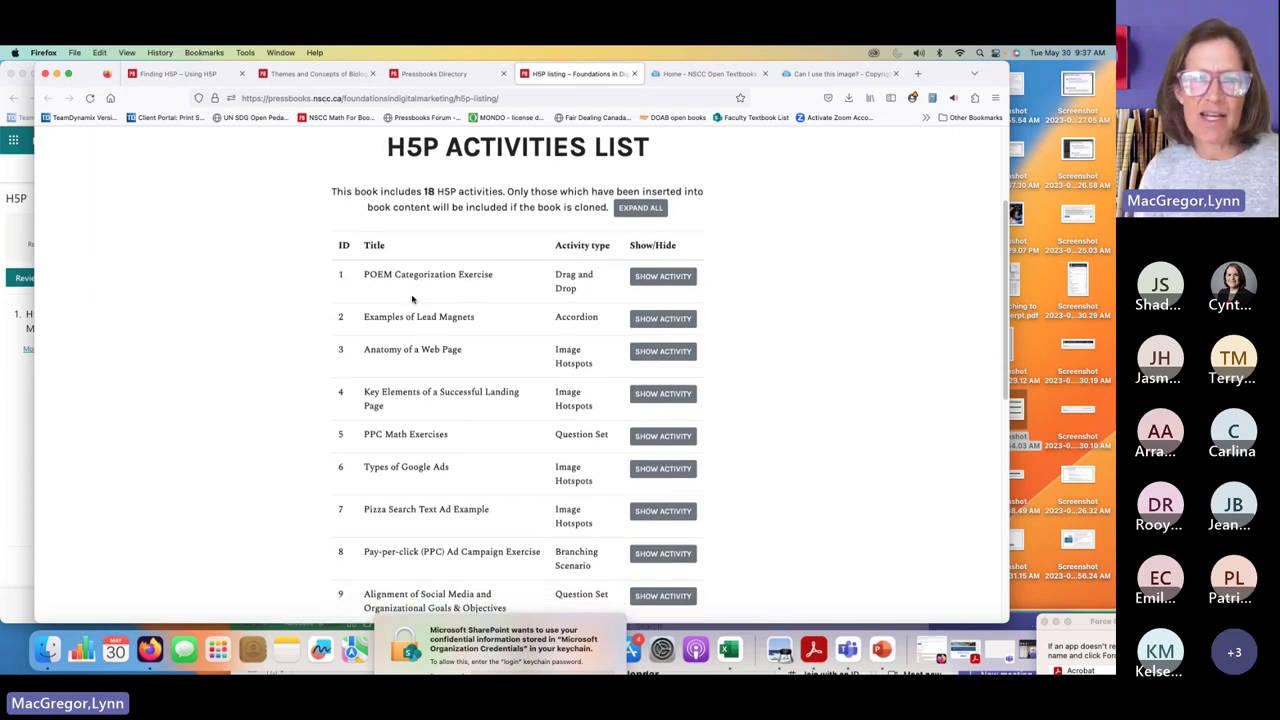
# Step: Show the POEM Categorization Exercise and place Unboxing Videos in Owned, Movie Trailers in Paid, and Radio Ads and Coupons in Earned
pyautogui.scroll(-1, 420, 285)
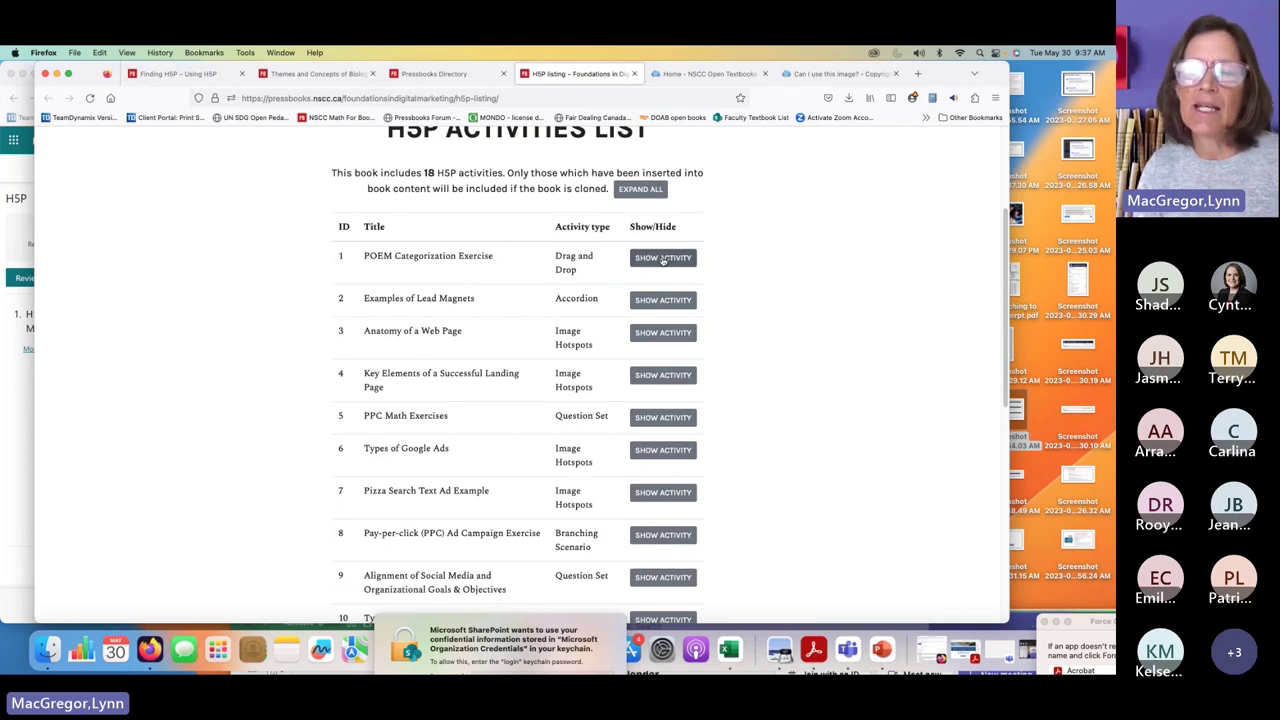
pyautogui.click(663, 258)
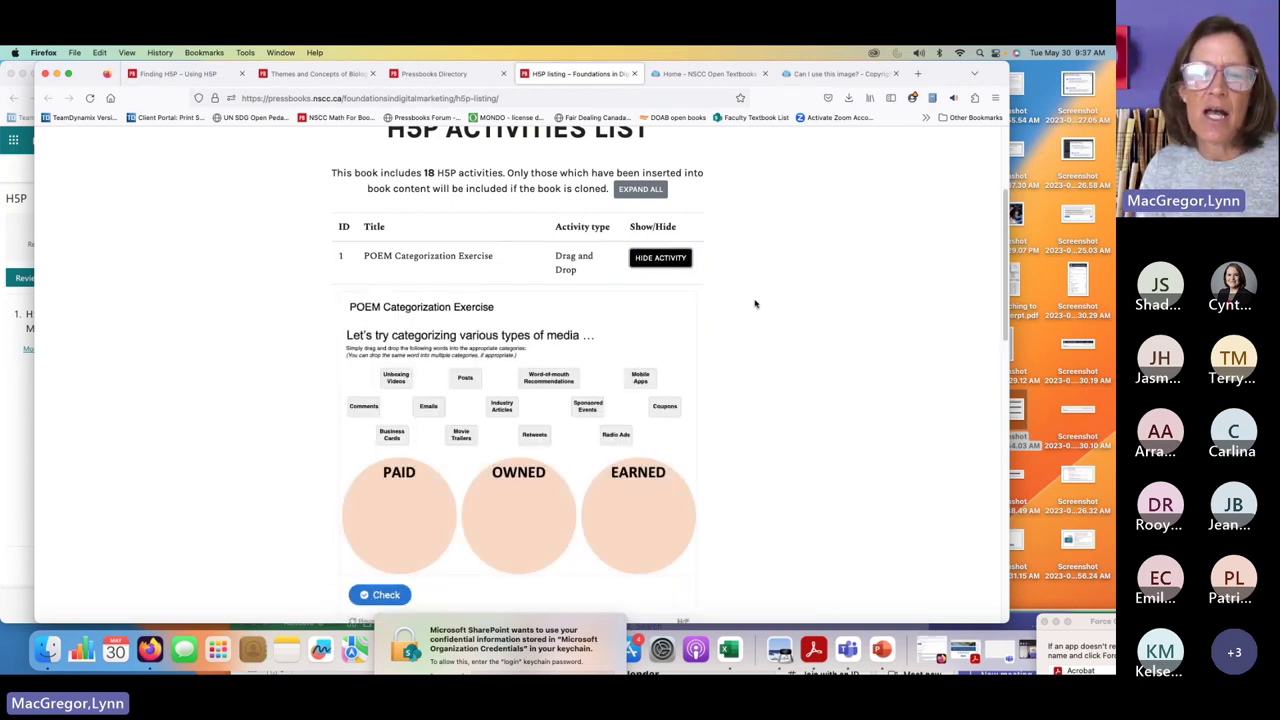
pyautogui.scroll(-2, 758, 305)
pyautogui.scroll(-1, 762, 318)
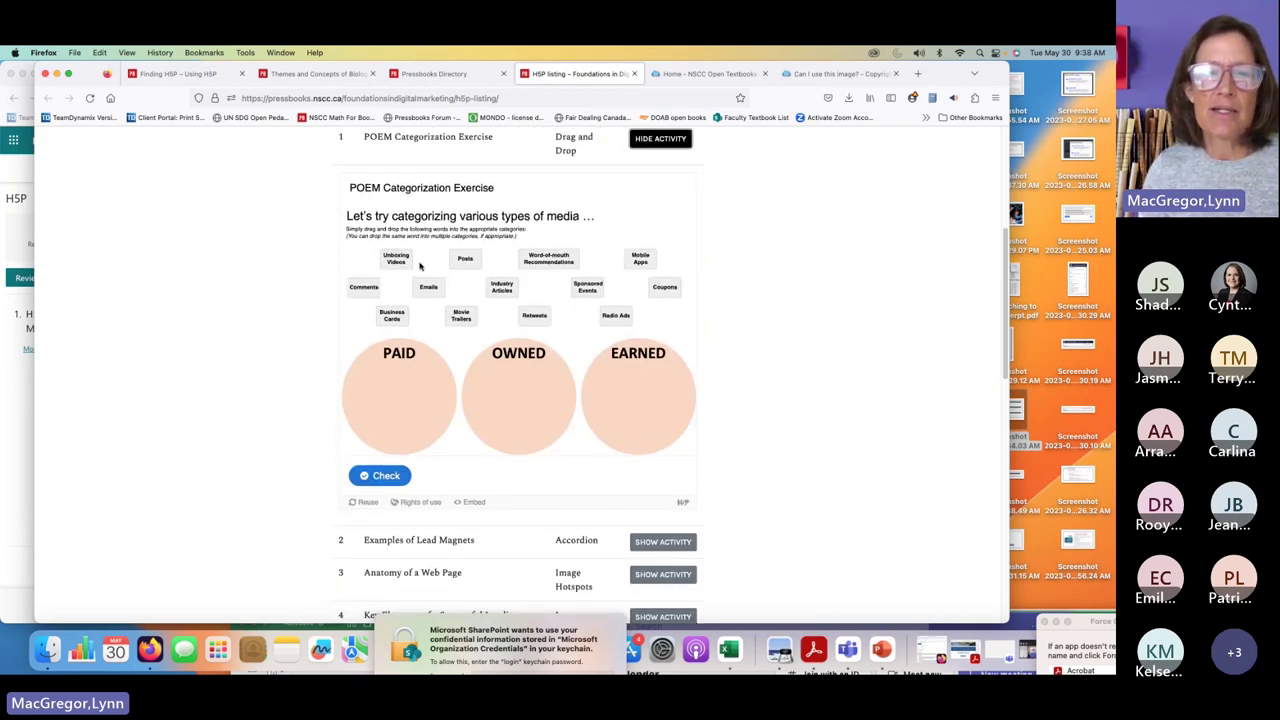
pyautogui.moveTo(396, 260); pyautogui.dragTo(517, 400)
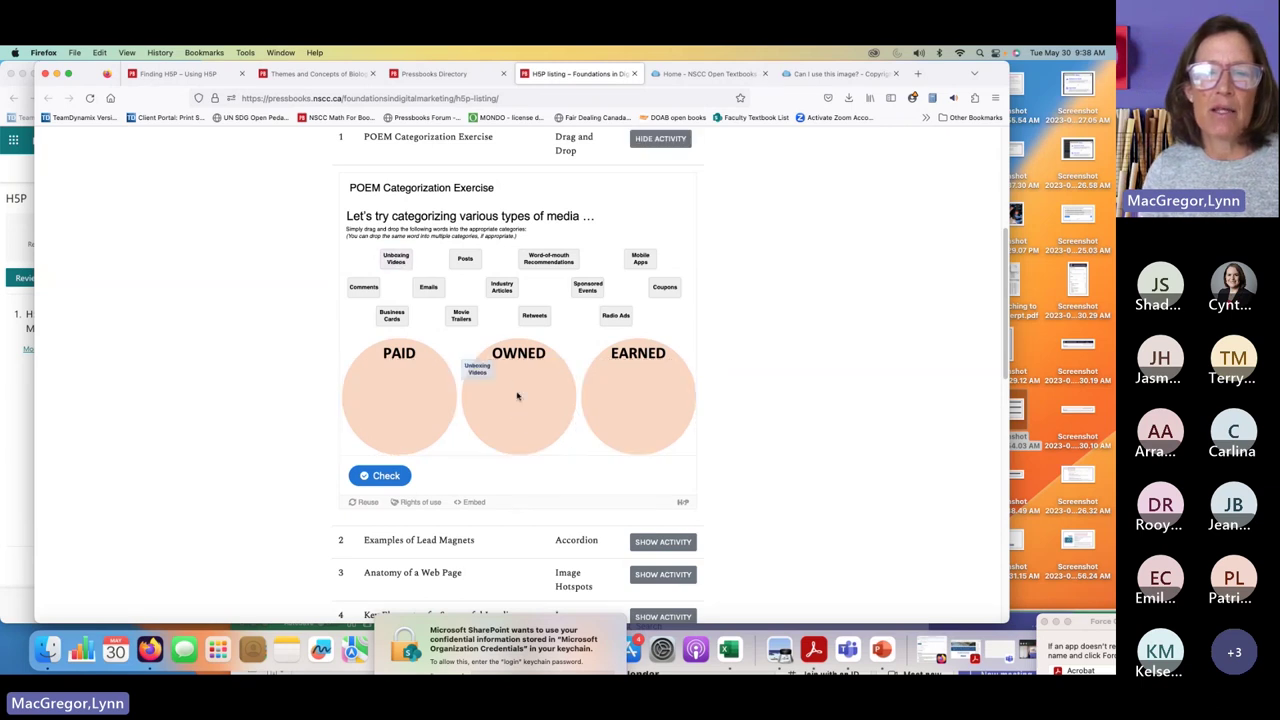
pyautogui.moveTo(460, 322); pyautogui.dragTo(400, 402)
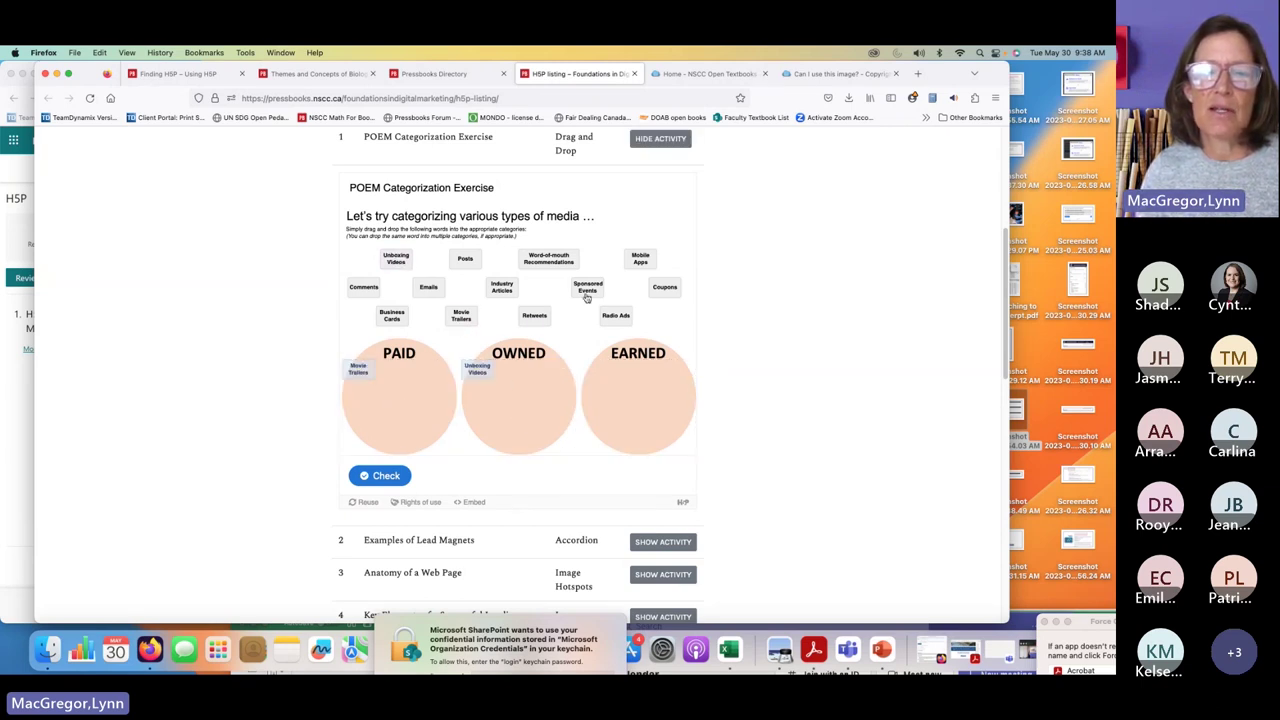
pyautogui.moveTo(608, 318); pyautogui.dragTo(650, 396)
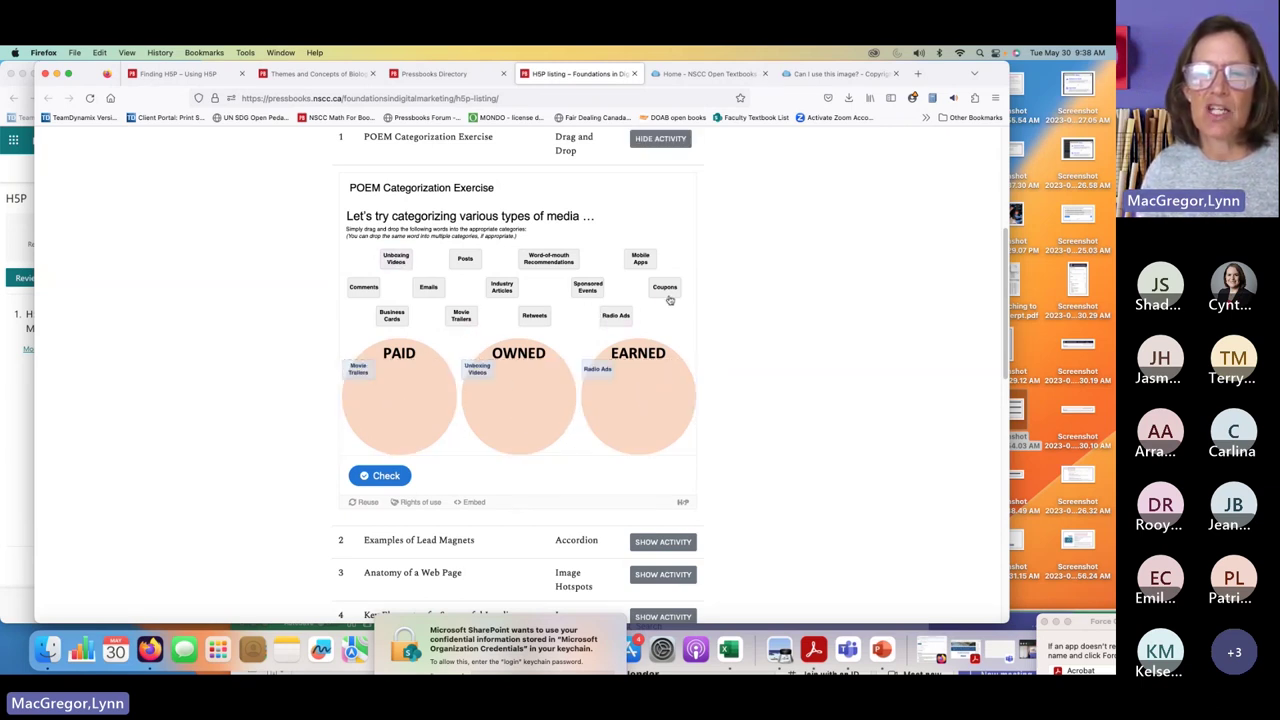
pyautogui.moveTo(665, 287); pyautogui.dragTo(649, 417)
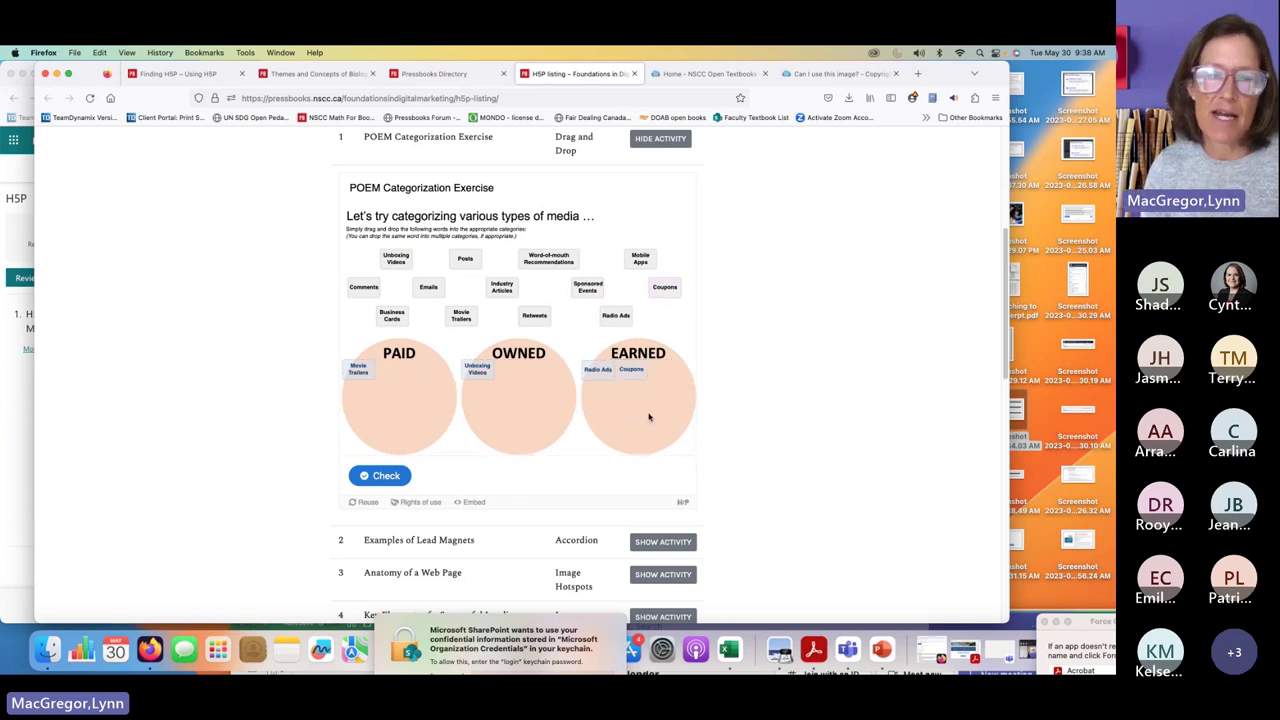
# Step: Show the Anatomy of a Web Page activity and examine its image hotspots diagram
pyautogui.scroll(-5, 649, 417)
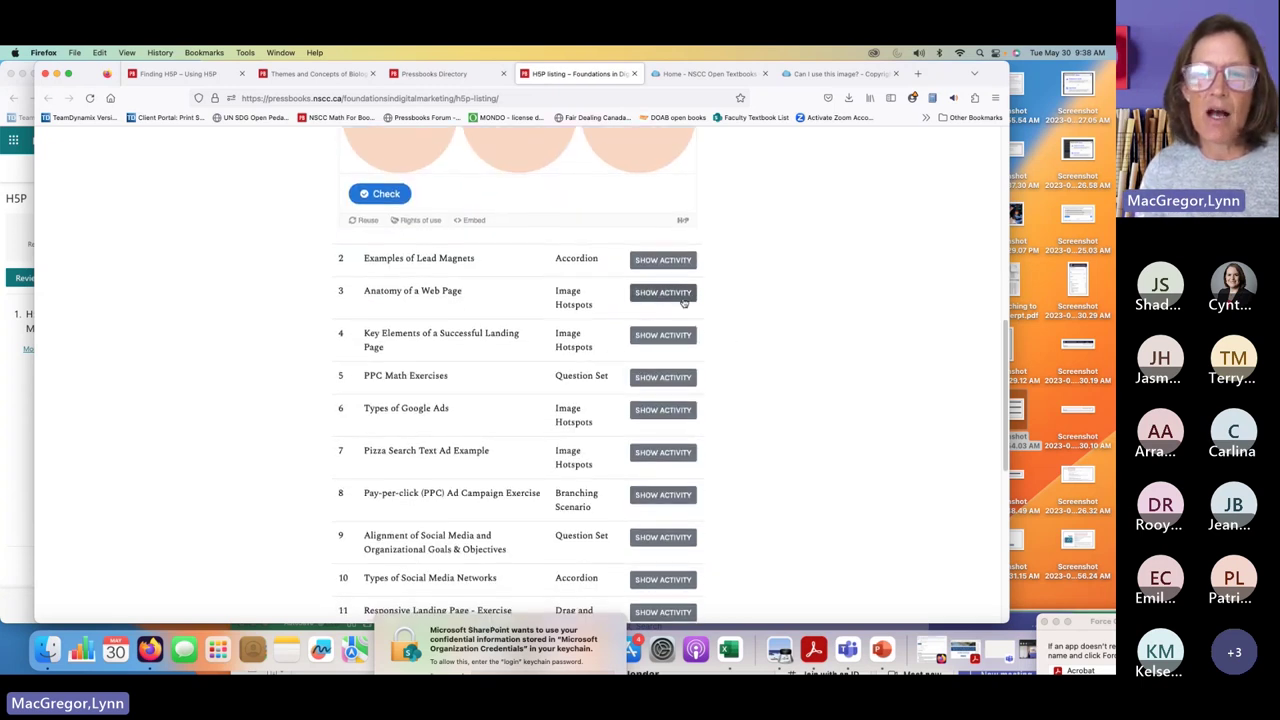
pyautogui.click(663, 293)
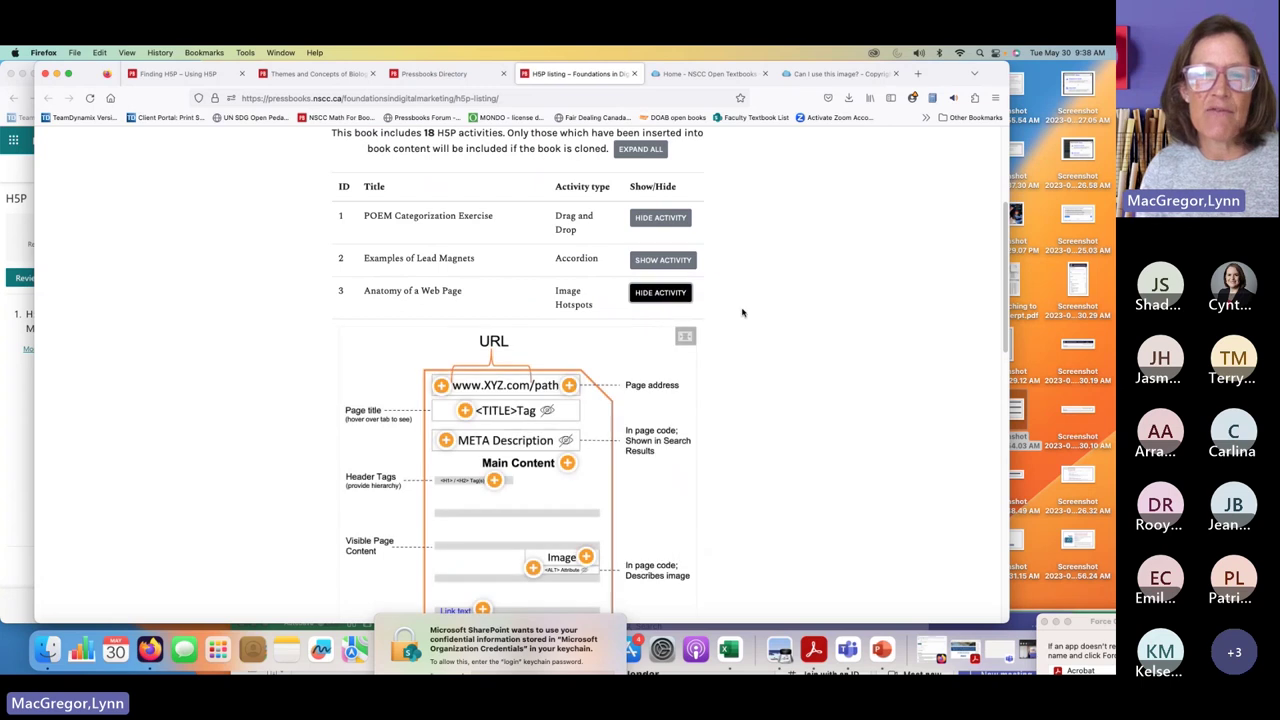
pyautogui.scroll(-4, 740, 310)
pyautogui.scroll(3, 743, 313)
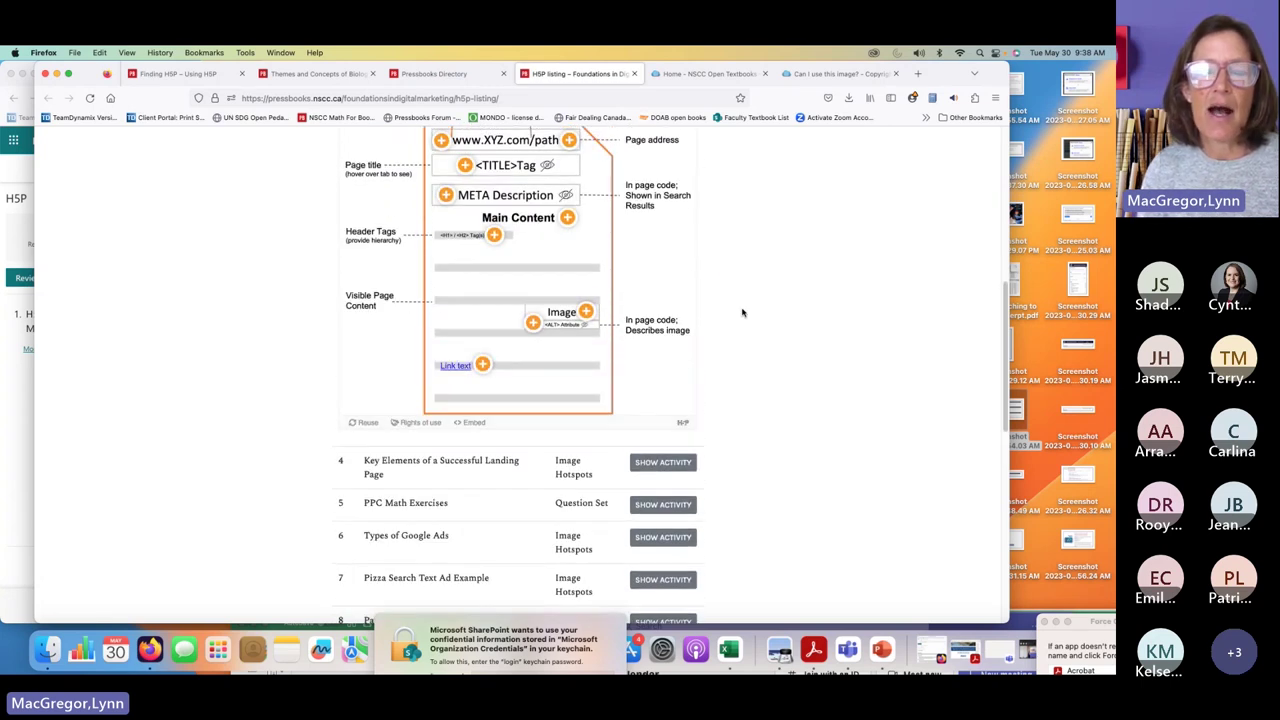
pyautogui.scroll(1, 743, 313)
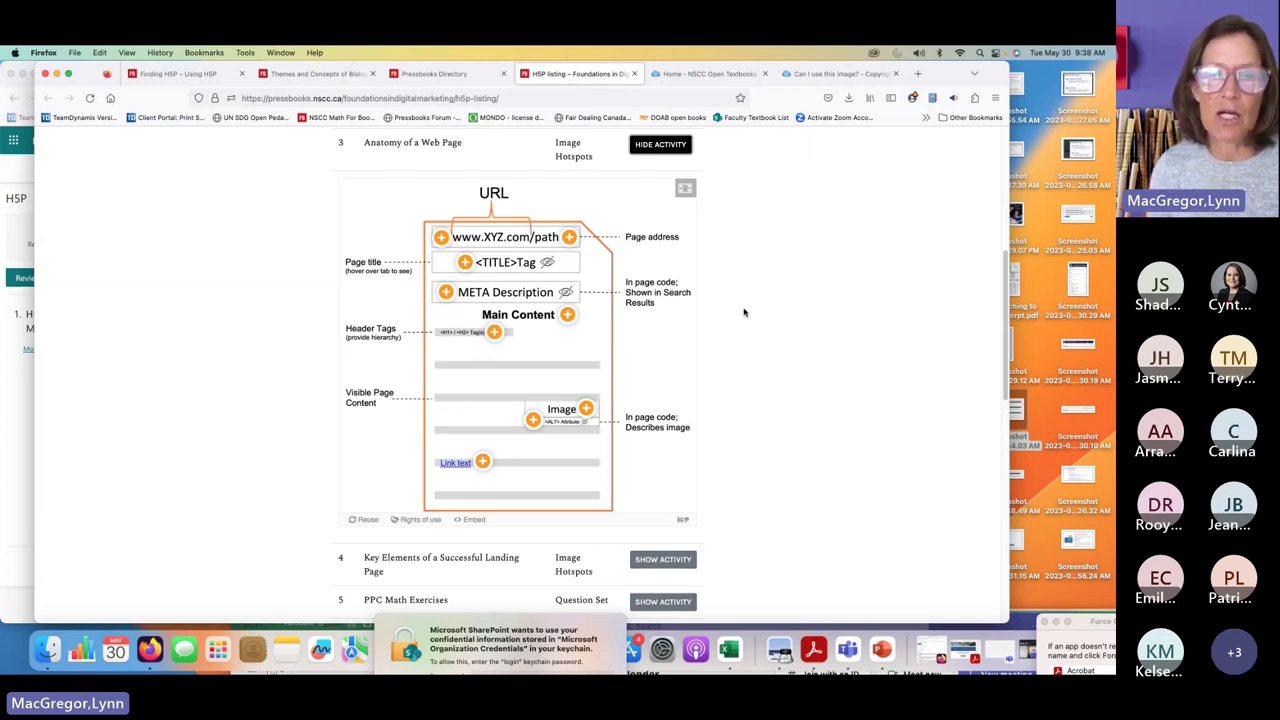
pyautogui.scroll(1, 826, 257)
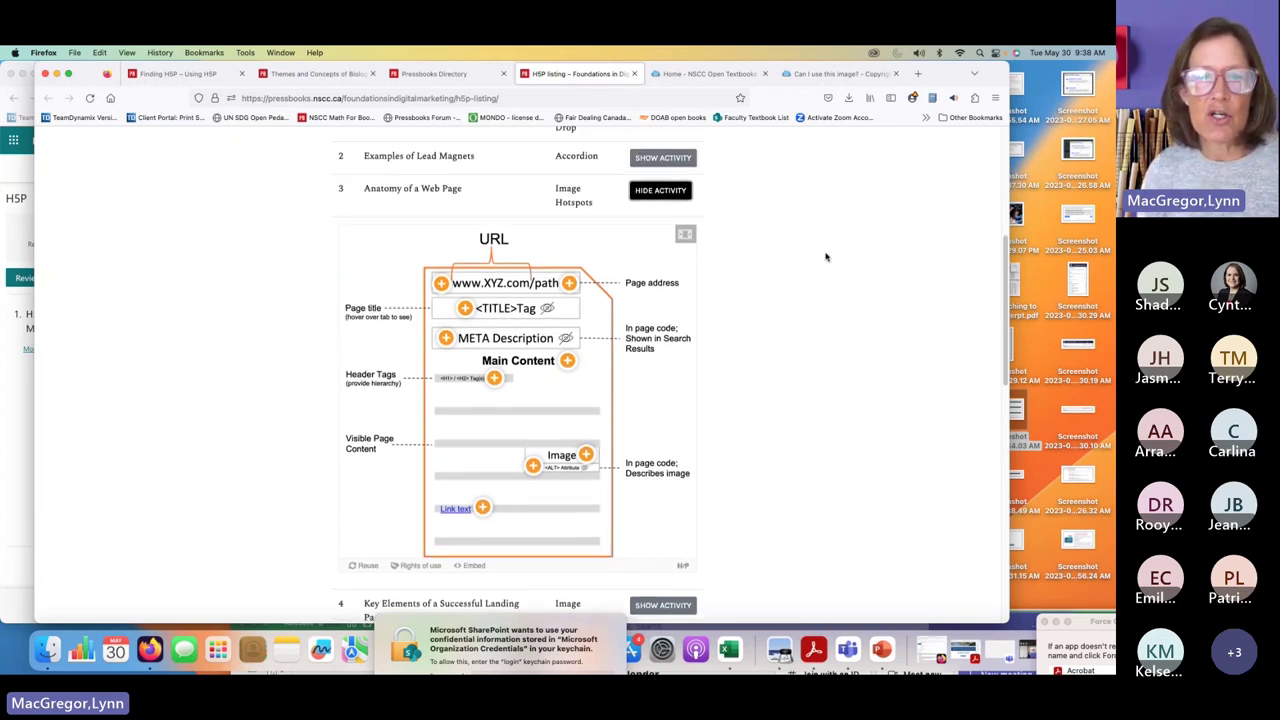
pyautogui.scroll(-3, 826, 257)
pyautogui.scroll(1, 826, 257)
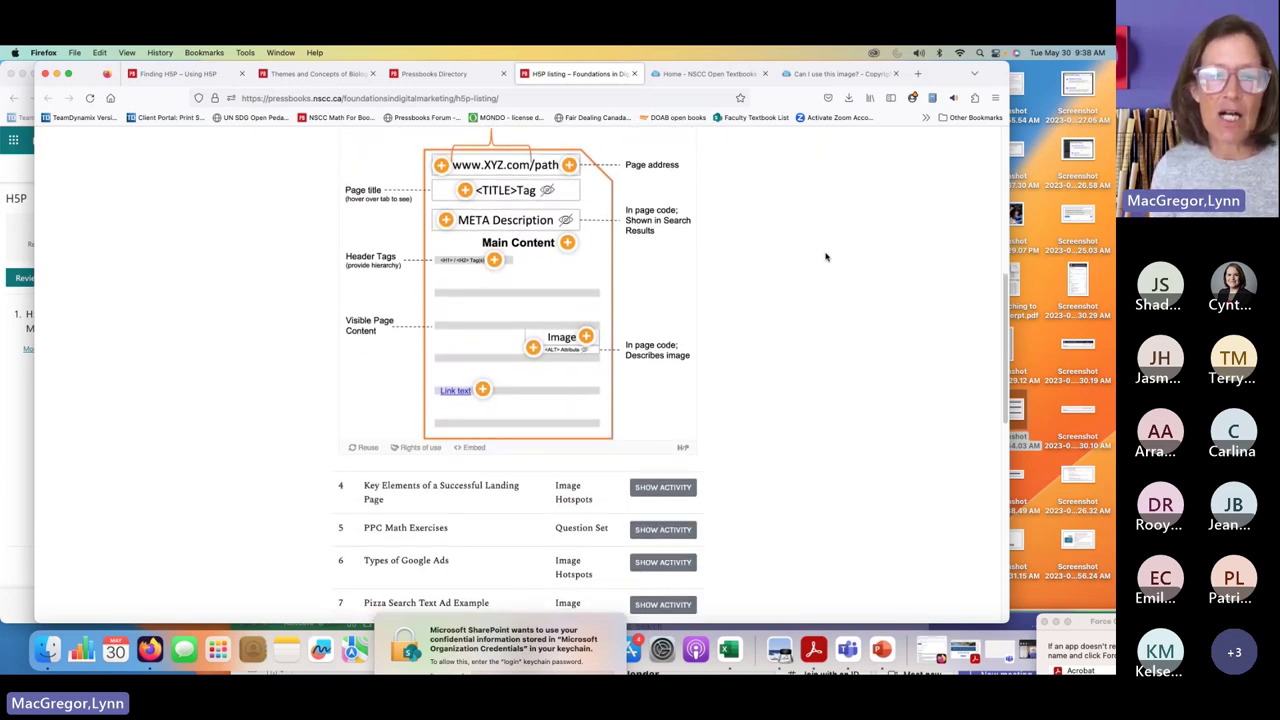
pyautogui.scroll(2, 826, 257)
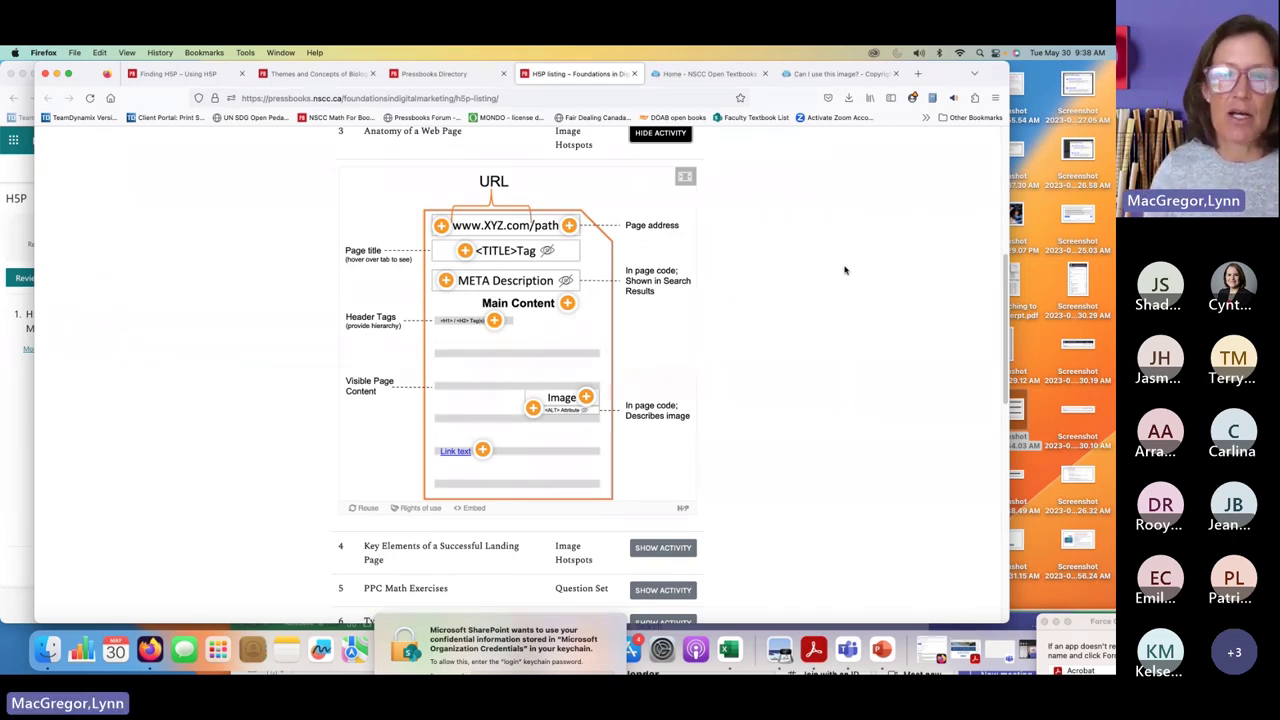
# Step: Show the Examples of Lead Magnets accordion activity in the H5P activities list
pyautogui.scroll(2, 843, 270)
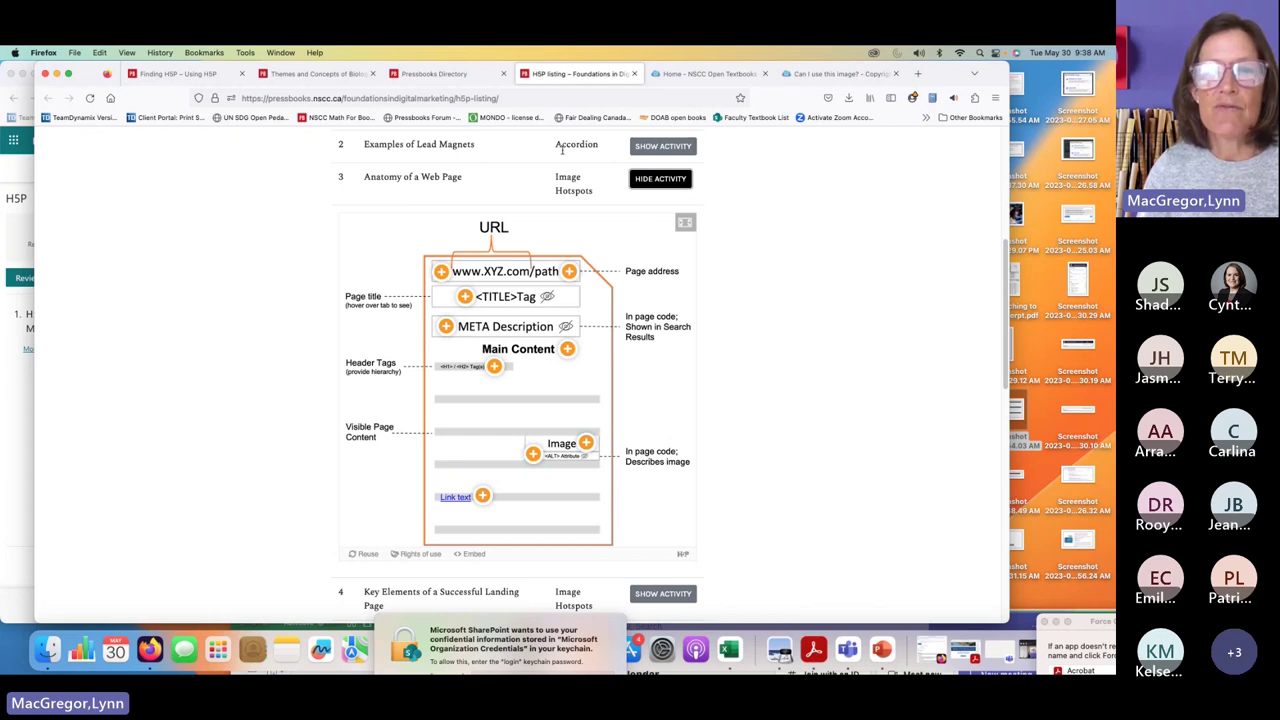
pyautogui.click(668, 146)
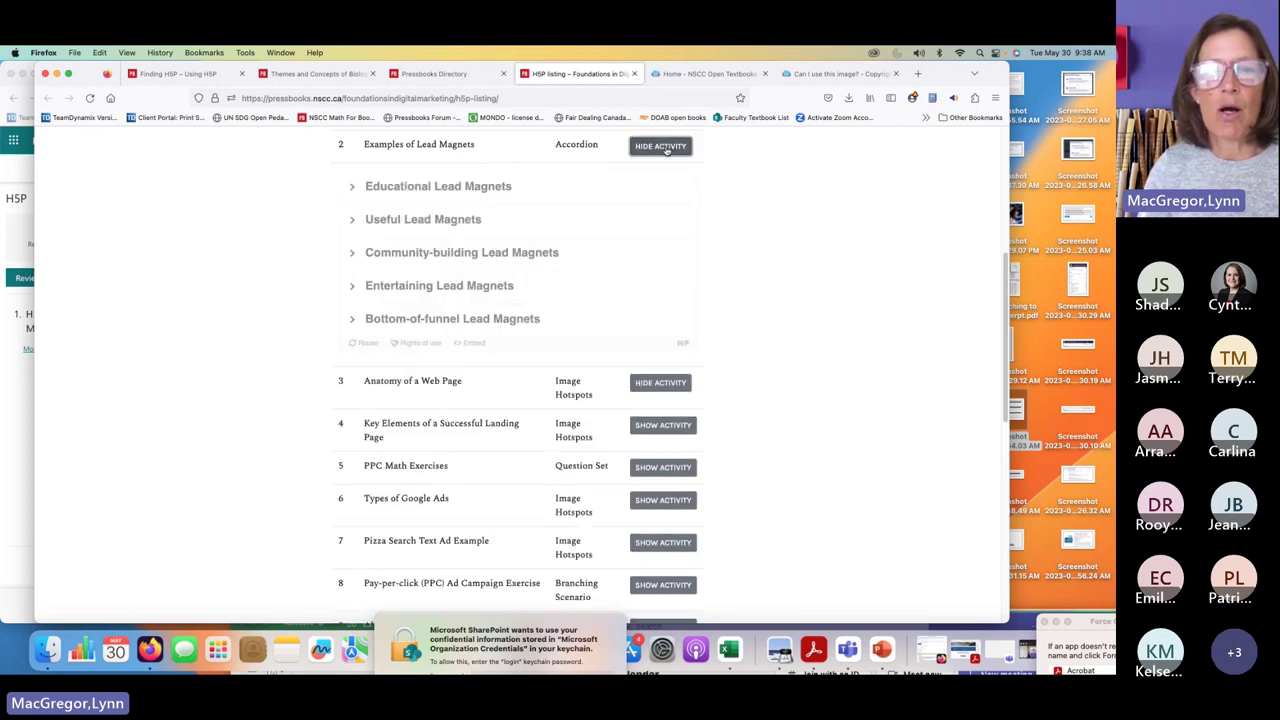
# Step: Expand and collapse the Educational Lead Magnets section of the accordion activity
pyautogui.click(353, 189)
pyautogui.click(353, 189)
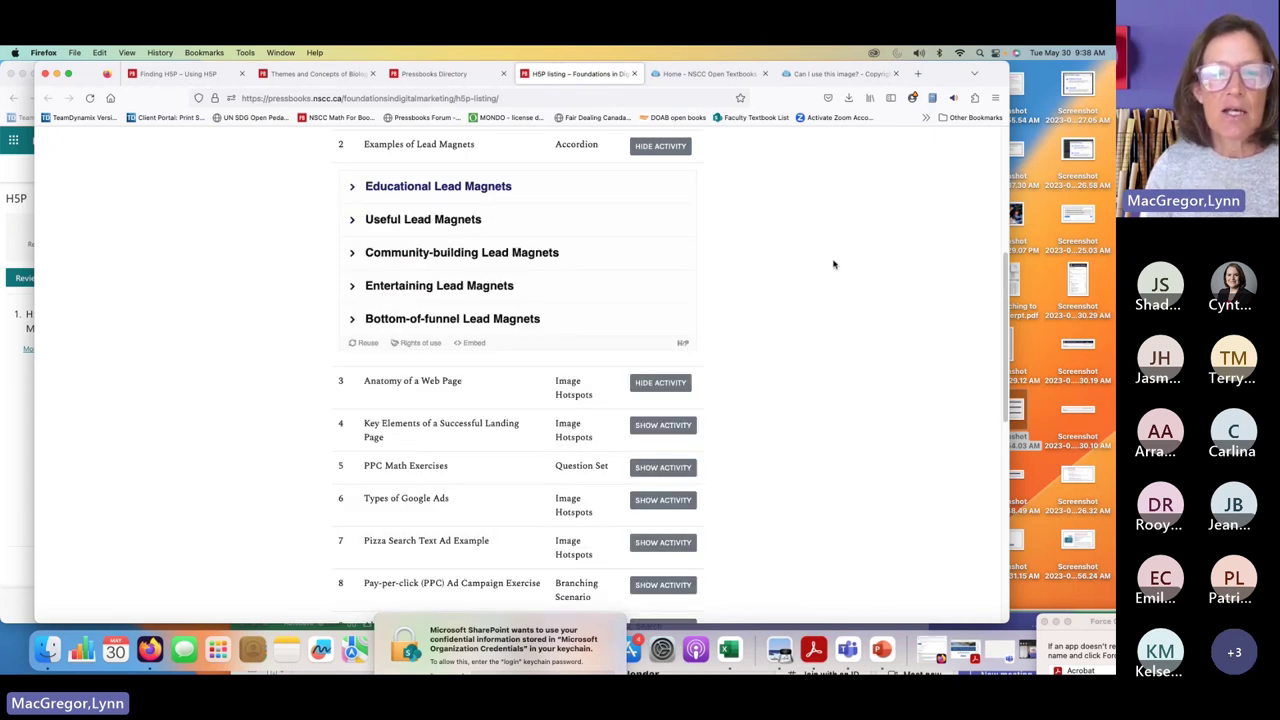
# Step: Show the Anatomy of a Web Page activity again and download it for reuse as an .h5p file
pyautogui.scroll(-3, 834, 263)
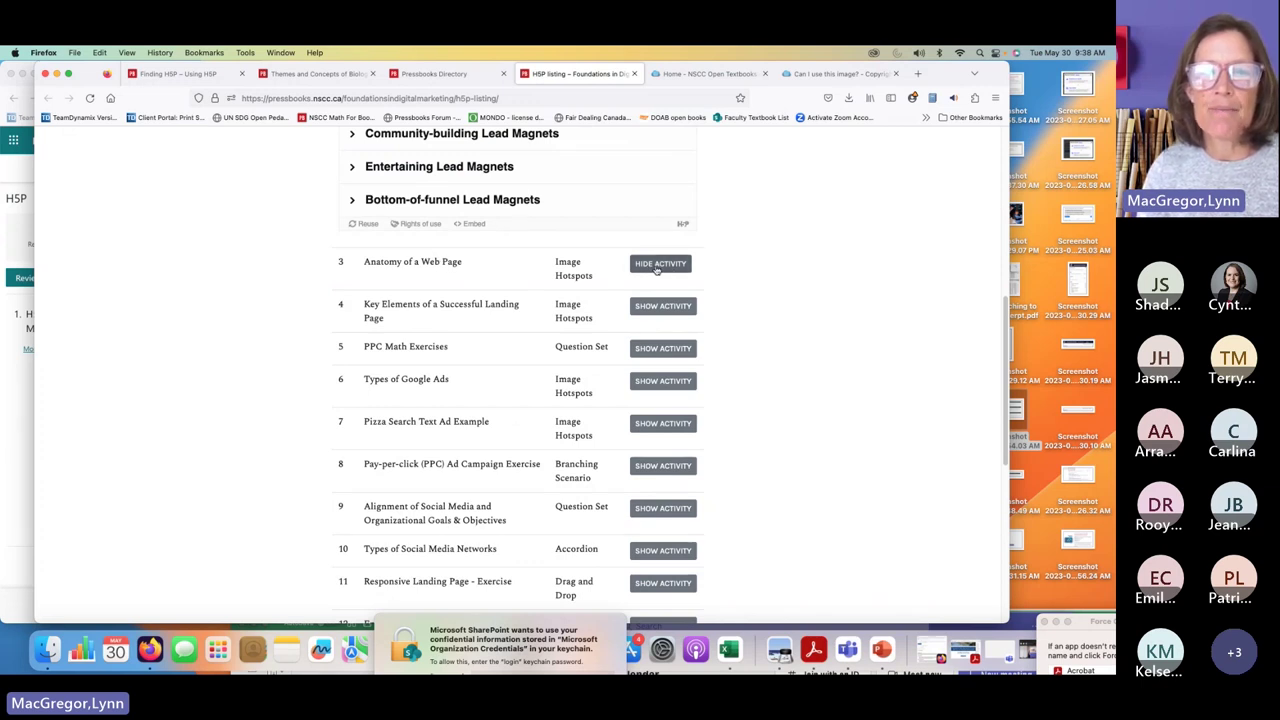
pyautogui.click(662, 264)
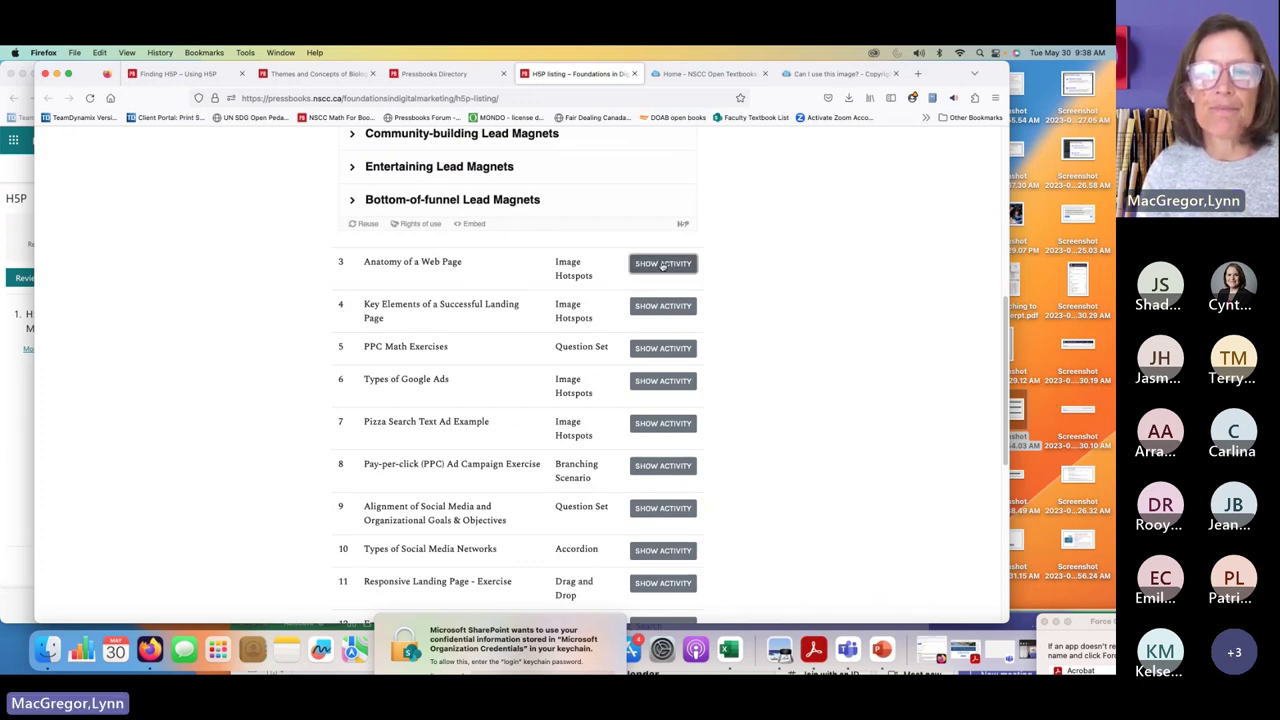
pyautogui.click(662, 264)
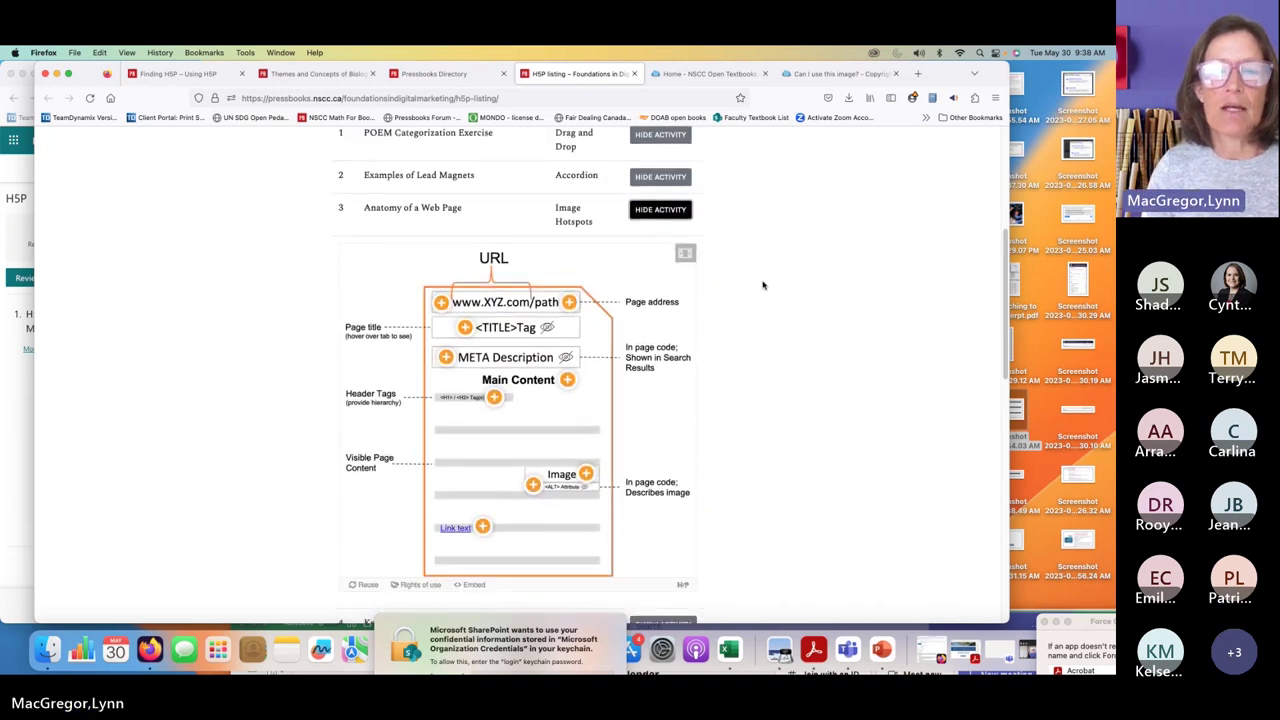
pyautogui.scroll(-3, 763, 285)
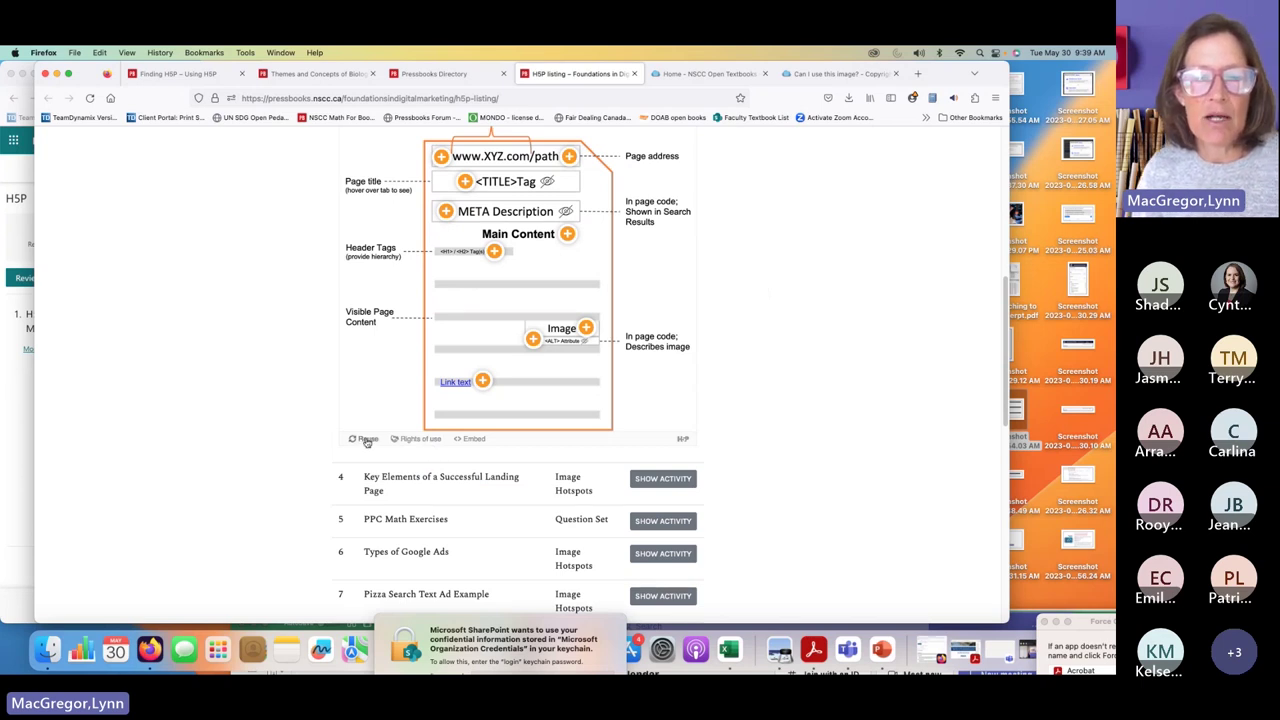
pyautogui.click(366, 440)
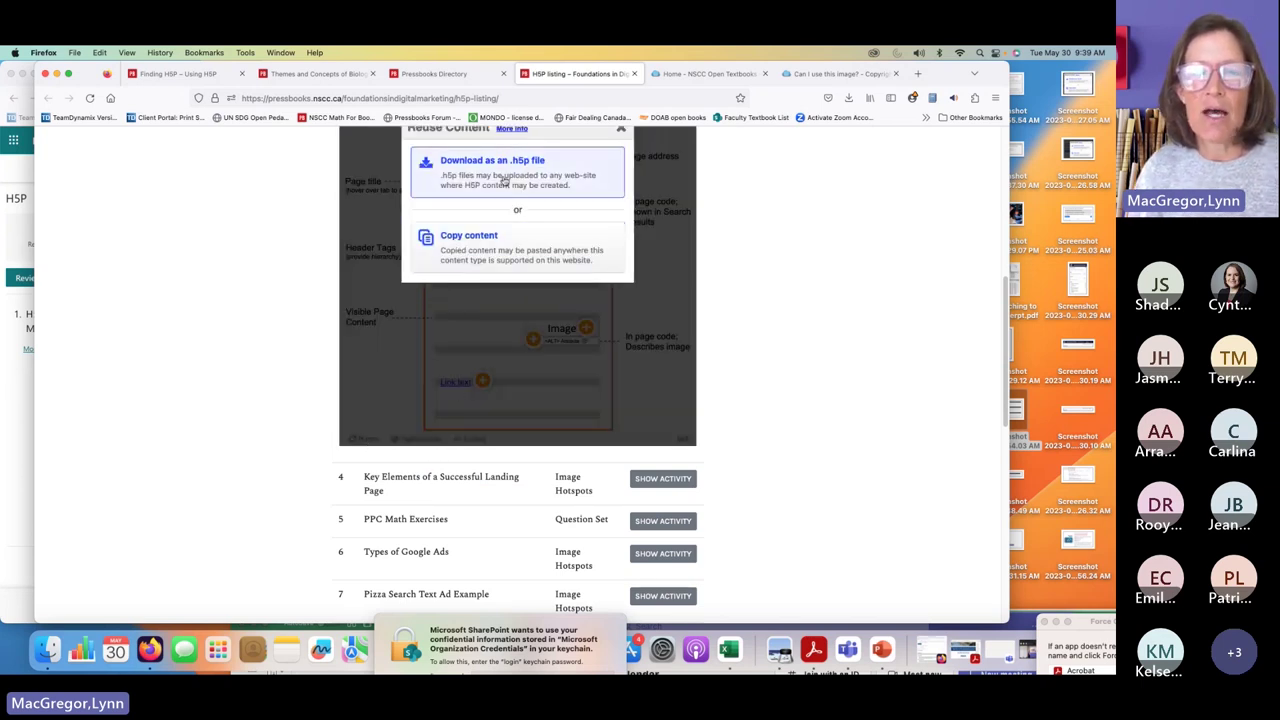
pyautogui.click(505, 181)
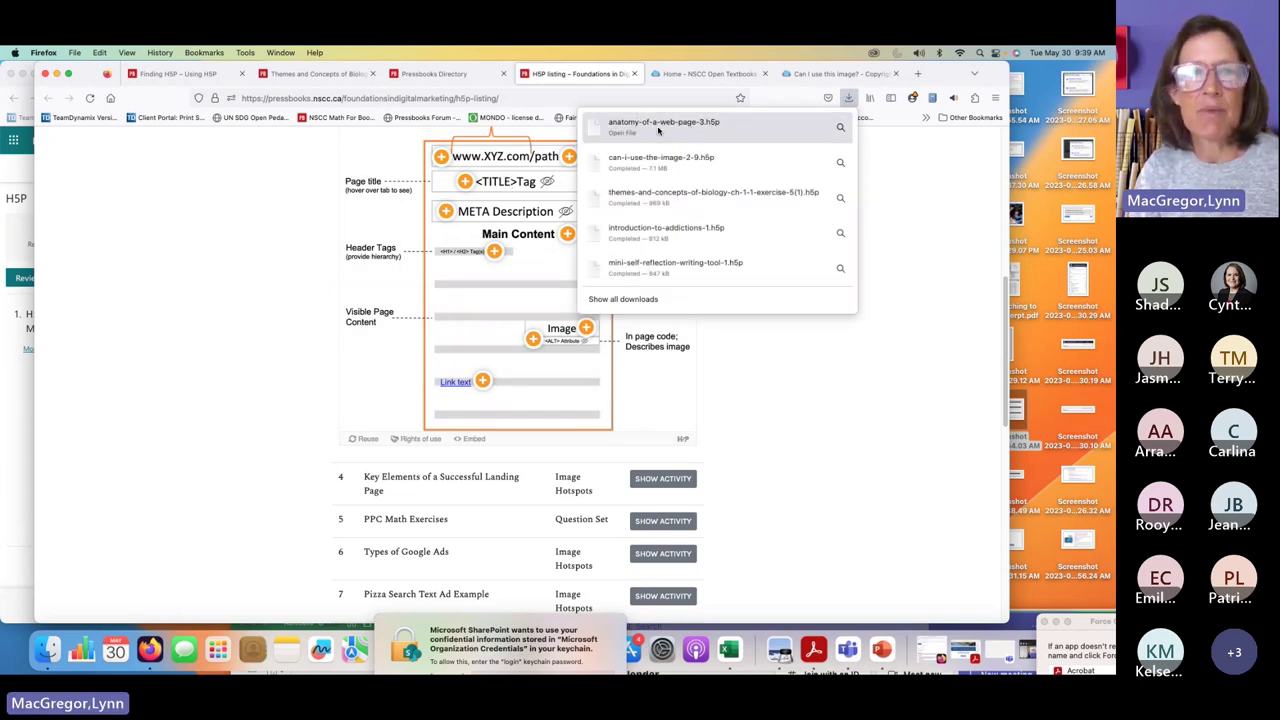
# Step: Return to the Finding H5P chapter of Using H5P and open it for editing at the Show List of H5P in a Book section
pyautogui.click(175, 73)
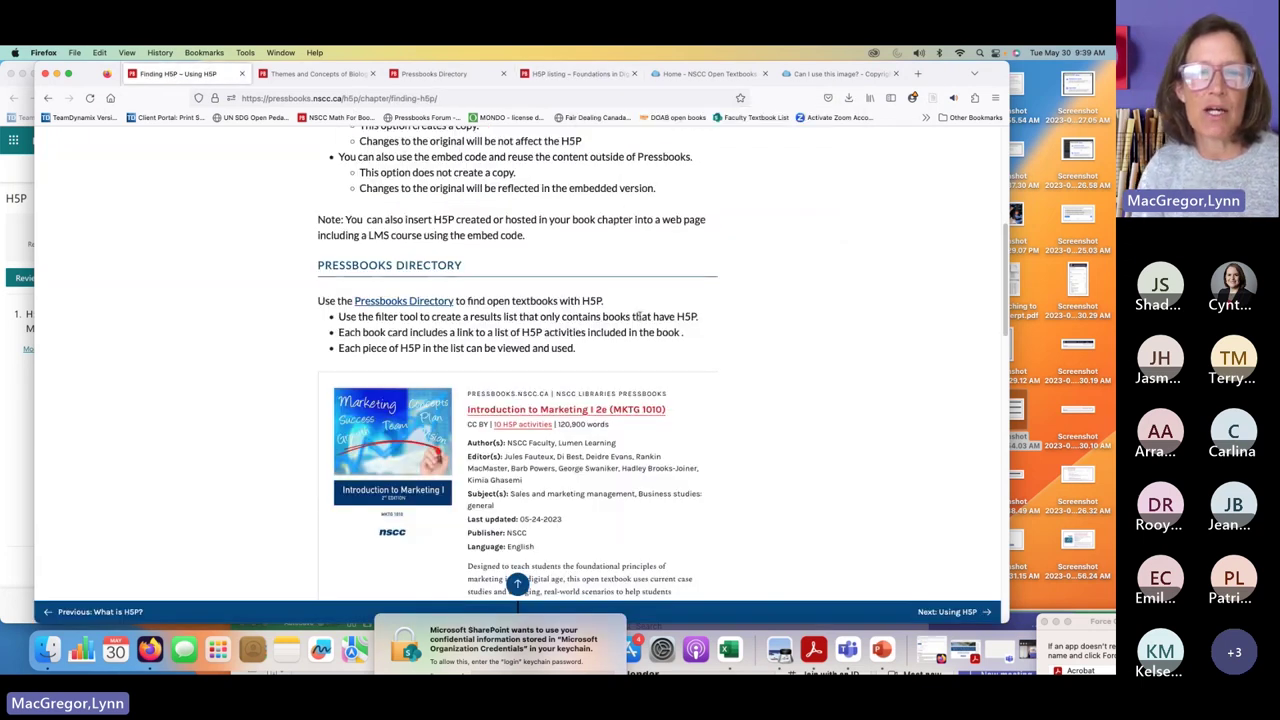
pyautogui.scroll(8, 638, 316)
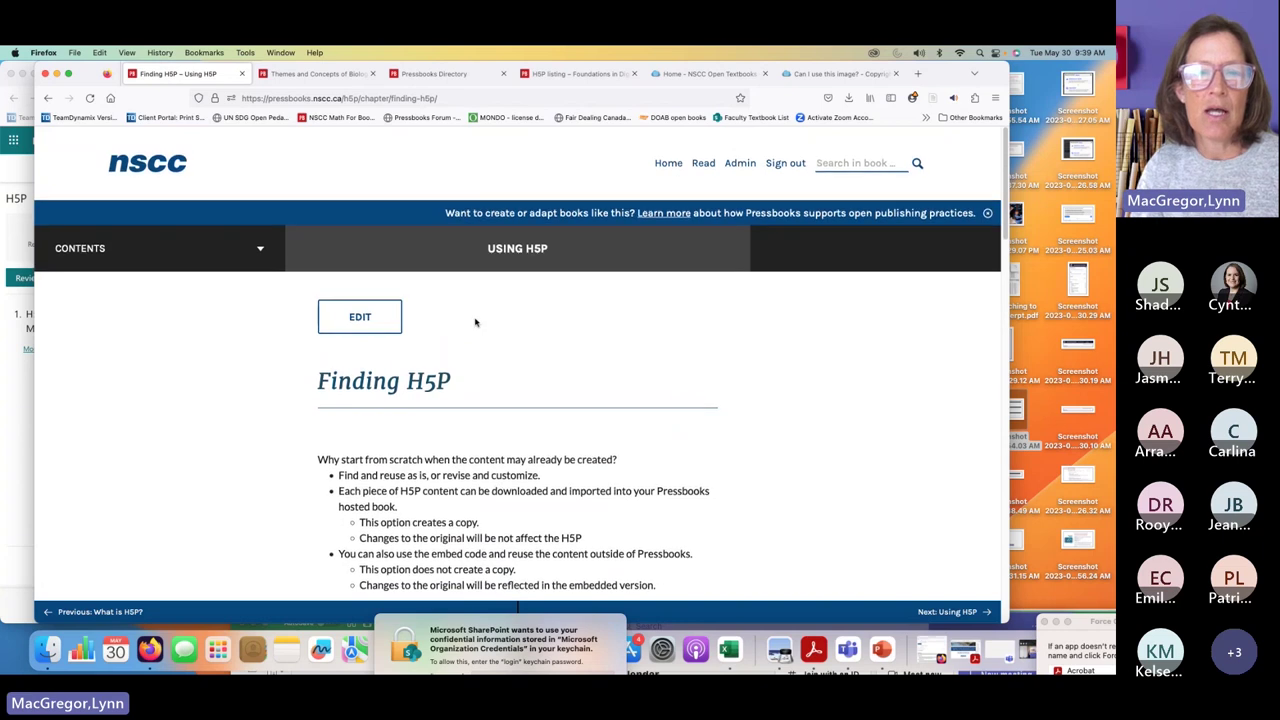
pyautogui.click(371, 325)
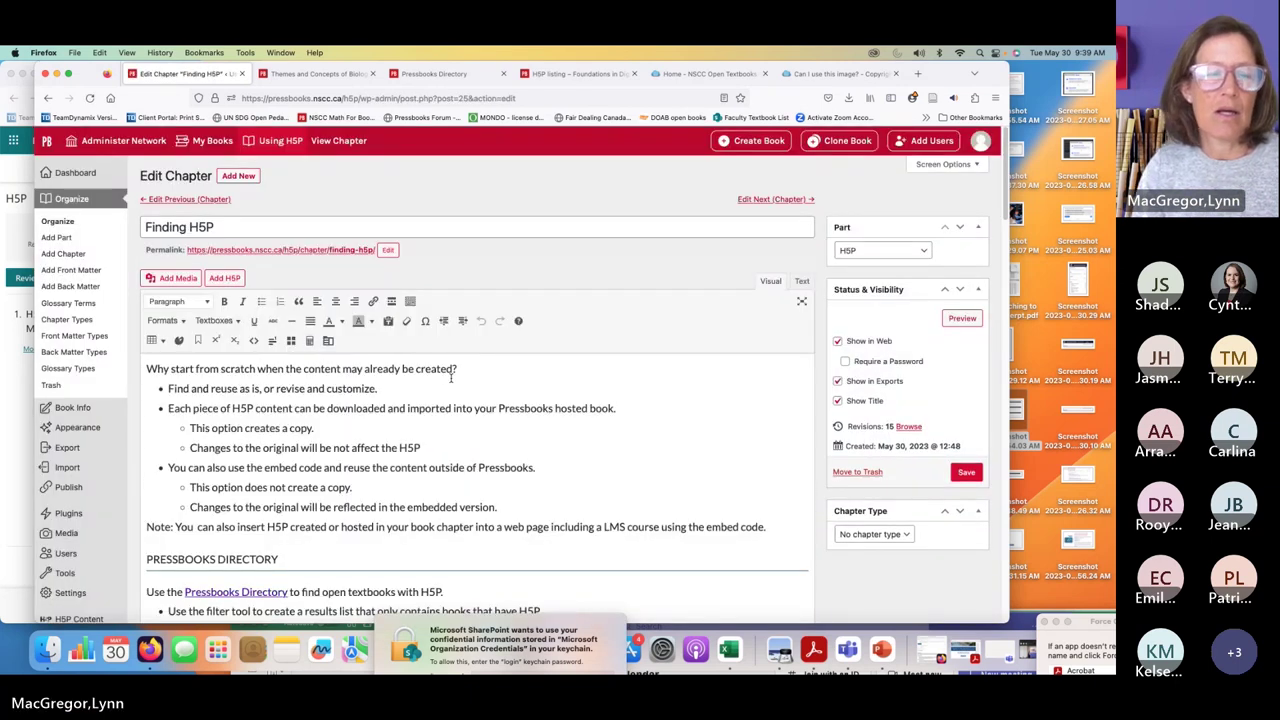
pyautogui.scroll(-15, 452, 370)
pyautogui.scroll(-1, 452, 377)
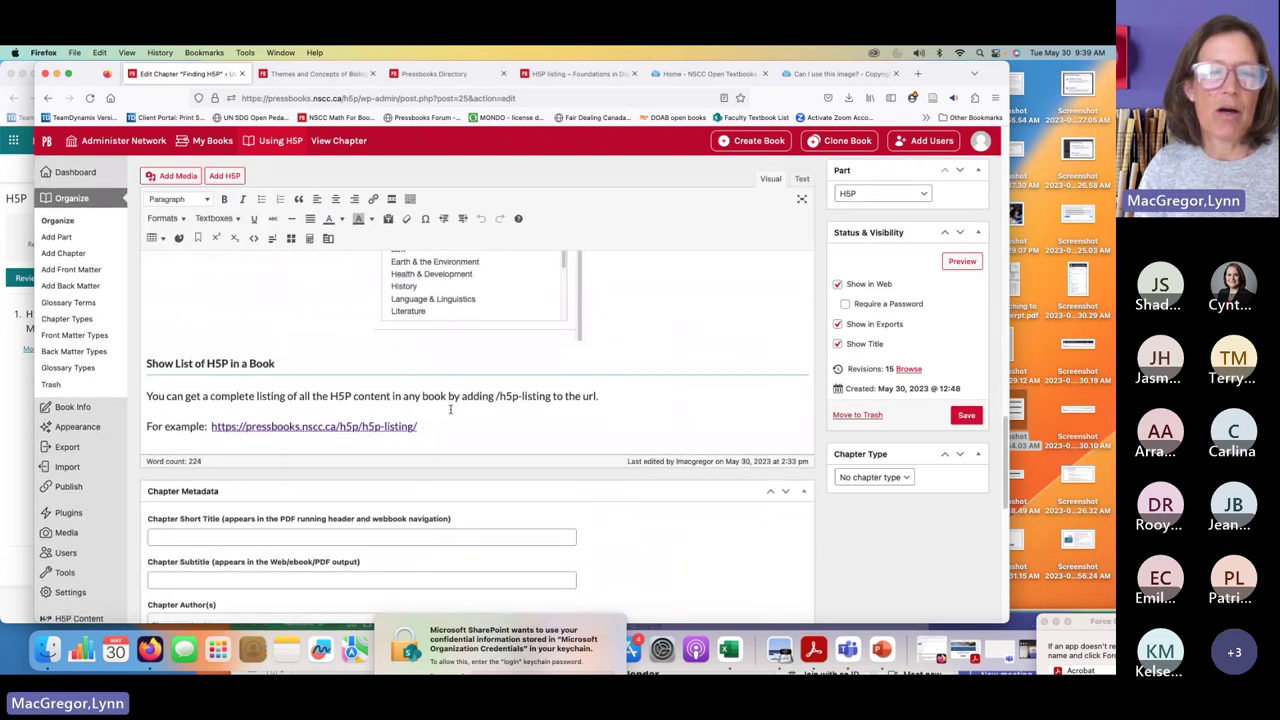
# Step: Insert three blank lines above the Show List of H5P in a Book heading and format them as Paragraph
pyautogui.click(147, 363)
pyautogui.press('Return')
pyautogui.press('Return')
pyautogui.press('Return')
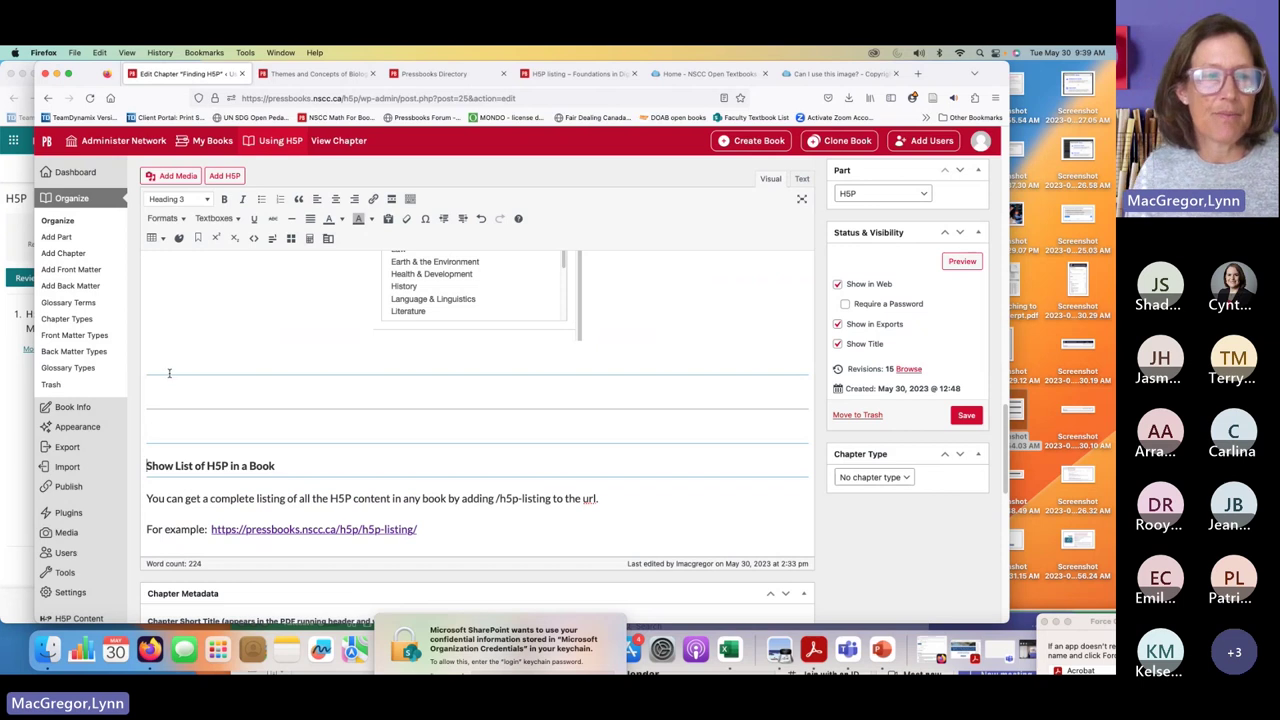
pyautogui.click(178, 200)
pyautogui.click(177, 137)
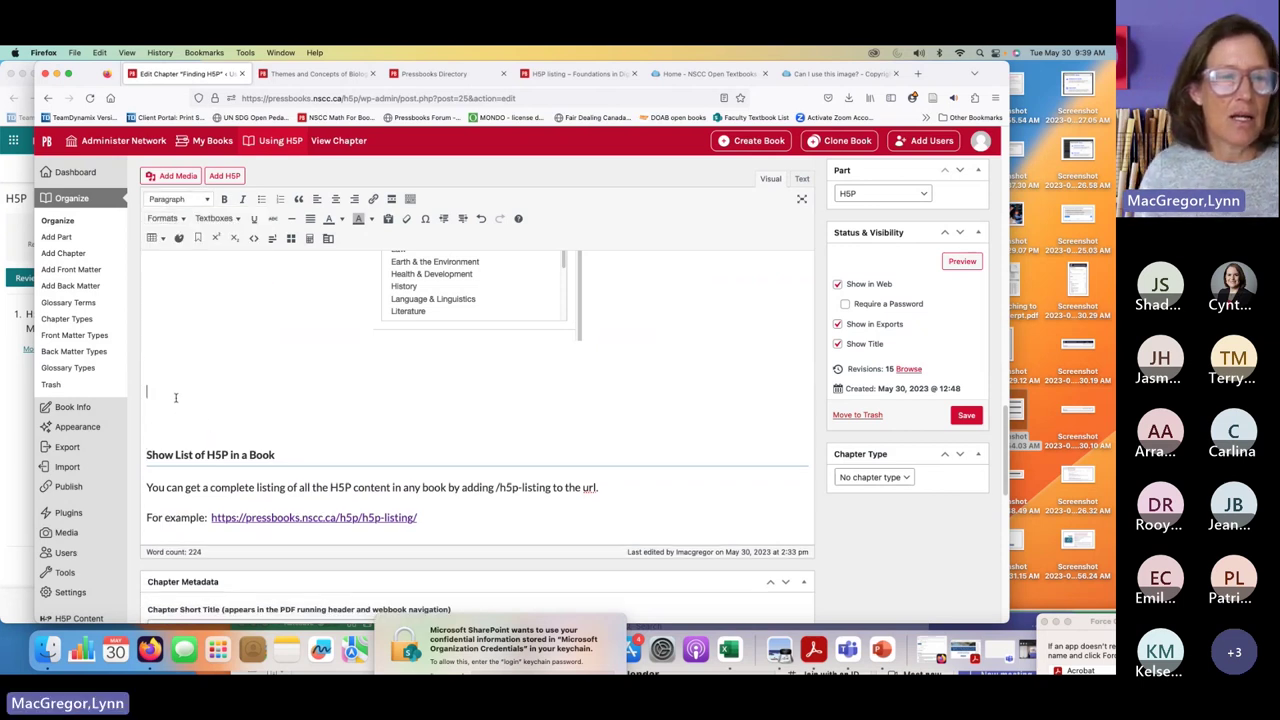
# Step: Enter the line "New H5P Import" above the Show List of H5P in a Book heading and save the chapter
pyautogui.write('New ')
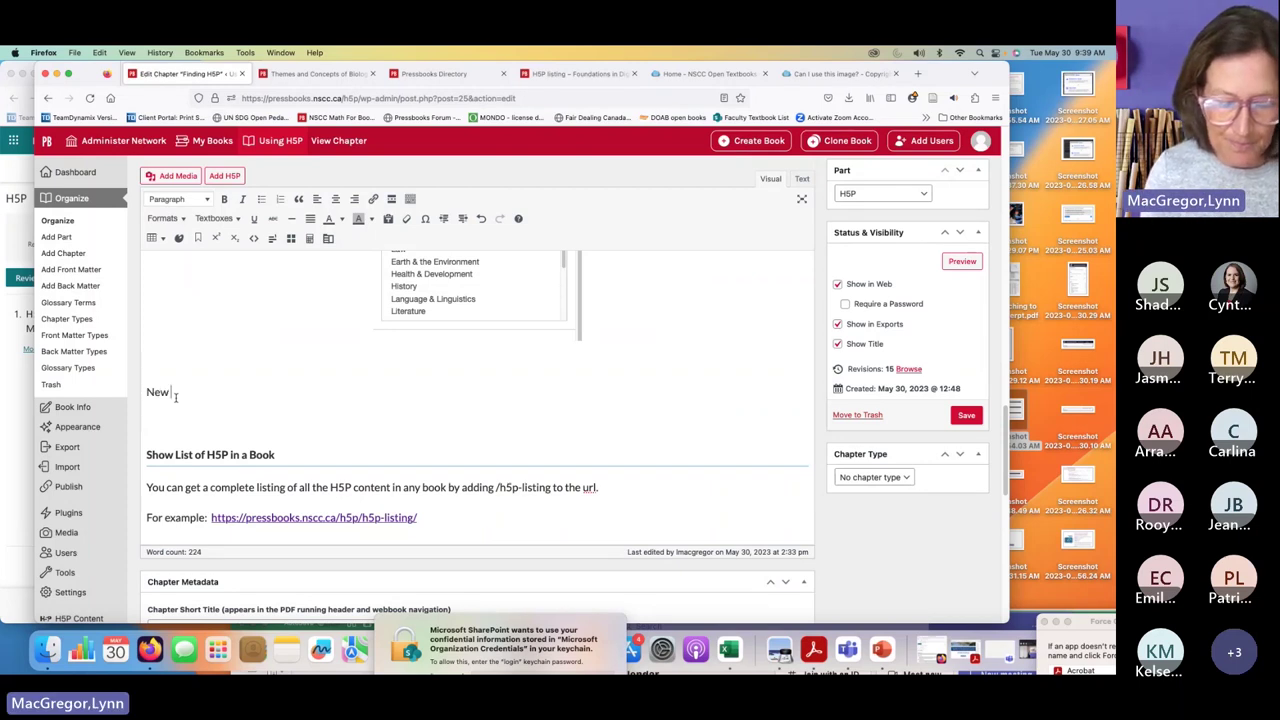
pyautogui.write('H5p')
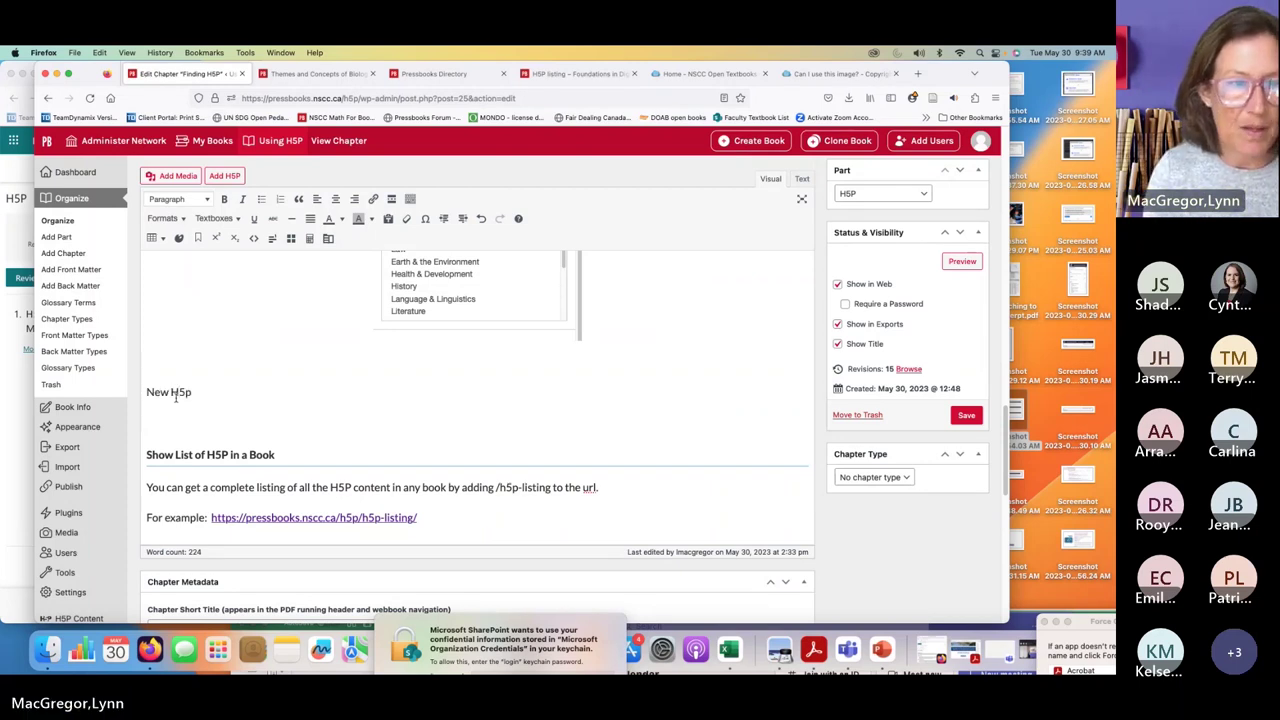
pyautogui.write('P')
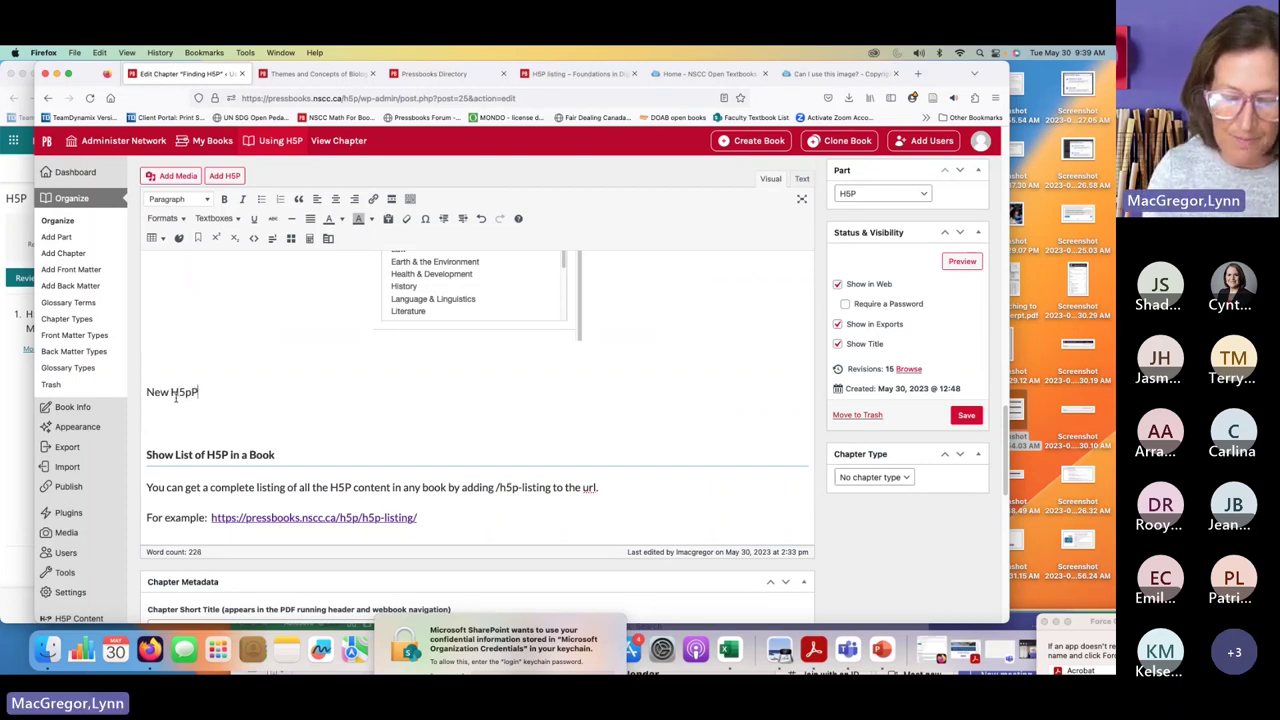
pyautogui.write(' Import')
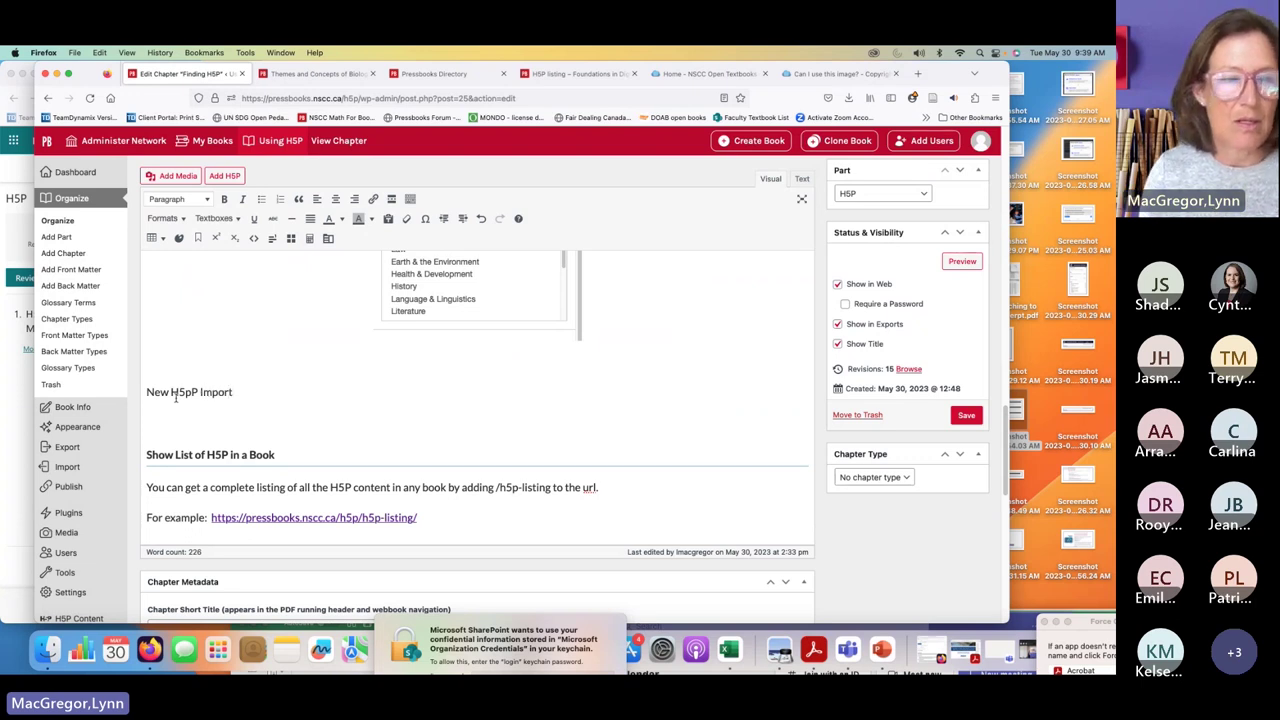
pyautogui.click(190, 393)
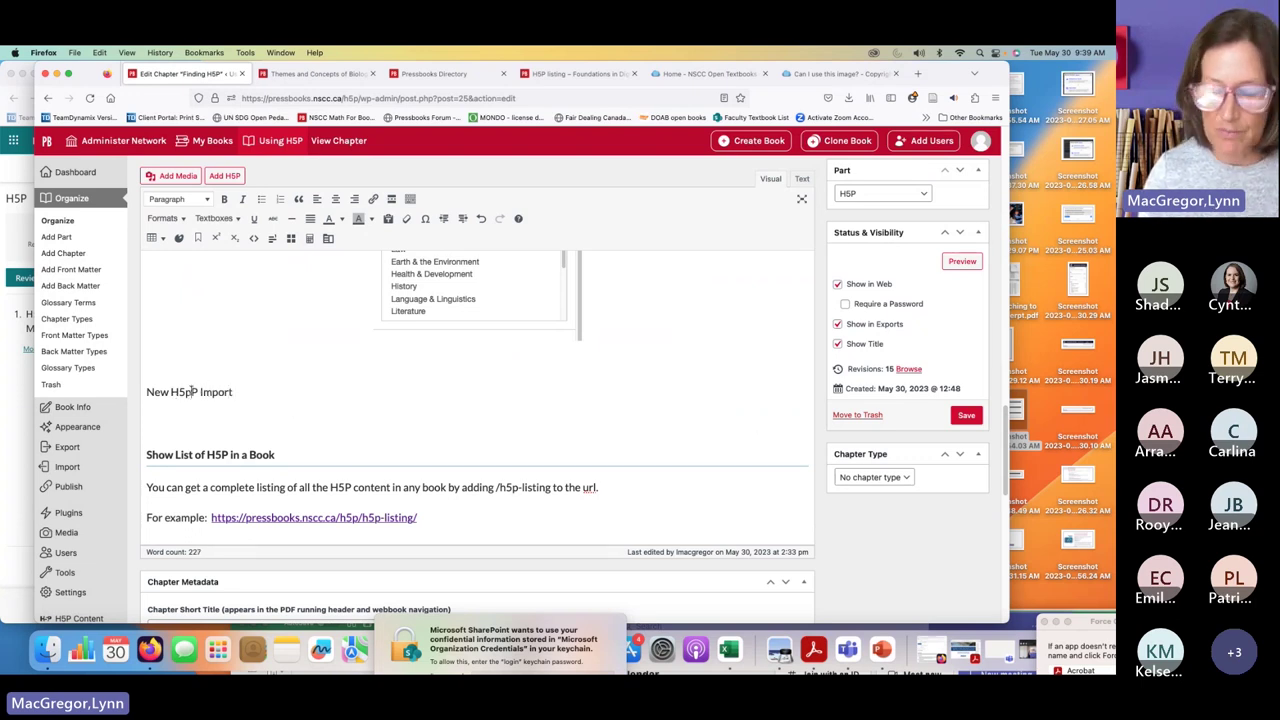
pyautogui.press('BackSpace')
pyautogui.click(966, 417)
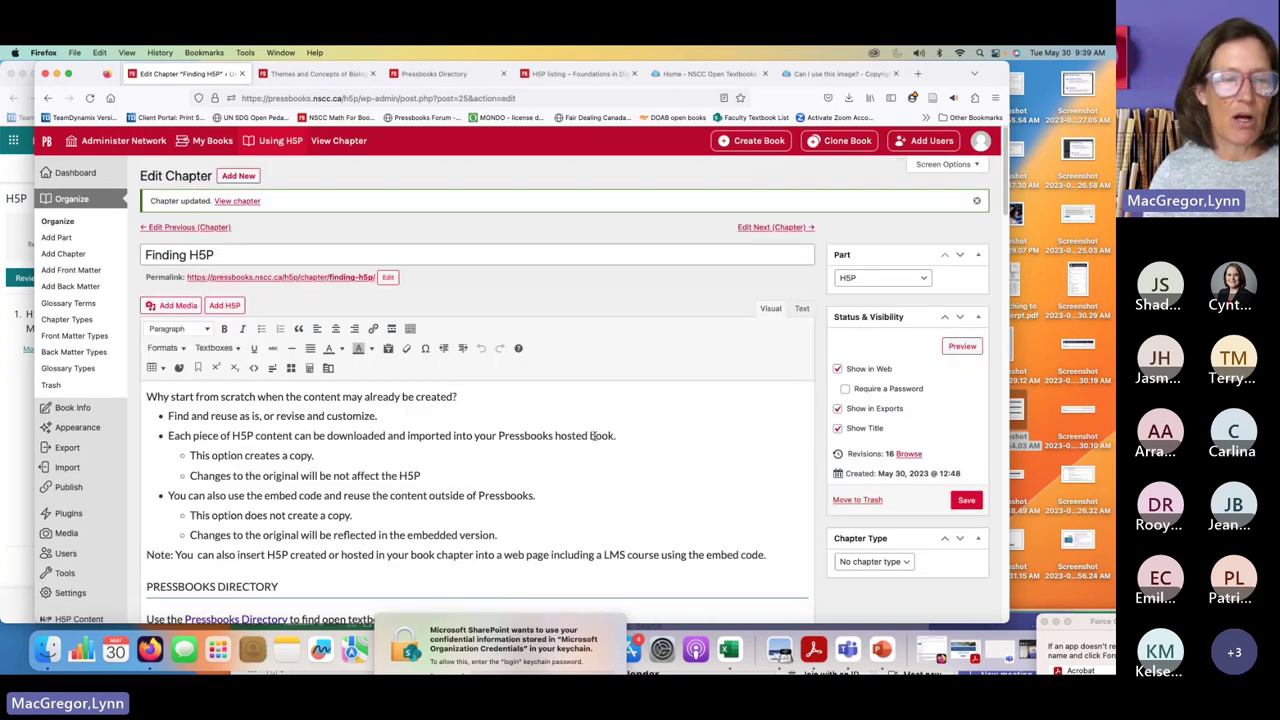
# Step: Start a new H5P content item in the book and choose to upload an existing file
pyautogui.scroll(-10, 593, 436)
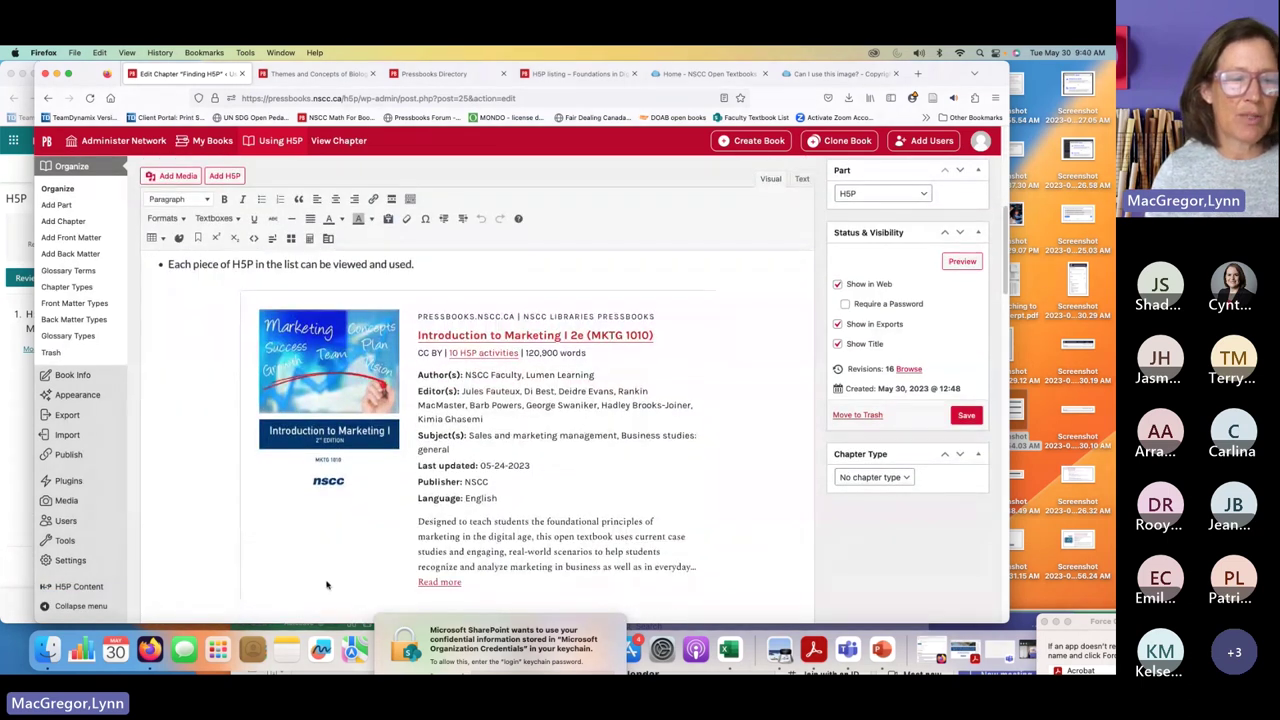
pyautogui.moveTo(76, 588)
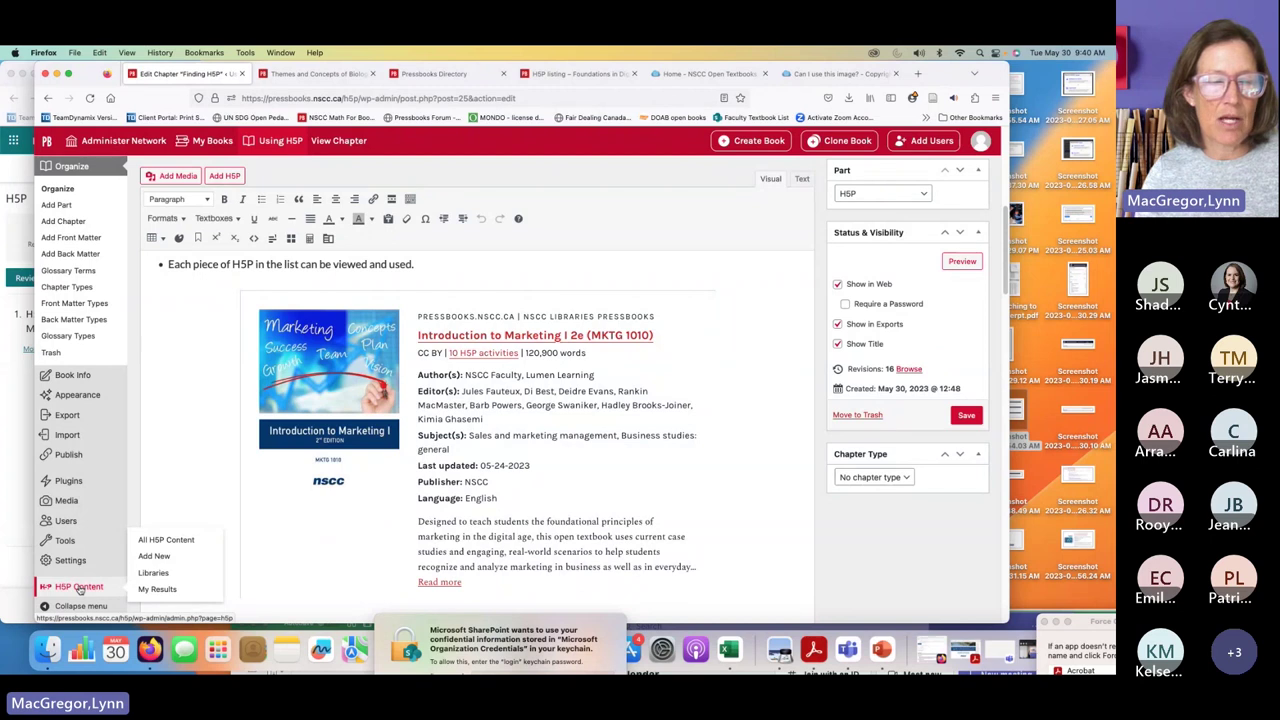
pyautogui.click(158, 558)
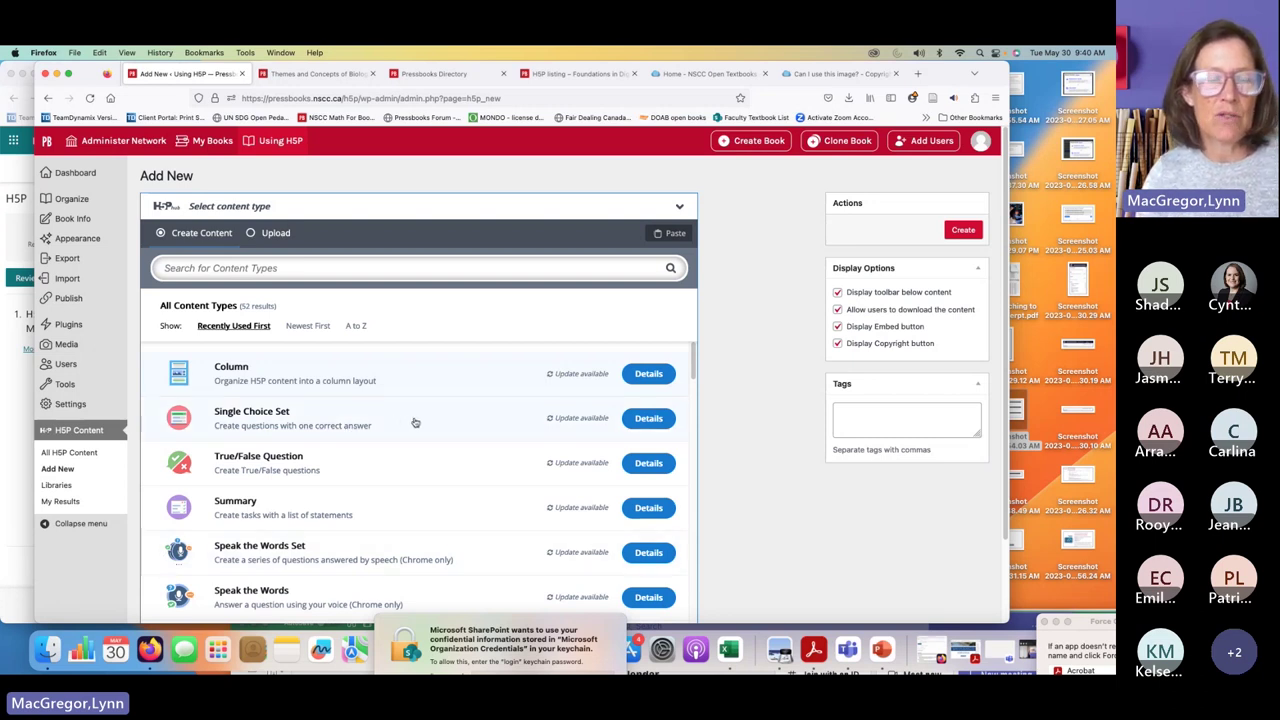
pyautogui.click(277, 234)
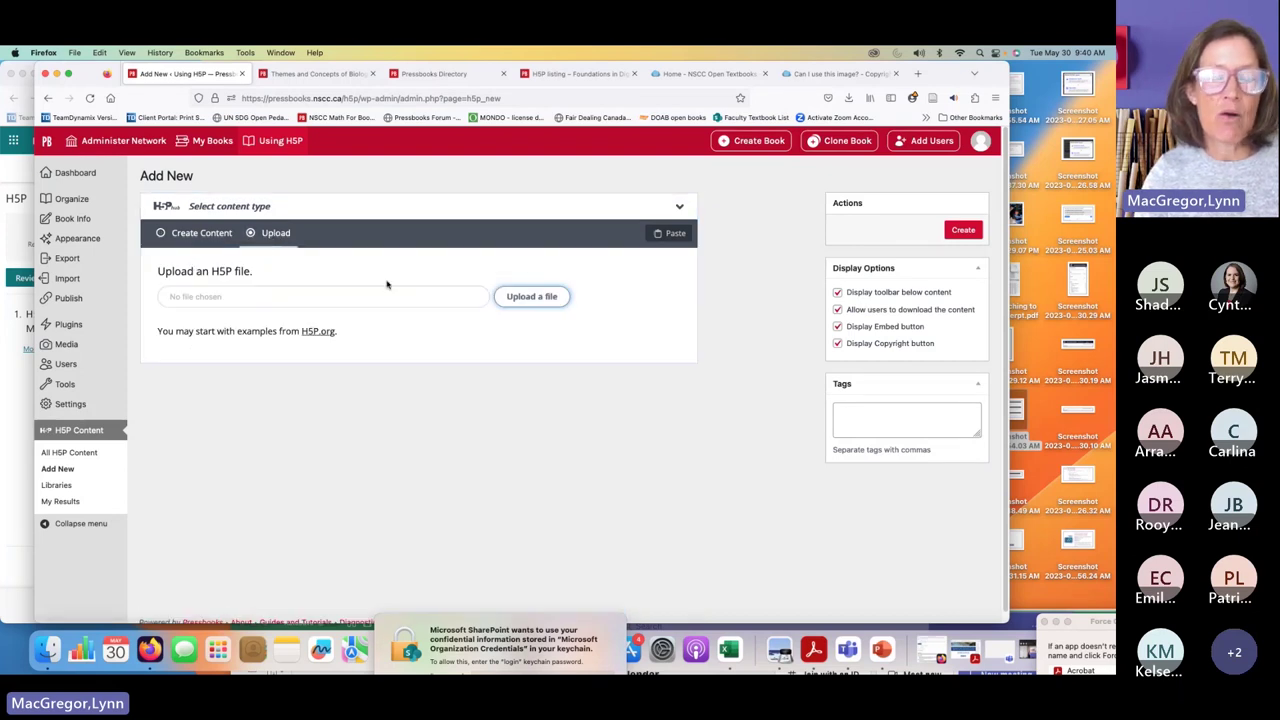
# Step: Upload anatomy-of-a-web-page-3.h5p from the Downloads folder and create the Image Hotspots activity from it
pyautogui.click(522, 302)
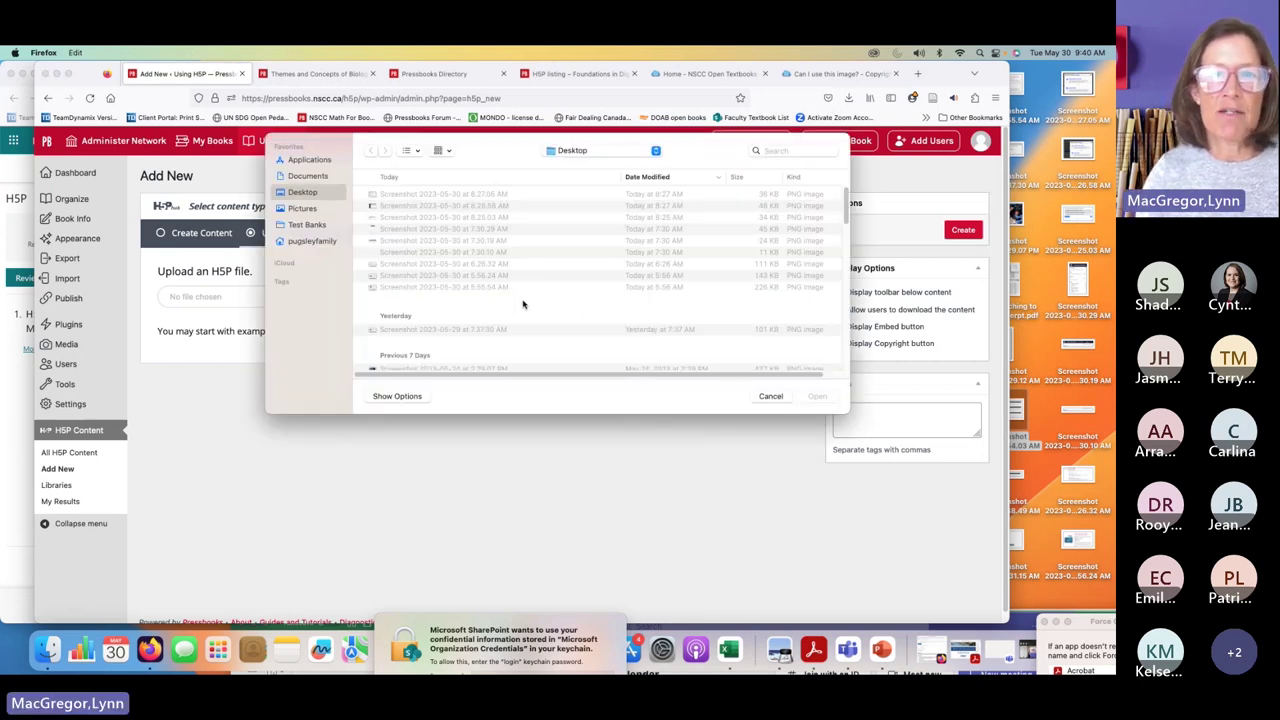
pyautogui.click(653, 152)
pyautogui.click(601, 237)
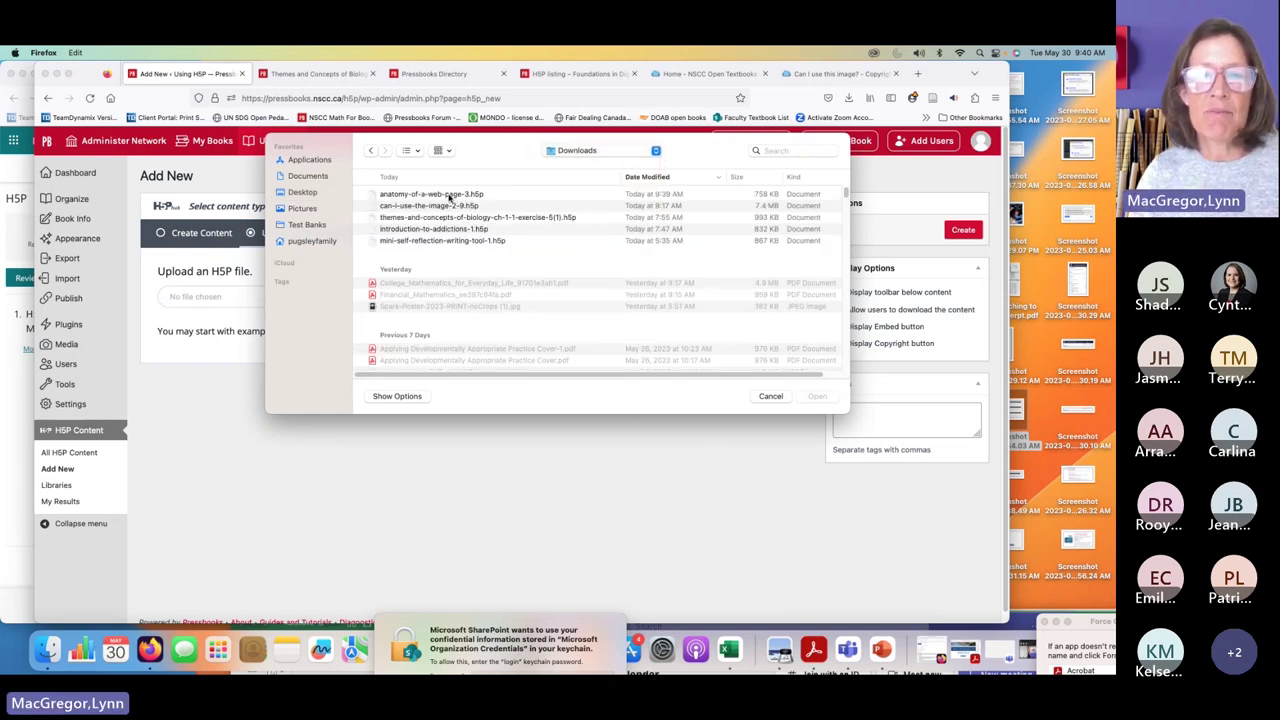
pyautogui.click(450, 195)
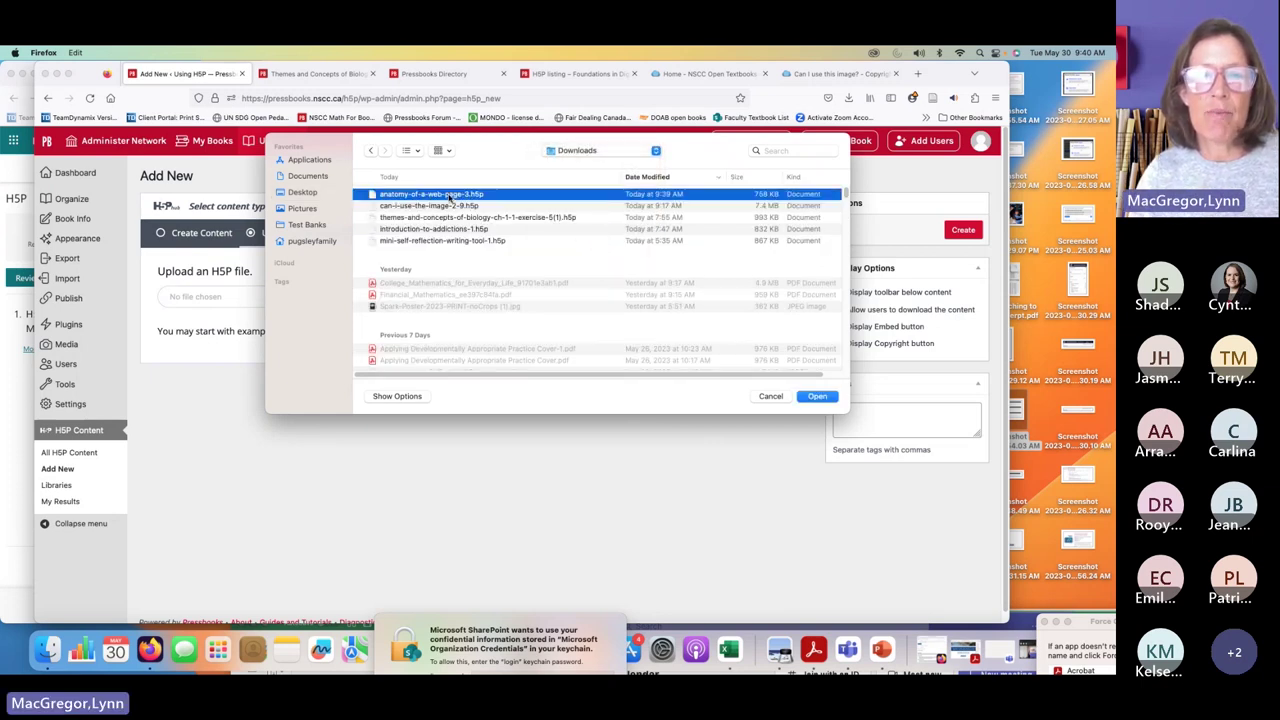
pyautogui.click(817, 397)
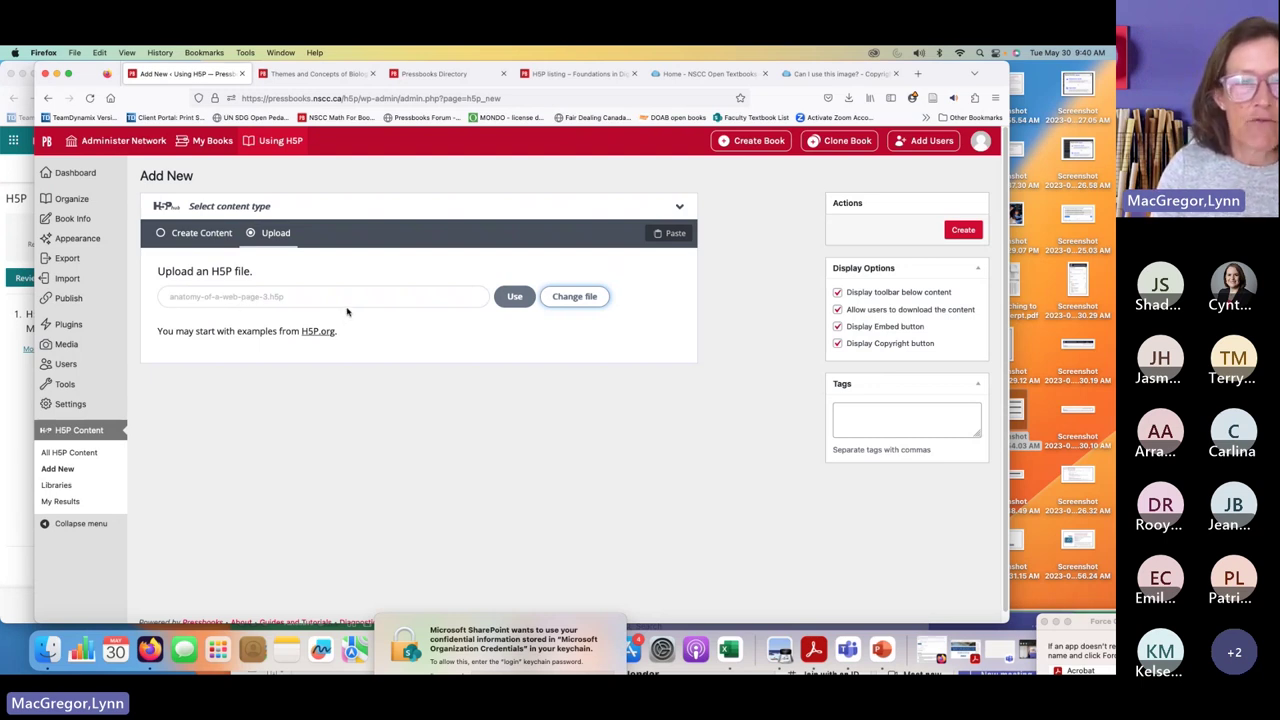
pyautogui.click(516, 298)
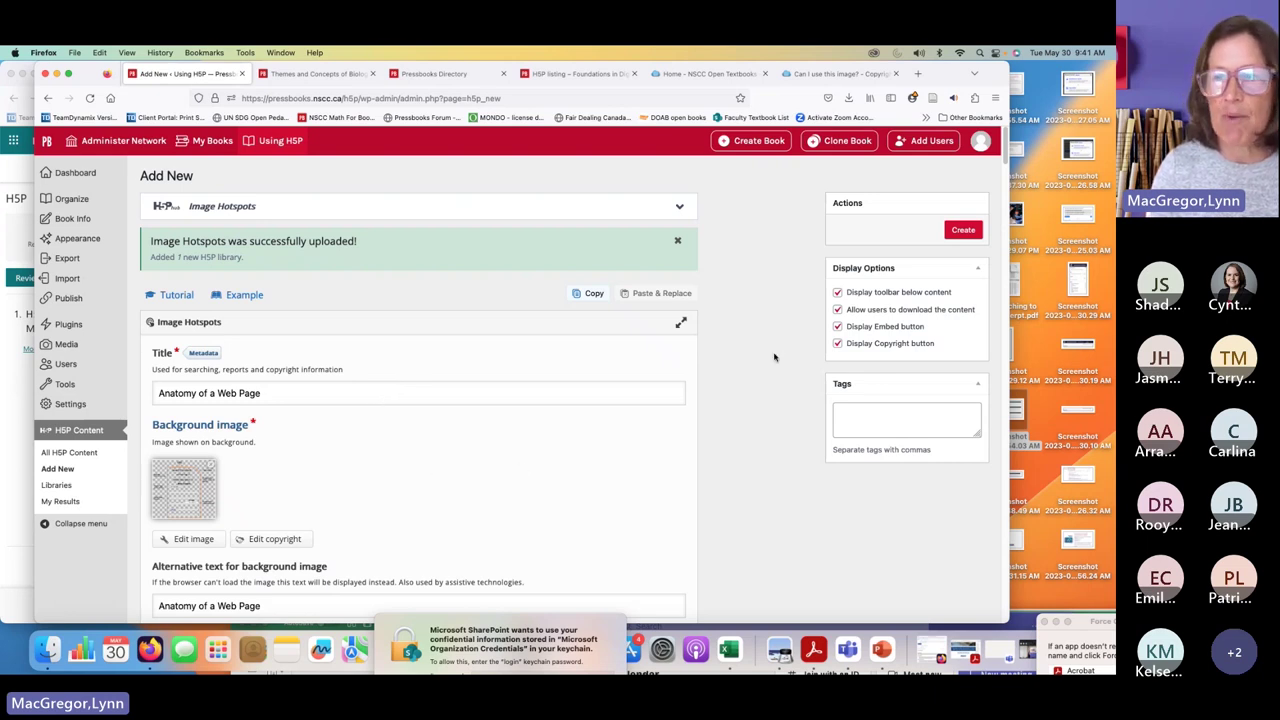
pyautogui.click(963, 232)
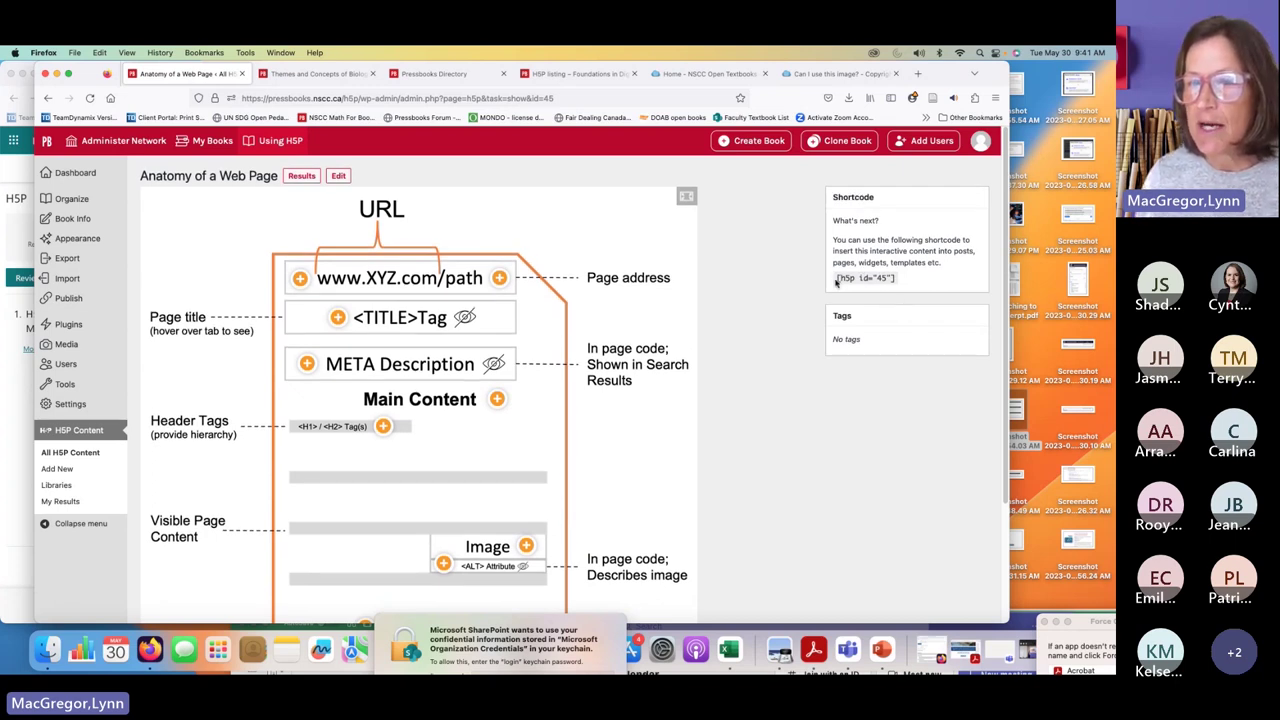
# Step: Copy the new activity's shortcode [h5p id="45"] and paste it below "New H5P Import" in the Finding H5P chapter
pyautogui.moveTo(836, 278); pyautogui.dragTo(903, 281)
pyautogui.press('super+c')
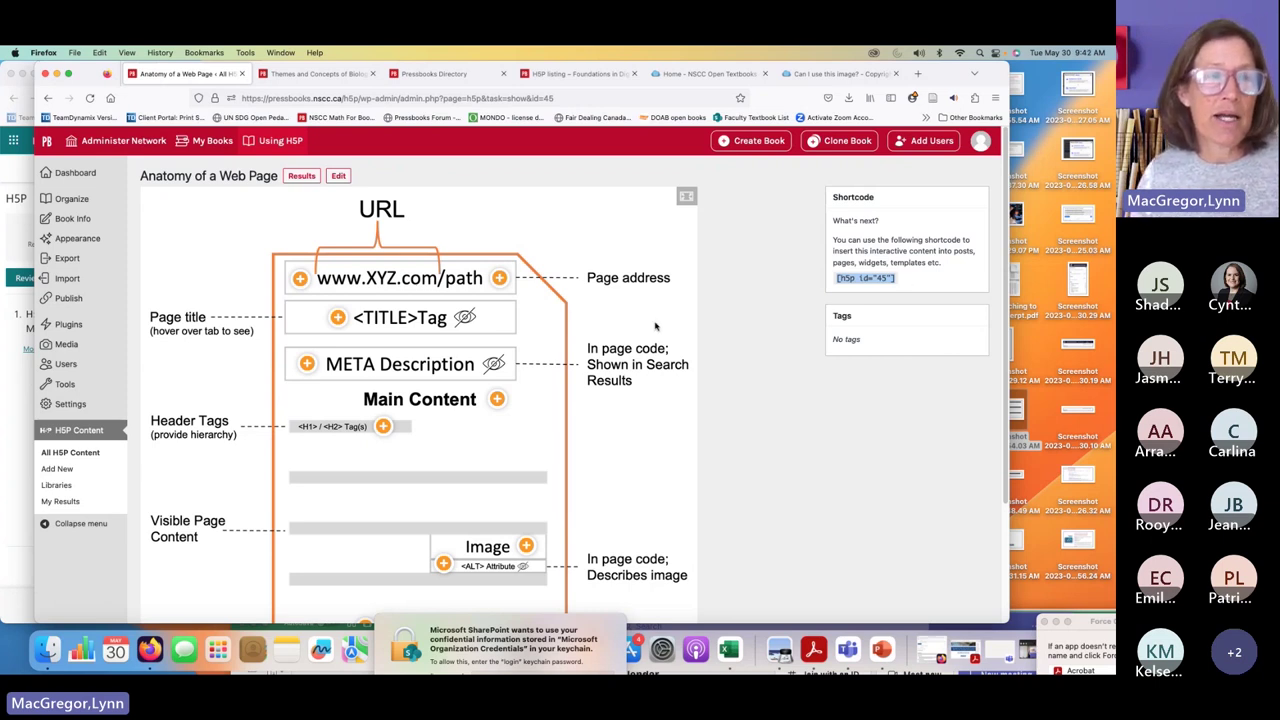
pyautogui.click(47, 98)
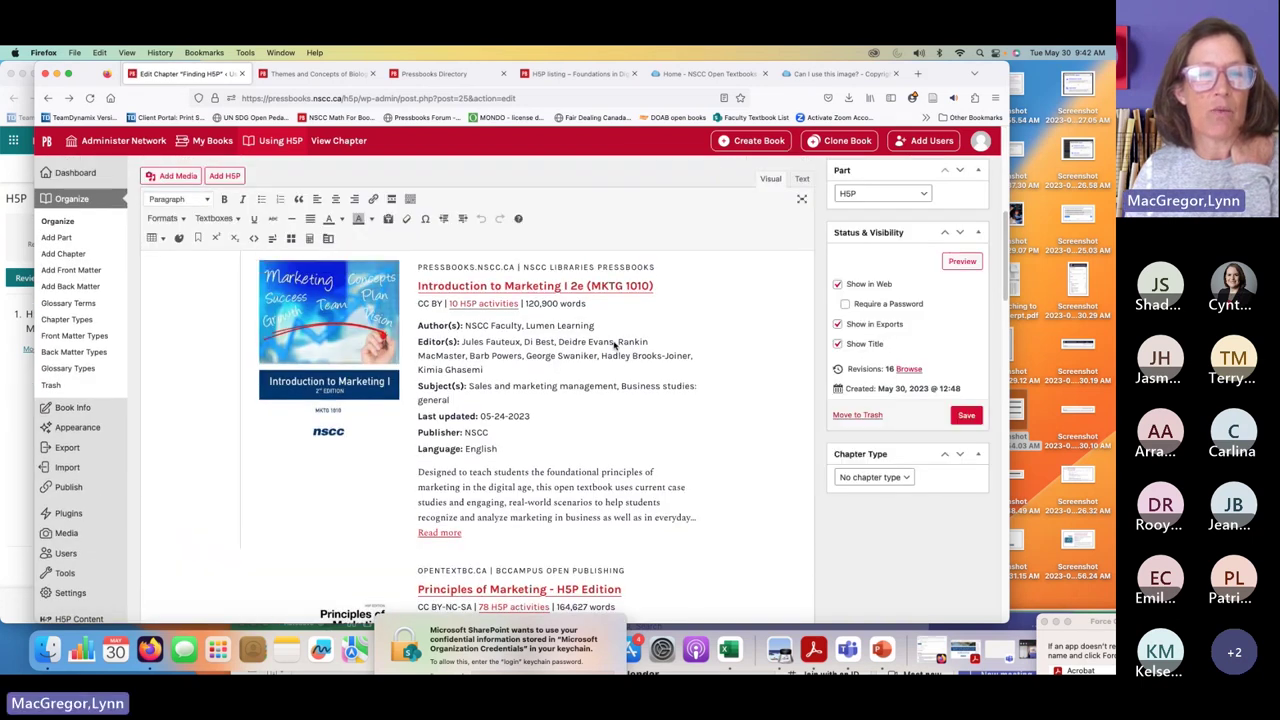
pyautogui.scroll(-10, 614, 342)
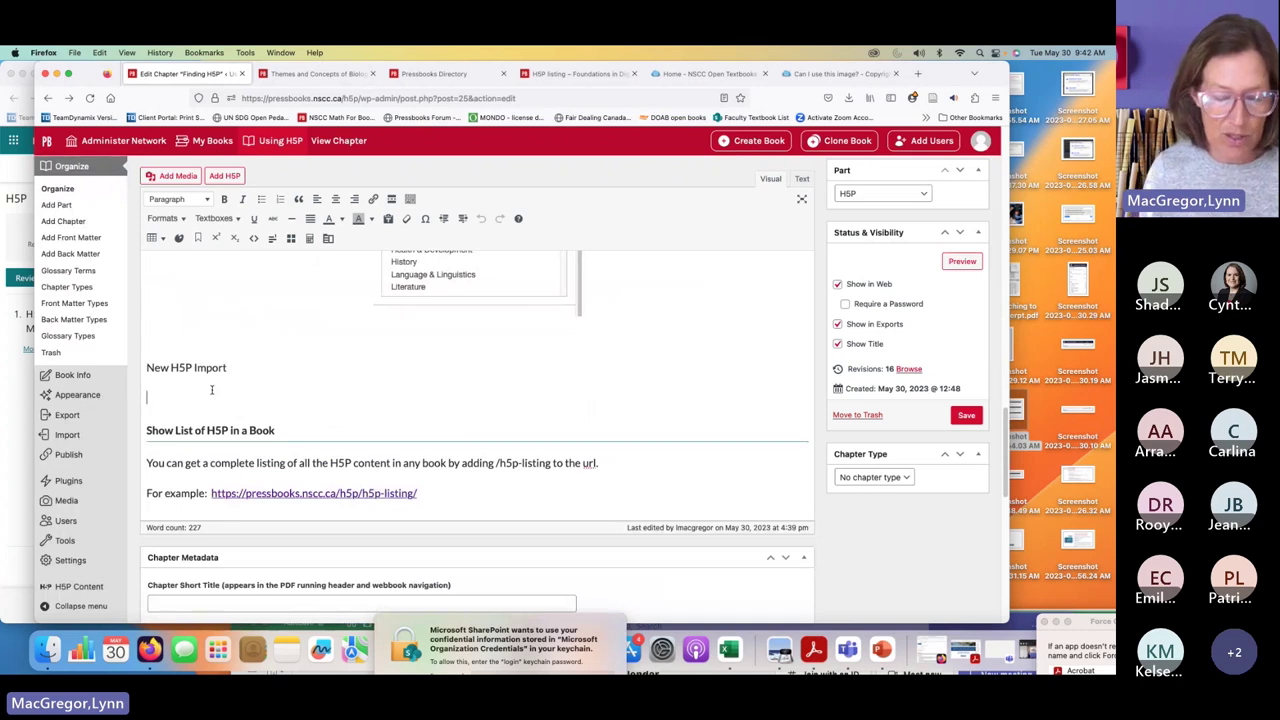
pyautogui.press('super+v')
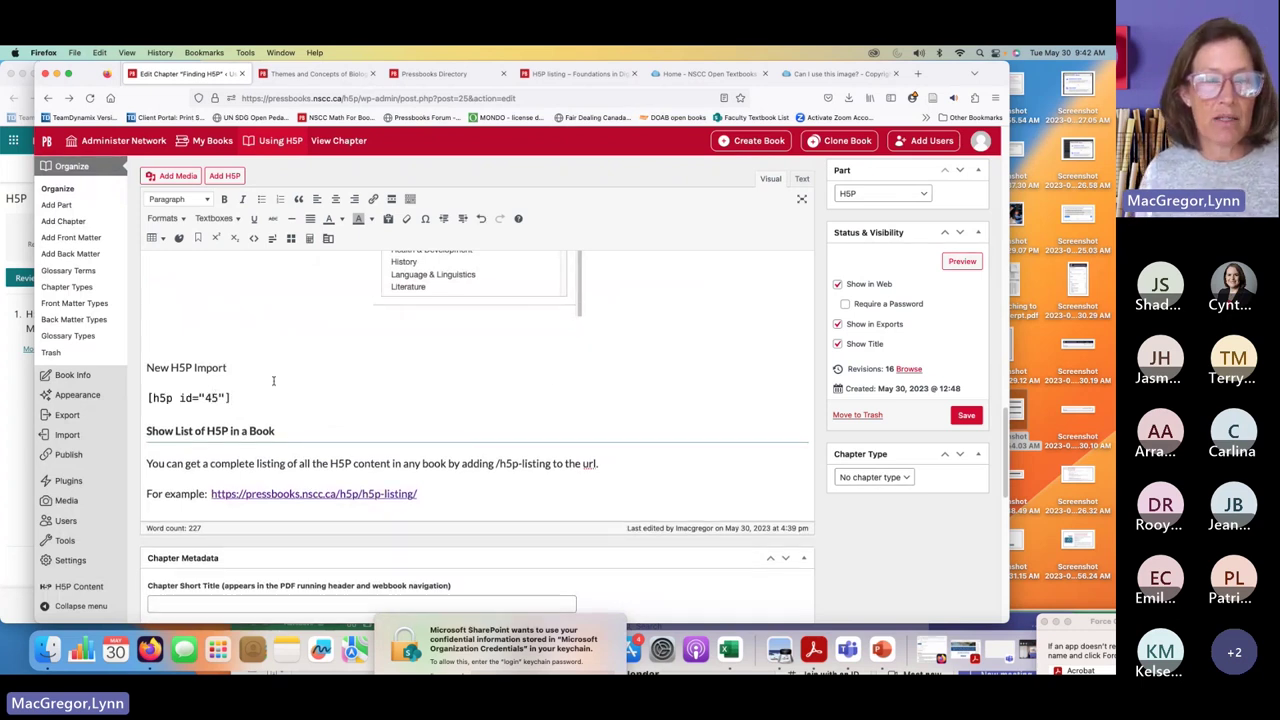
# Step: Save the Finding H5P chapter and open its reader view
pyautogui.click(967, 417)
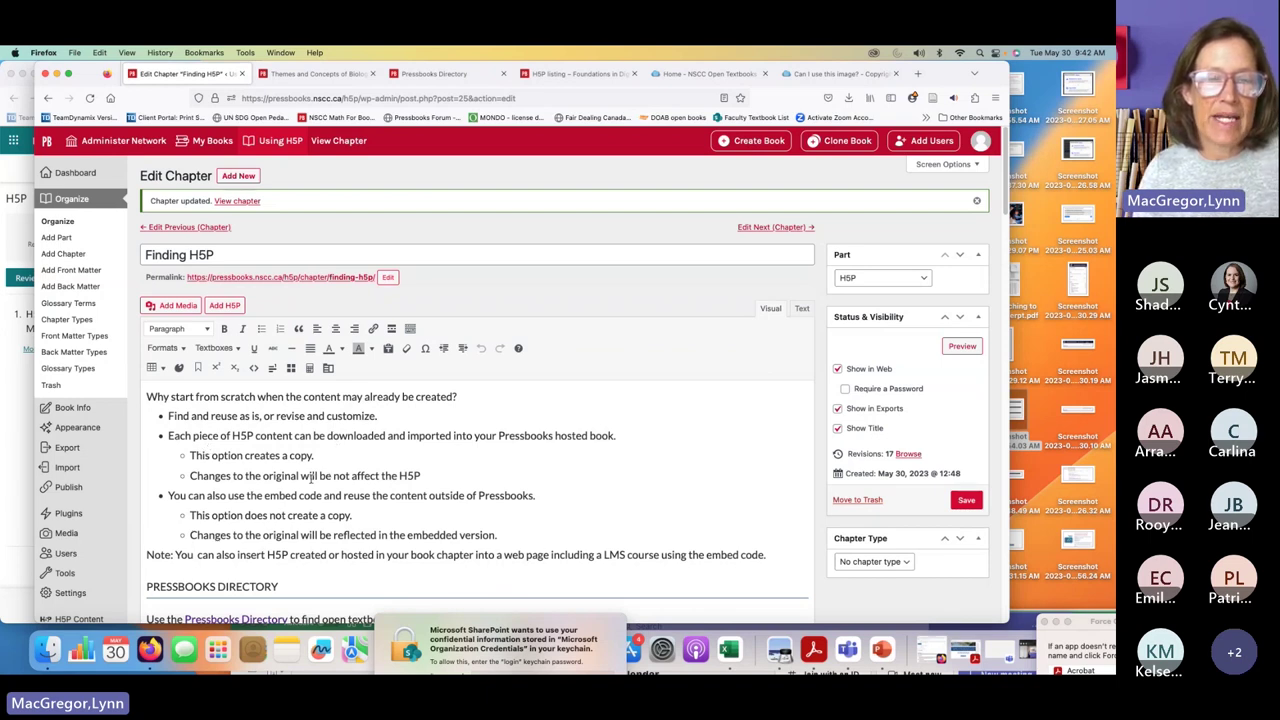
pyautogui.click(341, 142)
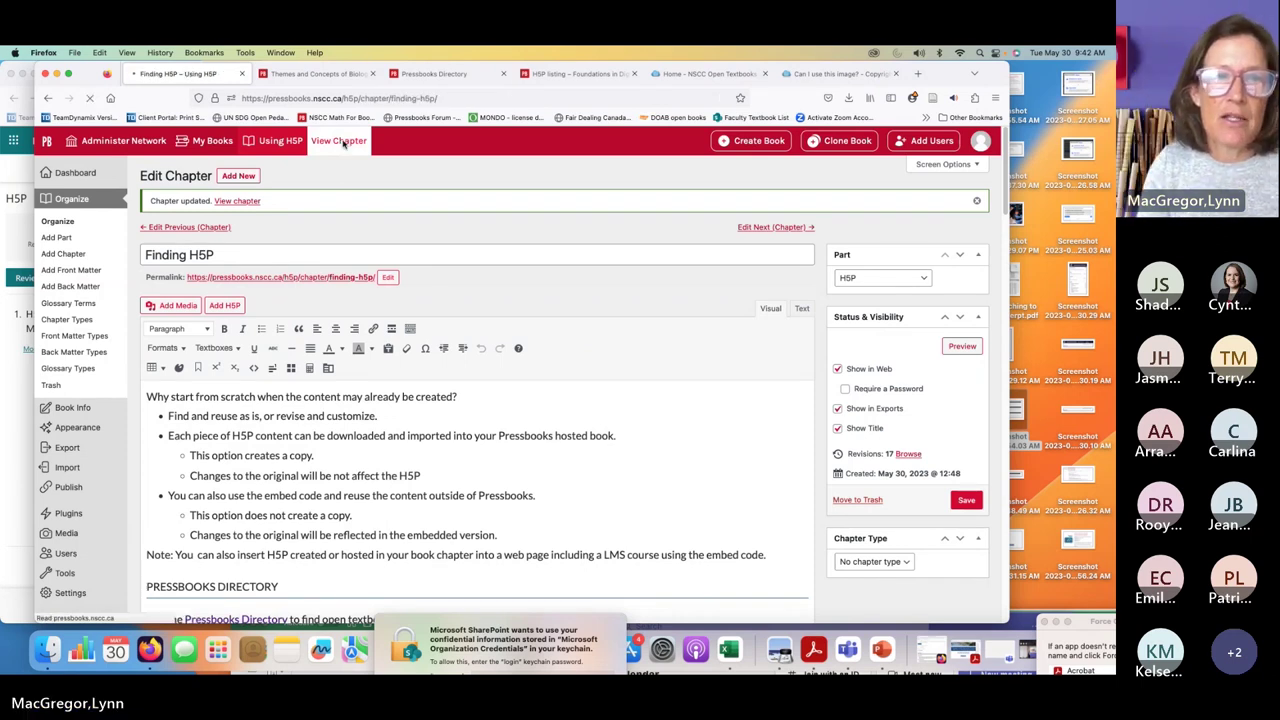
# Step: Check the imported activity below "New H5P Import" in the Finding H5P chapter, and view its embed code
pyautogui.scroll(-15, 784, 352)
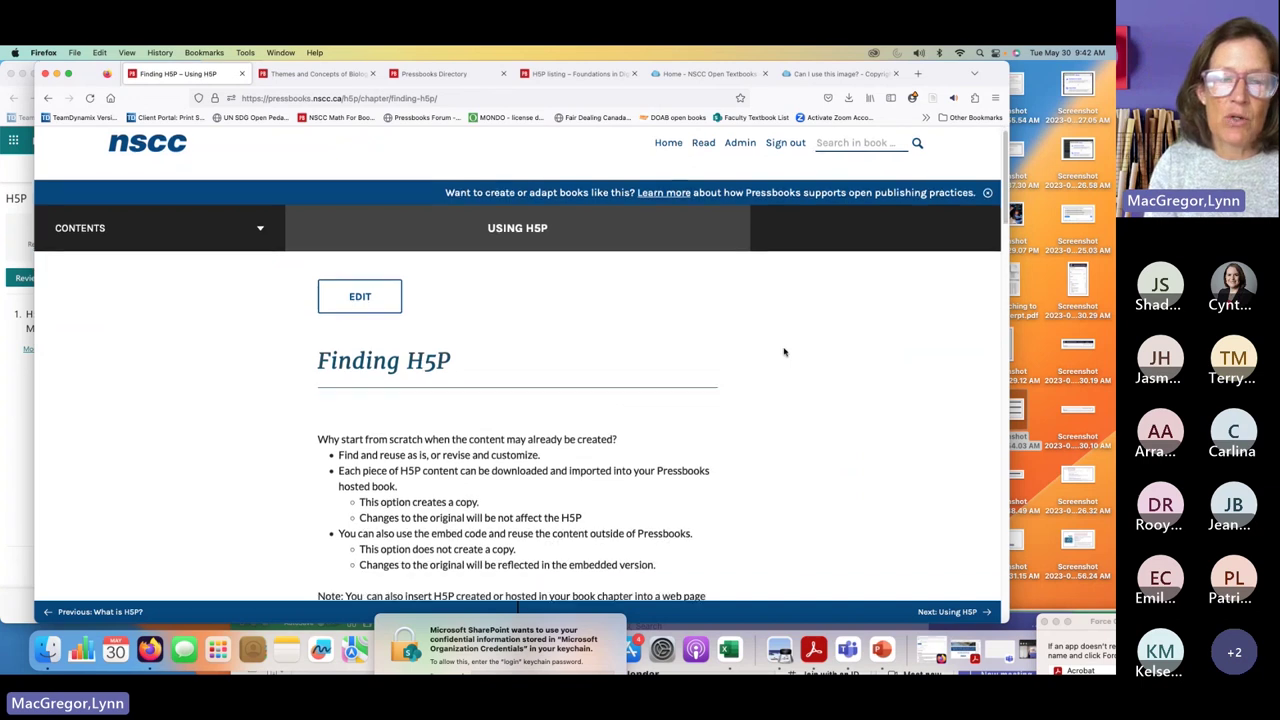
pyautogui.scroll(-5, 784, 352)
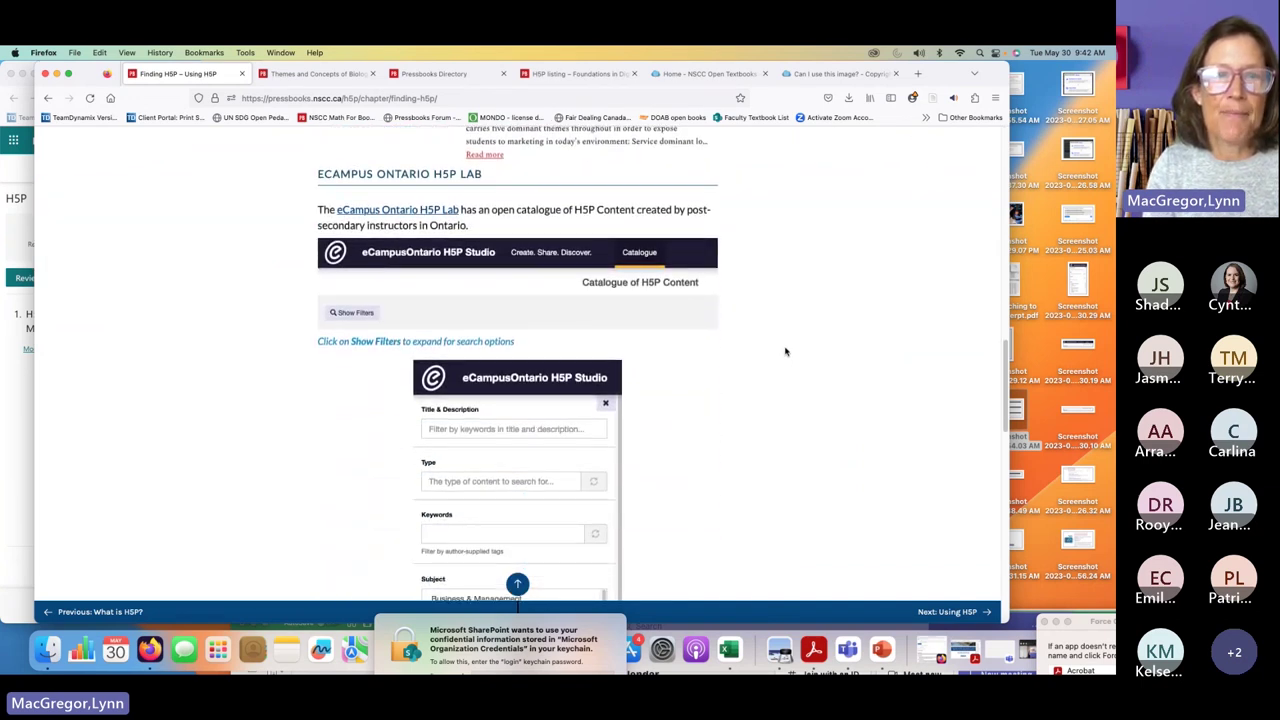
pyautogui.scroll(-10, 785, 351)
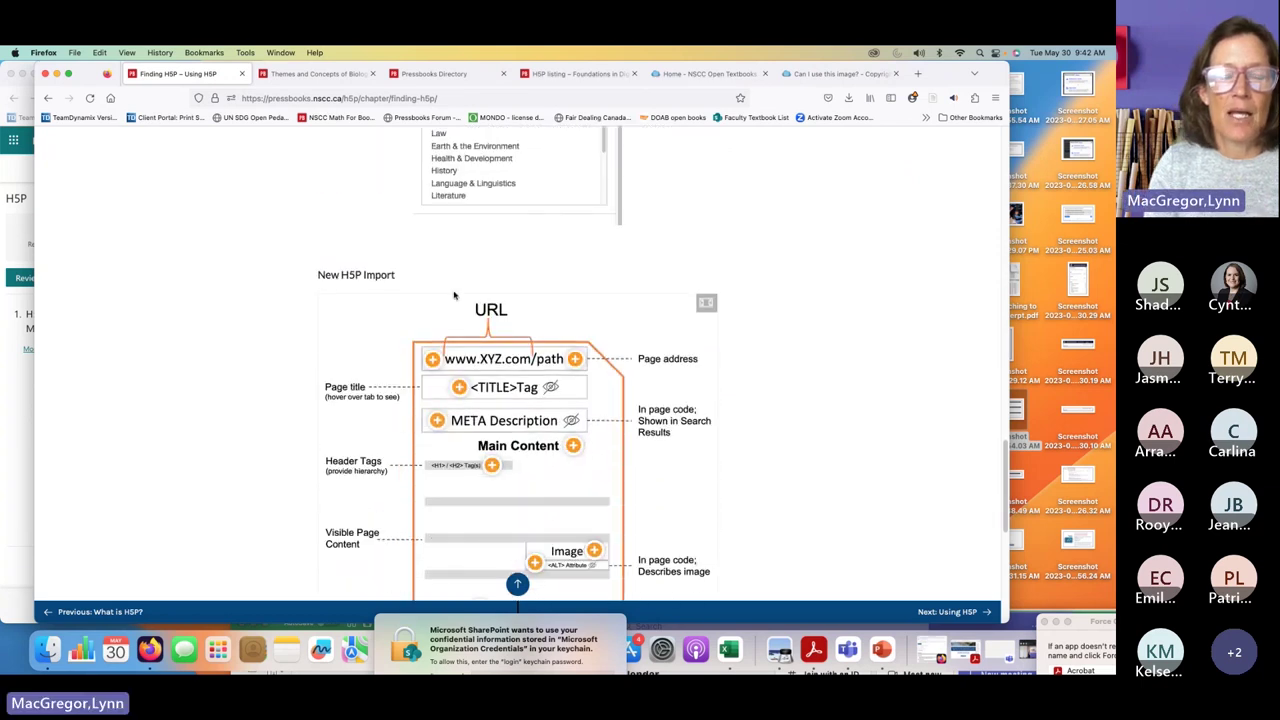
pyautogui.moveTo(316, 275); pyautogui.dragTo(408, 277)
pyautogui.scroll(-3, 865, 372)
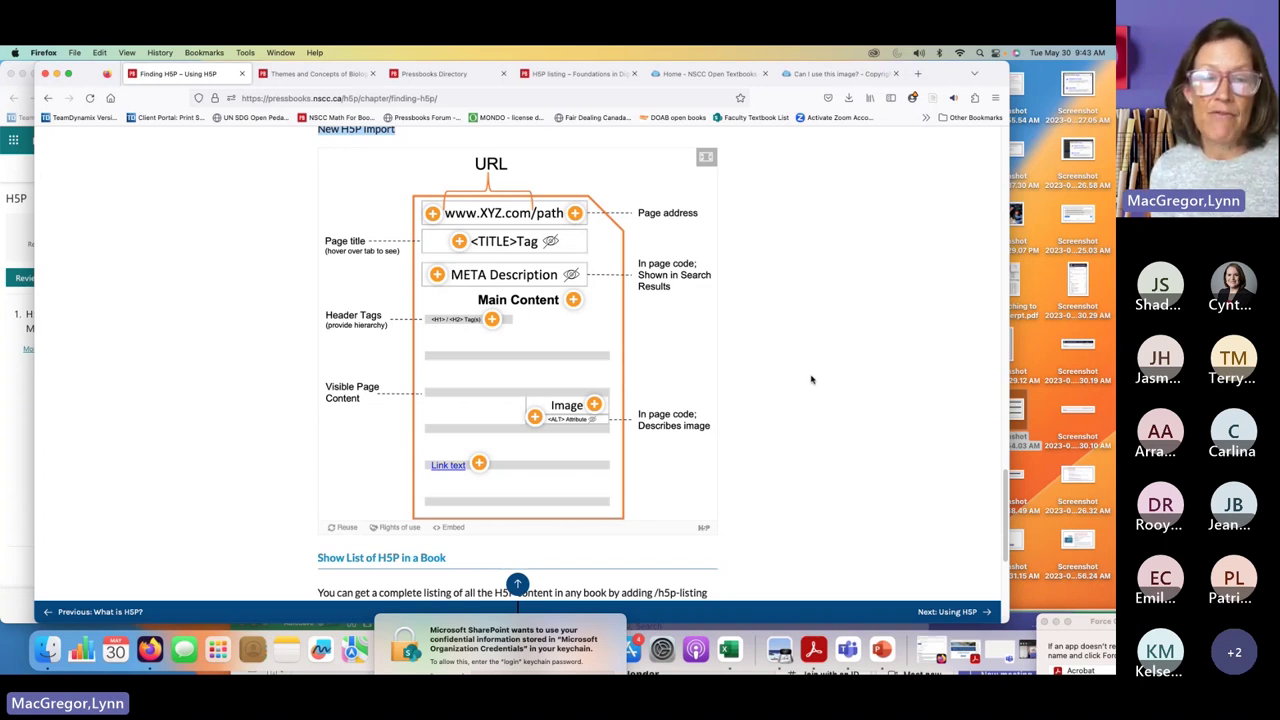
pyautogui.scroll(-1, 795, 383)
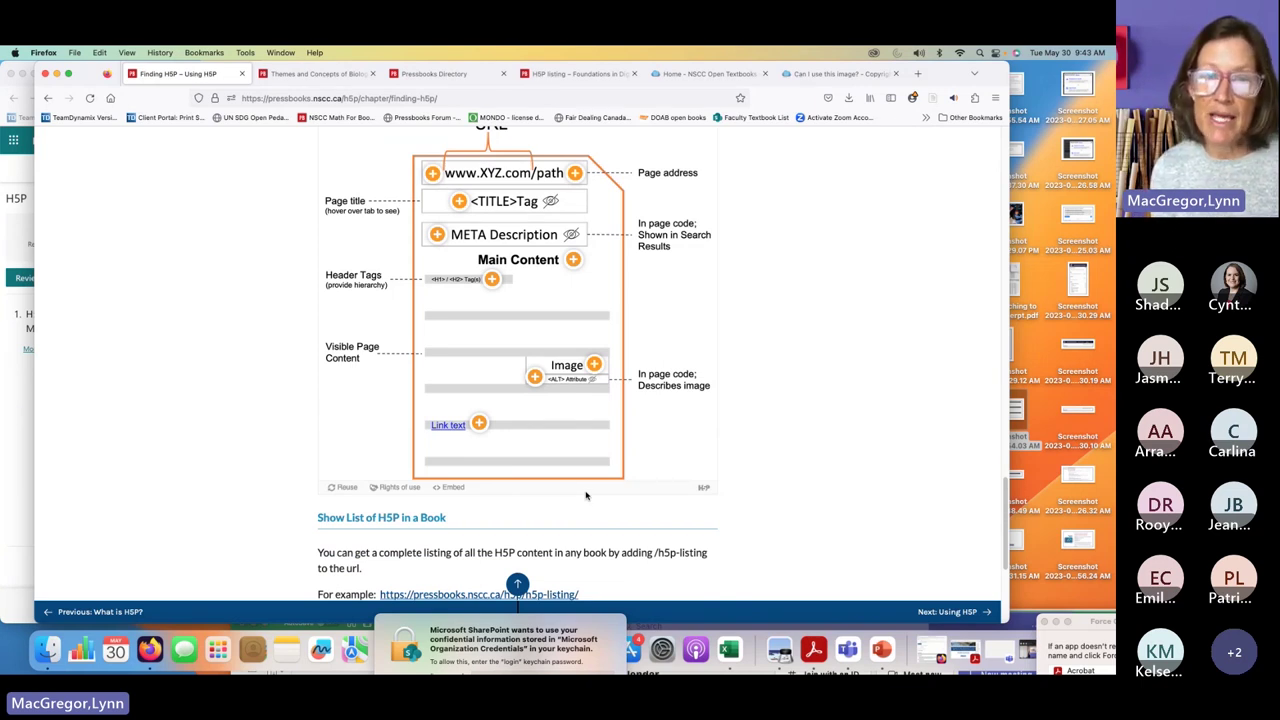
pyautogui.click(452, 488)
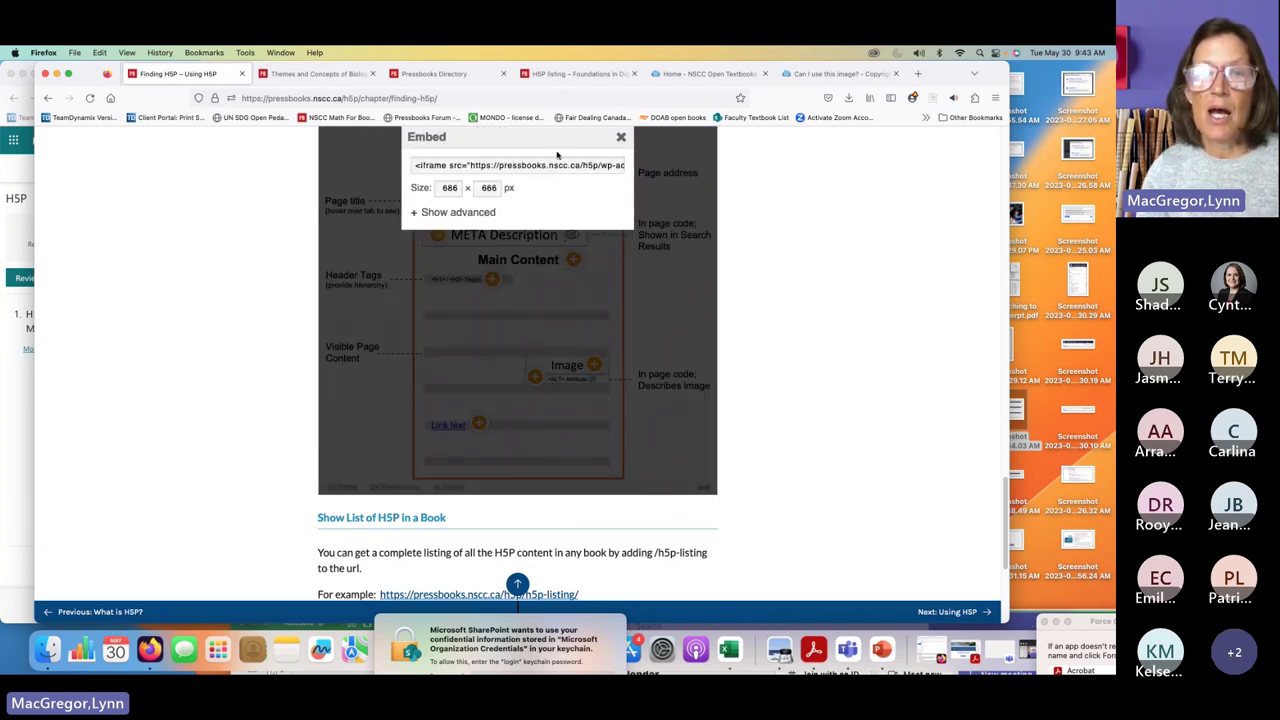
pyautogui.click(620, 136)
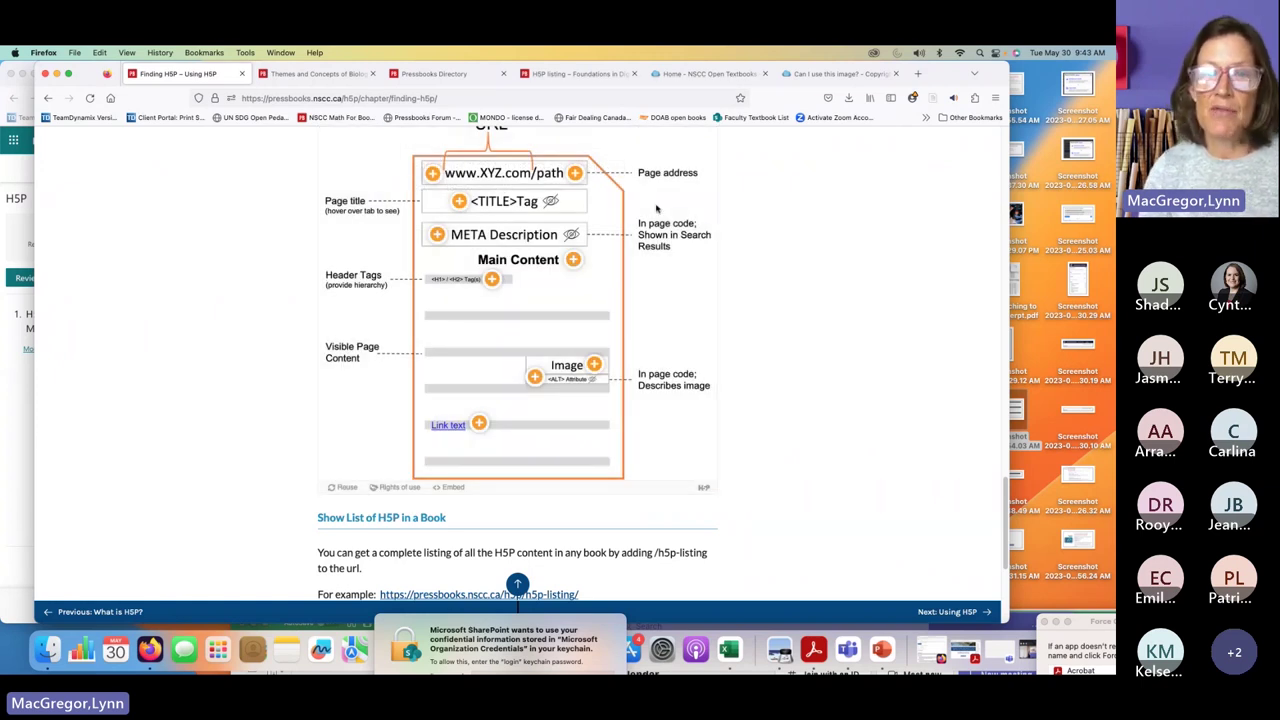
pyautogui.scroll(1, 749, 347)
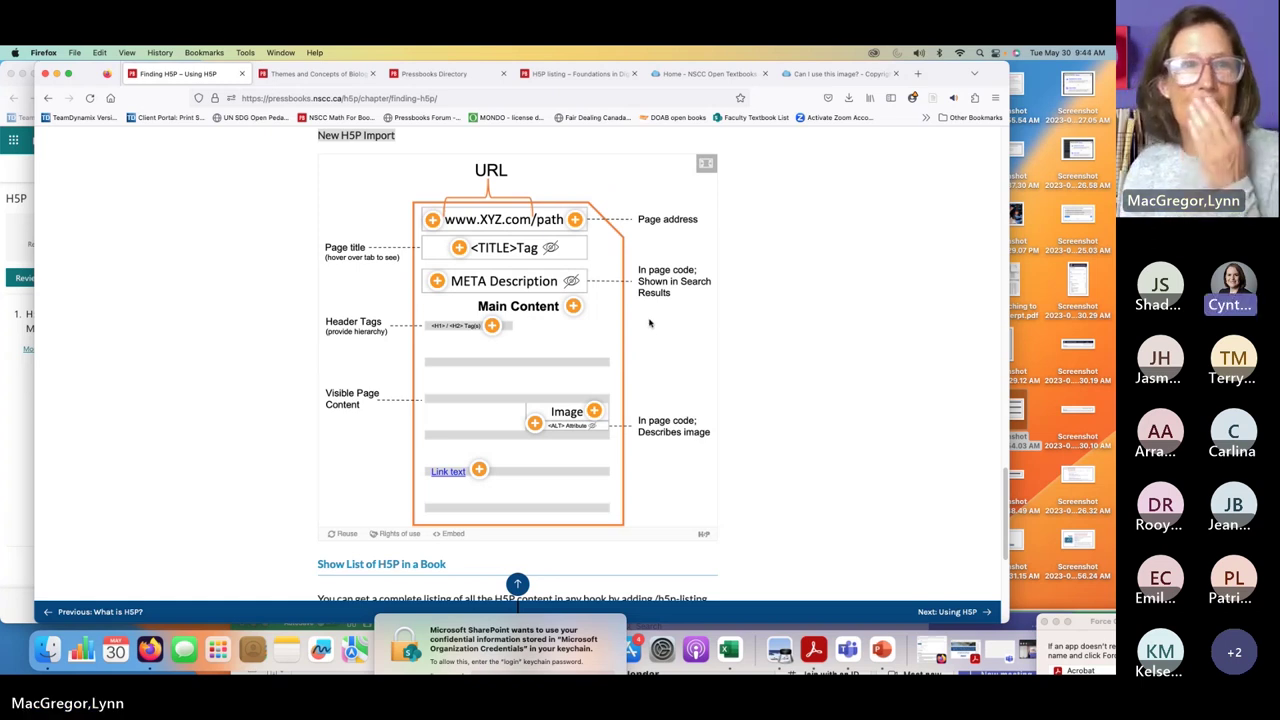
pyautogui.scroll(3, 644, 320)
pyautogui.scroll(10, 644, 320)
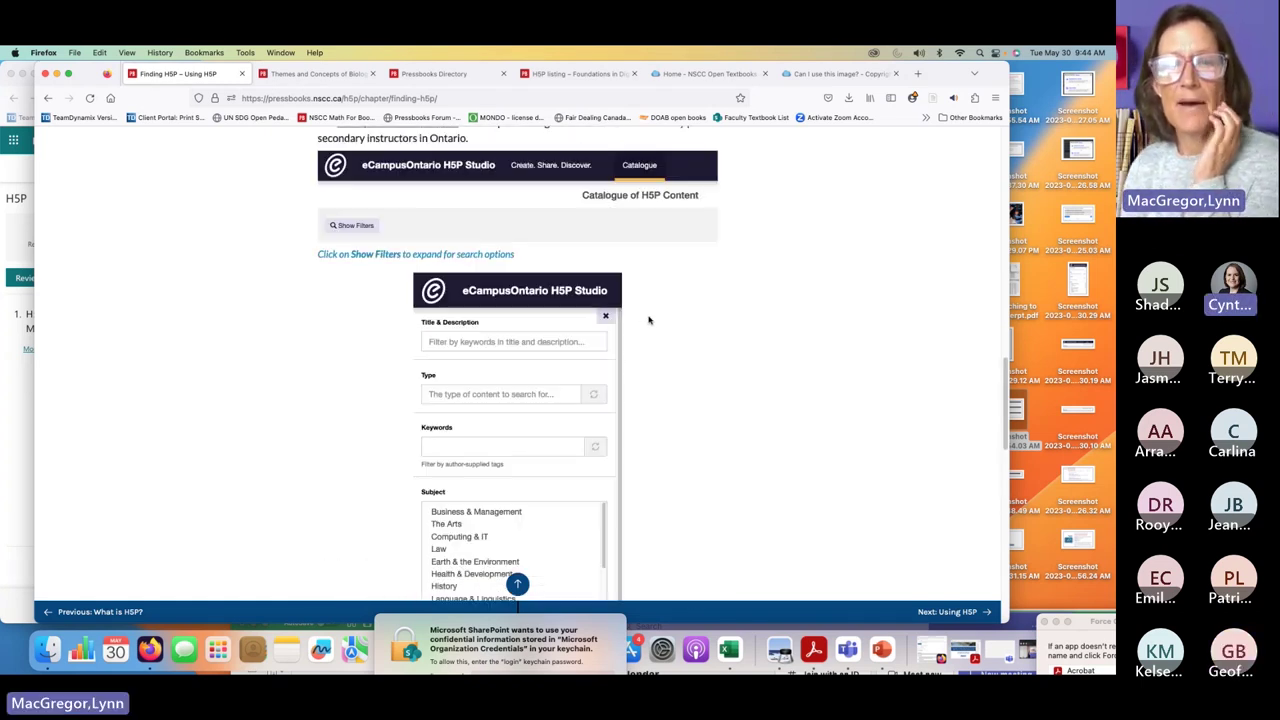
pyautogui.scroll(3, 667, 321)
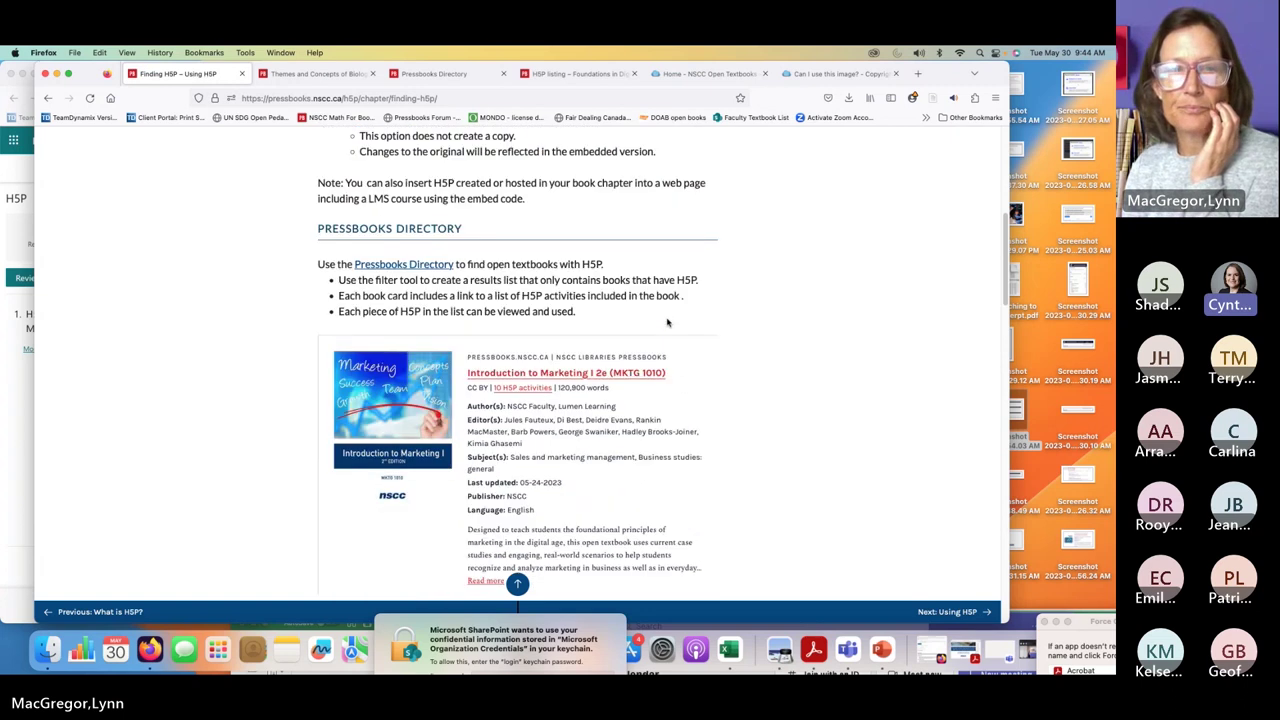
pyautogui.scroll(-12, 666, 322)
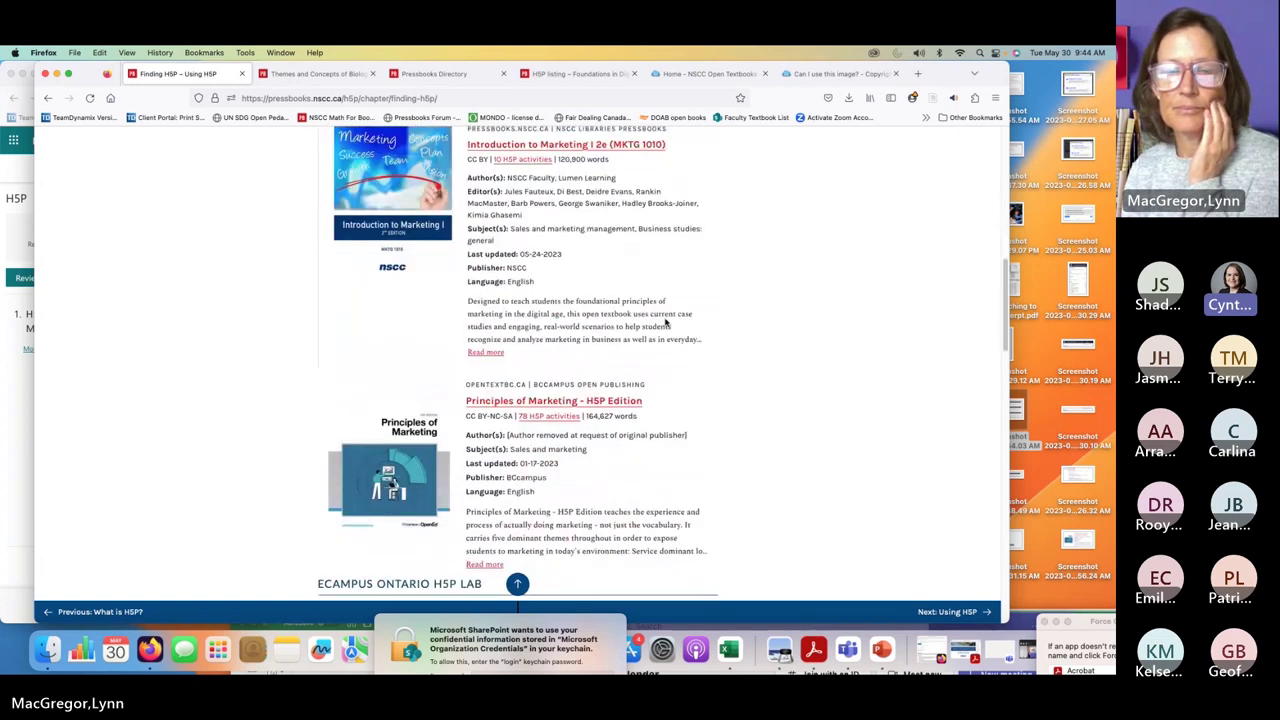
pyautogui.scroll(-2, 665, 322)
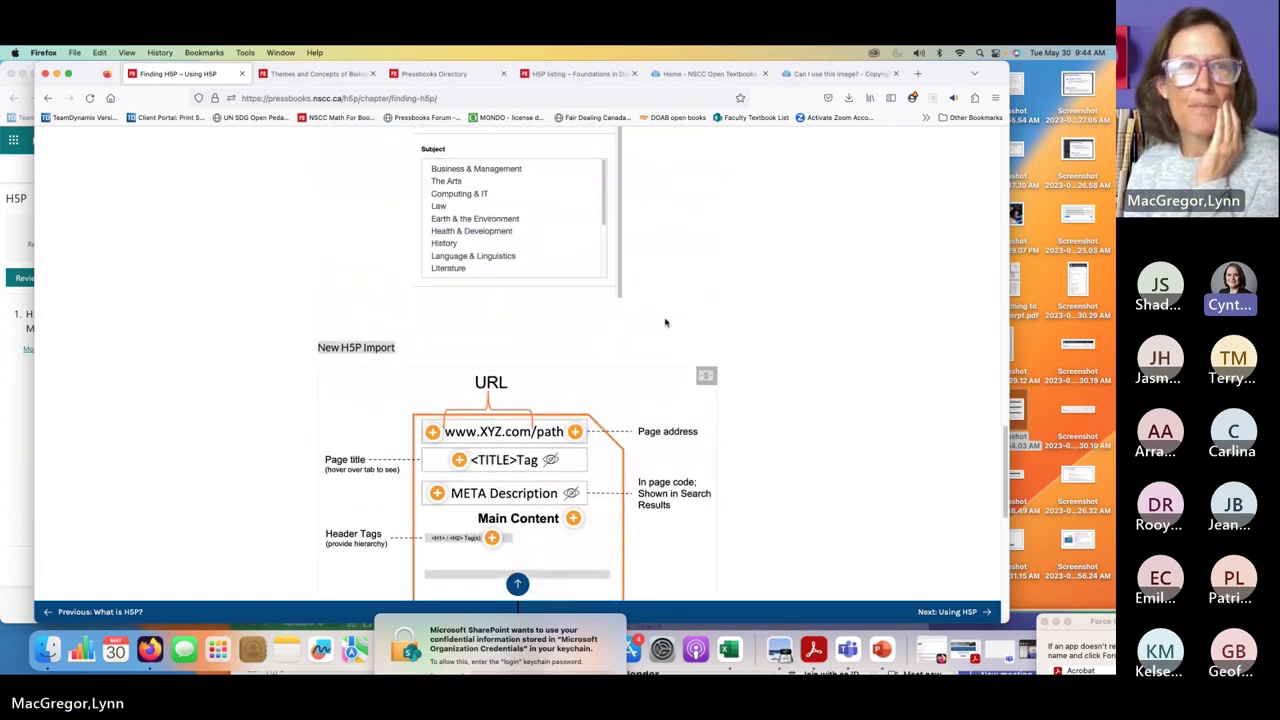
# Step: Return to the Finding H5P chapter editor and select the shortcode [h5p id="45"] below "New H5P Import"
pyautogui.click(47, 98)
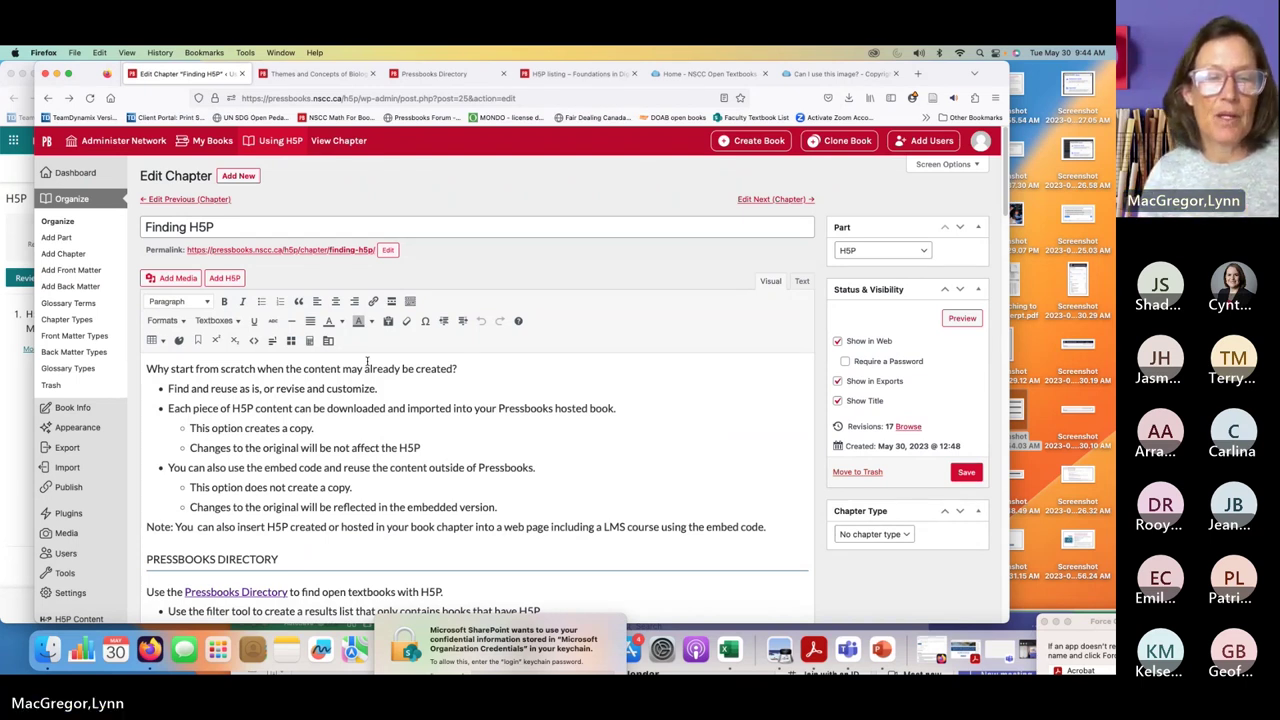
pyautogui.scroll(-15, 367, 362)
pyautogui.click(241, 296)
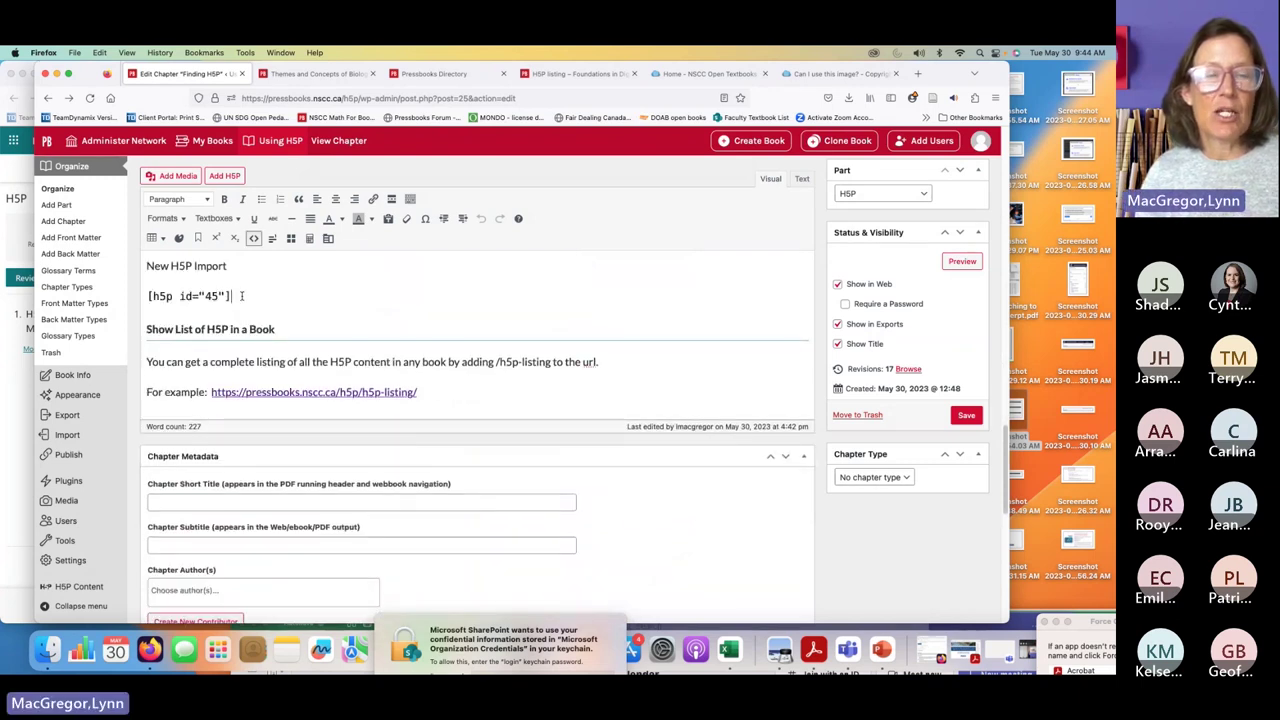
pyautogui.moveTo(241, 296); pyautogui.dragTo(118, 291)
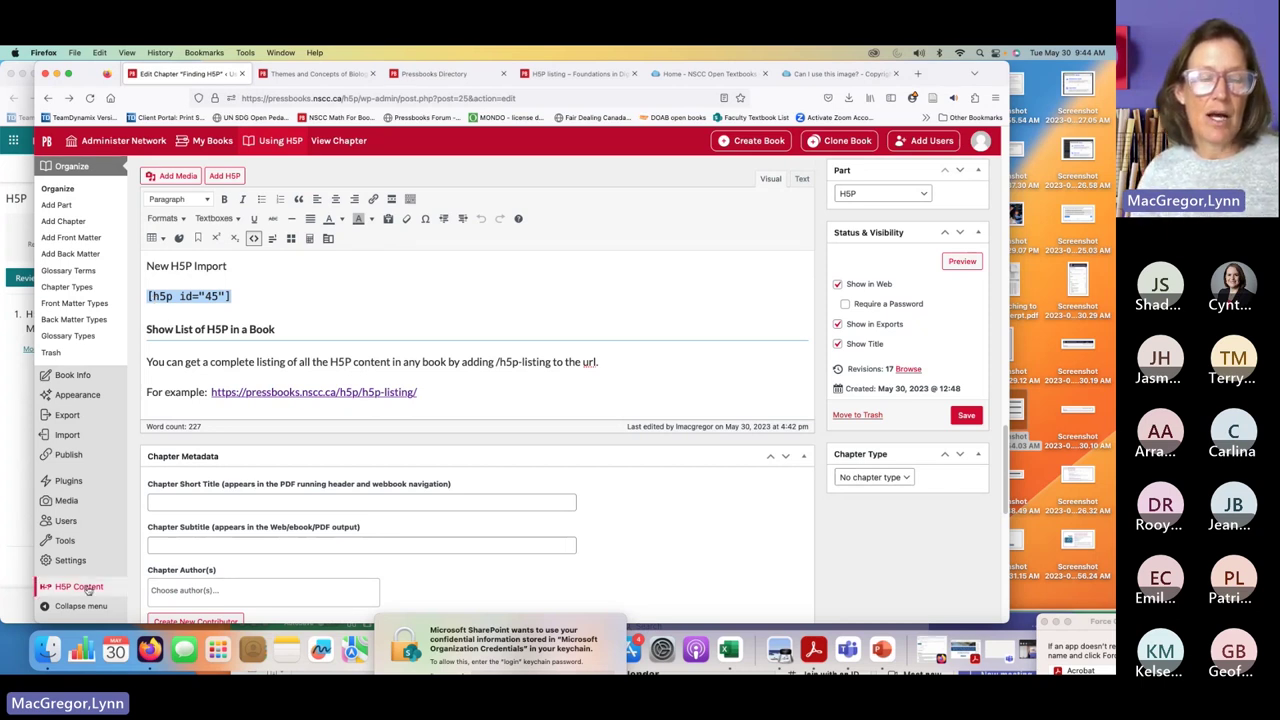
# Step: Open the list of all H5P content in the book and look over the activities' IDs
pyautogui.moveTo(88, 588)
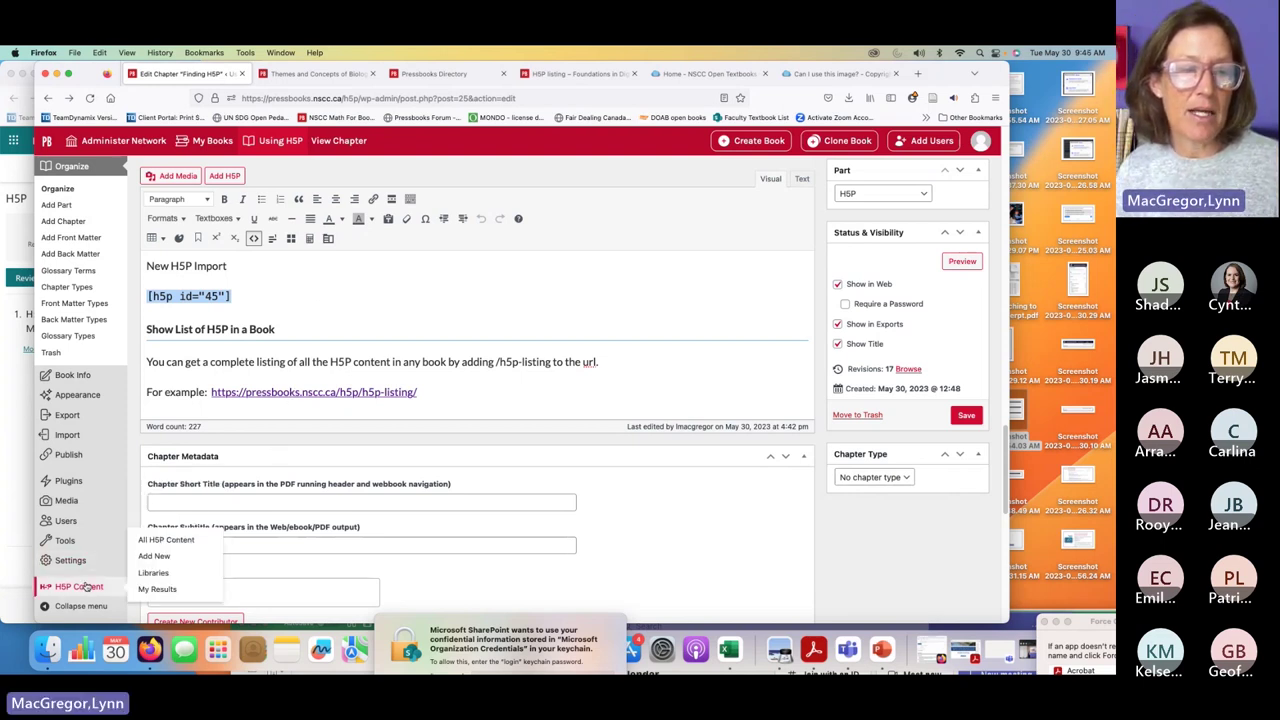
pyautogui.click(163, 541)
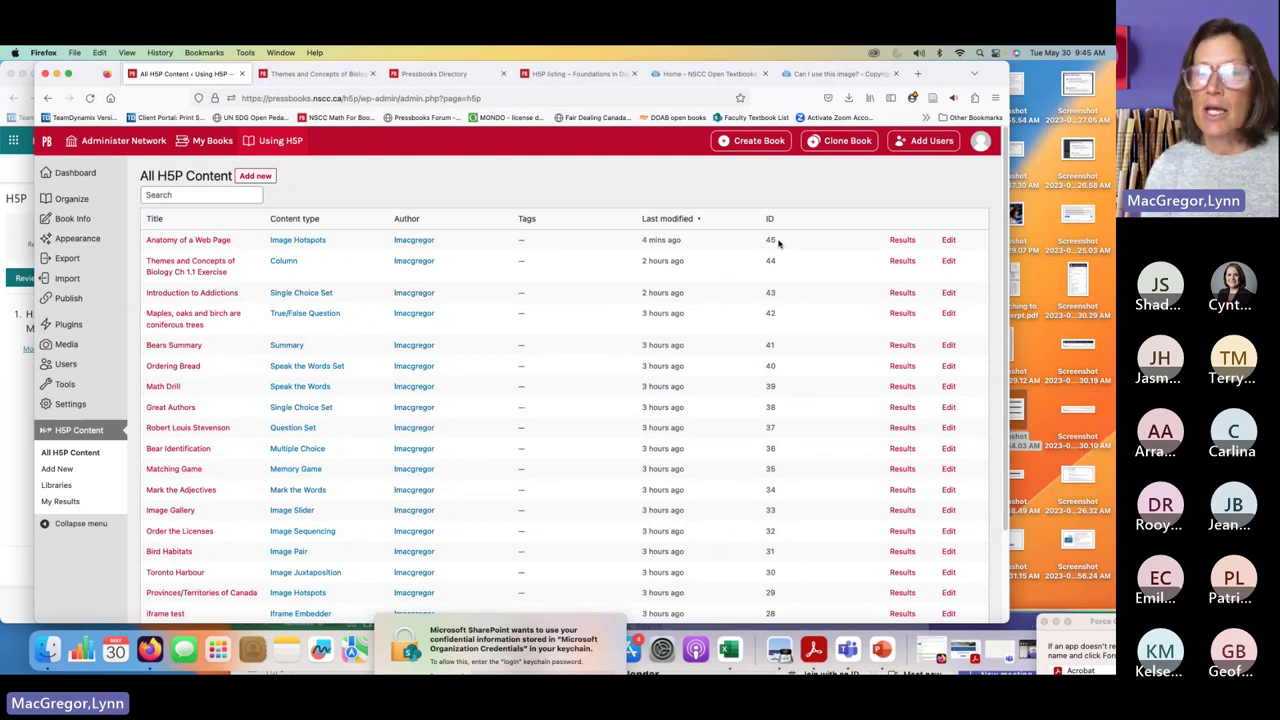
pyautogui.scroll(-1, 780, 246)
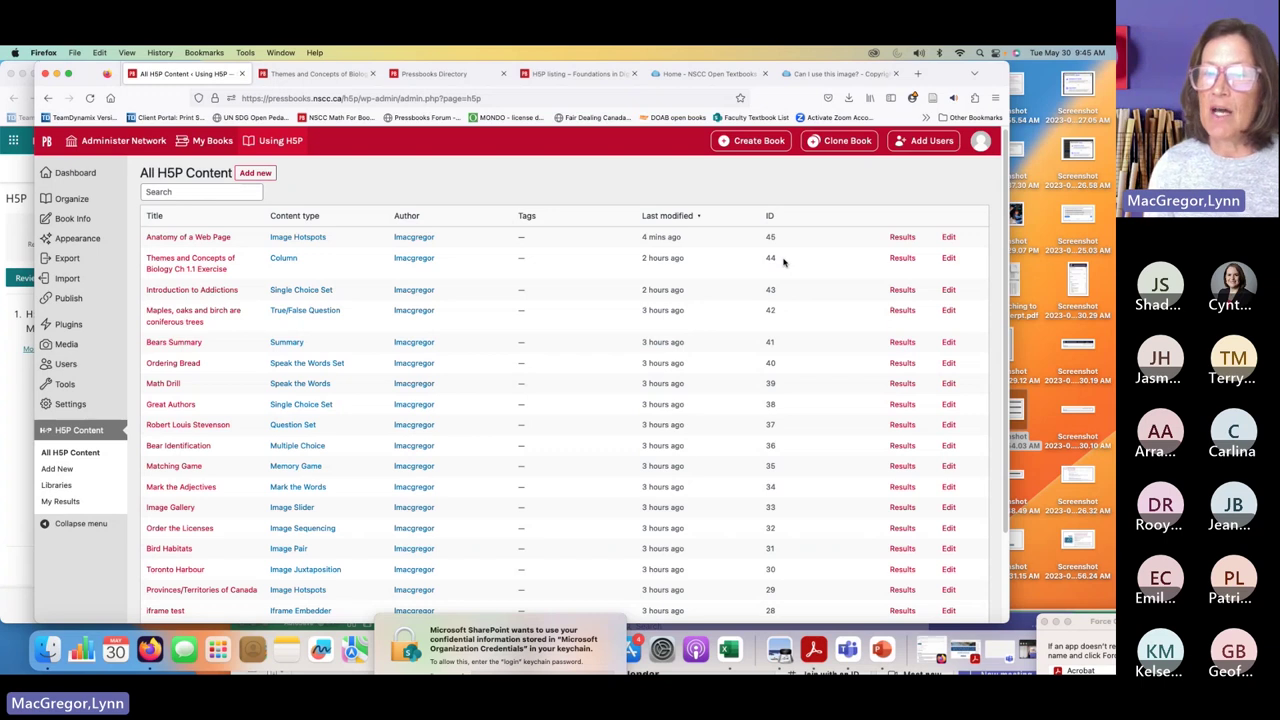
pyautogui.scroll(-2, 783, 262)
pyautogui.scroll(2, 785, 265)
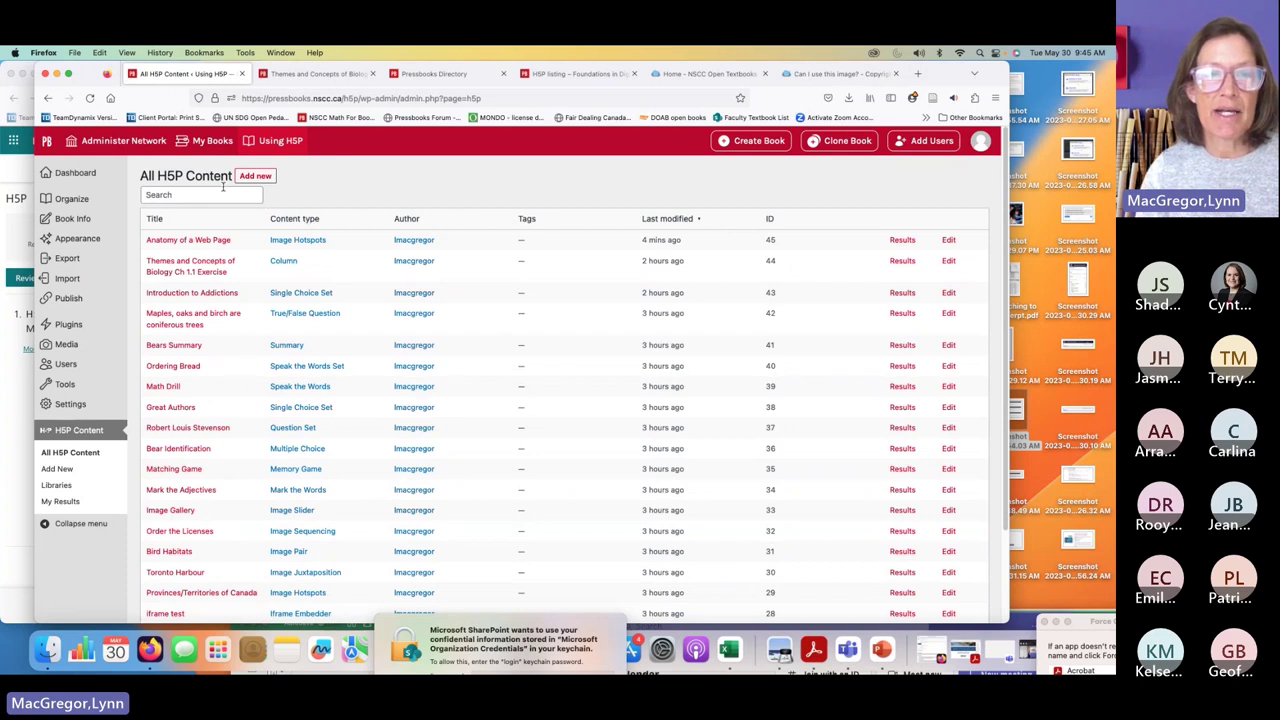
# Step: Sort the H5P content list by content type, and re-sort it by ID
pyautogui.click(296, 222)
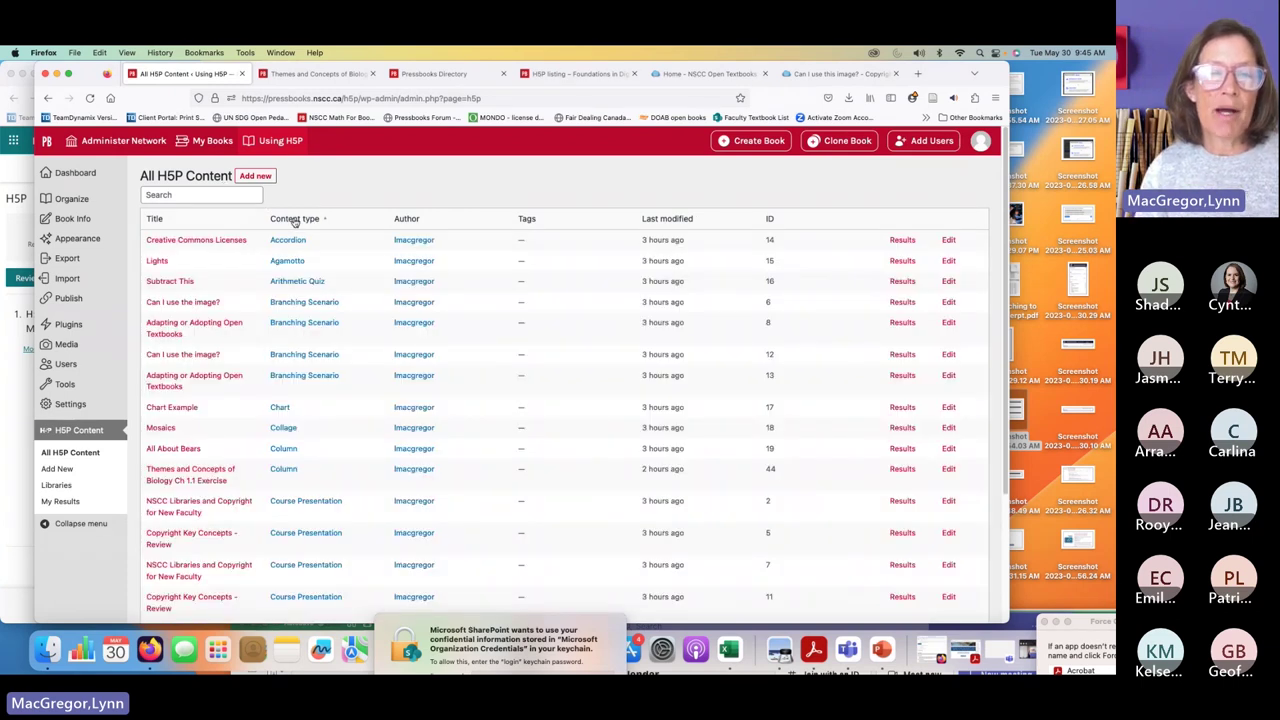
pyautogui.click(770, 220)
pyautogui.click(771, 220)
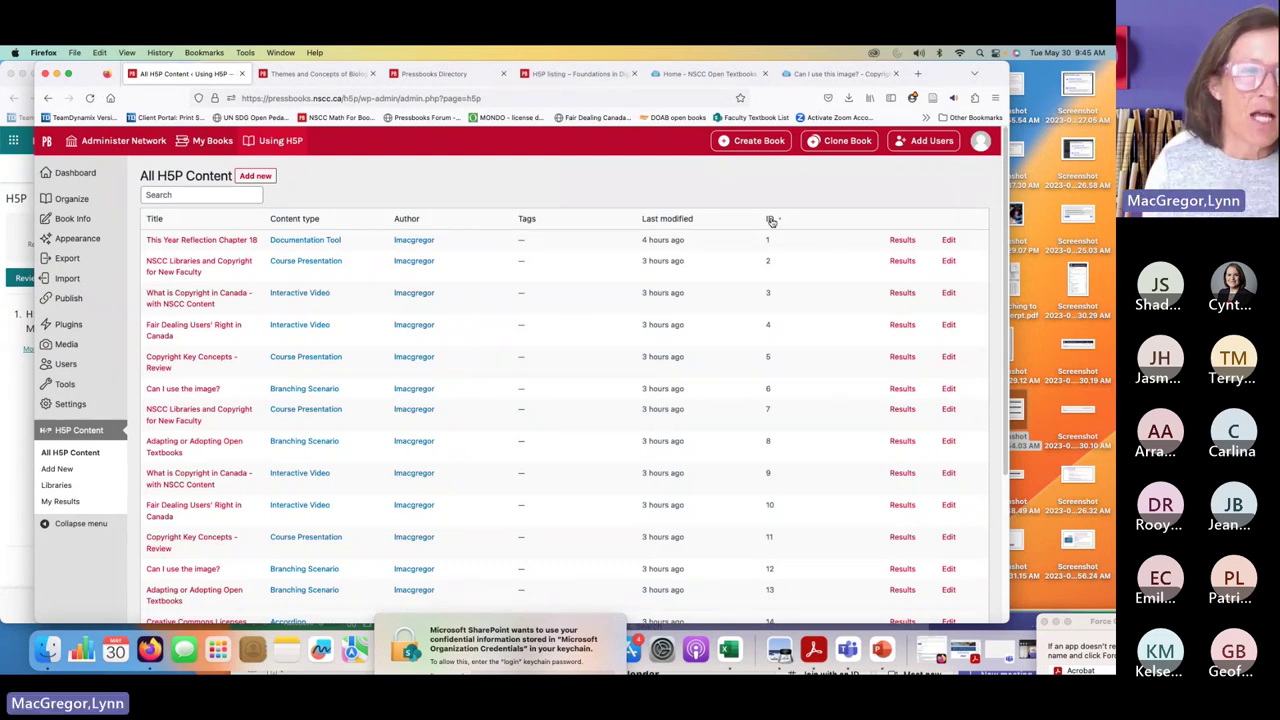
# Step: Search the book's H5P content list for "copyright"
pyautogui.click(207, 194)
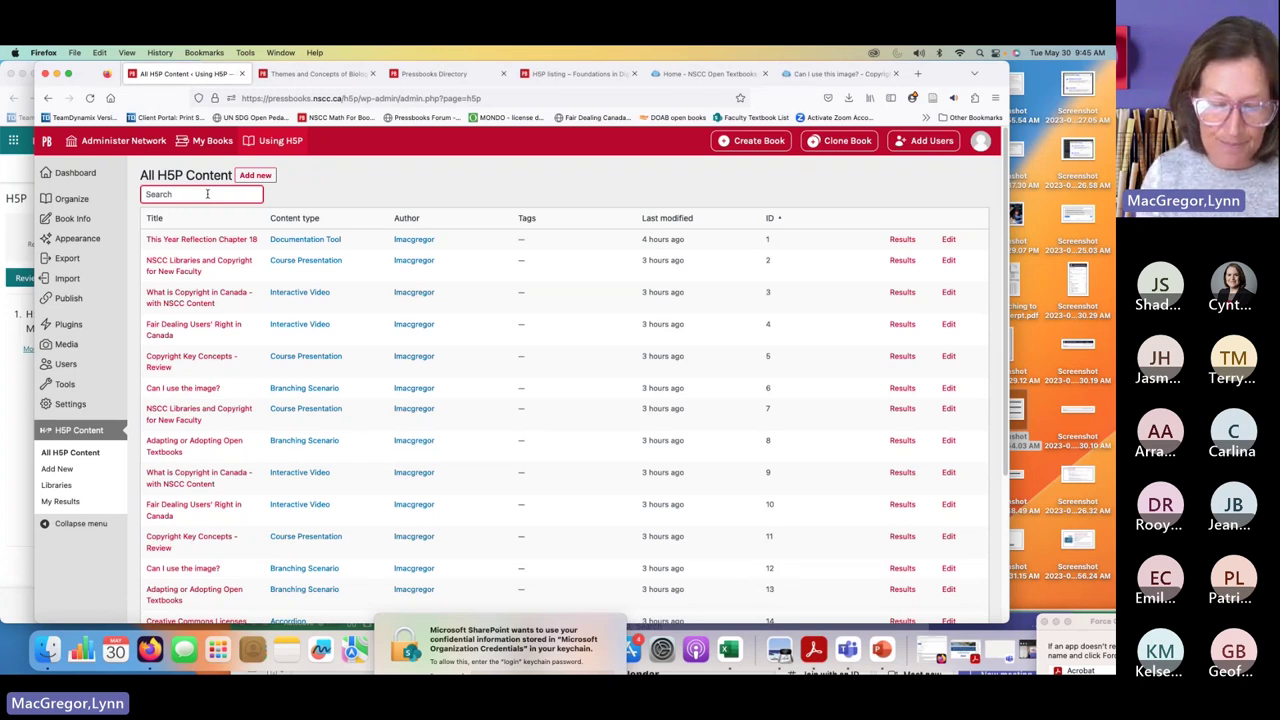
pyautogui.write('copyright')
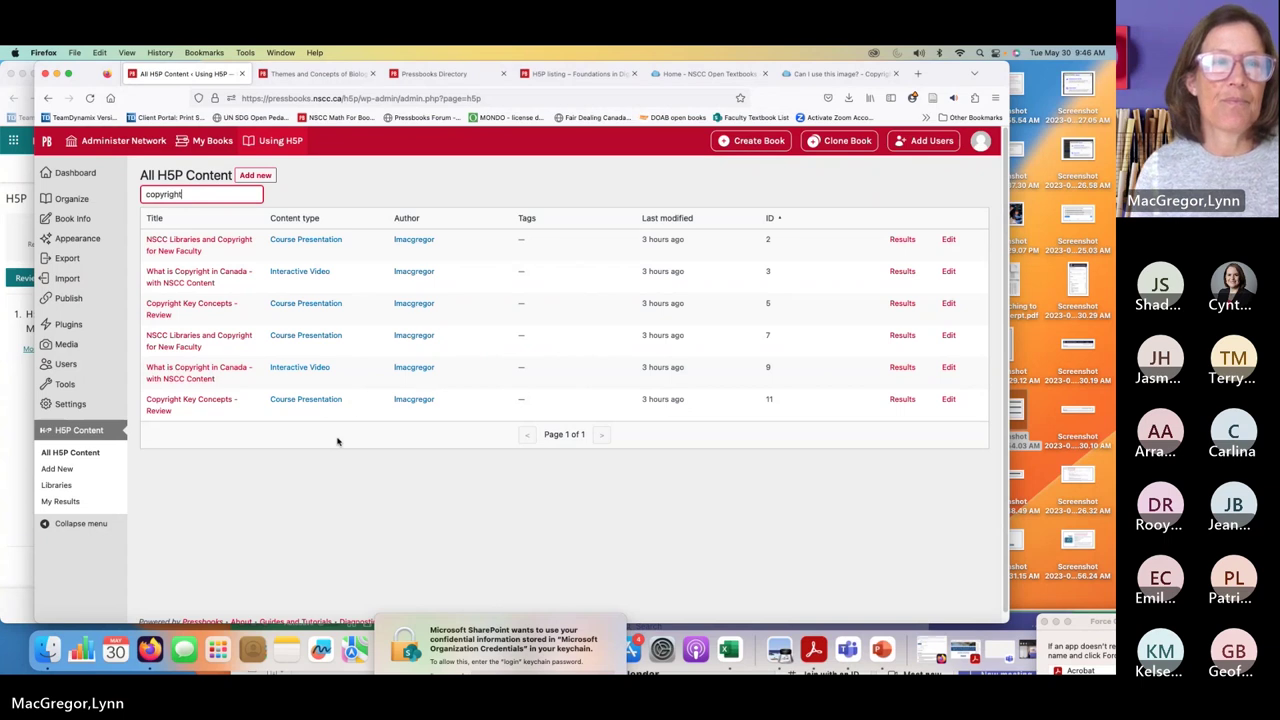
# Step: Visit the Using H5P book and open its Finding H5P chapter from the contents
pyautogui.moveTo(208, 145)
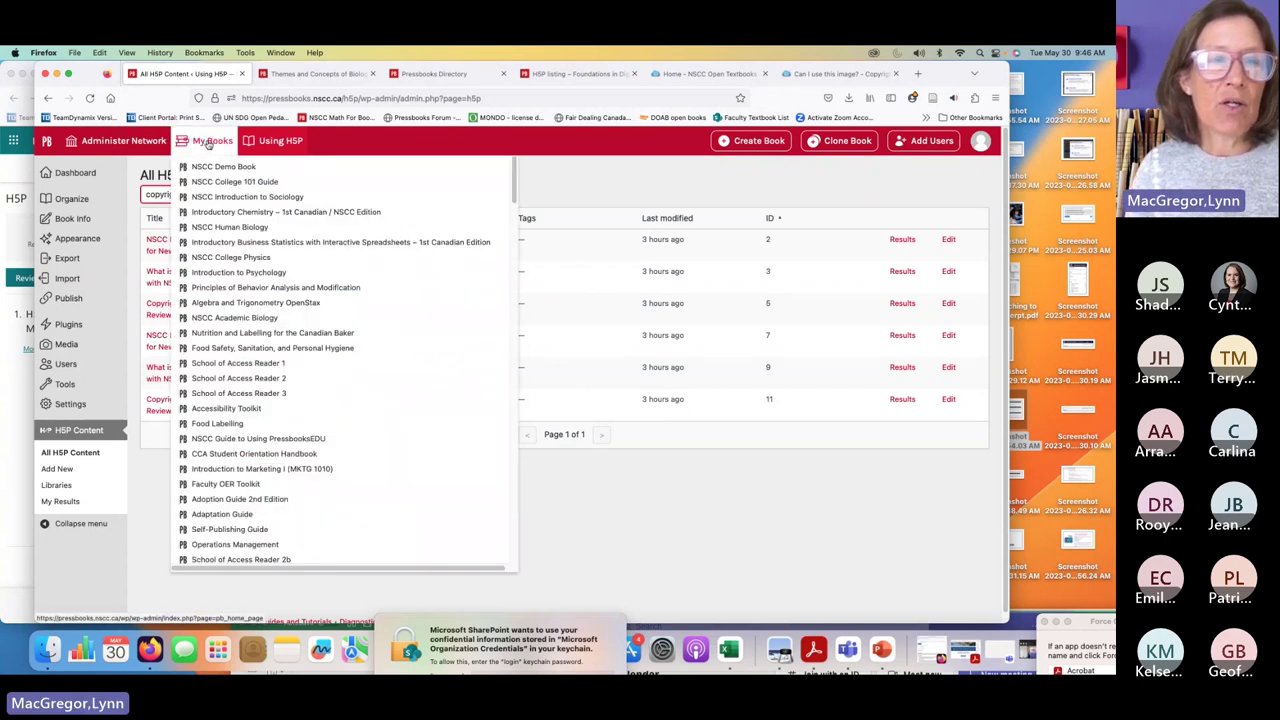
pyautogui.click(275, 142)
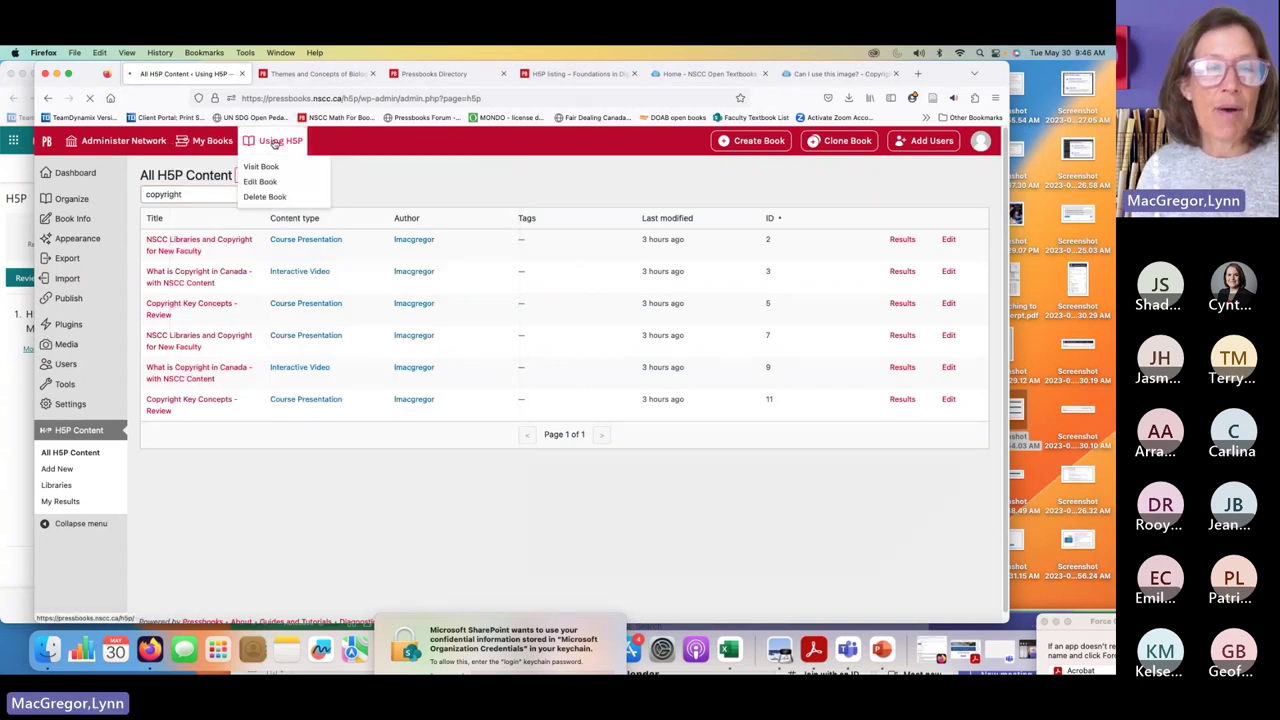
pyautogui.scroll(-6, 532, 331)
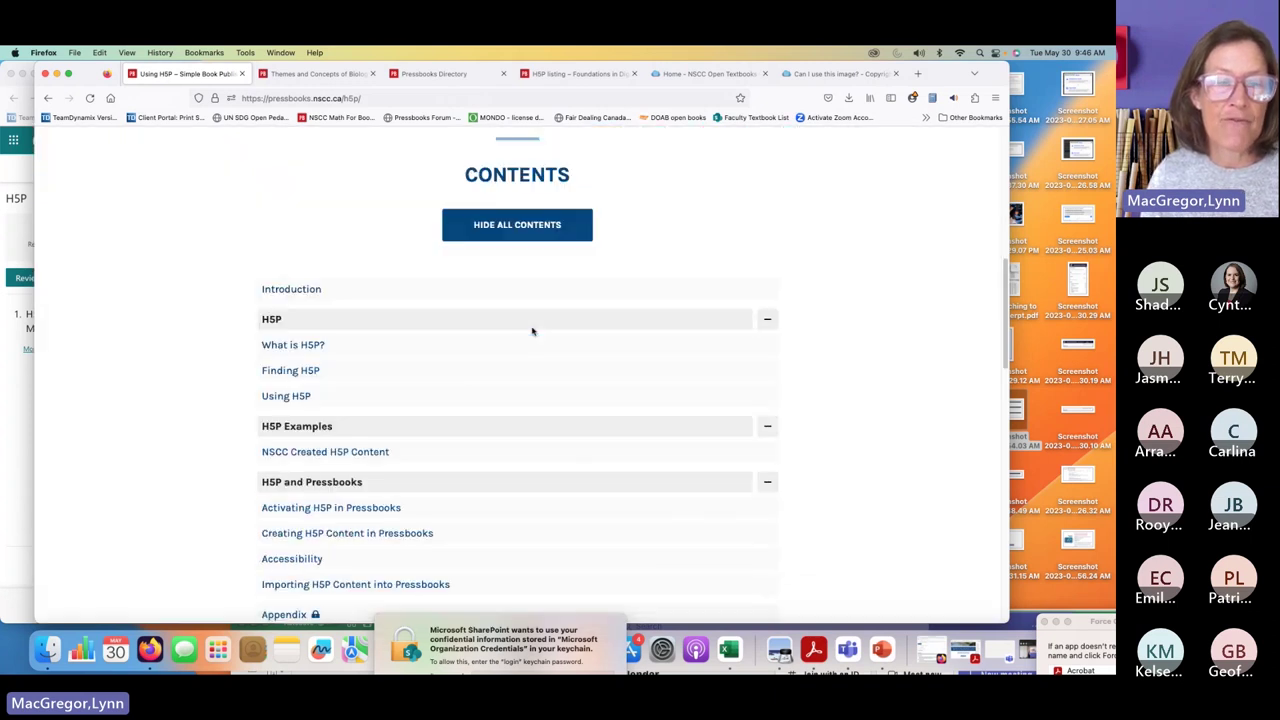
pyautogui.scroll(-2, 532, 331)
pyautogui.click(285, 236)
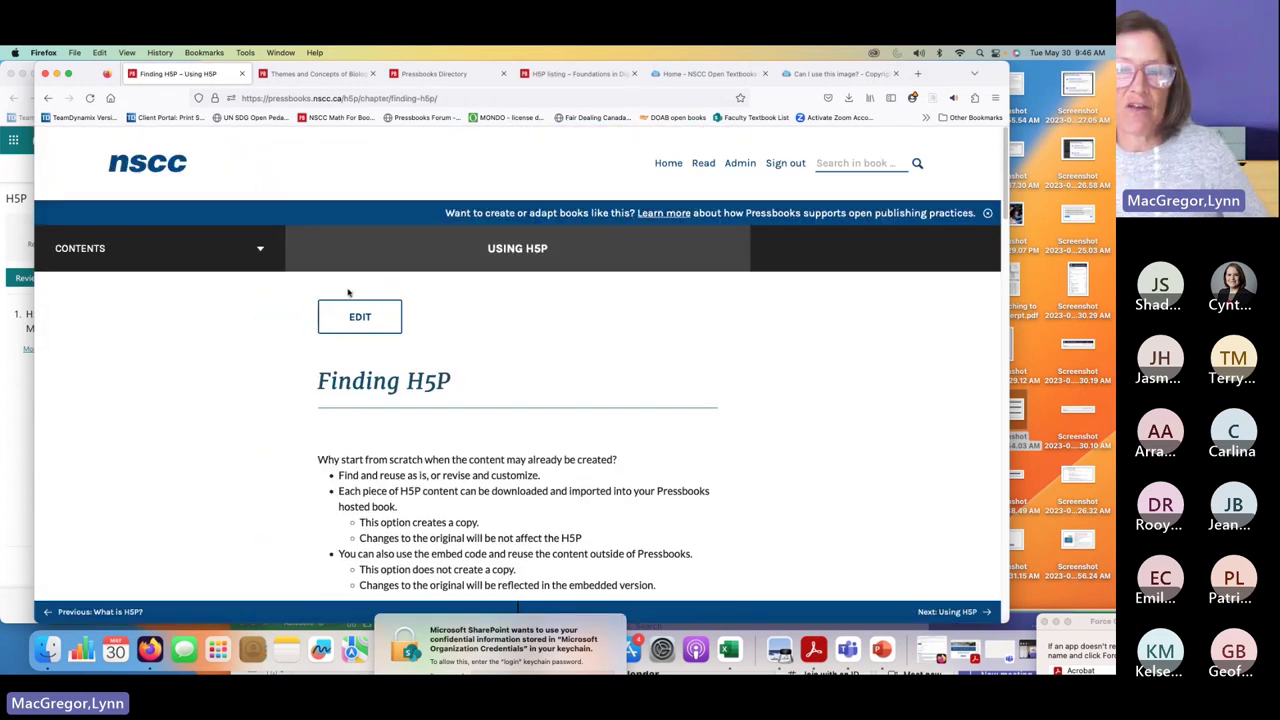
# Step: Open the eCampusOntario H5P Studio catalogue through the eCampus Ontario H5P Lab link in the Finding H5P chapter
pyautogui.scroll(-10, 459, 333)
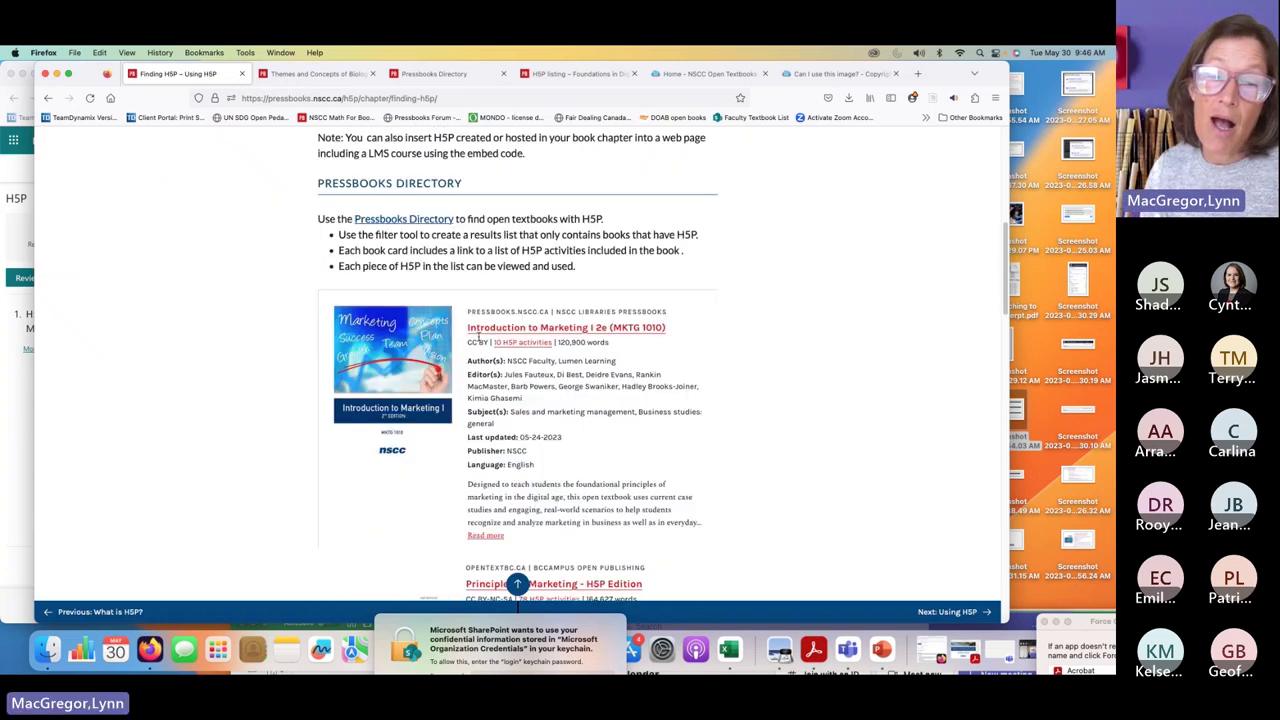
pyautogui.scroll(-4, 481, 341)
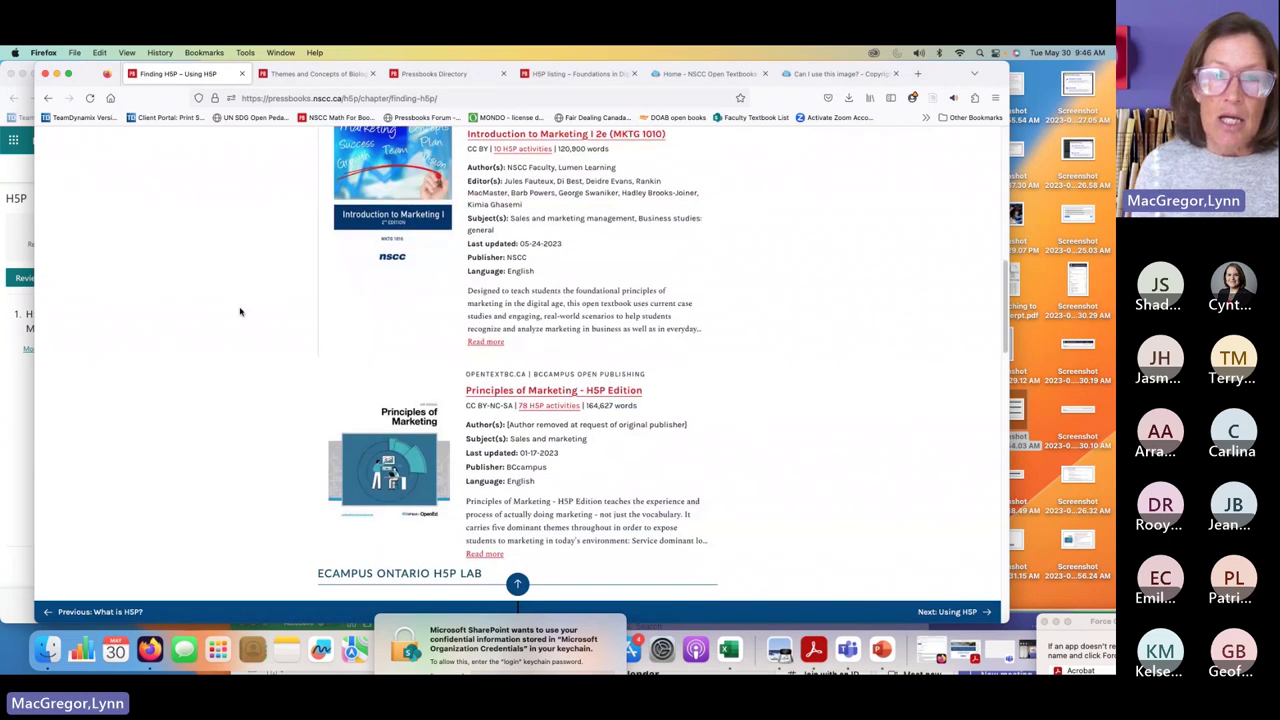
pyautogui.scroll(-2, 240, 312)
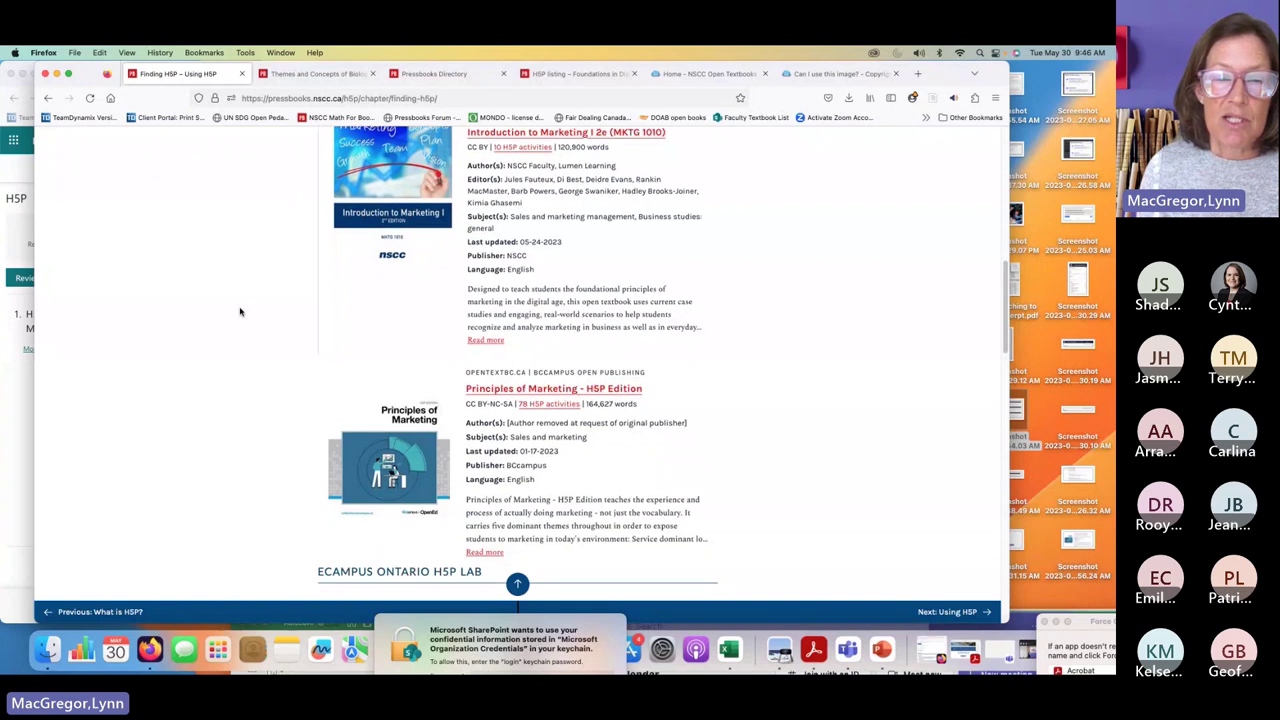
pyautogui.scroll(-2, 240, 312)
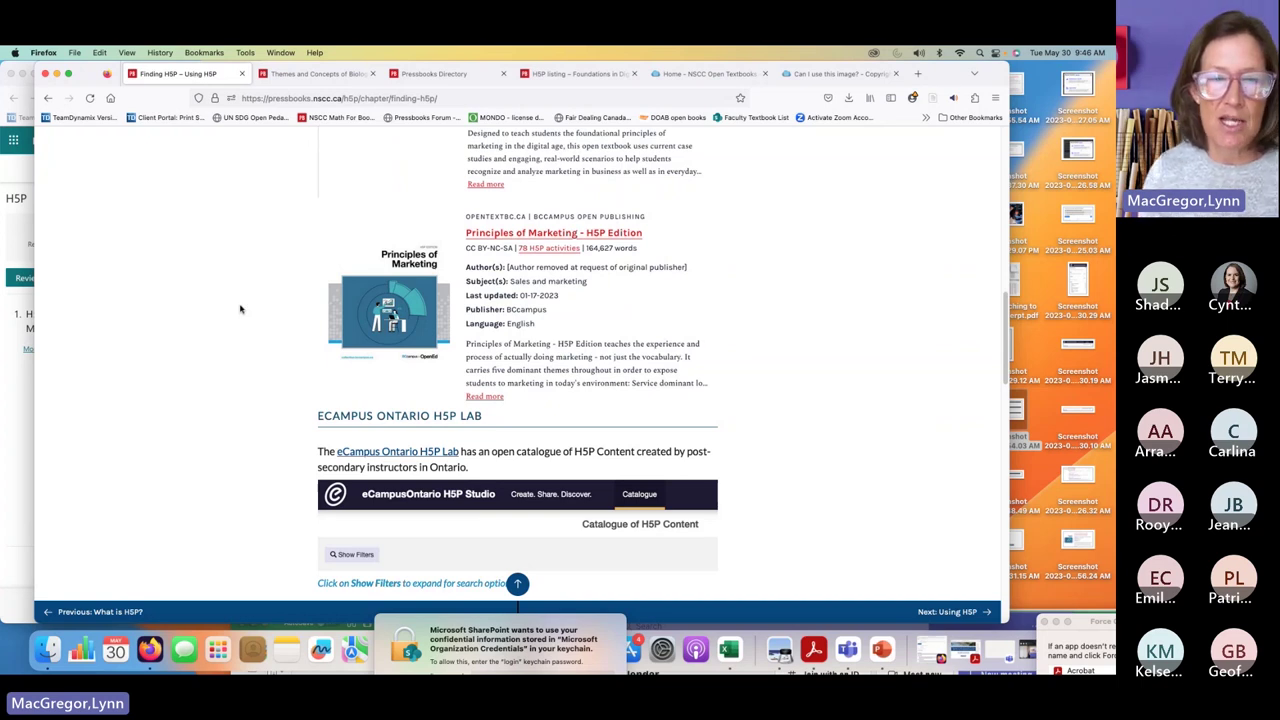
pyautogui.scroll(-1, 236, 307)
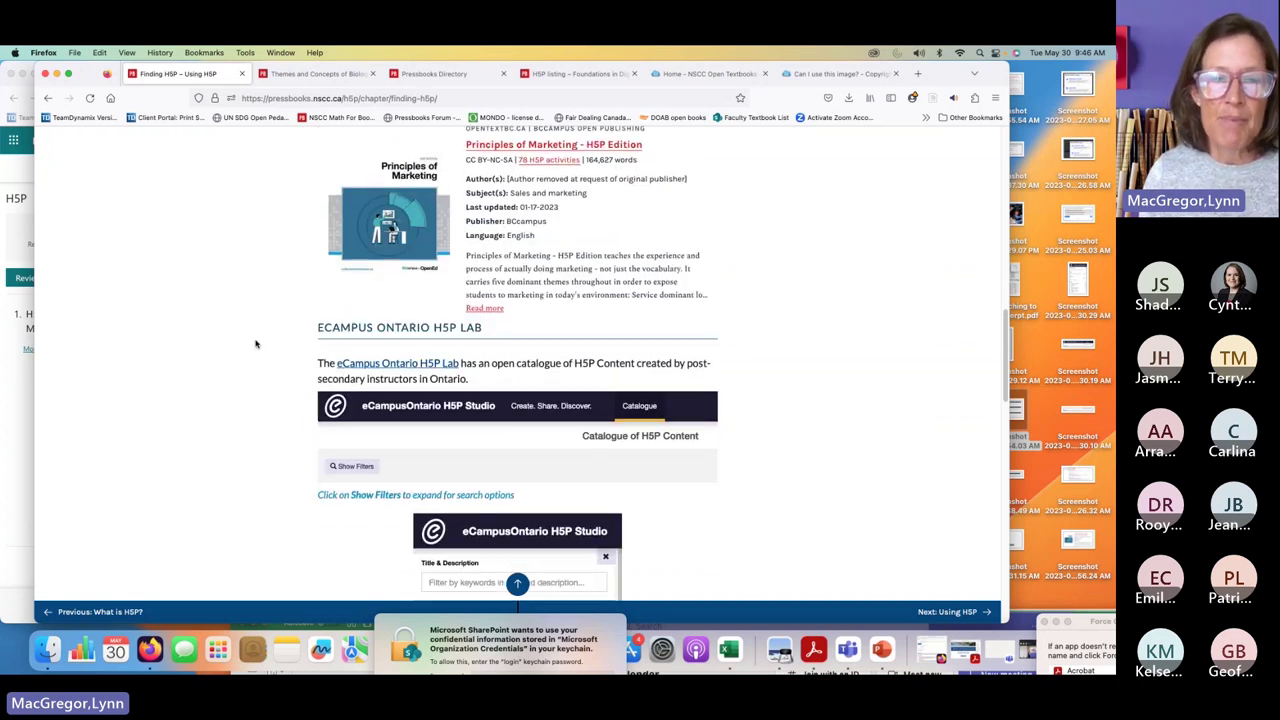
pyautogui.scroll(-1, 503, 390)
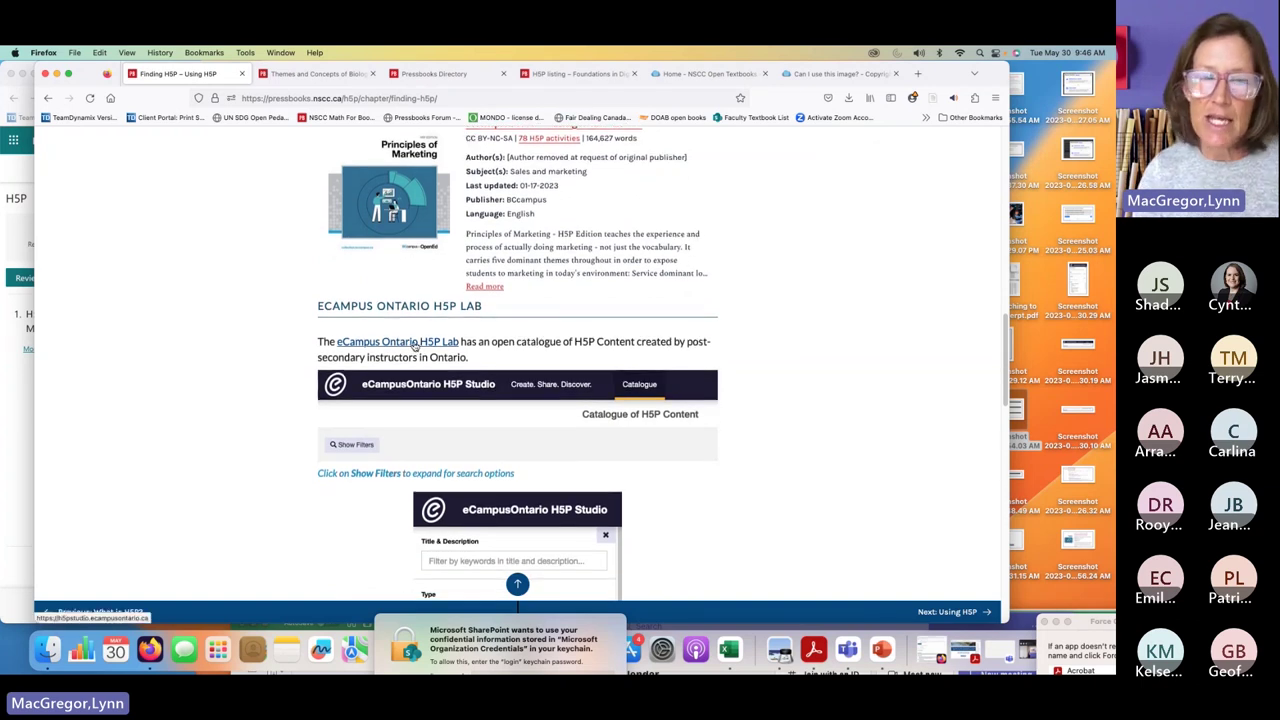
pyautogui.click(413, 344)
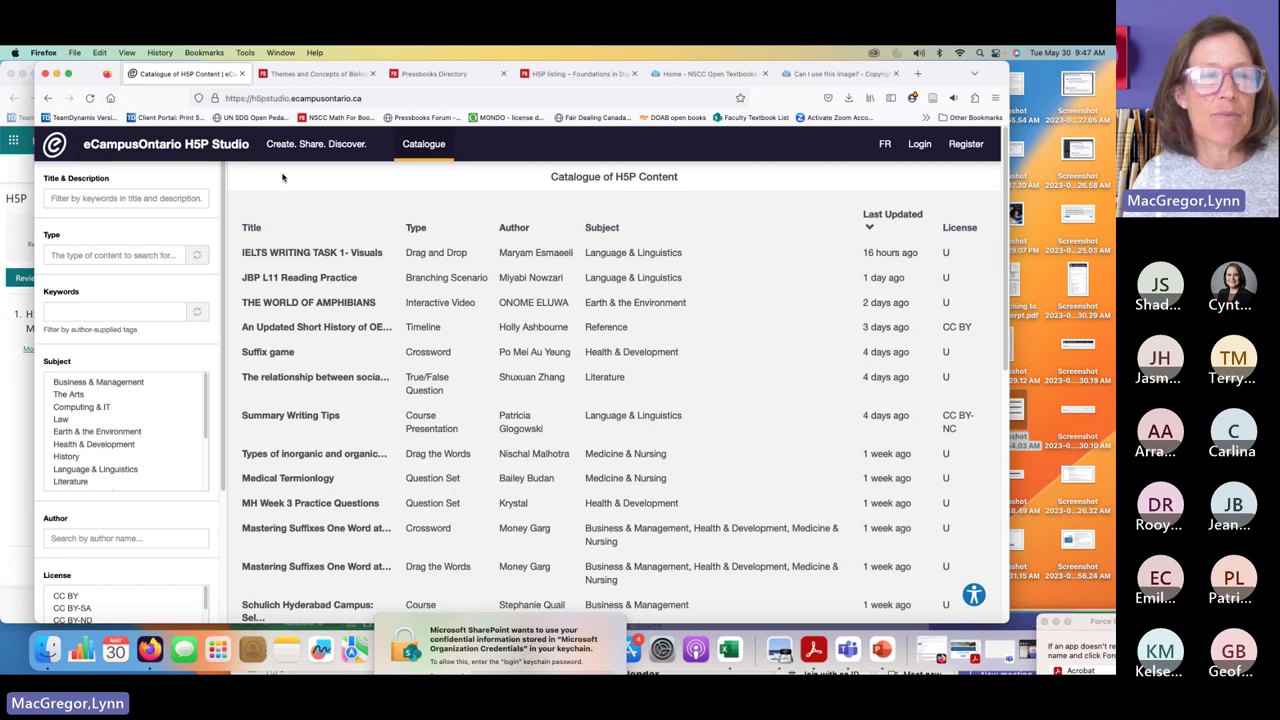
pyautogui.click(169, 148)
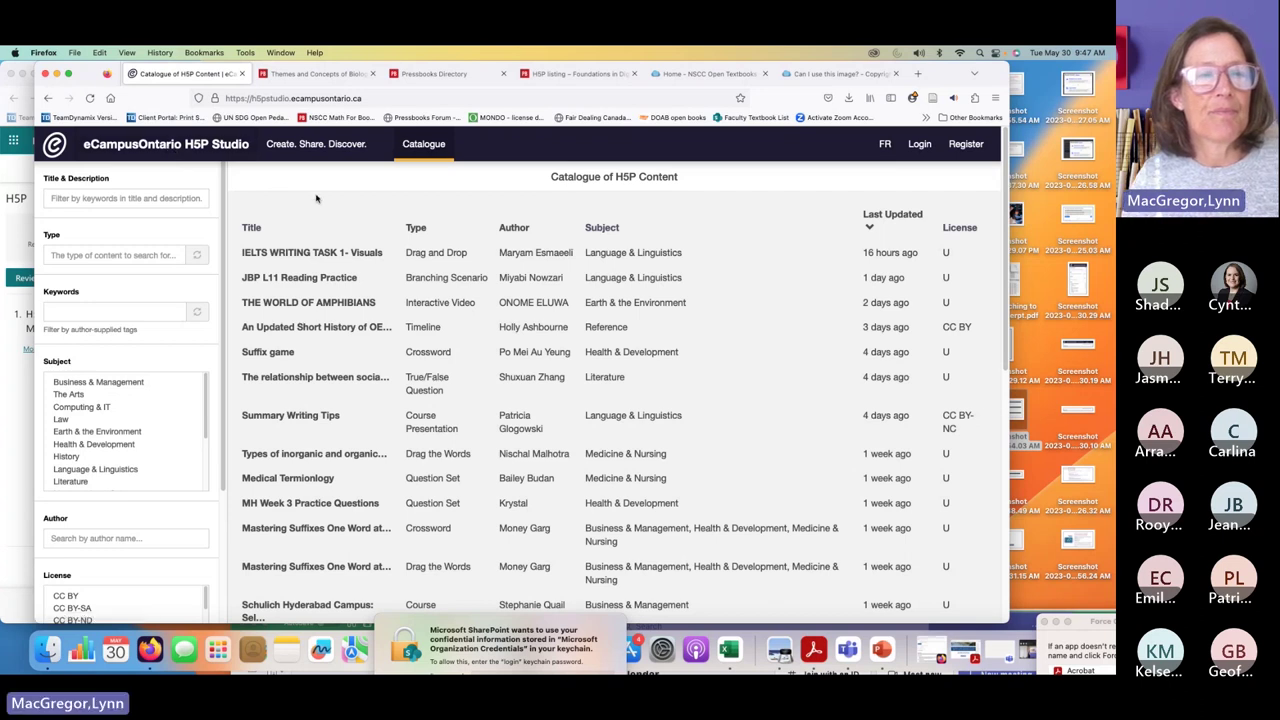
# Step: Search the H5P Studio catalogue for content with "marketing" in its title or description
pyautogui.scroll(-2, 316, 198)
pyautogui.scroll(2, 250, 230)
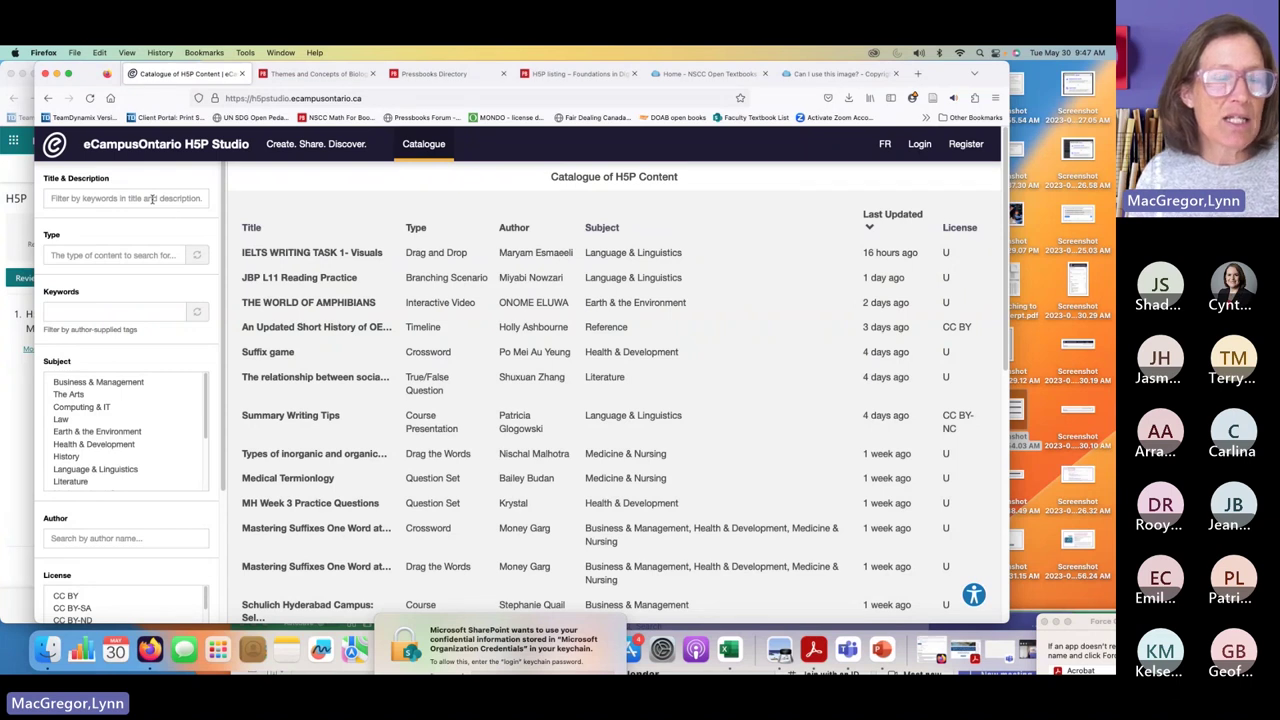
pyautogui.click(152, 199)
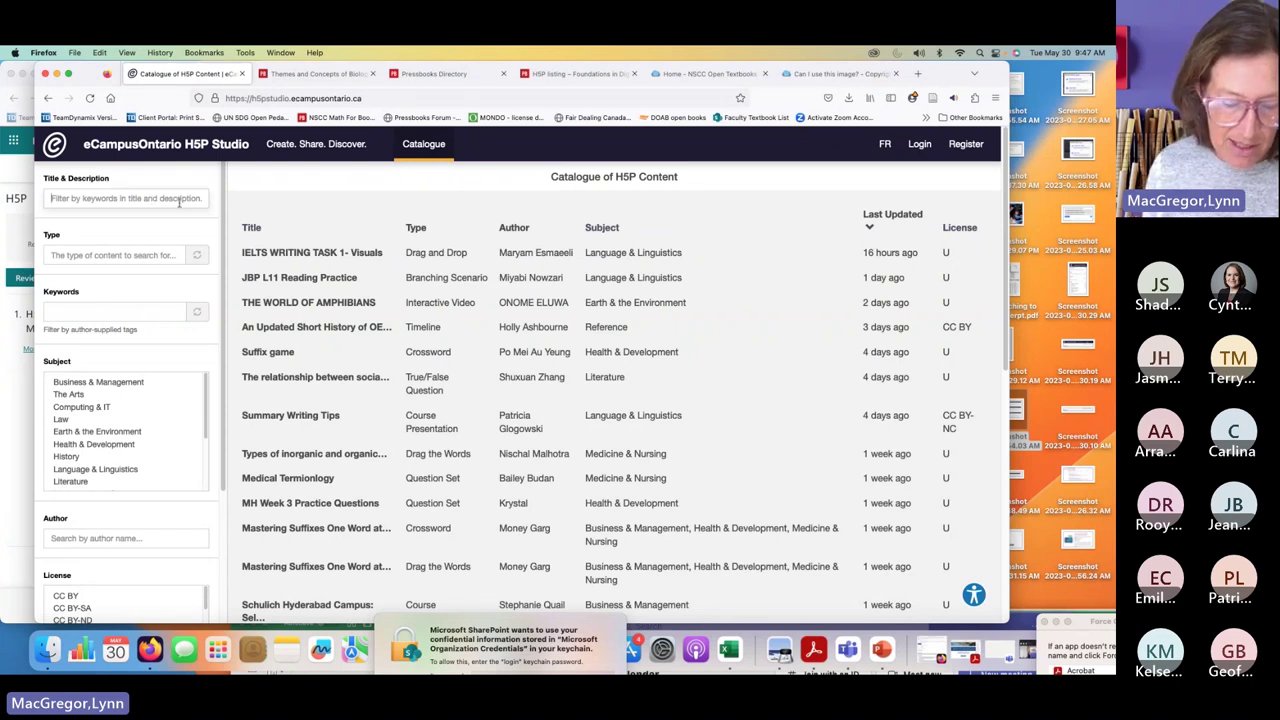
pyautogui.write('marketing')
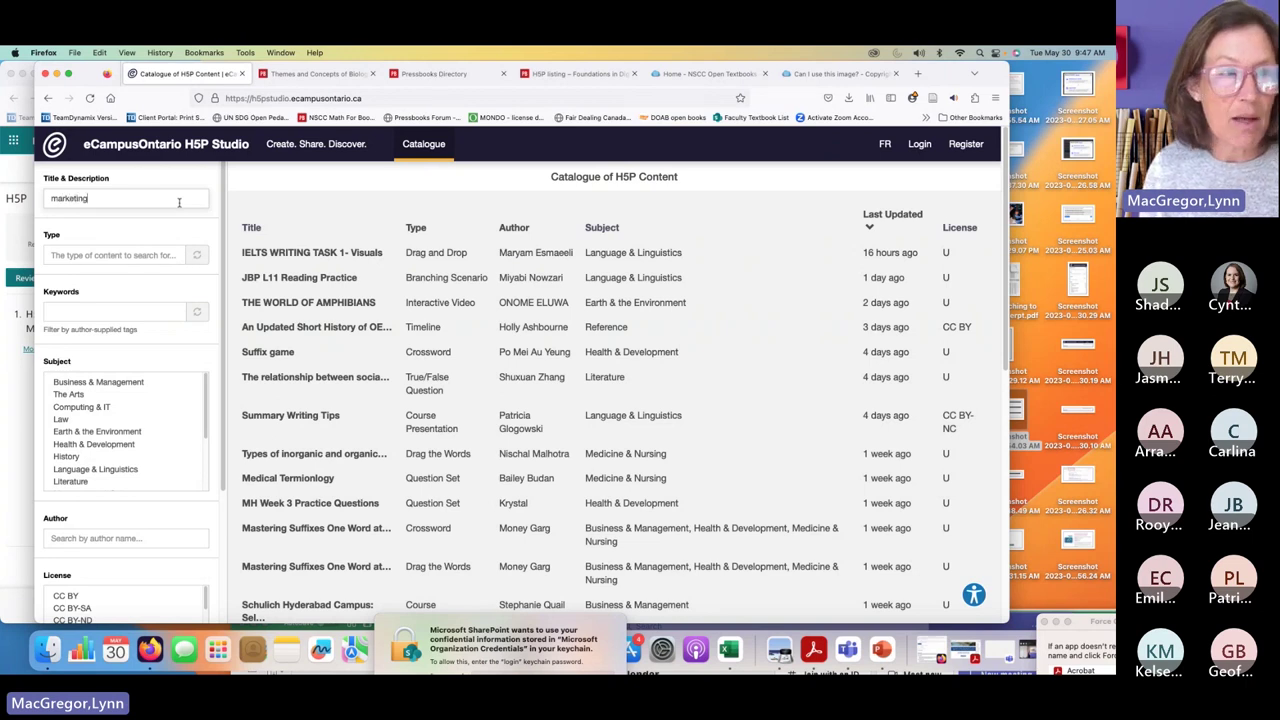
pyautogui.press('Return')
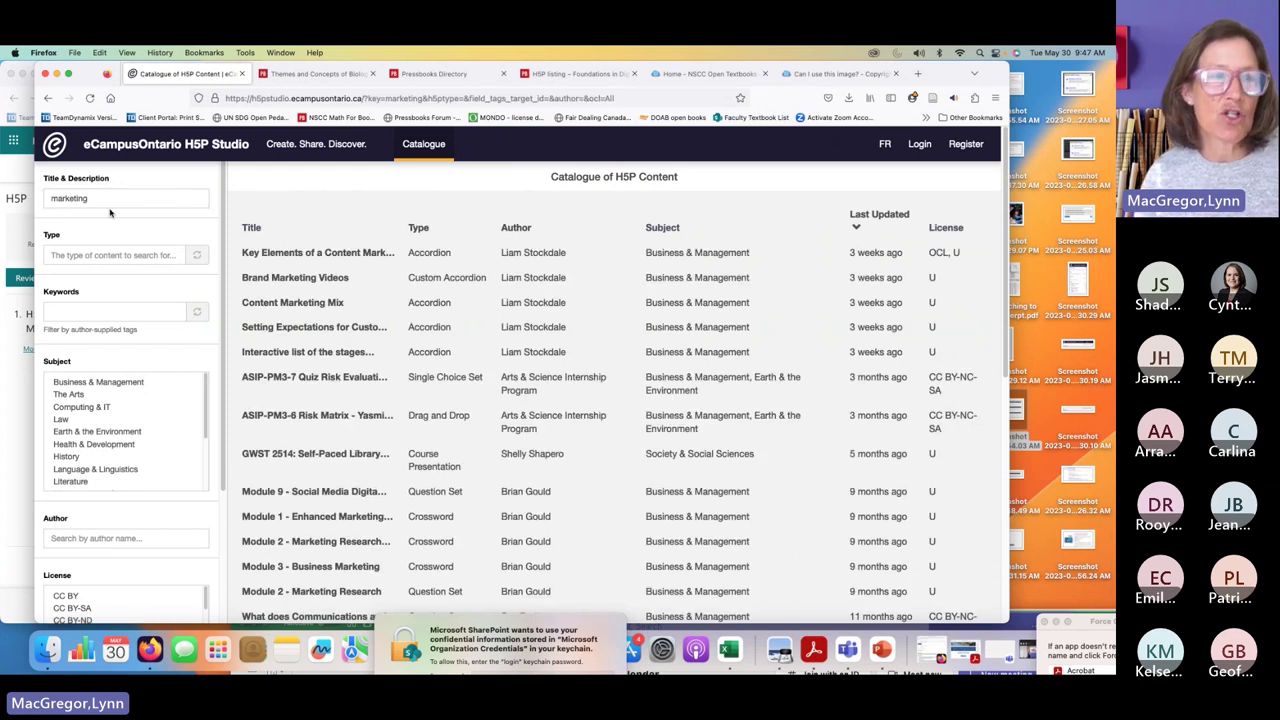
# Step: Narrow the marketing search to the Business & Management subject and run it again
pyautogui.scroll(-1, 92, 392)
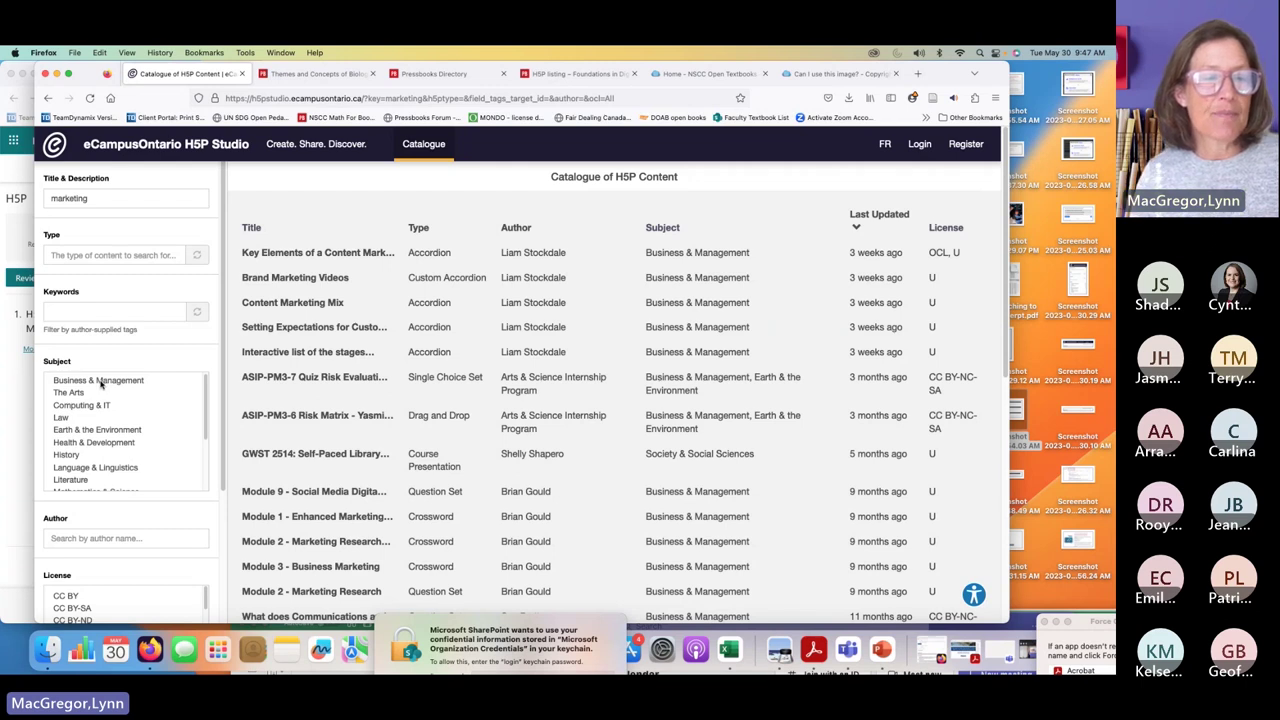
pyautogui.click(105, 385)
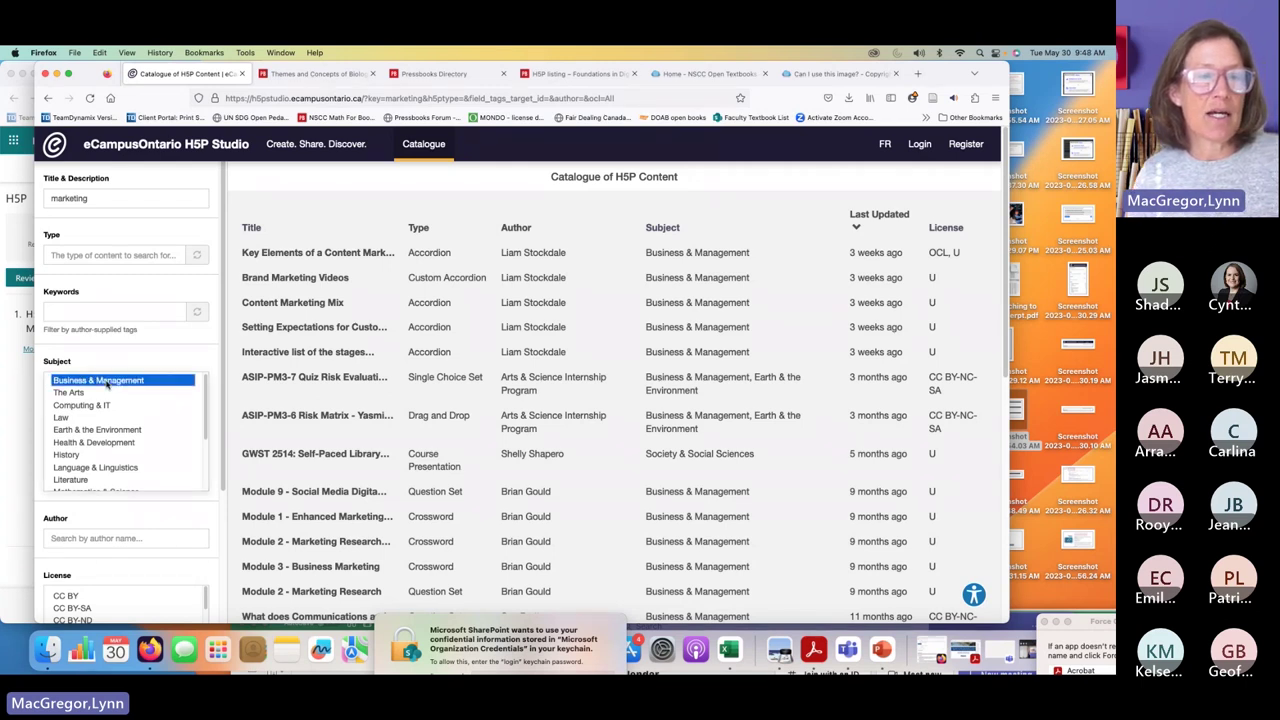
pyautogui.scroll(-4, 151, 394)
pyautogui.scroll(-5, 215, 522)
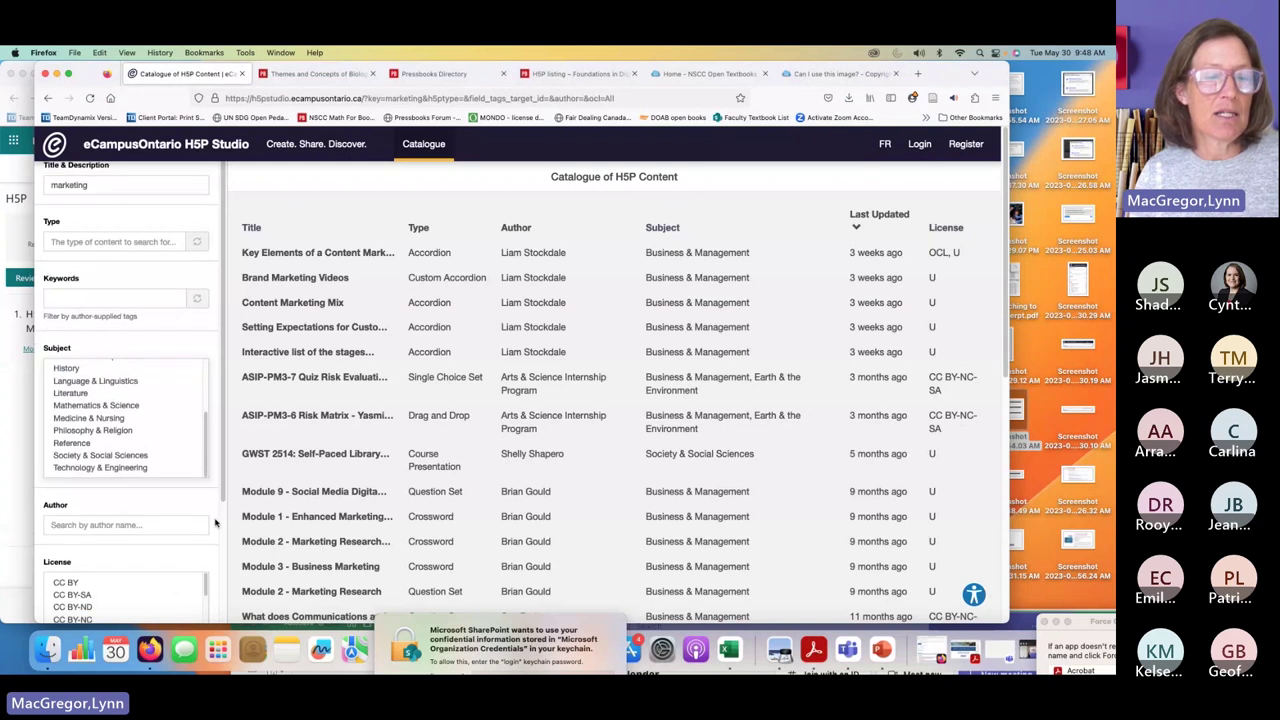
pyautogui.click(71, 579)
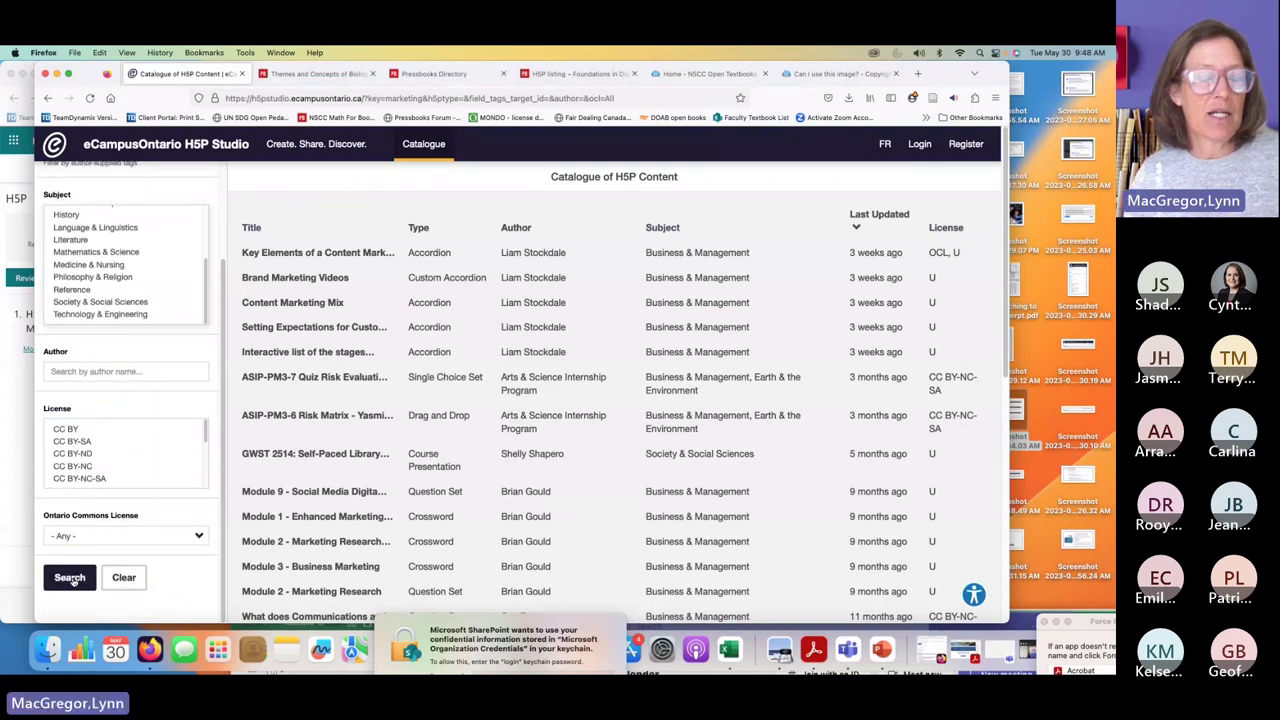
pyautogui.click(71, 579)
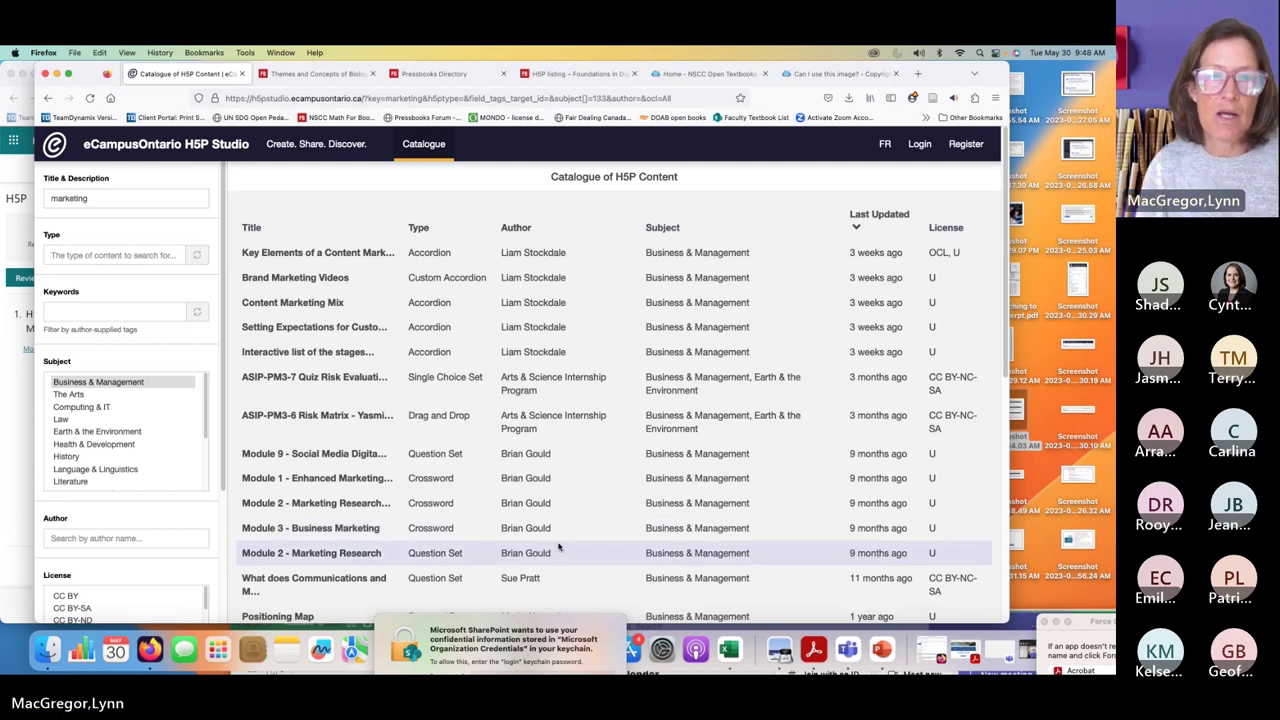
# Step: Browse the filtered catalogue results, view the Content Marketing Mix accordion activity, and return to the results
pyautogui.scroll(-3, 504, 531)
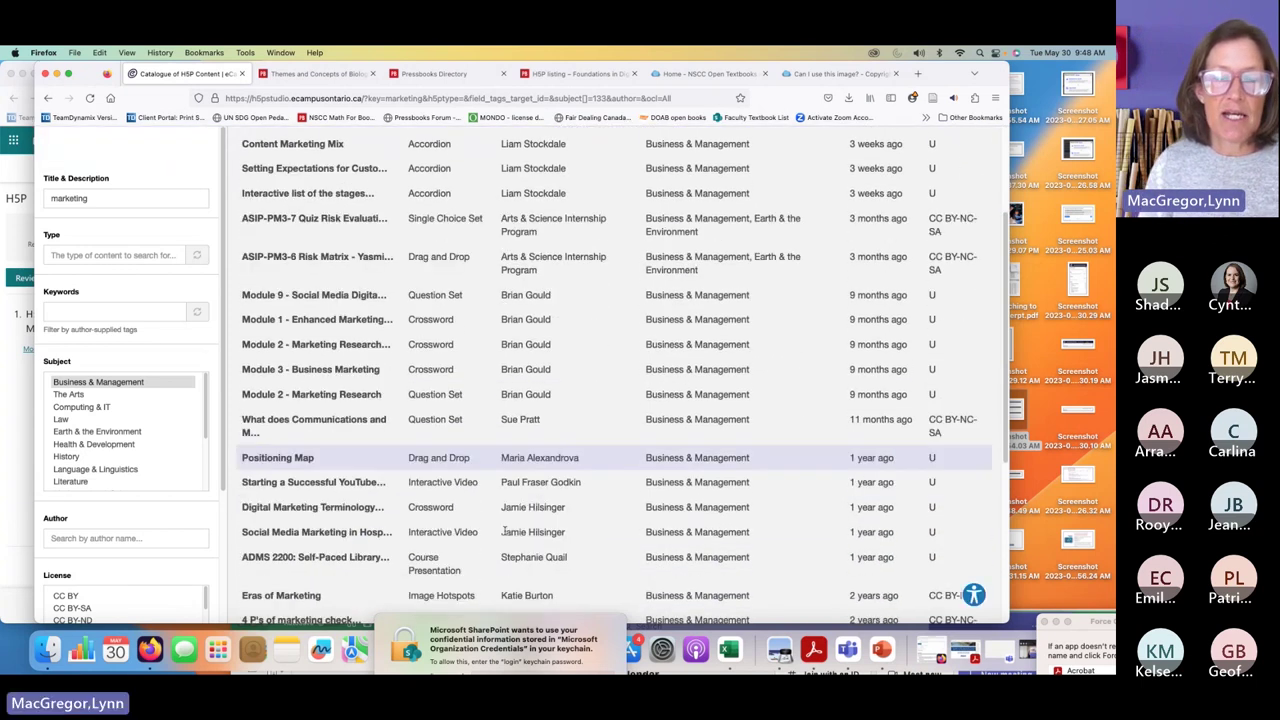
pyautogui.scroll(-2, 504, 531)
pyautogui.scroll(2, 504, 531)
pyautogui.scroll(-5, 505, 531)
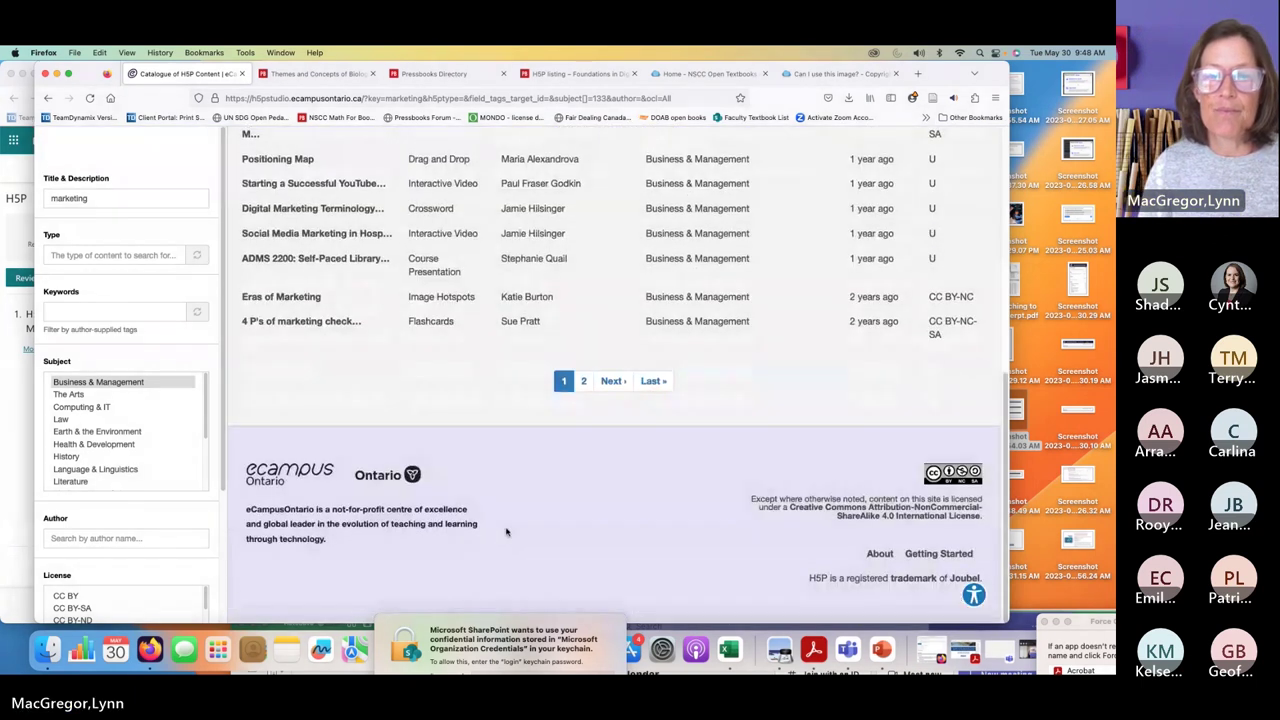
pyautogui.scroll(8, 505, 531)
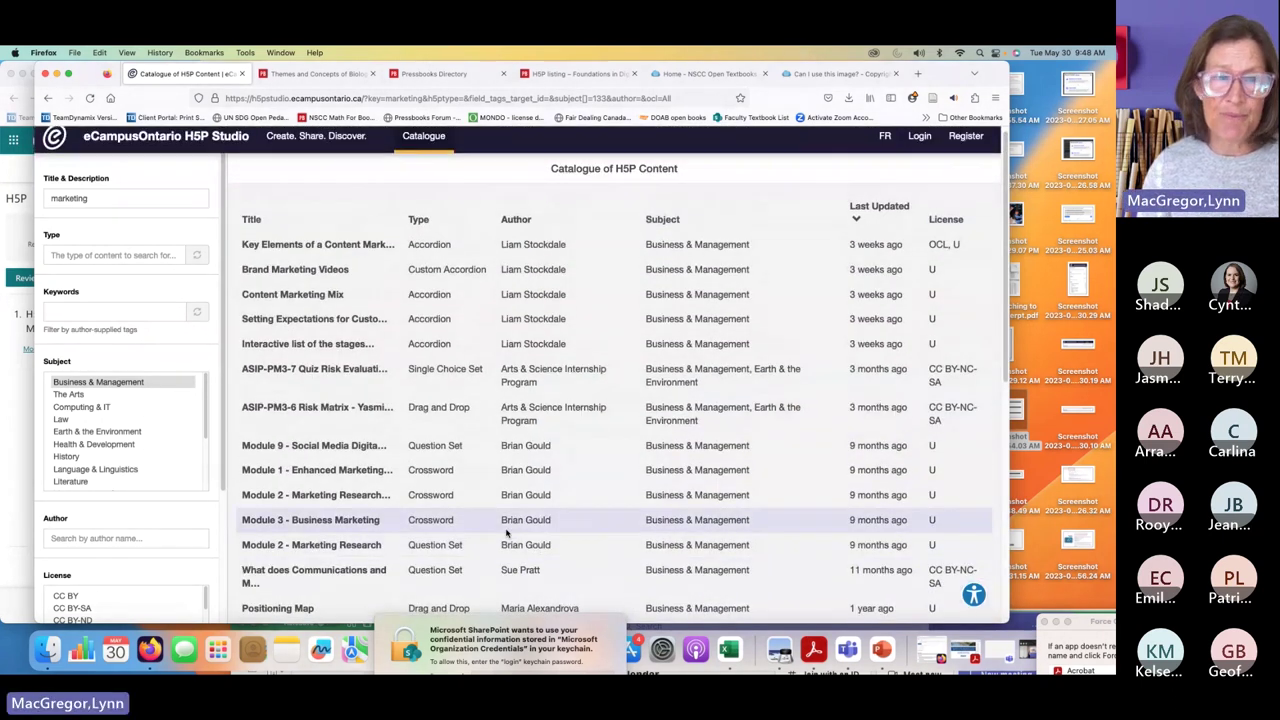
pyautogui.click(303, 296)
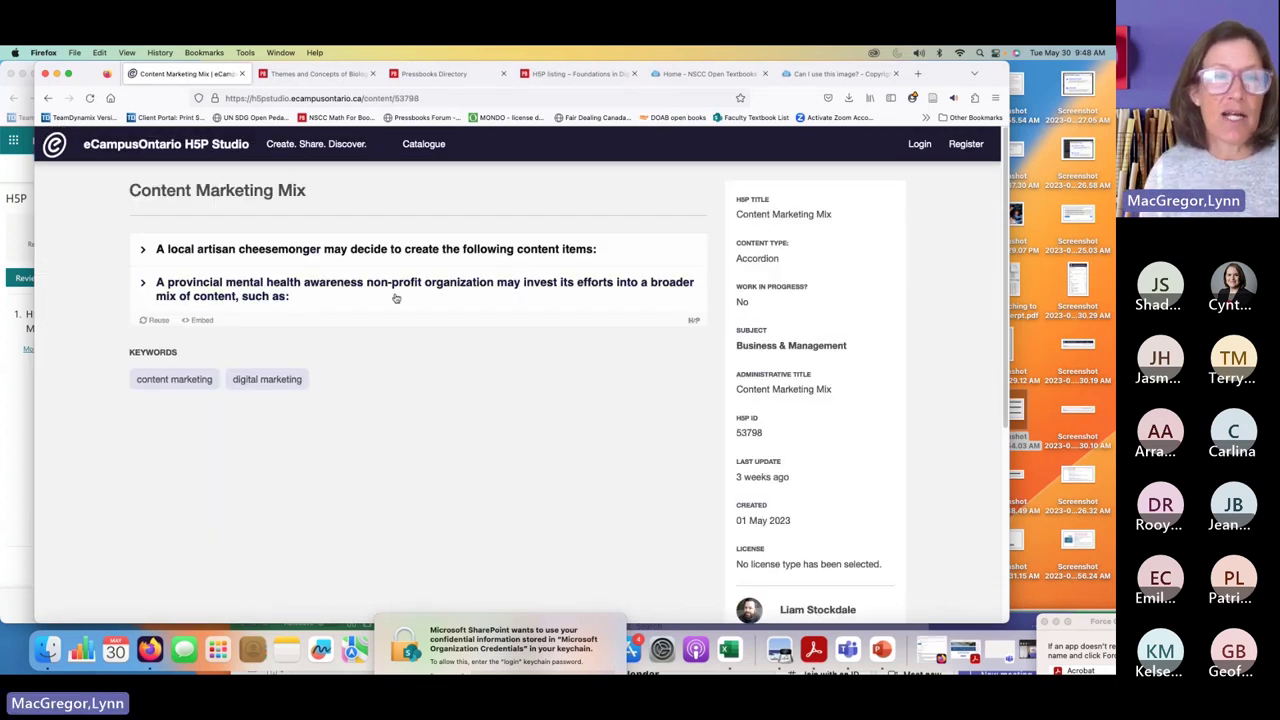
pyautogui.click(48, 99)
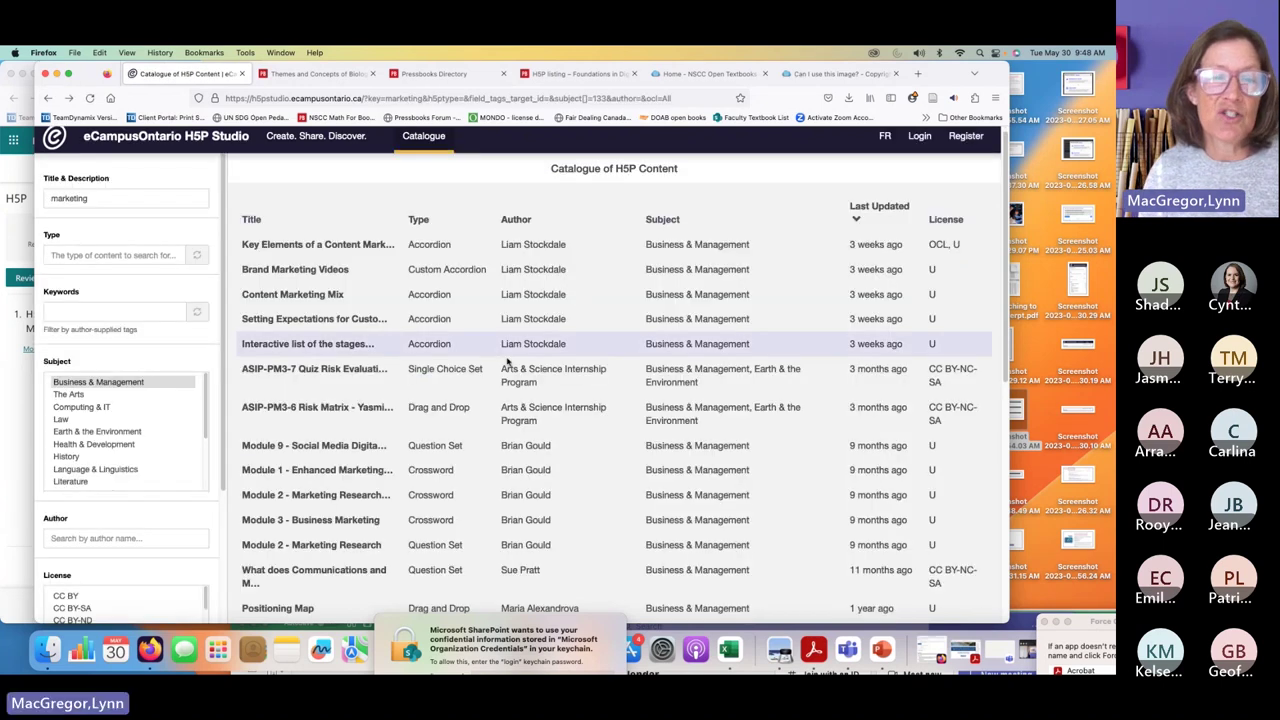
# Step: Open the Module 3 - Business Marketing crossword from the results and examine its puzzle, clues and reuse options
pyautogui.scroll(-2, 450, 455)
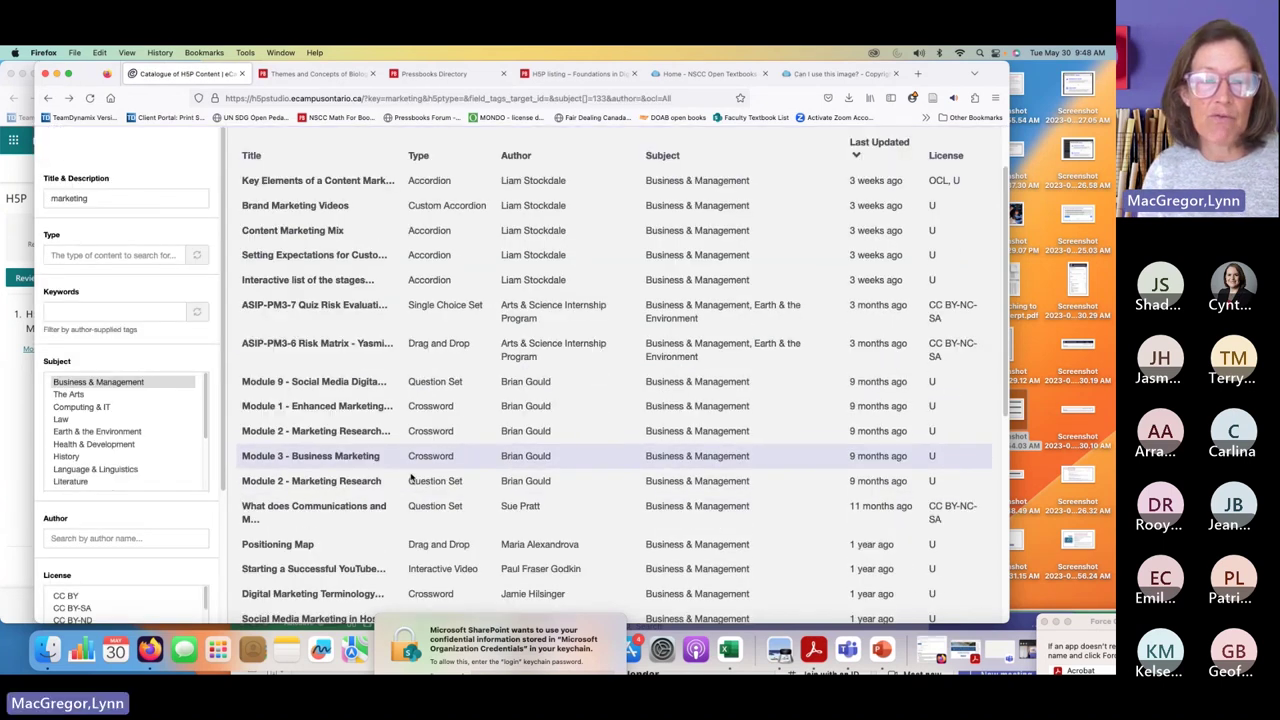
pyautogui.click(341, 458)
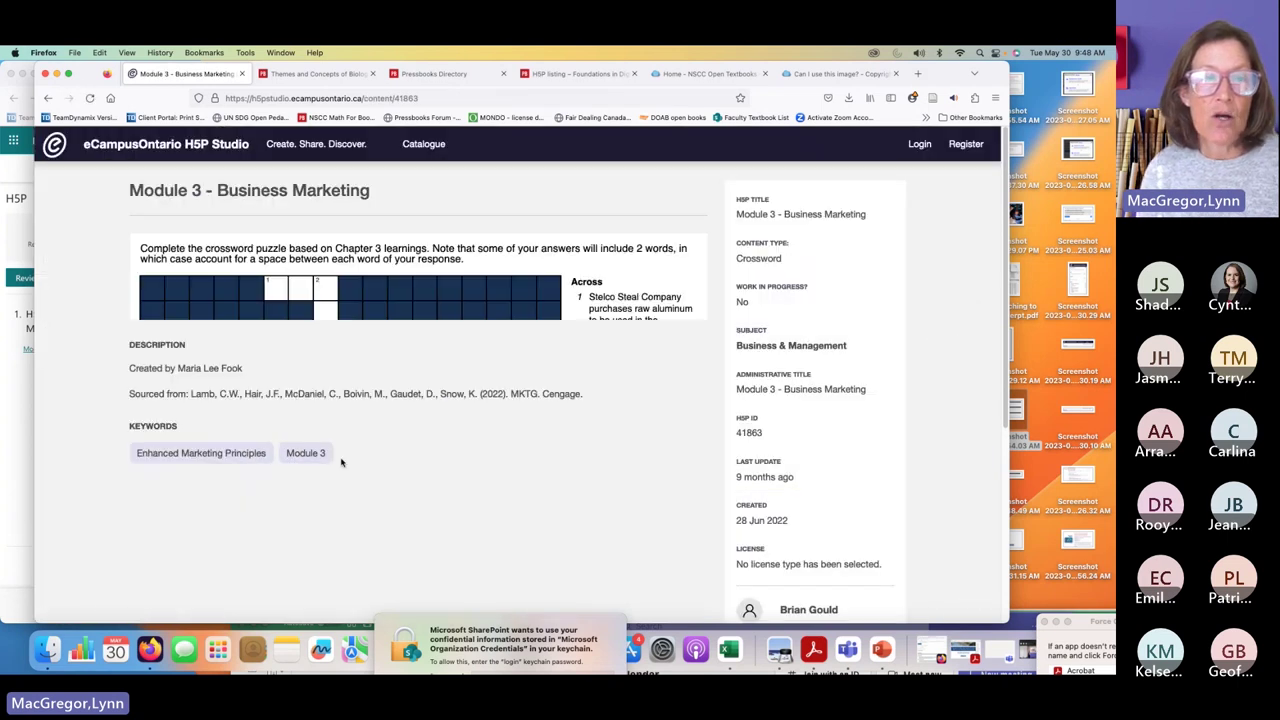
pyautogui.scroll(-8, 341, 462)
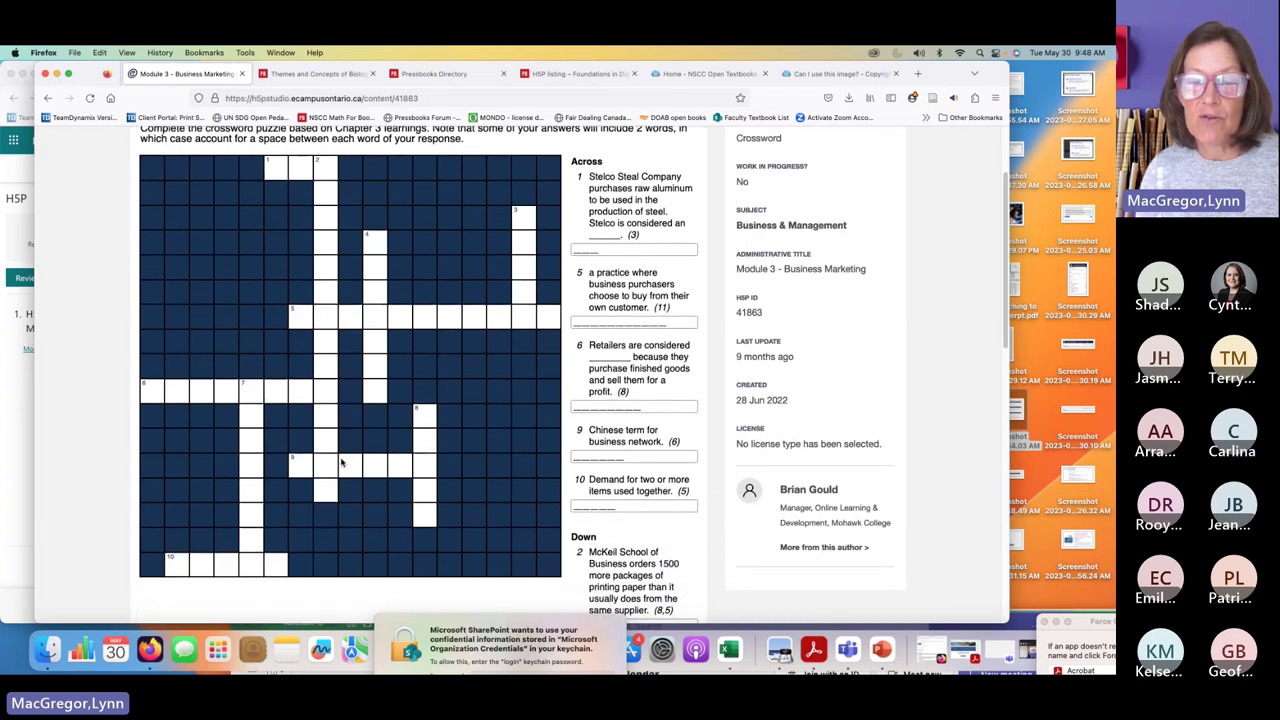
pyautogui.scroll(8, 341, 462)
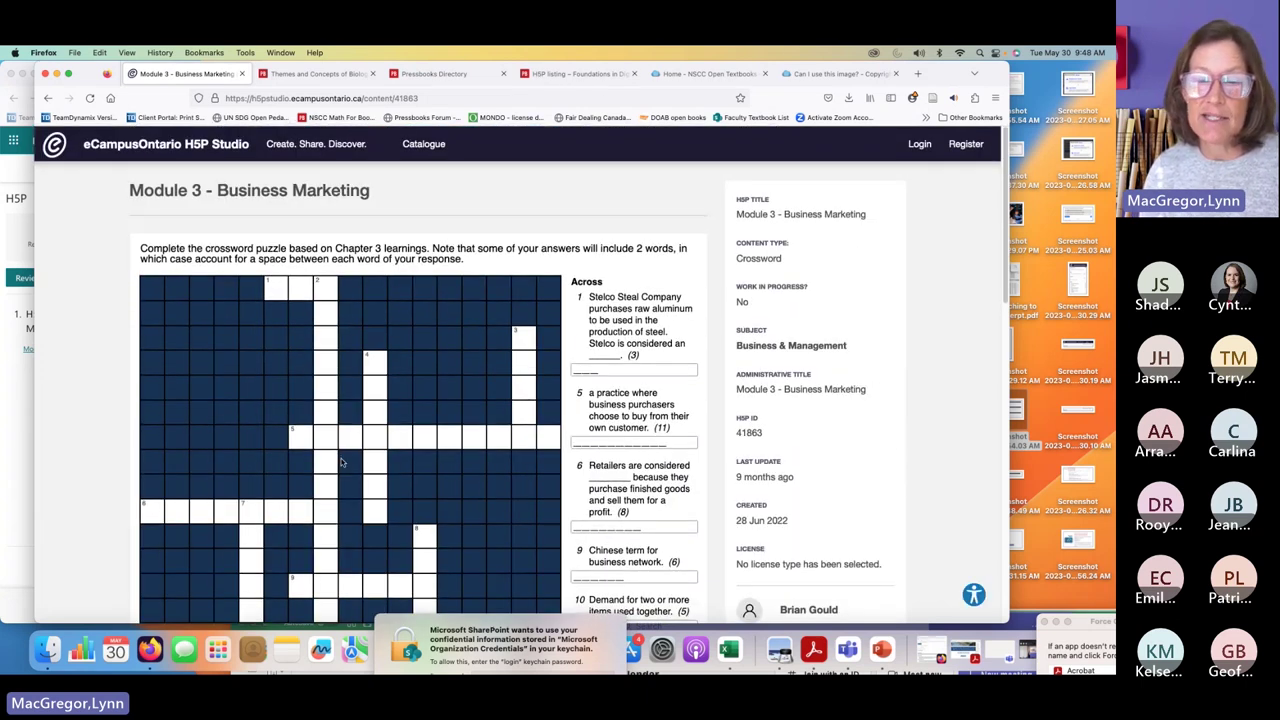
pyautogui.scroll(-15, 341, 462)
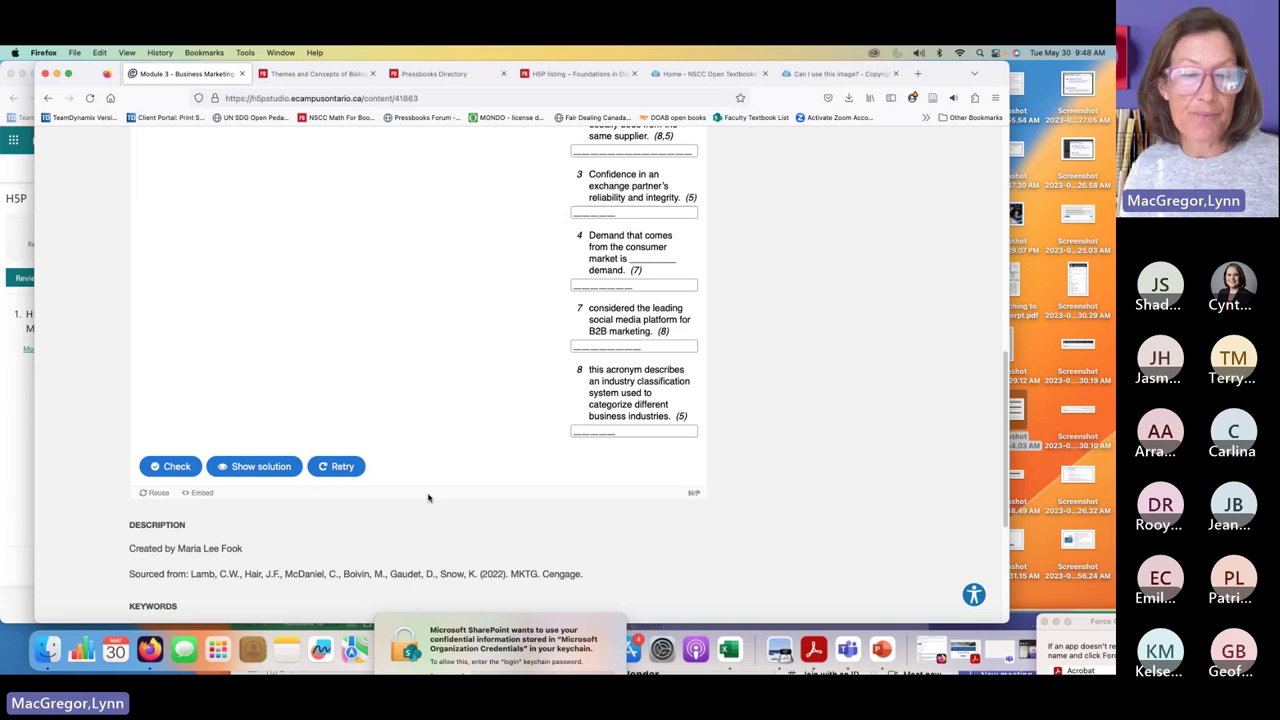
pyautogui.scroll(10, 454, 470)
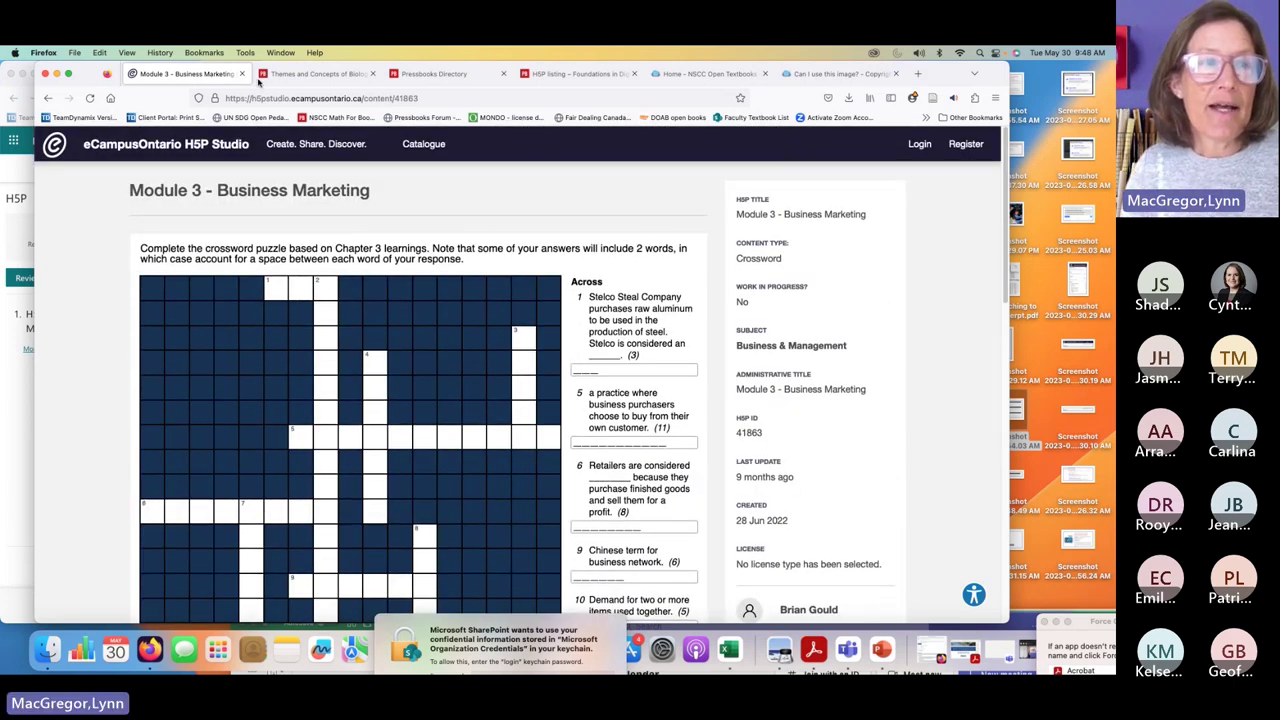
# Step: Switch to the Pressbooks Directory page and review its search query and active H5P filter for "marketing"
pyautogui.click(457, 76)
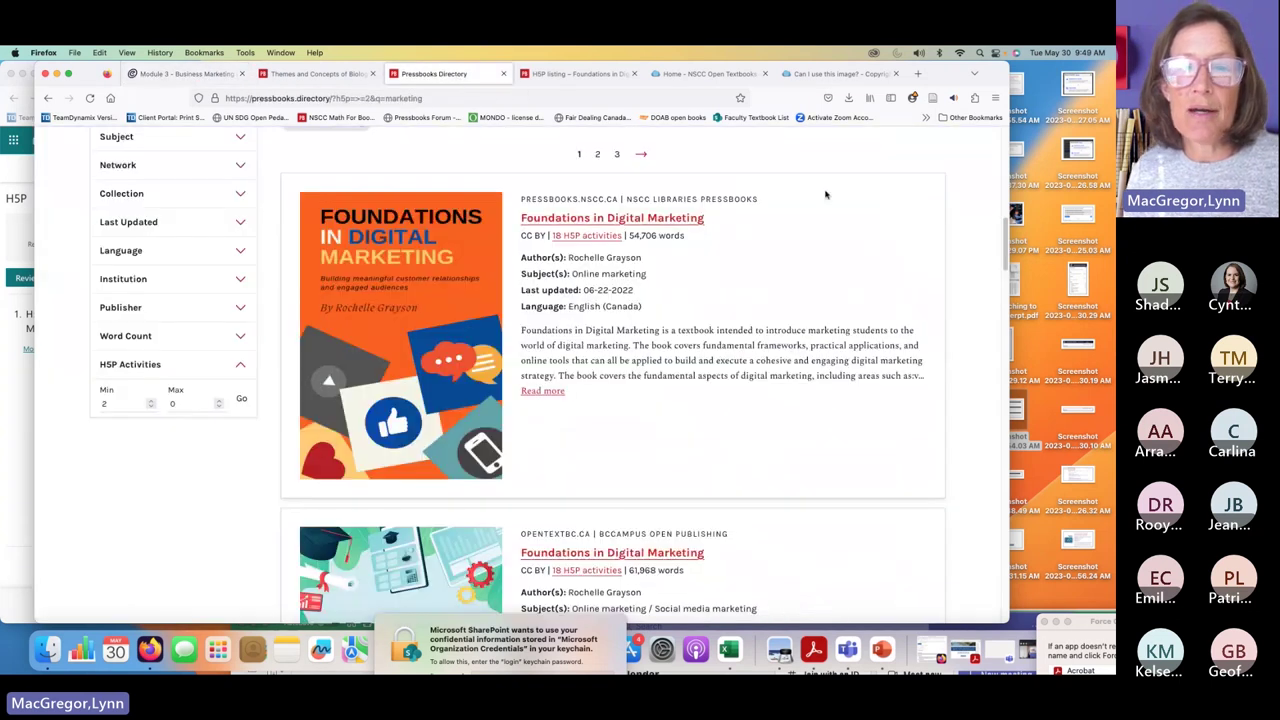
pyautogui.scroll(2, 813, 210)
pyautogui.scroll(2, 813, 210)
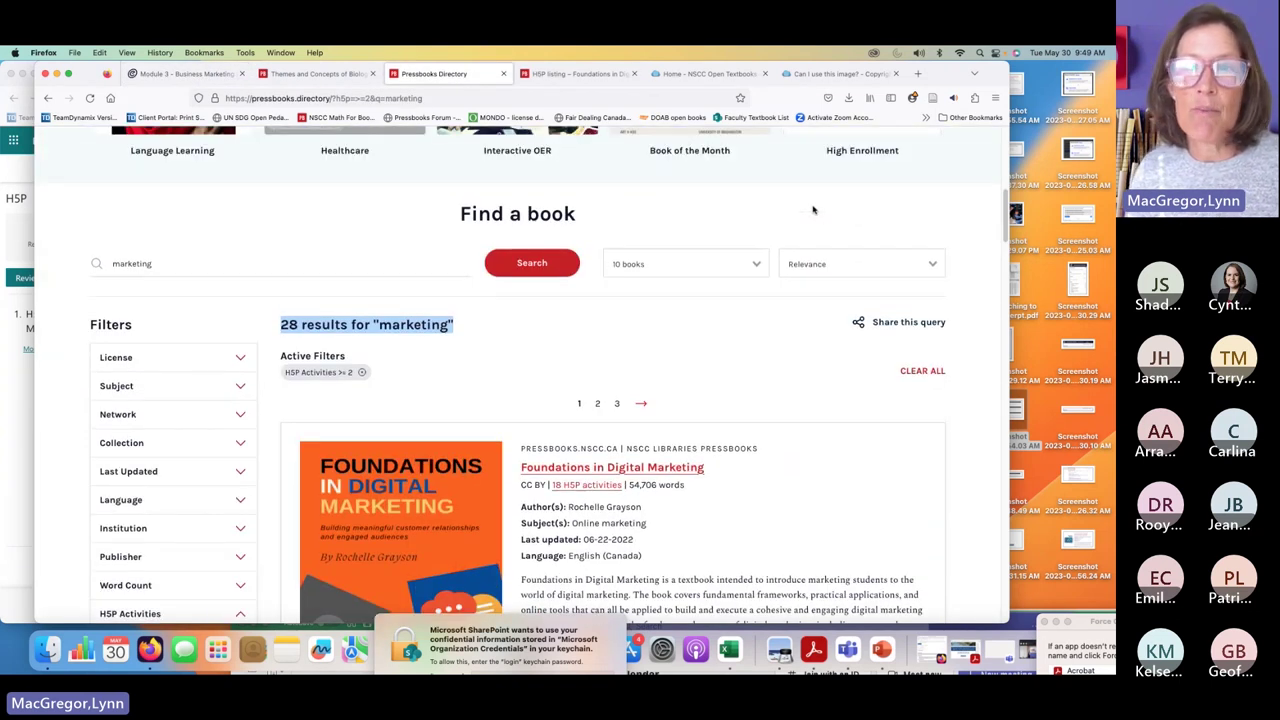
# Step: Search the web for "nscc pressbooks marketing 2e" in a new browser tab
pyautogui.click(917, 73)
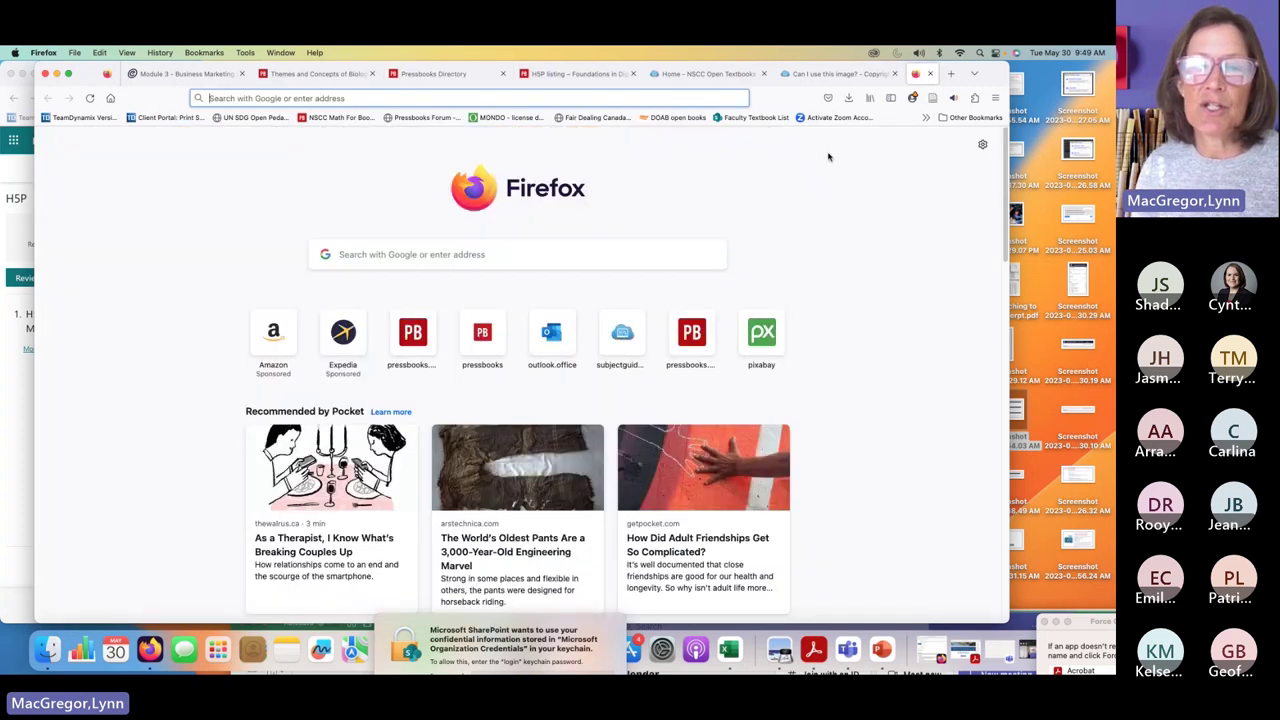
pyautogui.click(661, 254)
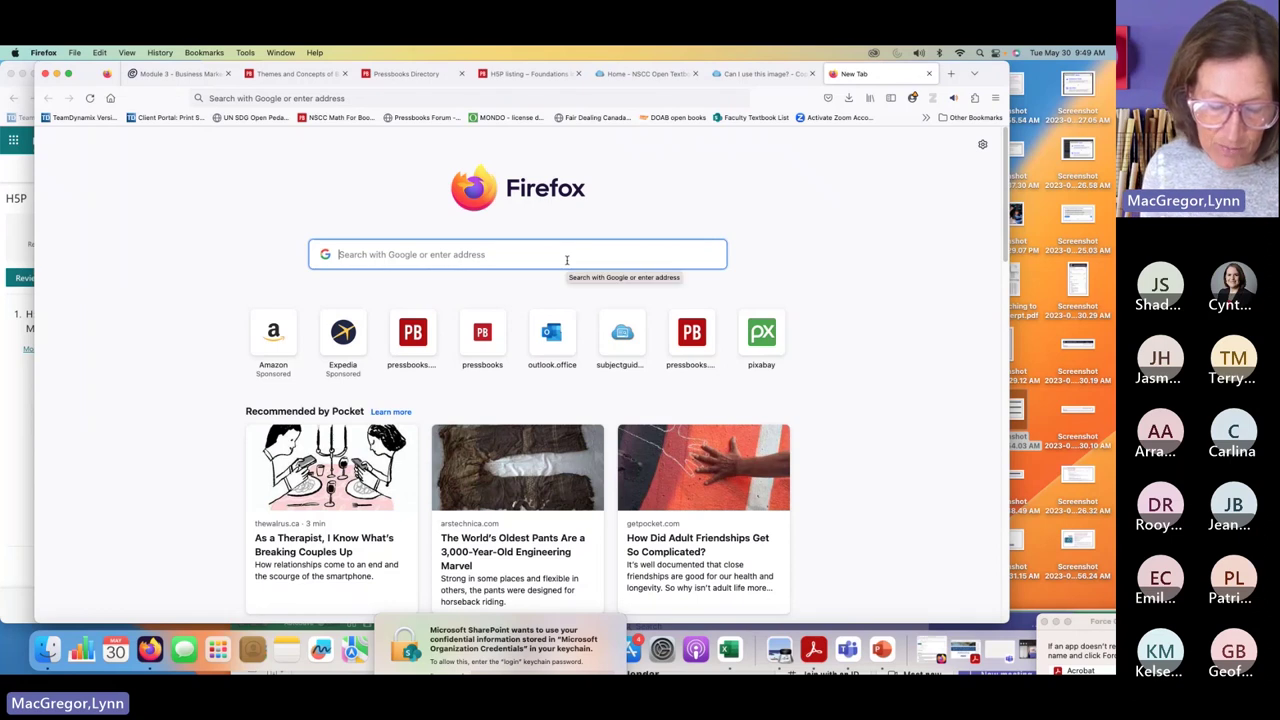
pyautogui.write('nscc')
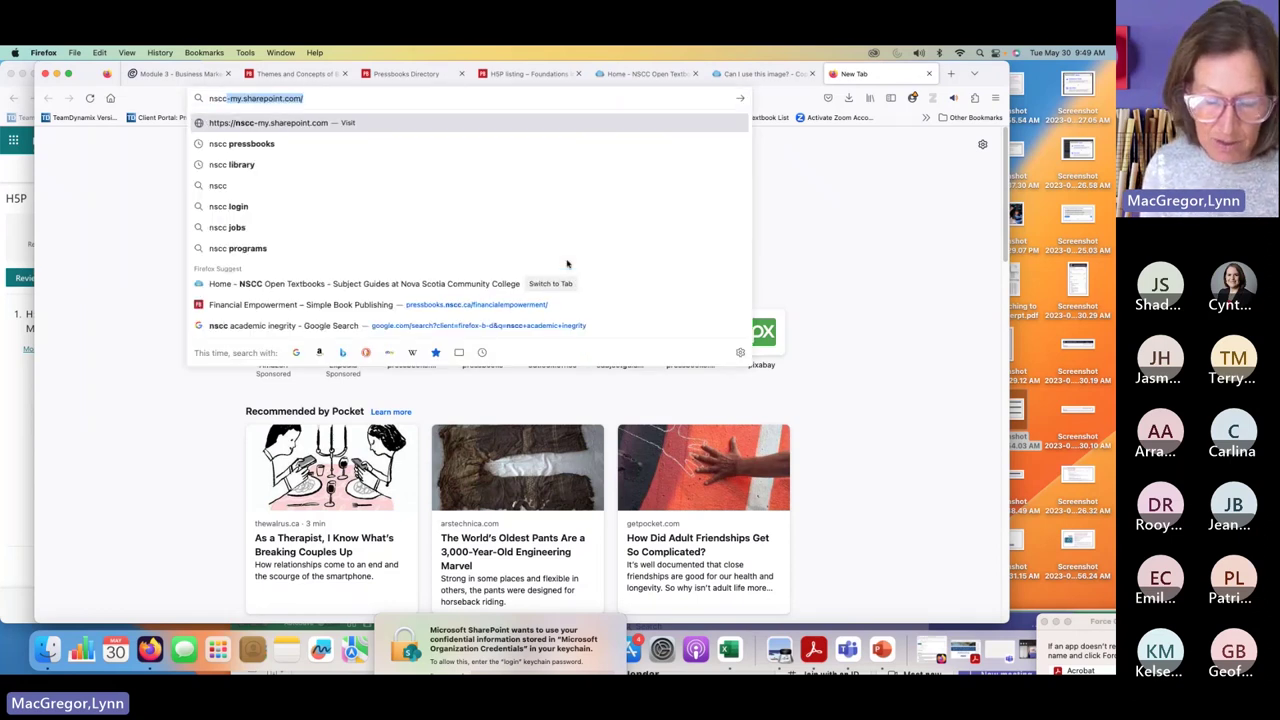
pyautogui.write(' pressboo')
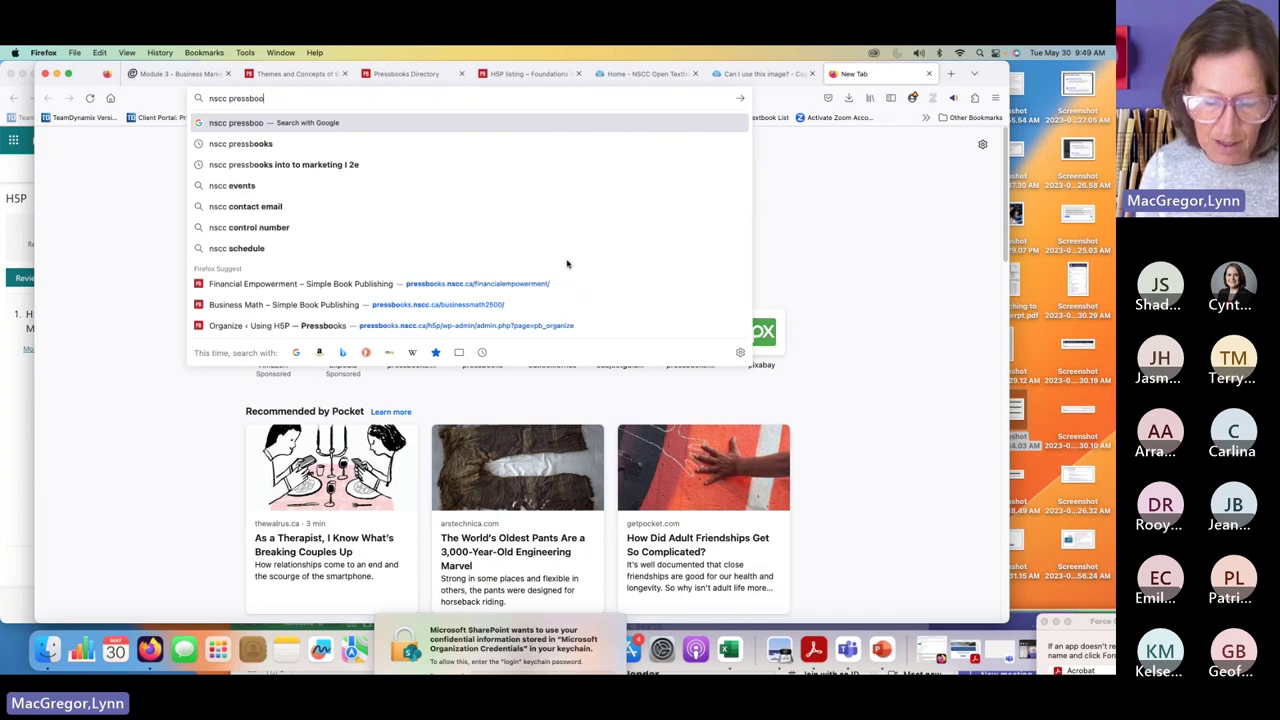
pyautogui.write('ks marke')
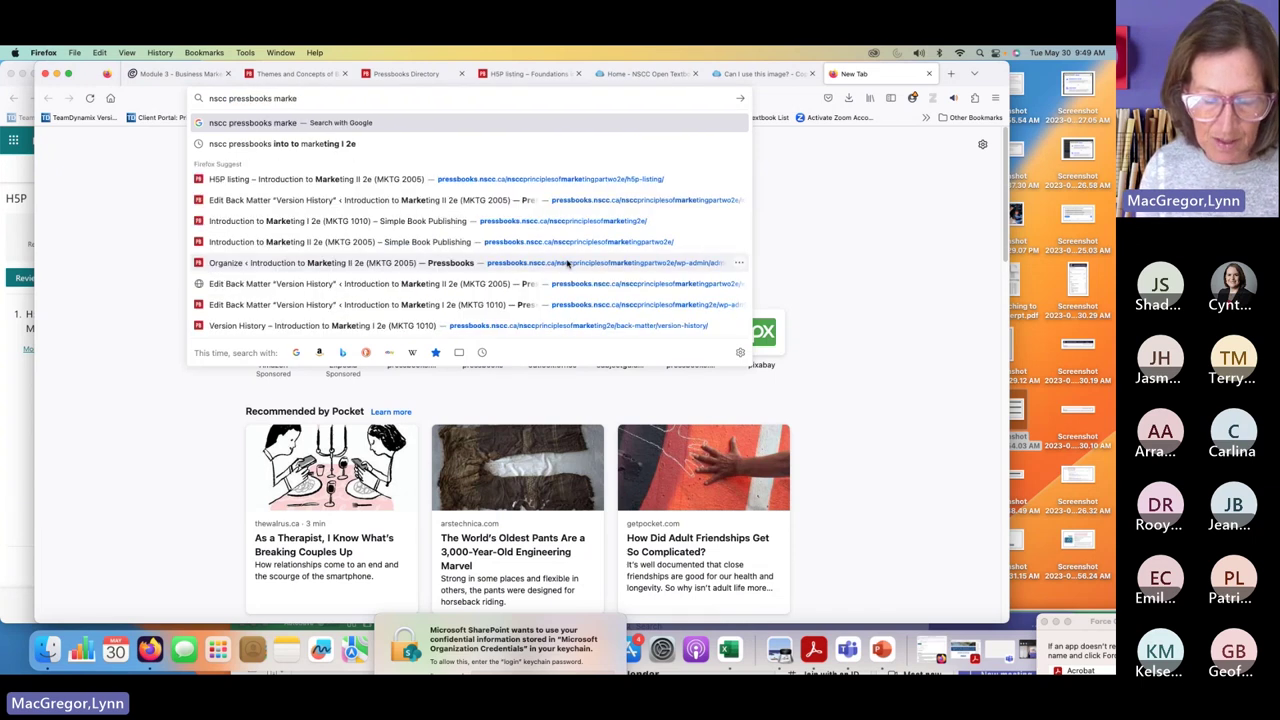
pyautogui.write('ting 2e')
pyautogui.press('Return')
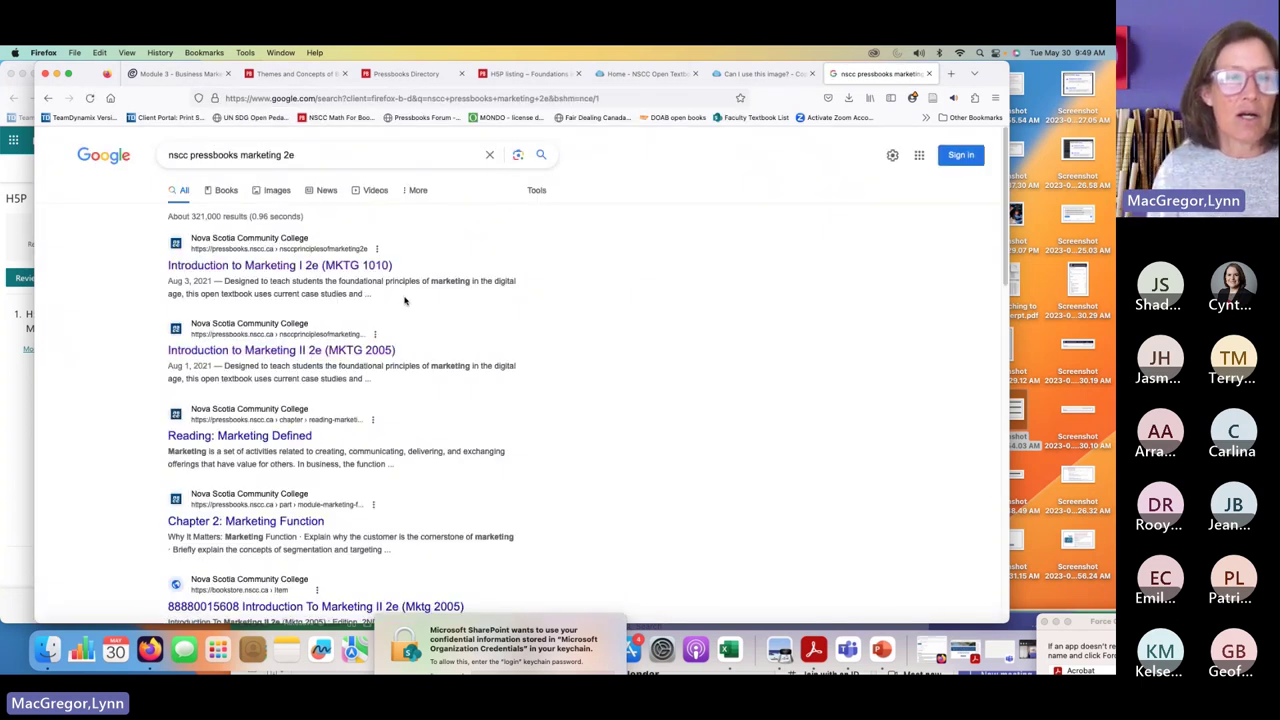
# Step: Open the Introduction to Marketing I 2e (MKTG 1010) book and look through its contents, back matter and book information
pyautogui.click(287, 267)
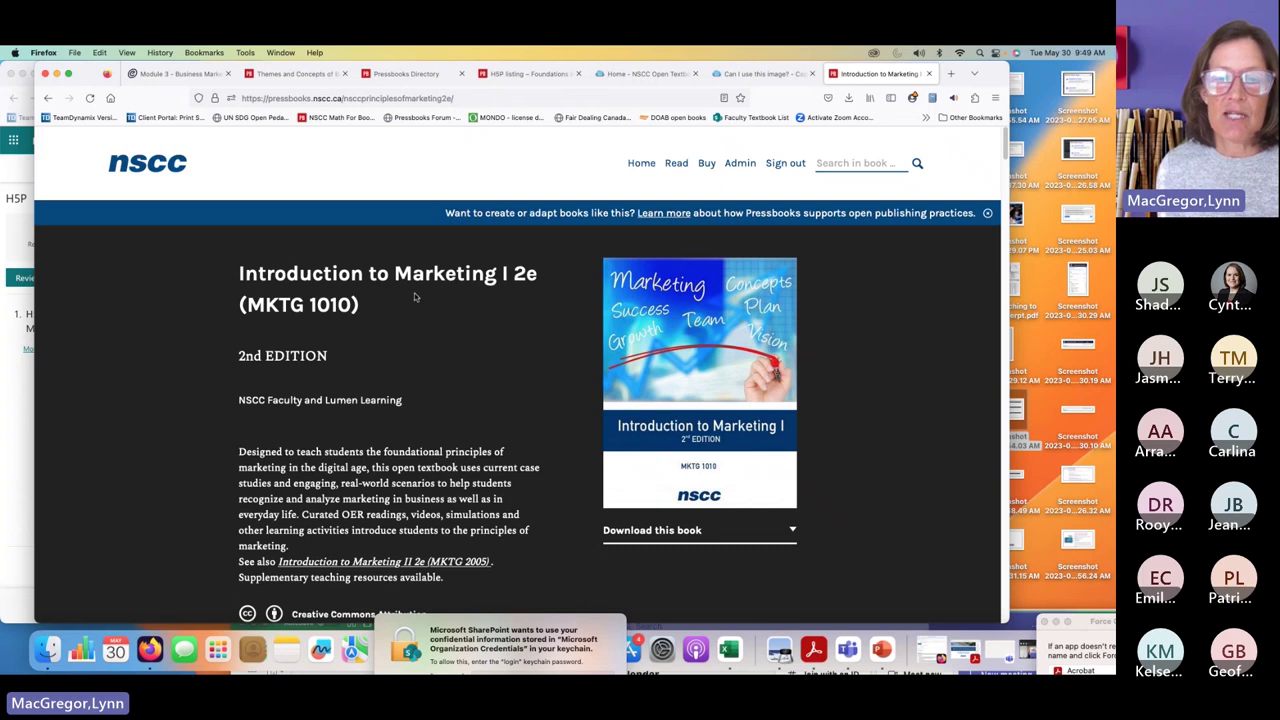
pyautogui.scroll(-5, 560, 372)
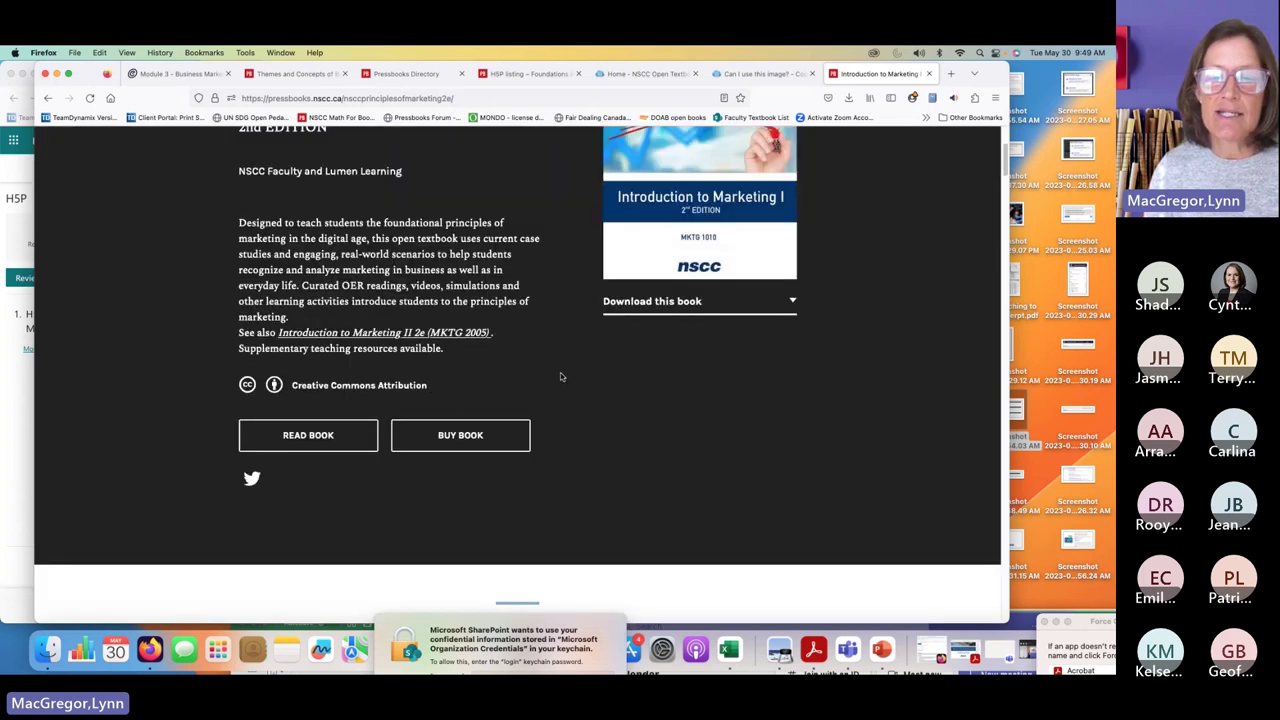
pyautogui.scroll(-20, 587, 336)
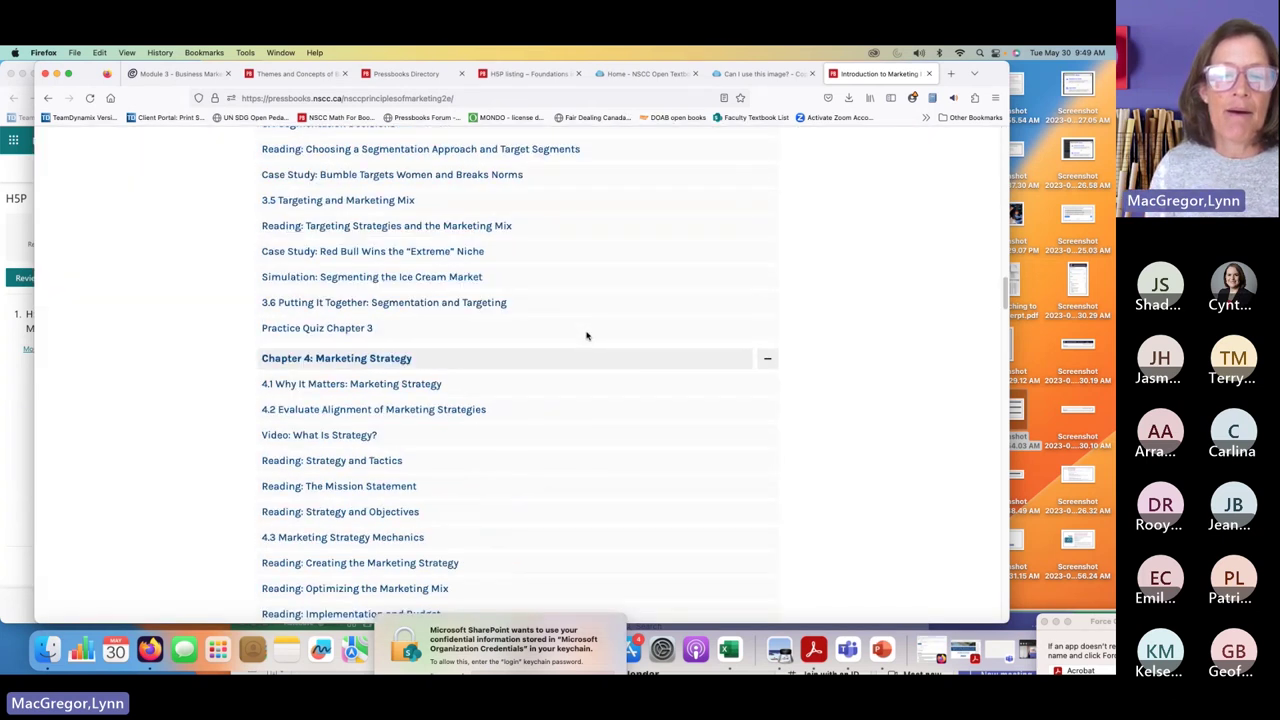
pyautogui.scroll(-20, 587, 336)
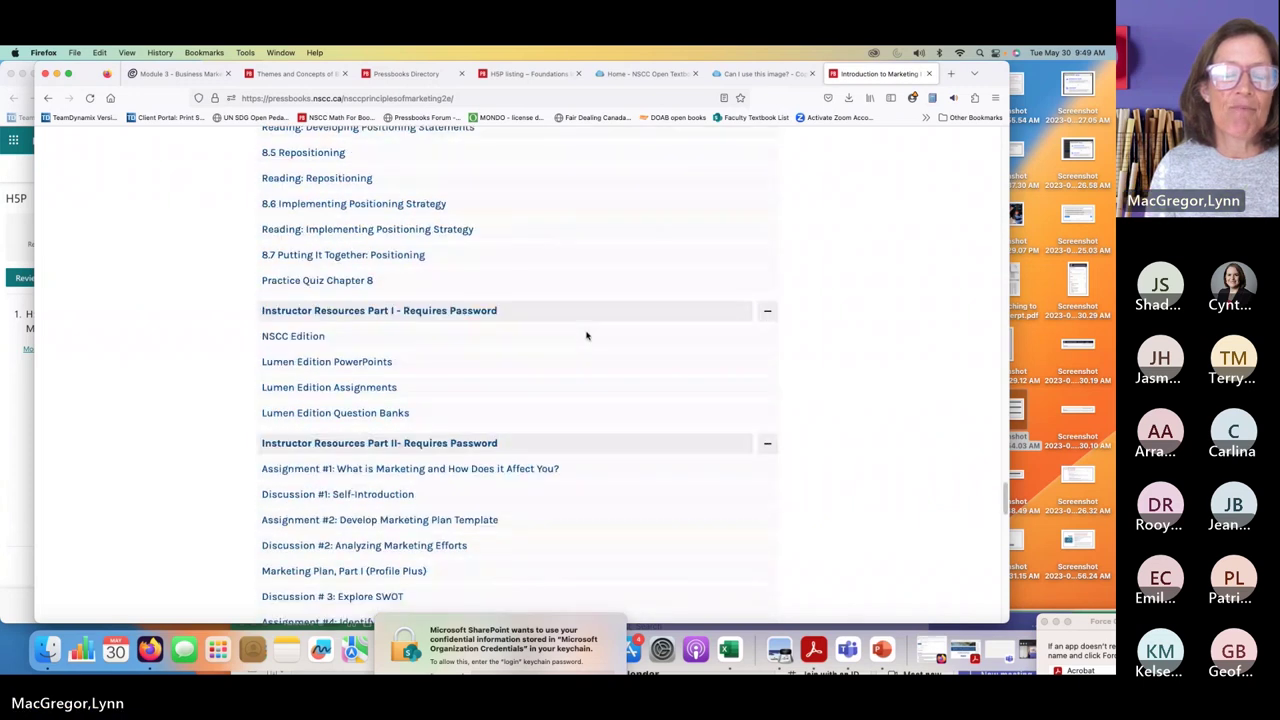
pyautogui.scroll(-5, 587, 336)
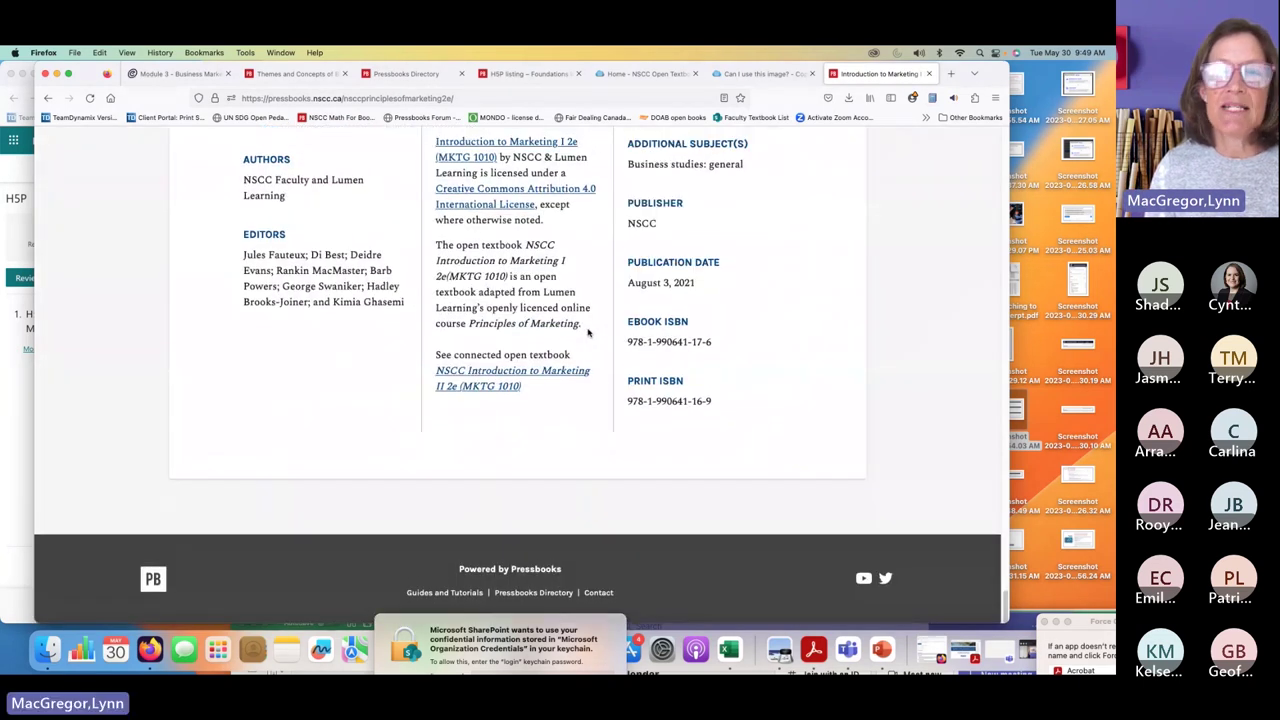
pyautogui.scroll(15, 587, 336)
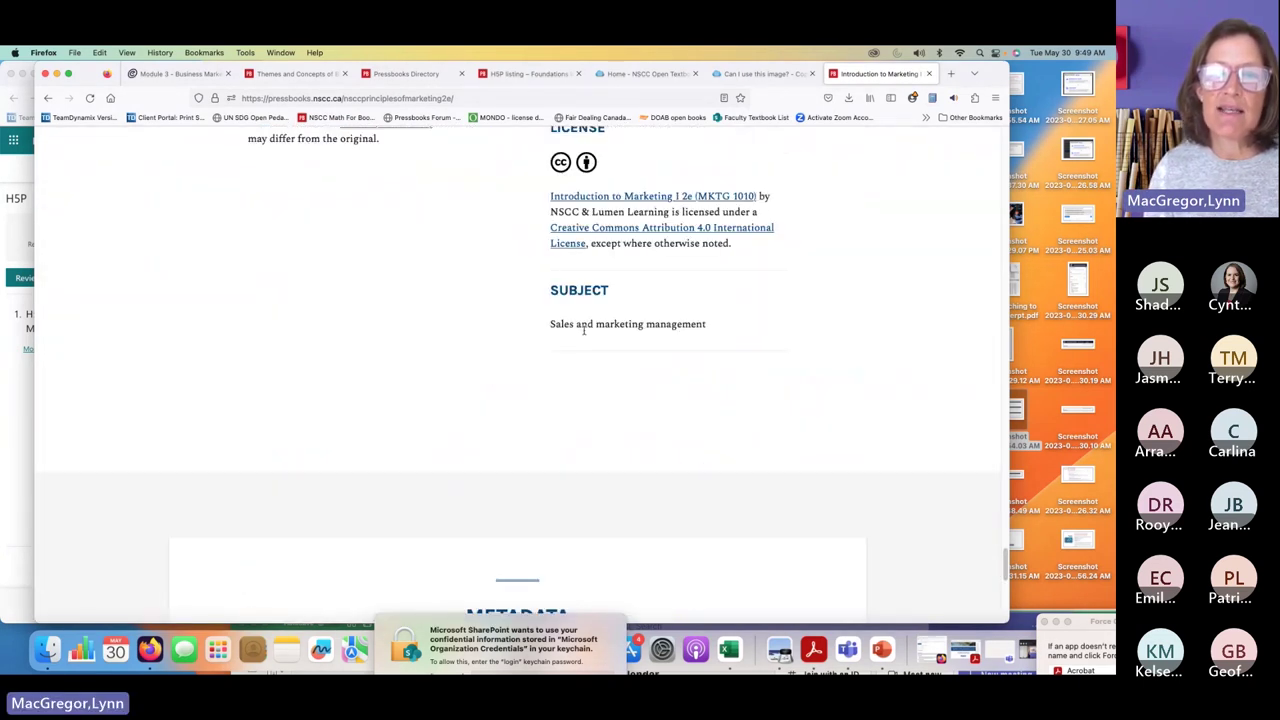
pyautogui.scroll(10, 621, 331)
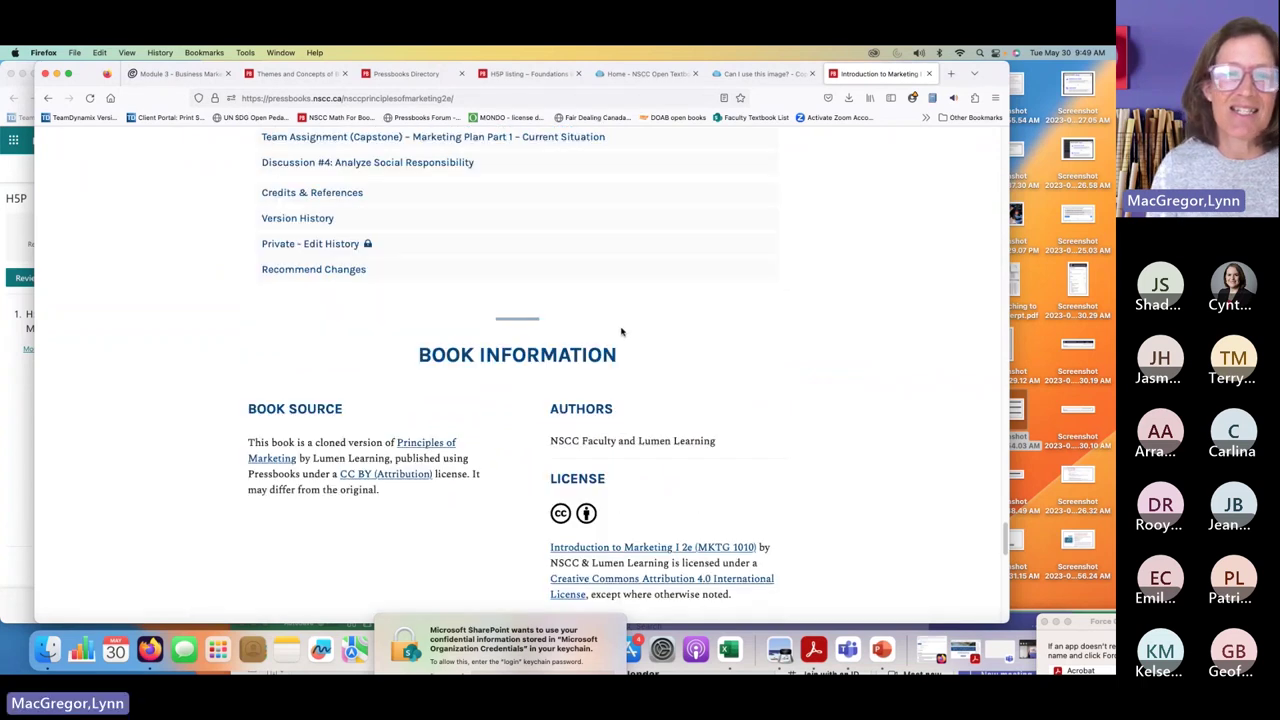
# Step: Open the Introduction to Marketing I 2e book's H5P activities list by adding "h5p-listing" to the book's web address
pyautogui.scroll(20, 621, 331)
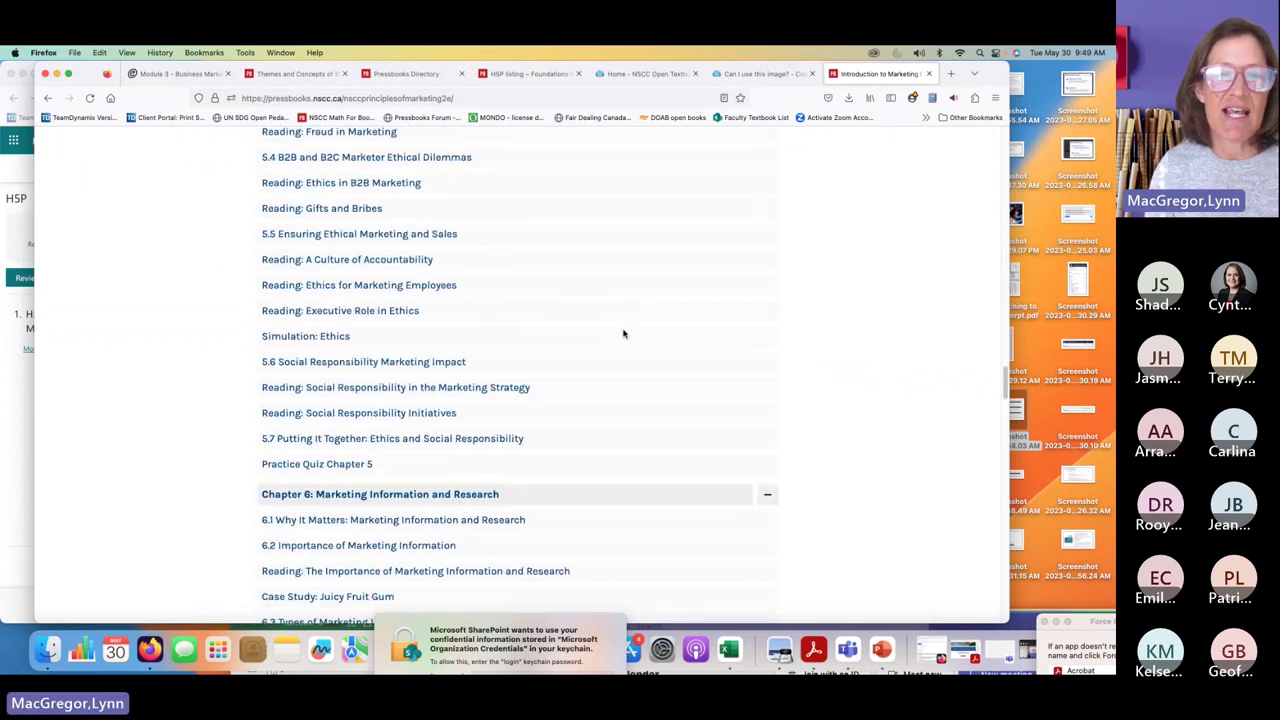
pyautogui.scroll(20, 623, 335)
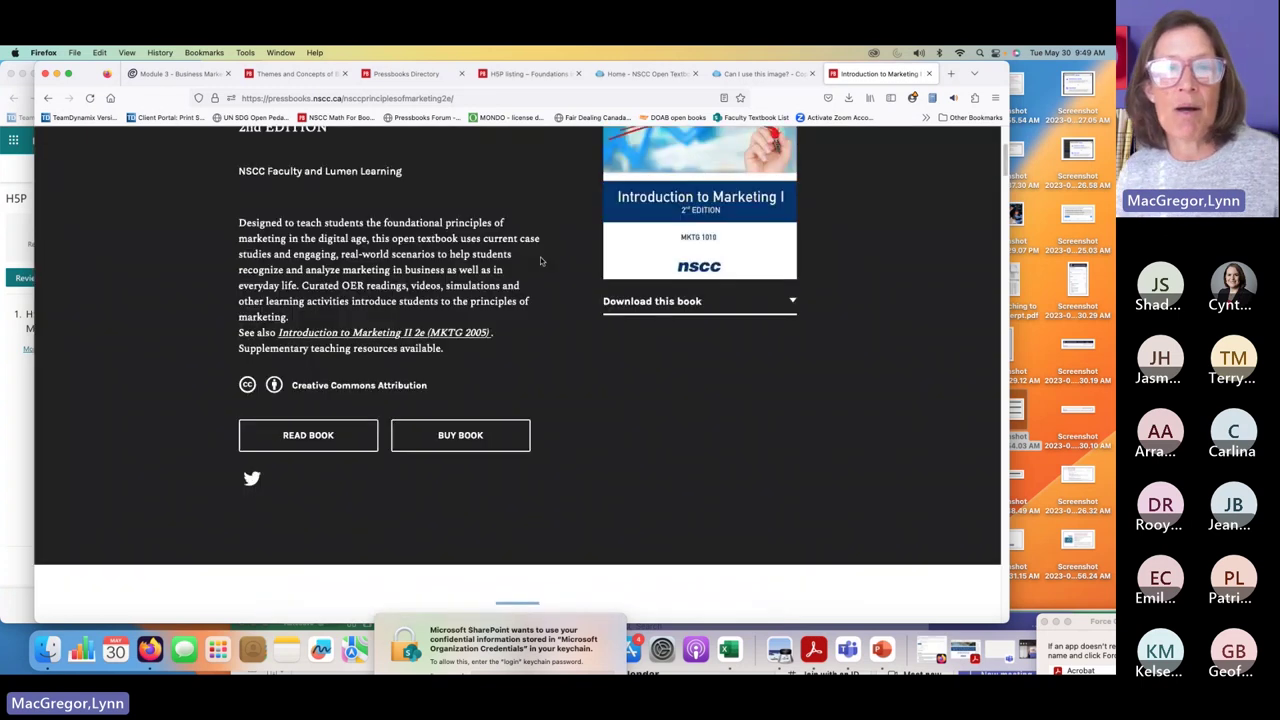
pyautogui.scroll(3, 540, 261)
pyautogui.click(477, 98)
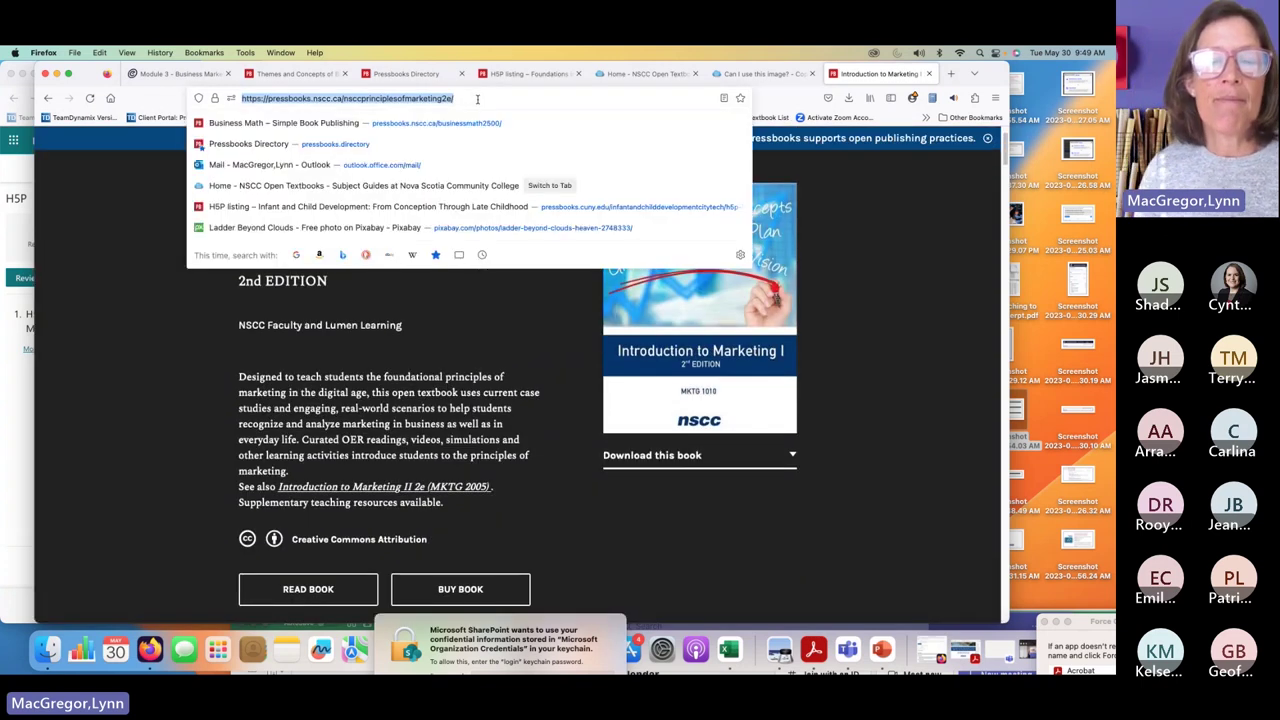
pyautogui.click(477, 98)
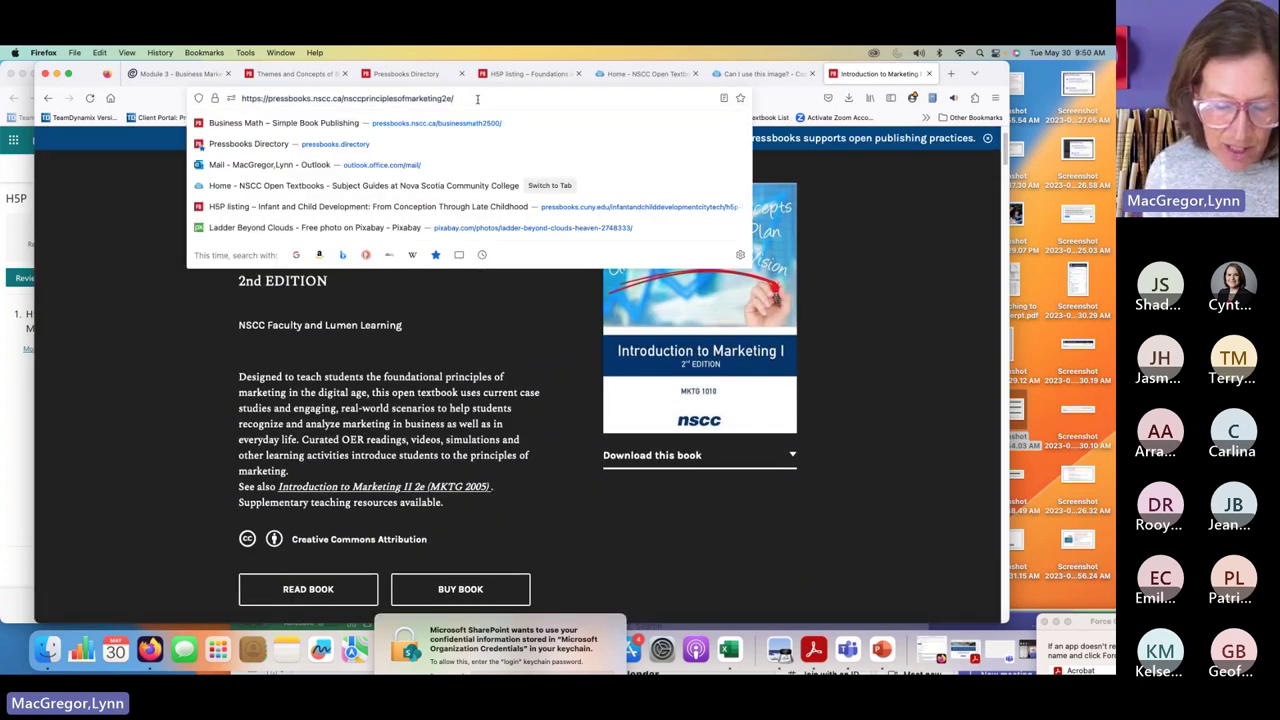
pyautogui.write('h5')
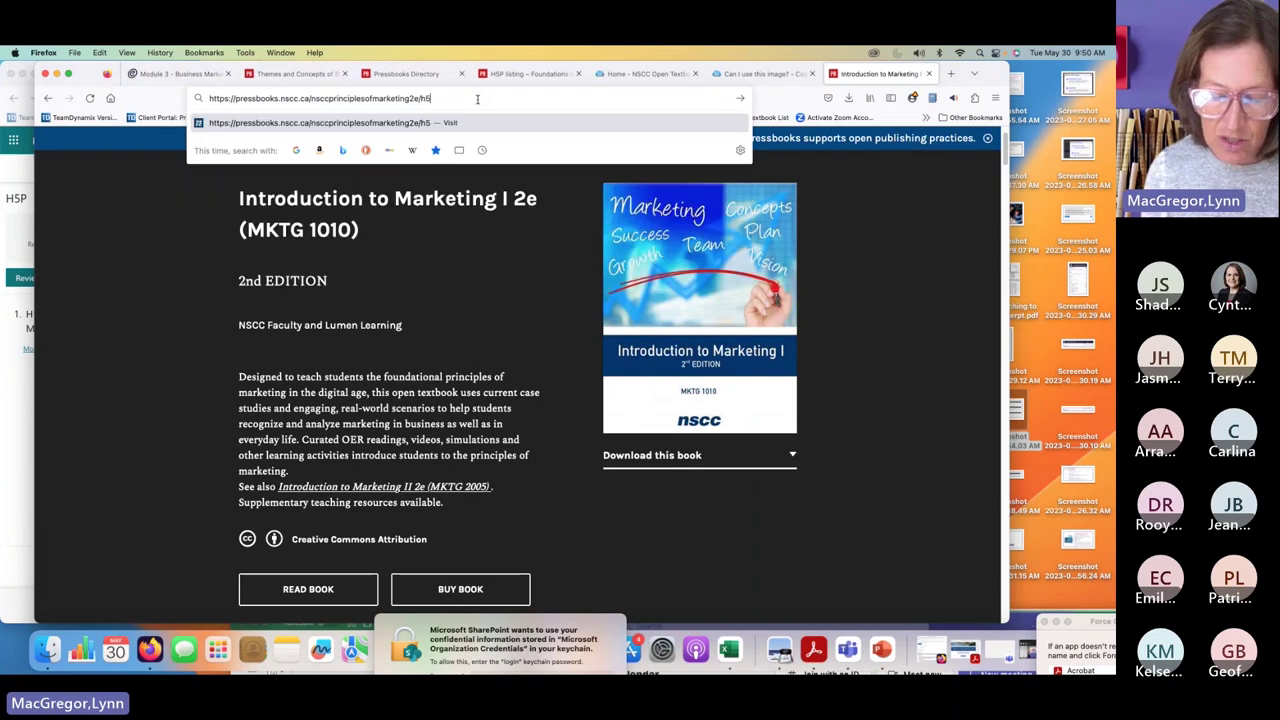
pyautogui.write('p')
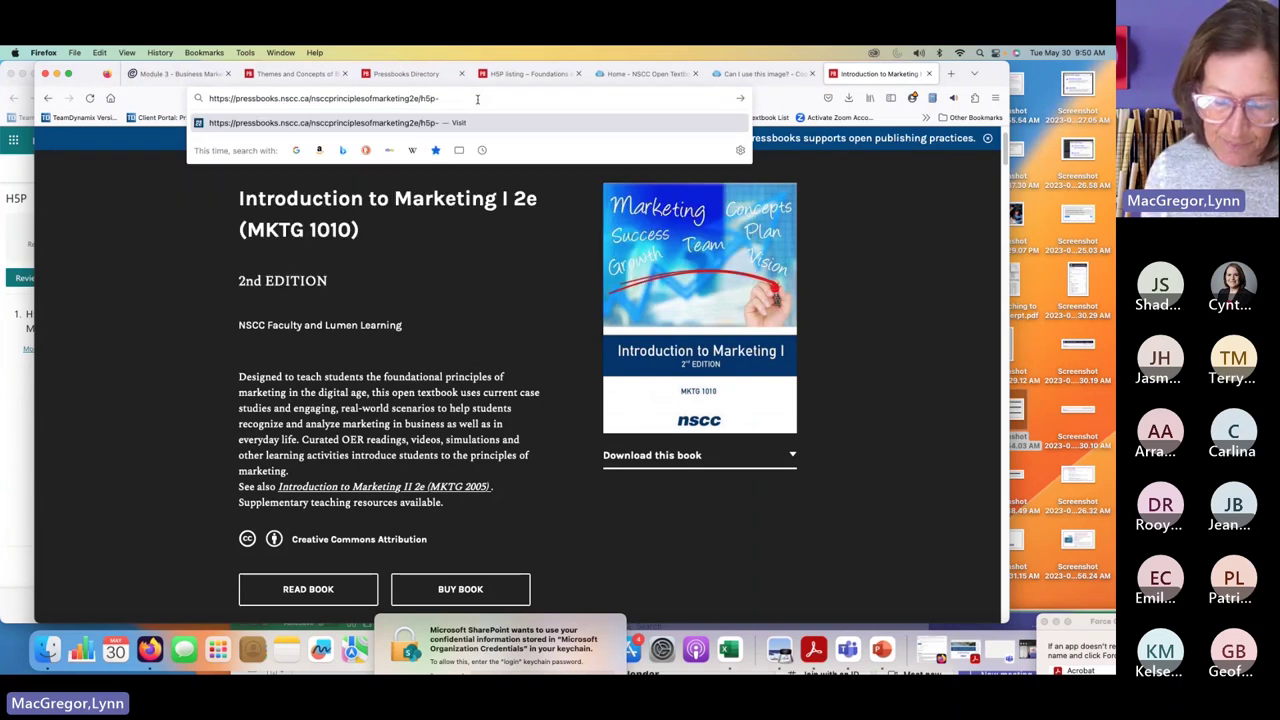
pyautogui.write('-list')
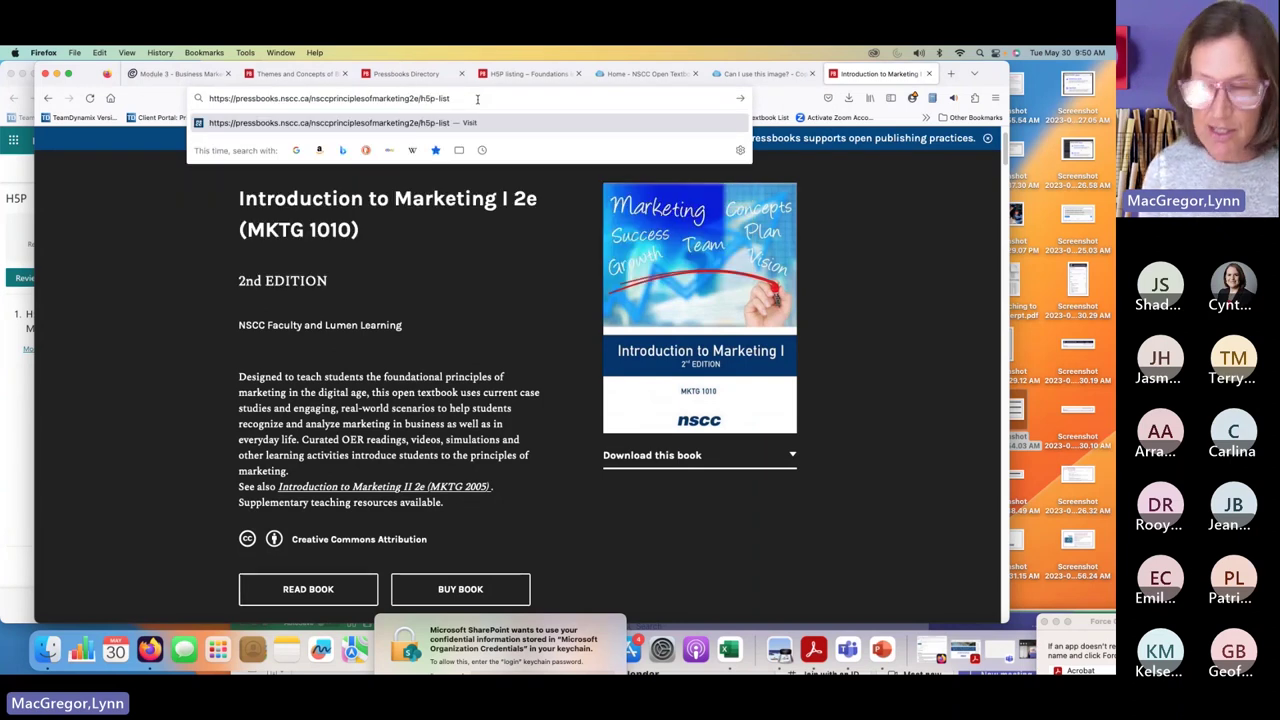
pyautogui.press('Return')
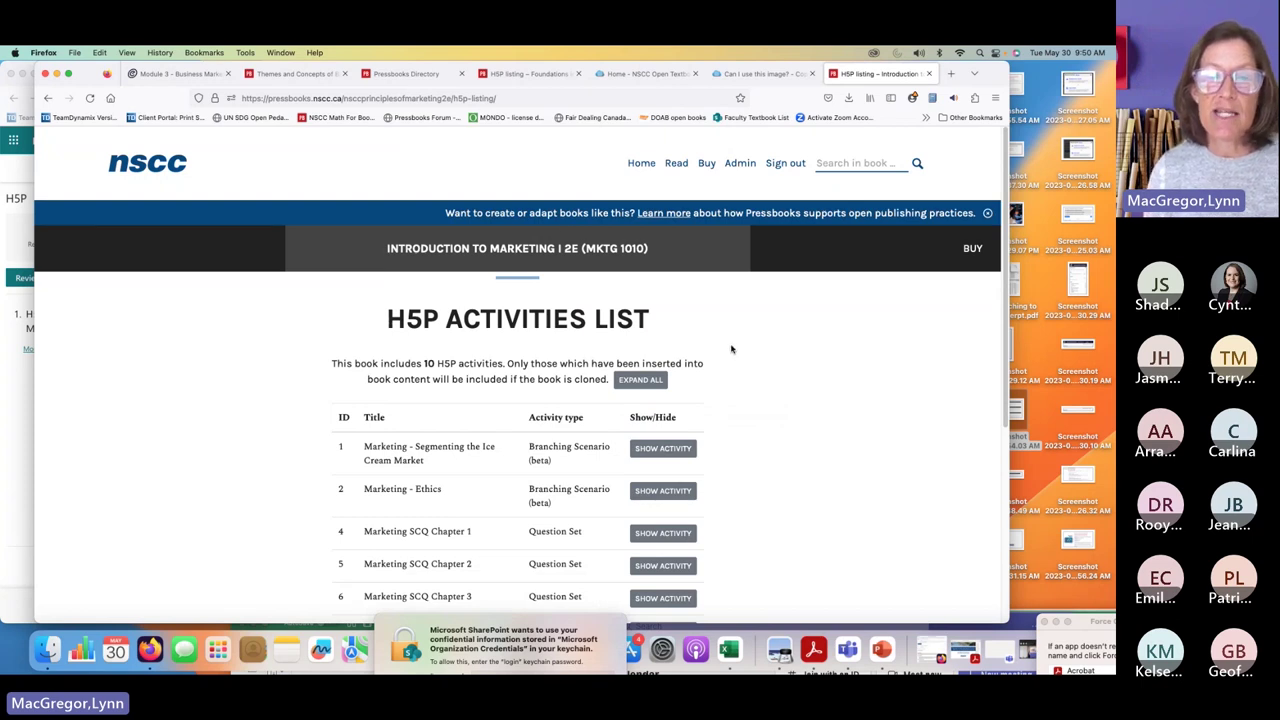
# Step: Show the Marketing - Ethics branching scenario from the list and go through its introduction to the choice of sims
pyautogui.scroll(-5, 731, 349)
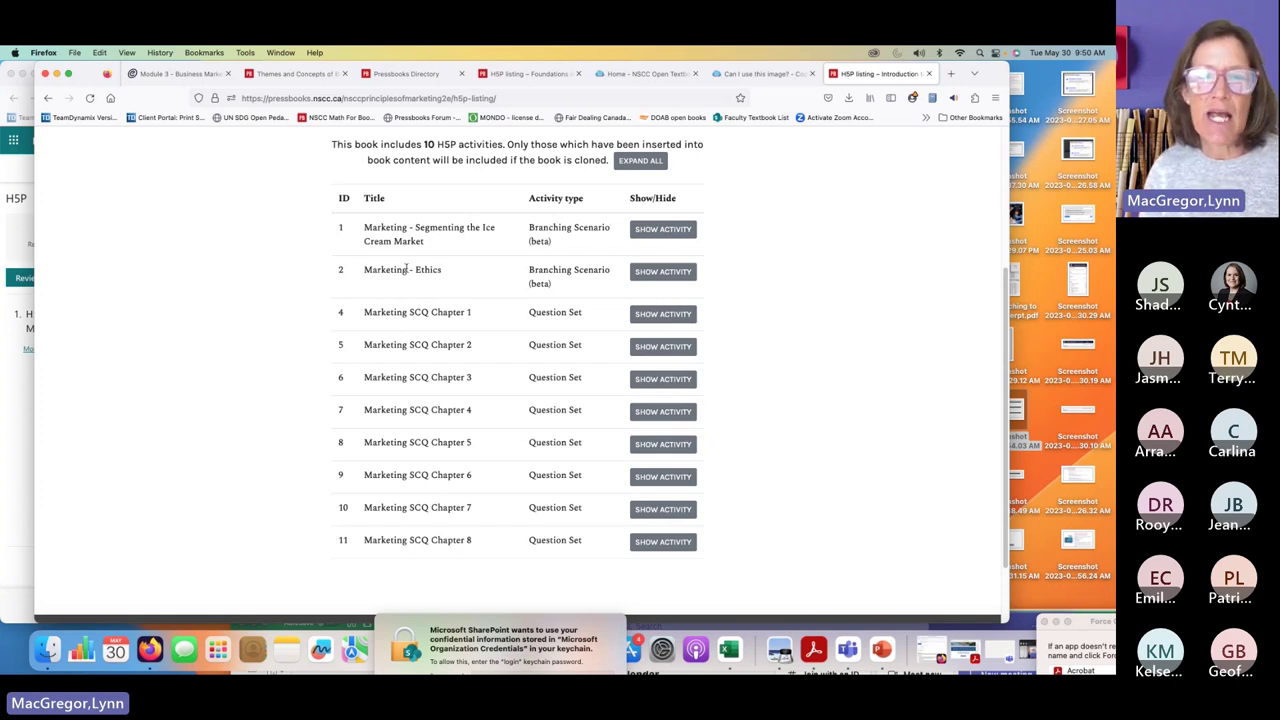
pyautogui.click(663, 272)
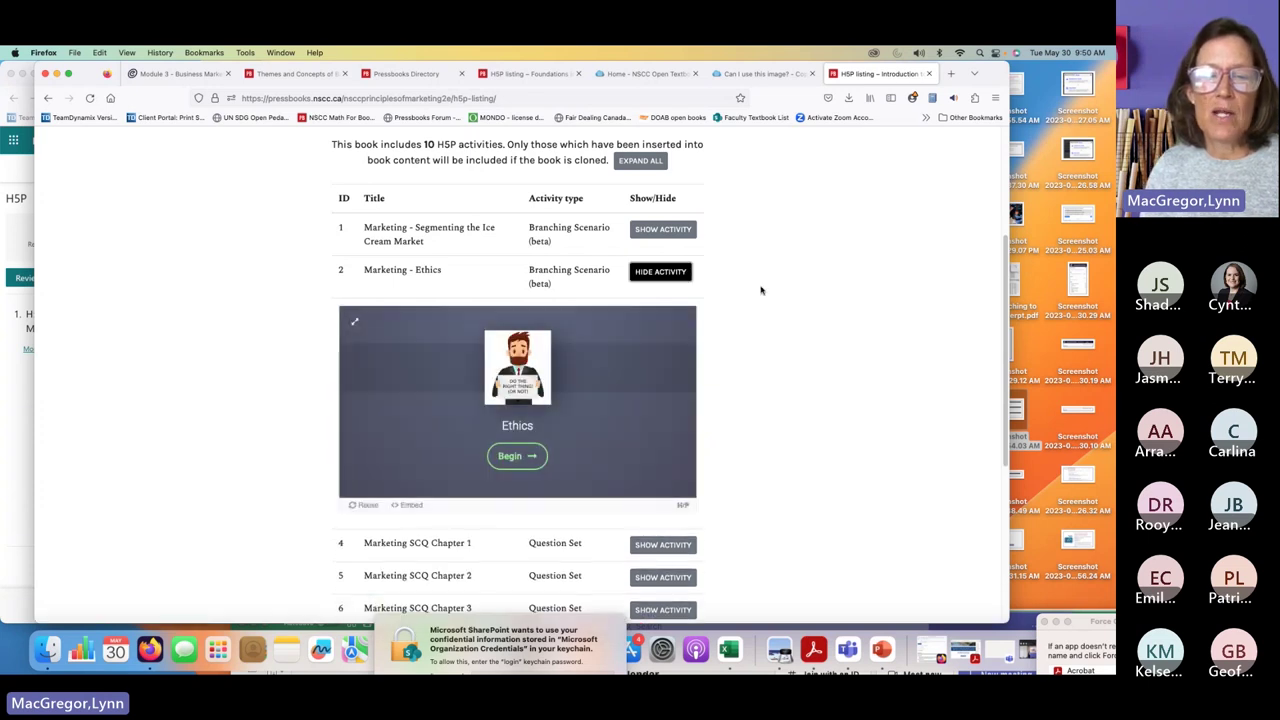
pyautogui.scroll(-2, 762, 288)
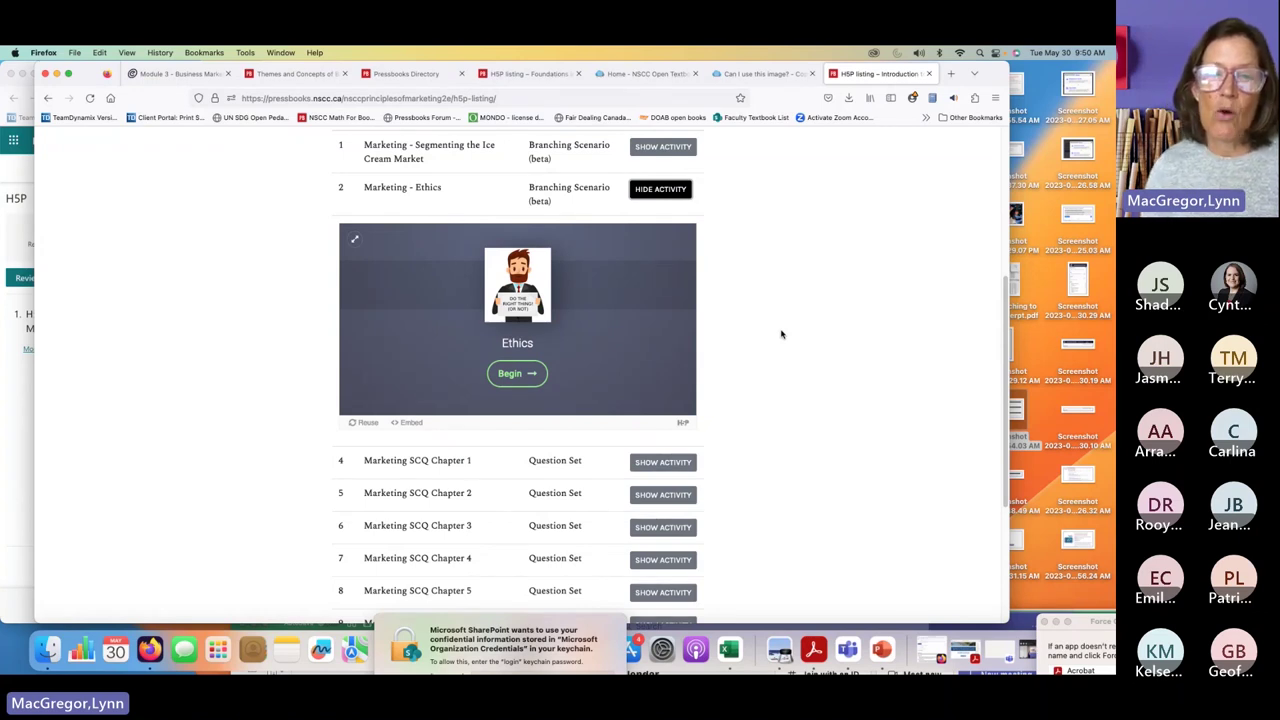
pyautogui.click(516, 374)
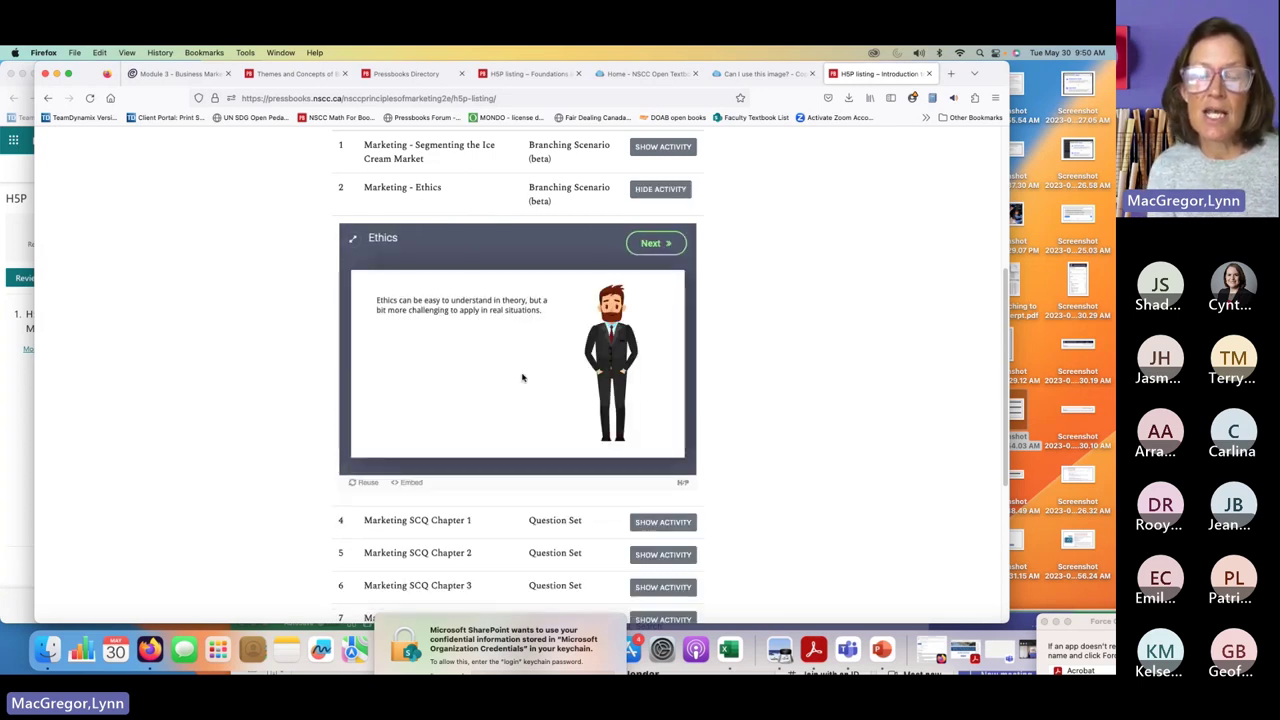
pyautogui.click(655, 243)
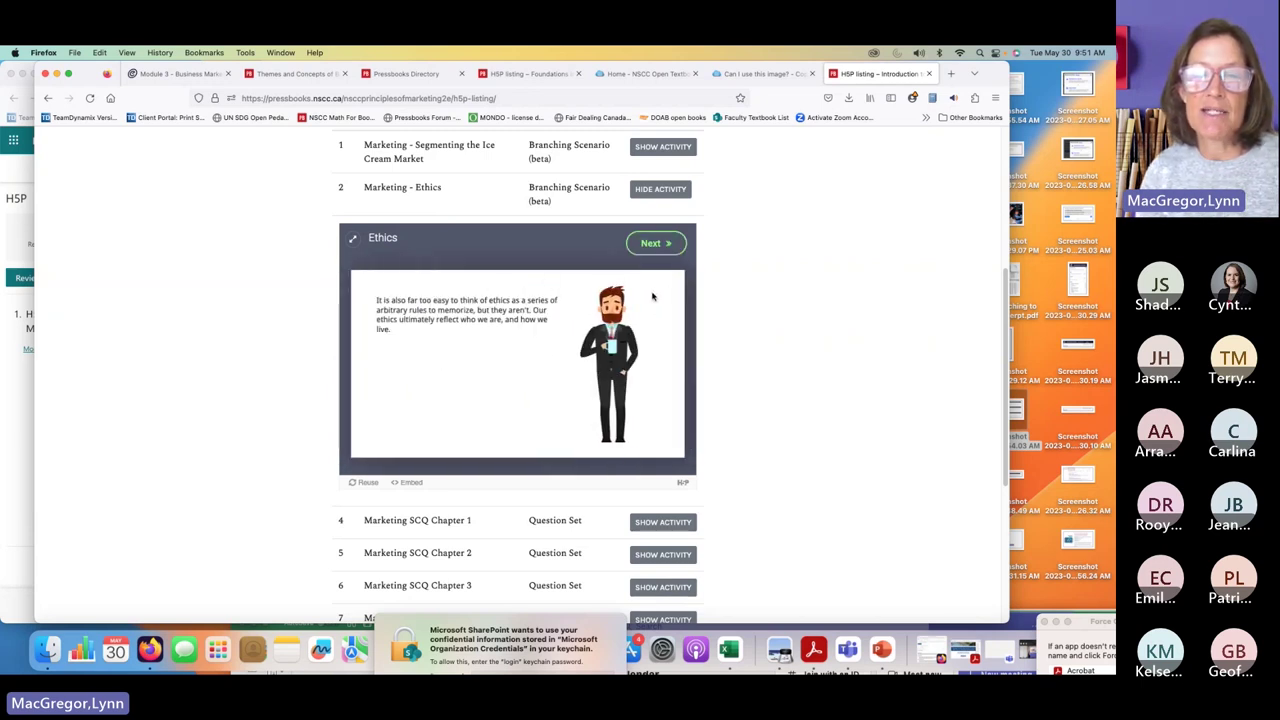
pyautogui.click(646, 246)
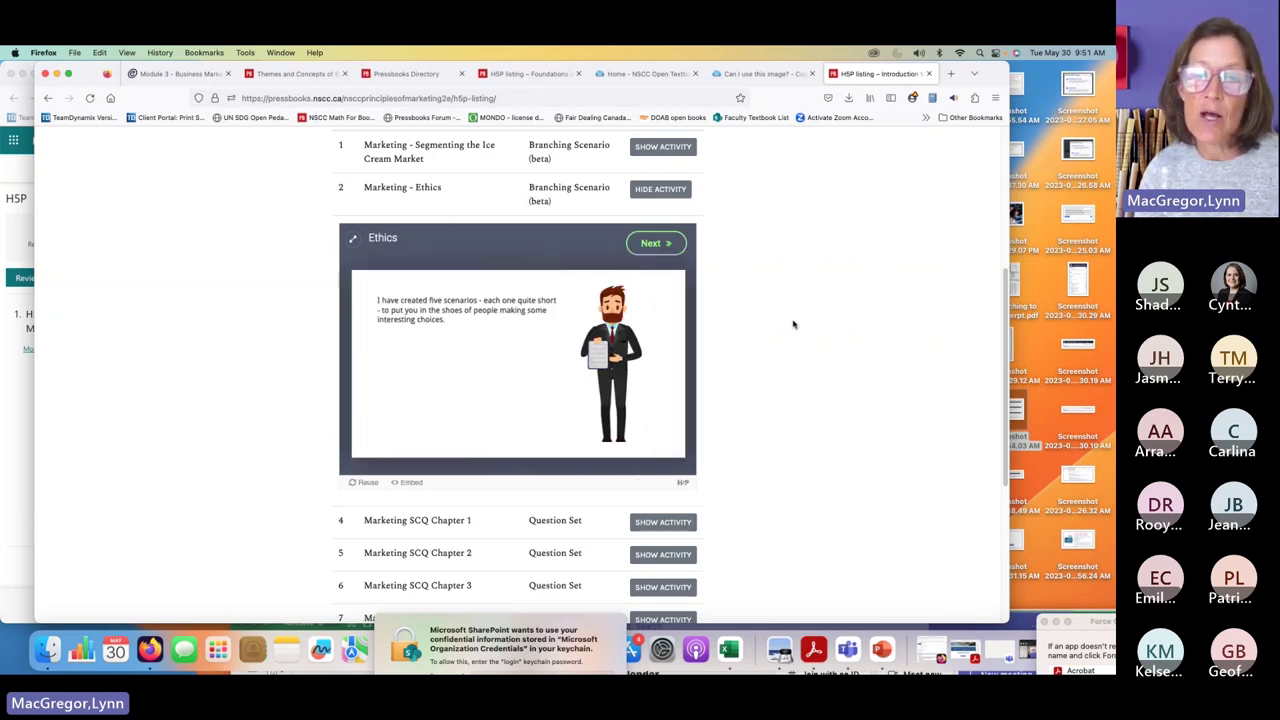
pyautogui.click(658, 246)
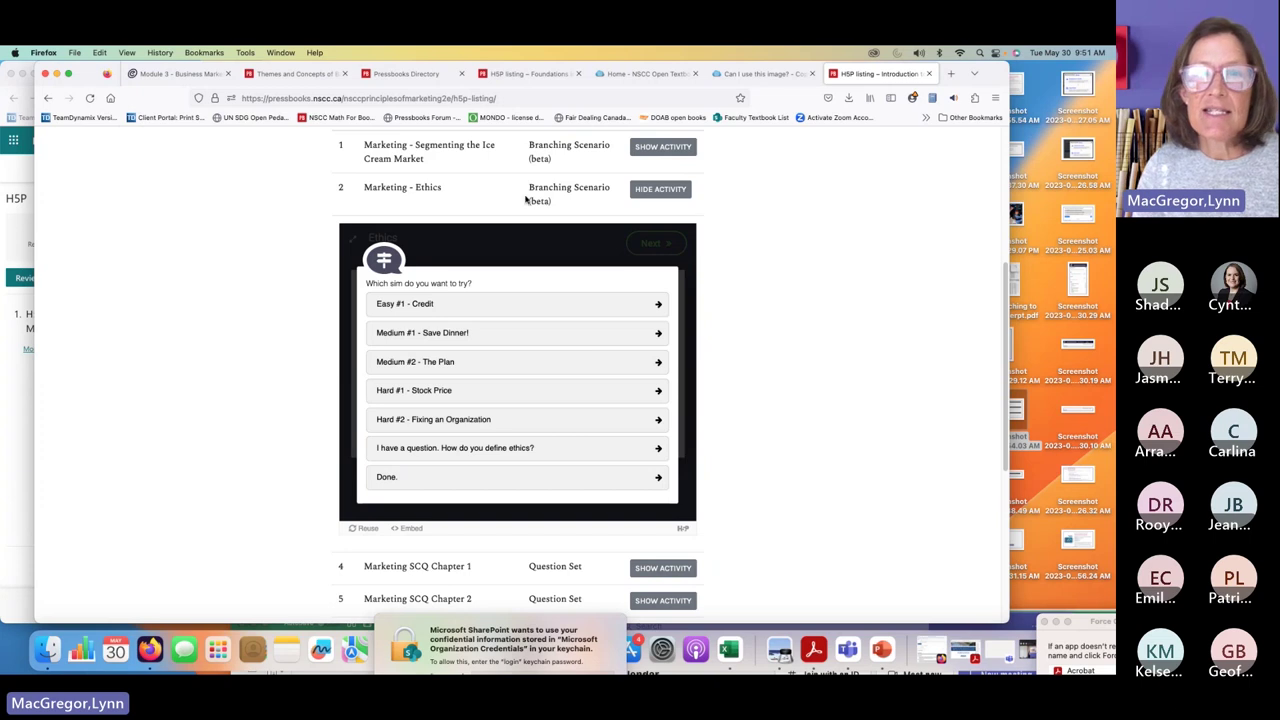
# Step: Switch to the "Can I use this image?" guide page and start its Evaluating Images activity to view the first question
pyautogui.click(777, 77)
pyautogui.scroll(2, 778, 322)
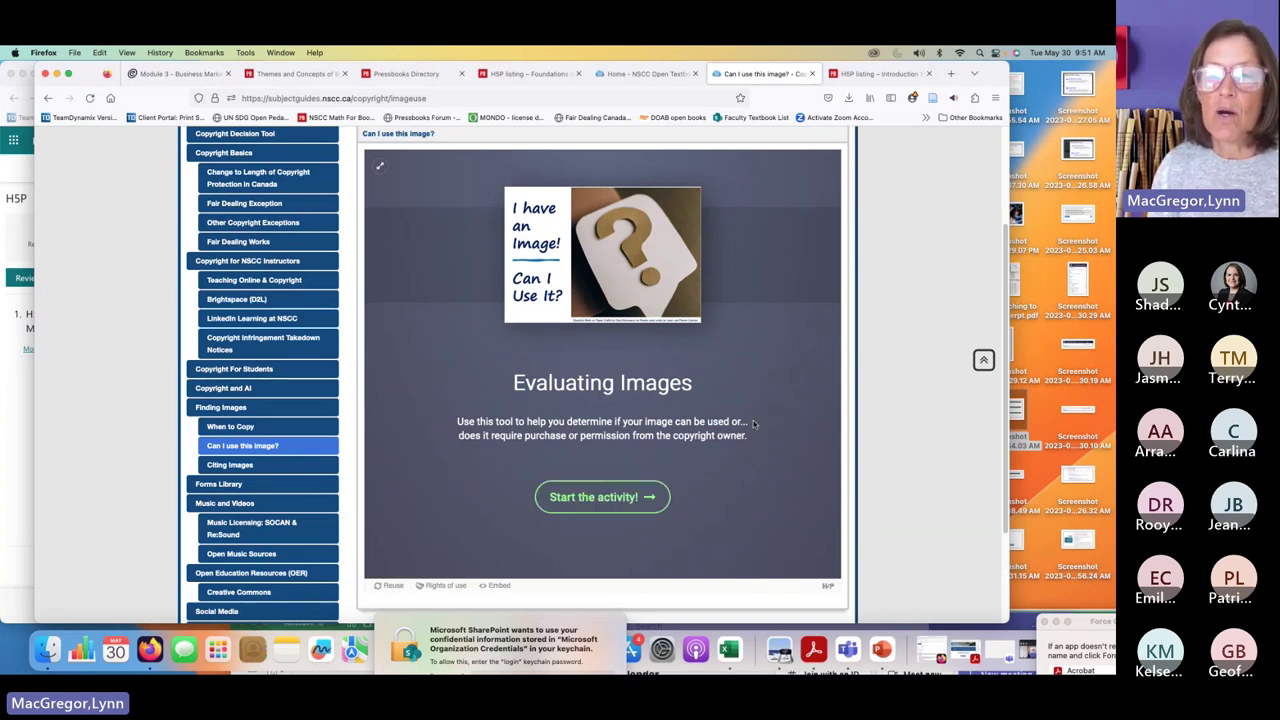
pyautogui.click(600, 497)
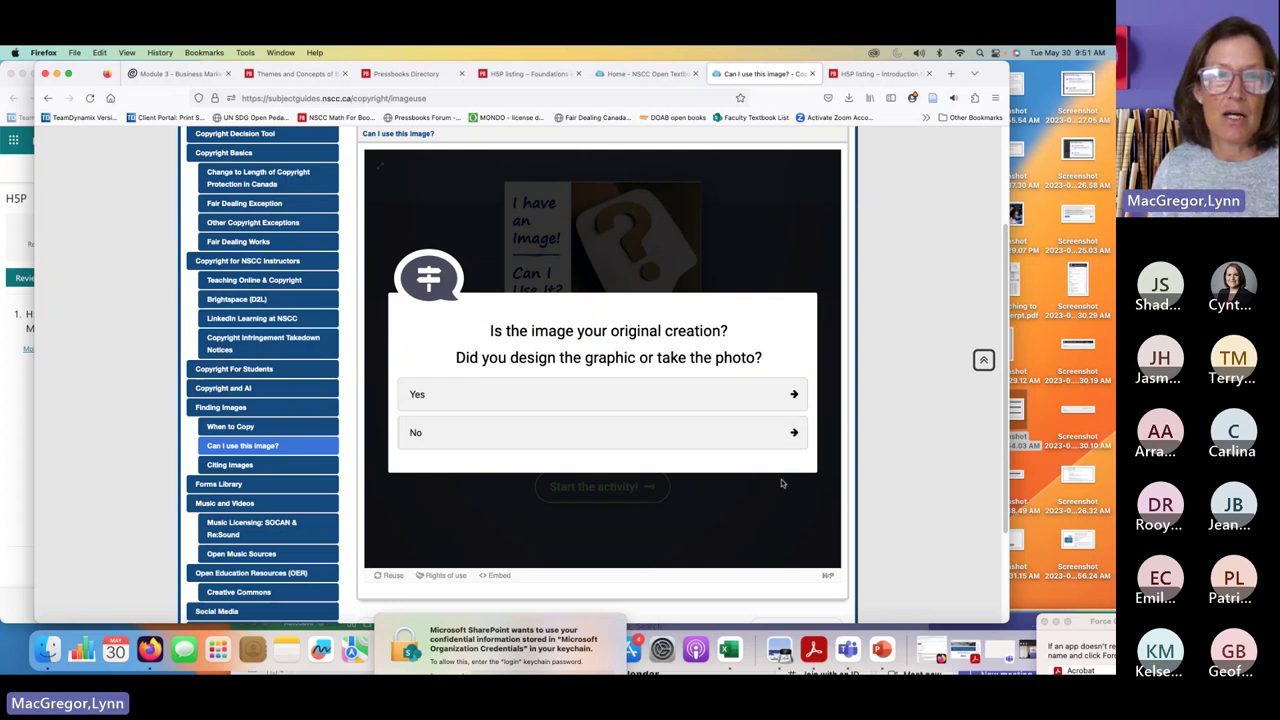
pyautogui.scroll(-3, 779, 487)
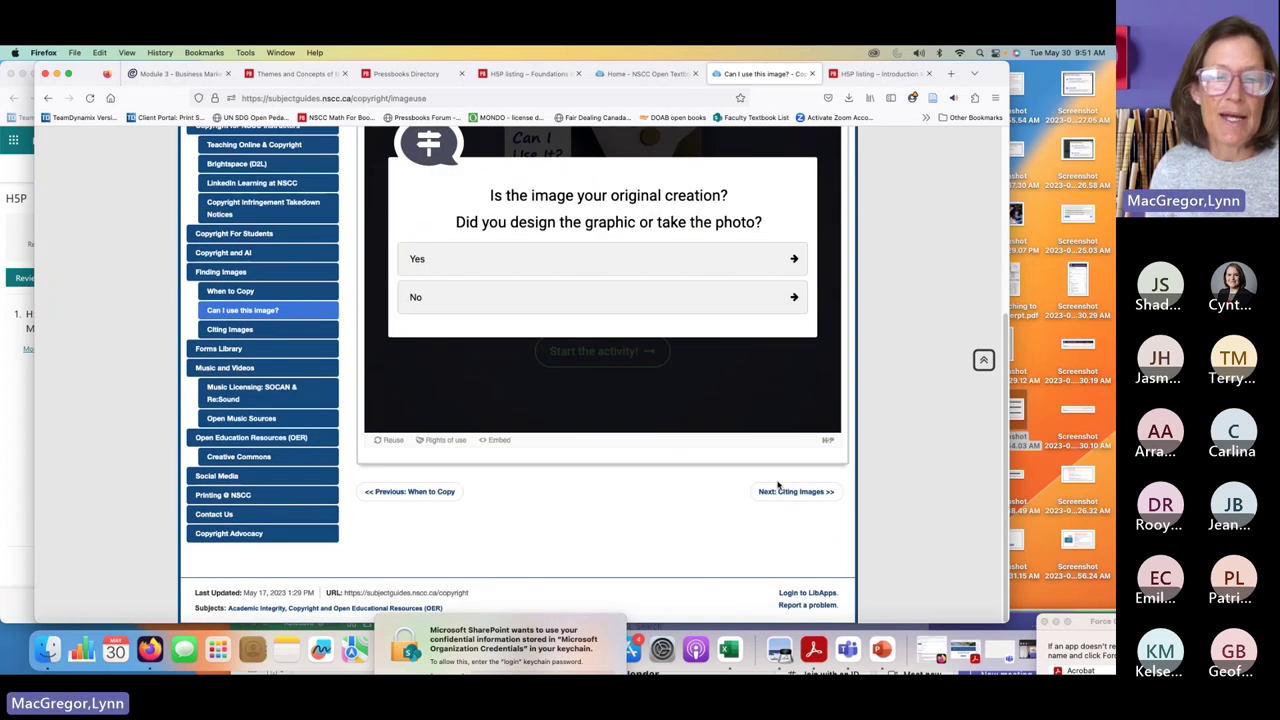
pyautogui.scroll(6, 774, 476)
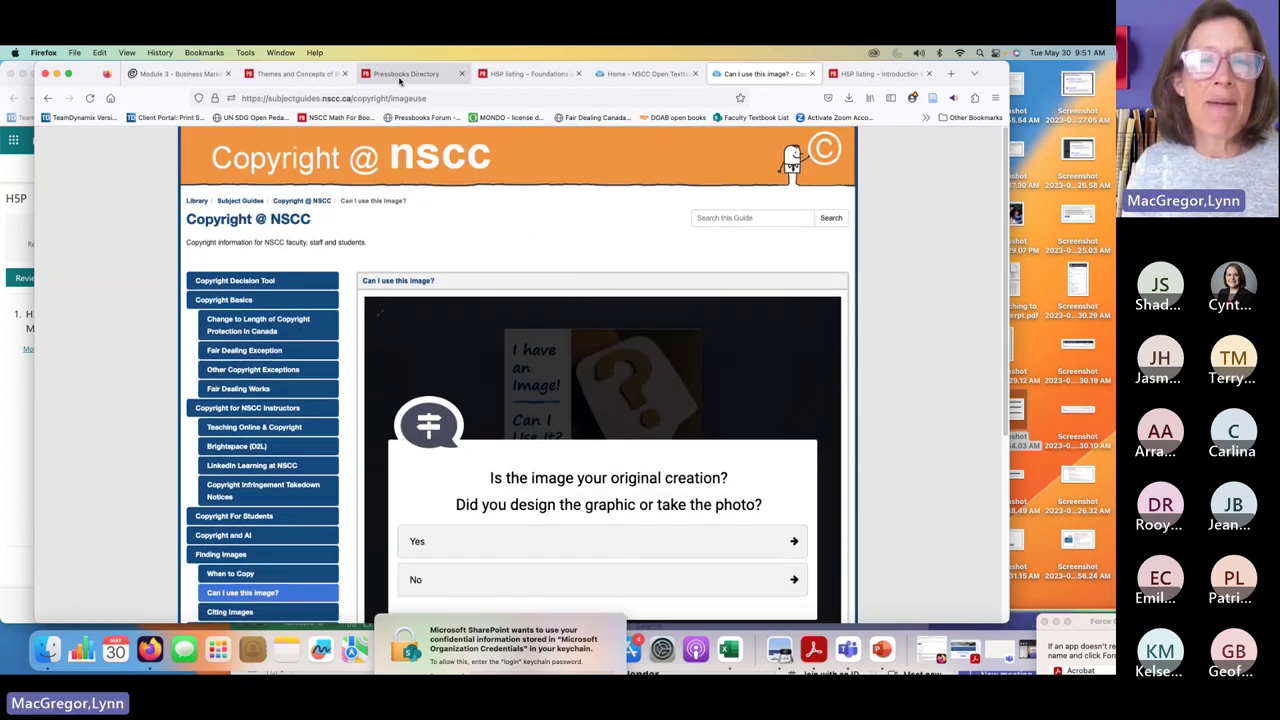
# Step: Return to the Using H5P book in Pressbooks, view its public home page and open its admin dashboard
pyautogui.click(301, 78)
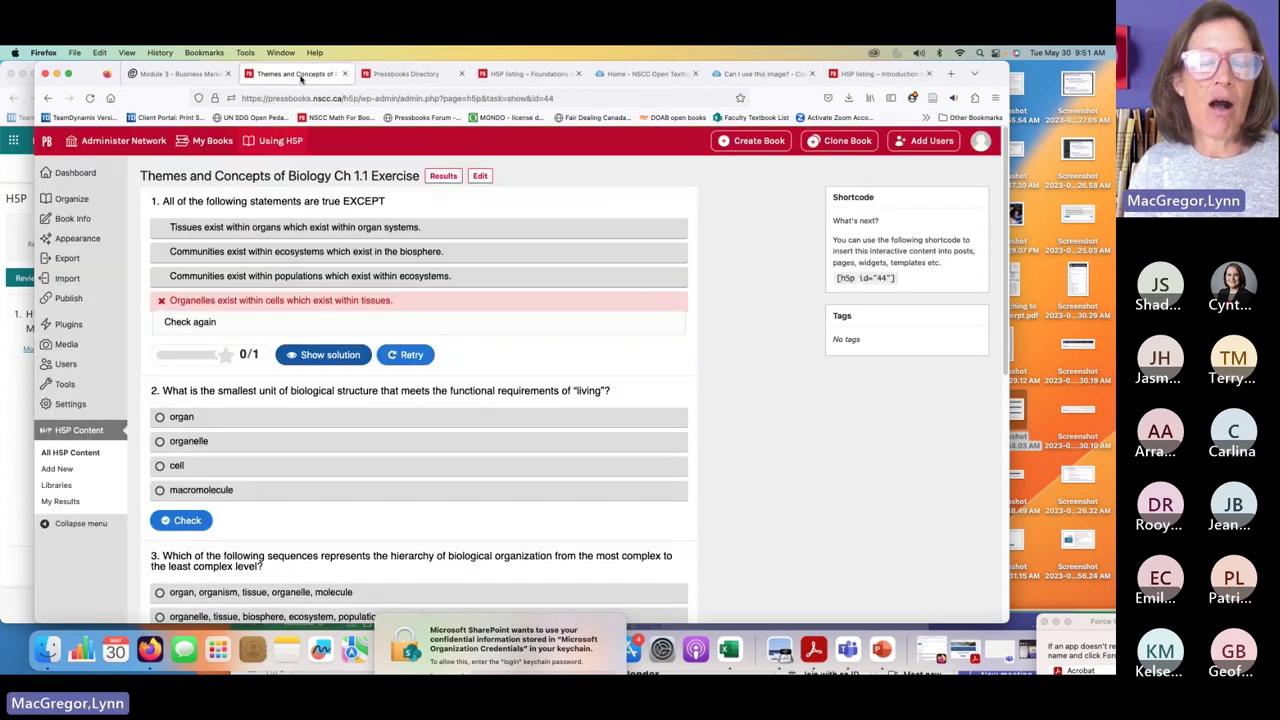
pyautogui.click(268, 144)
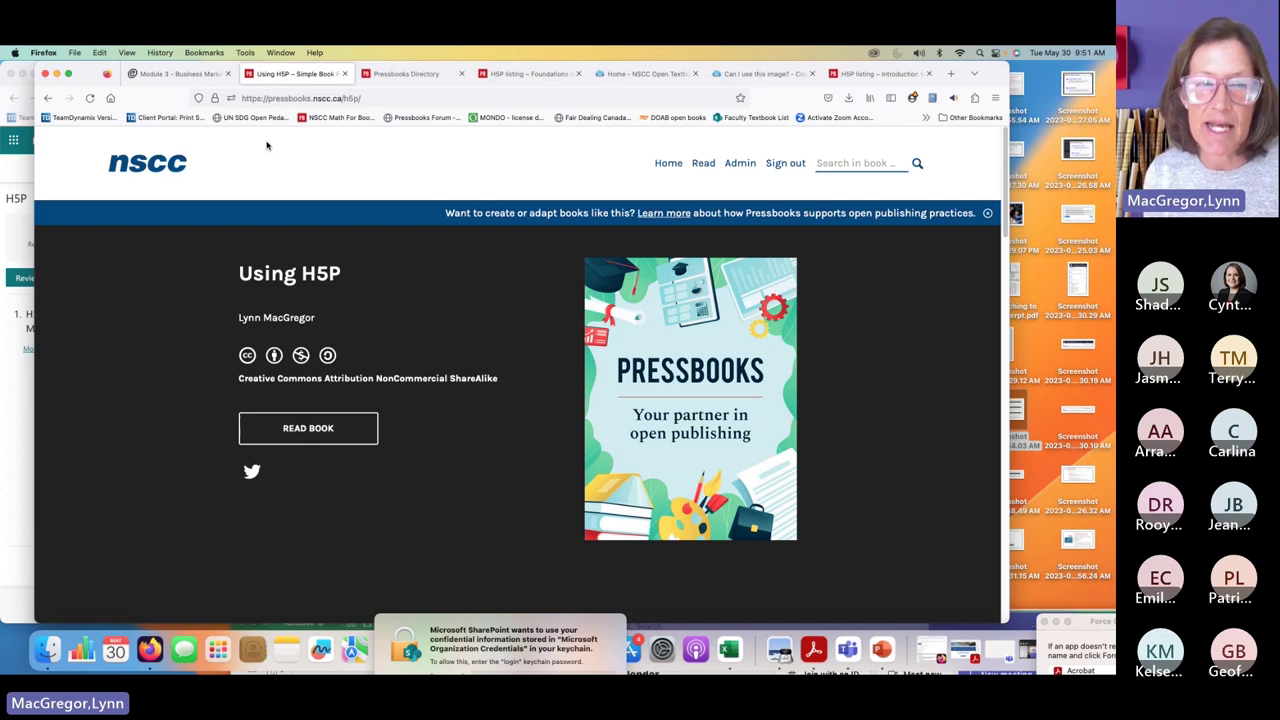
pyautogui.scroll(-5, 490, 267)
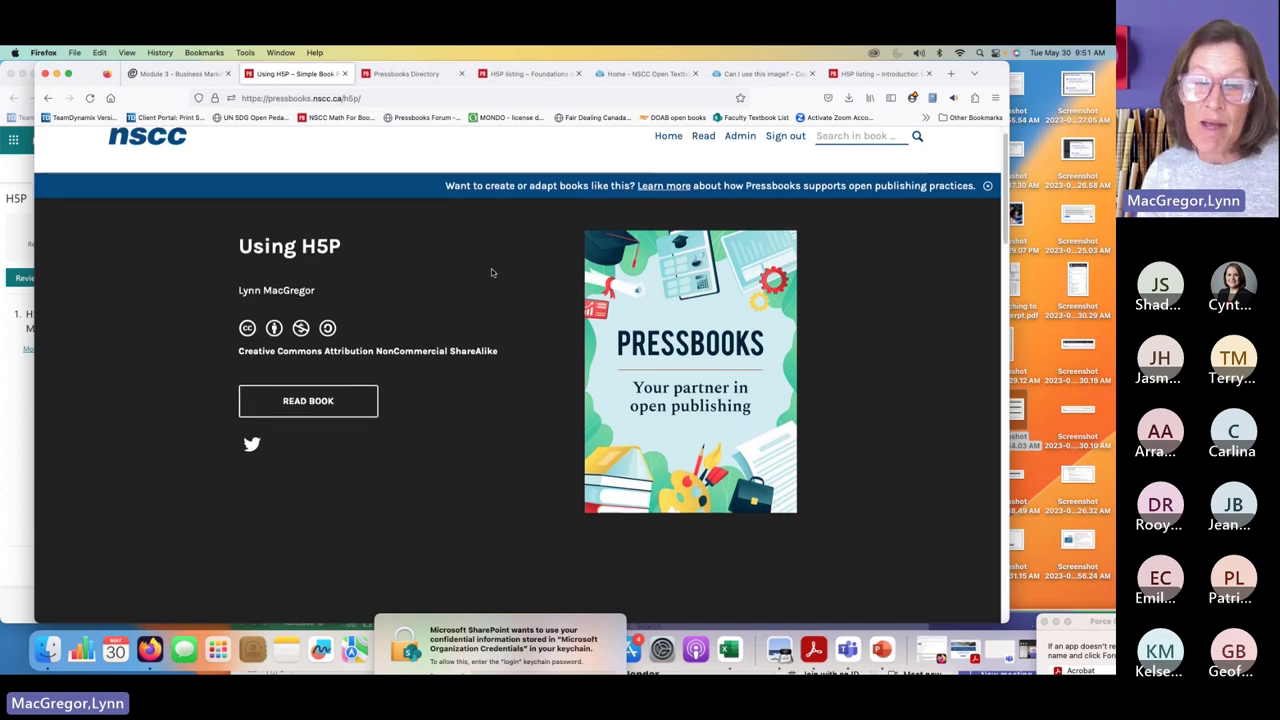
pyautogui.scroll(5, 490, 267)
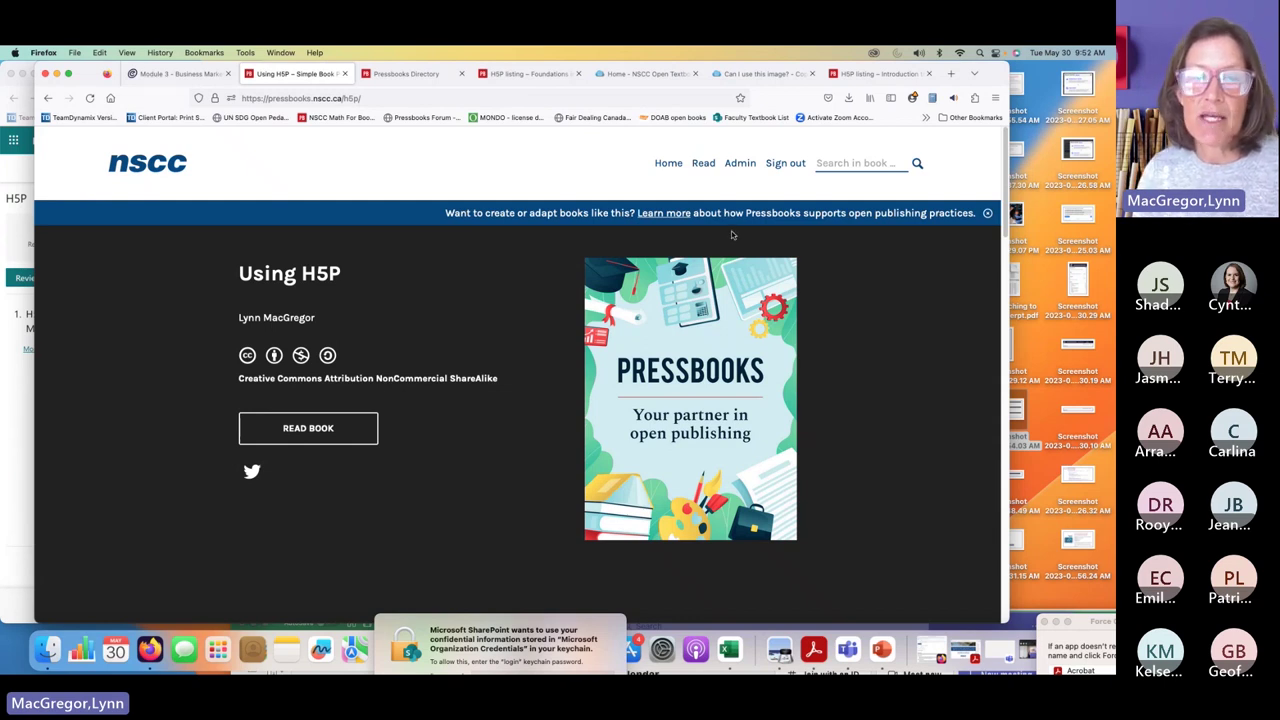
pyautogui.click(740, 164)
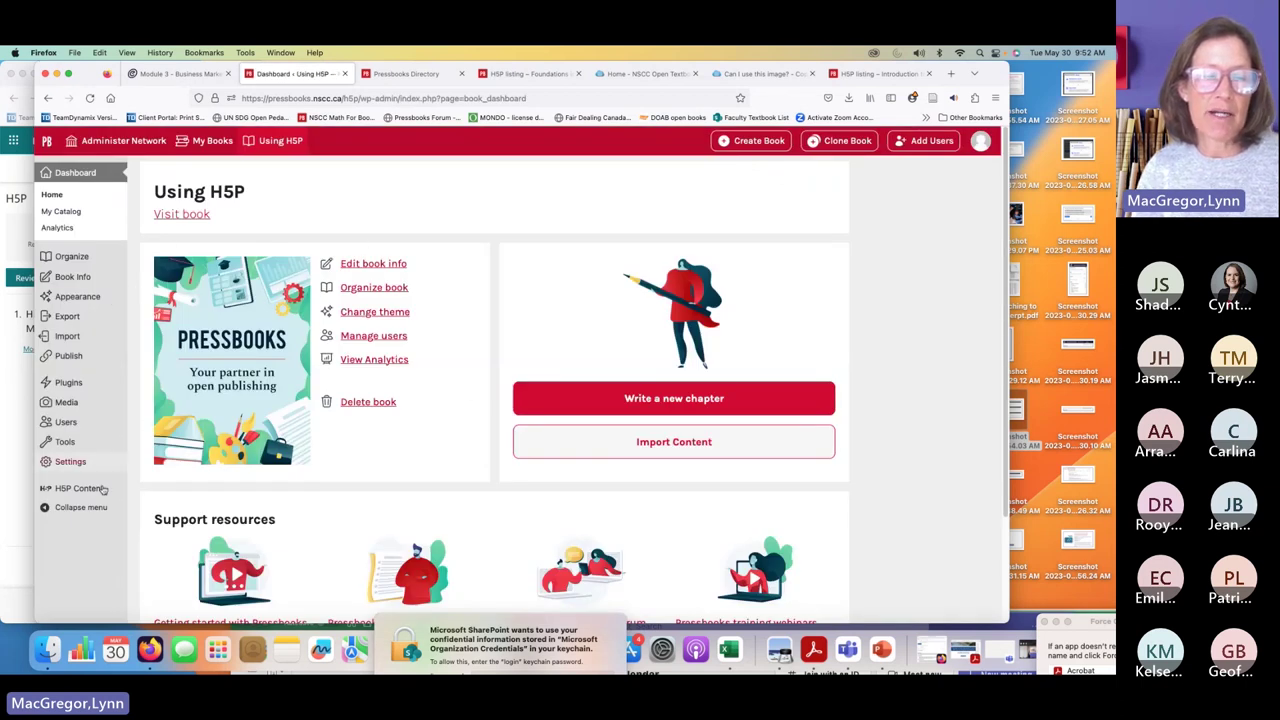
# Step: Start adding new H5P content to the book, browse the available content types and choose Image Hotspots
pyautogui.moveTo(60, 484)
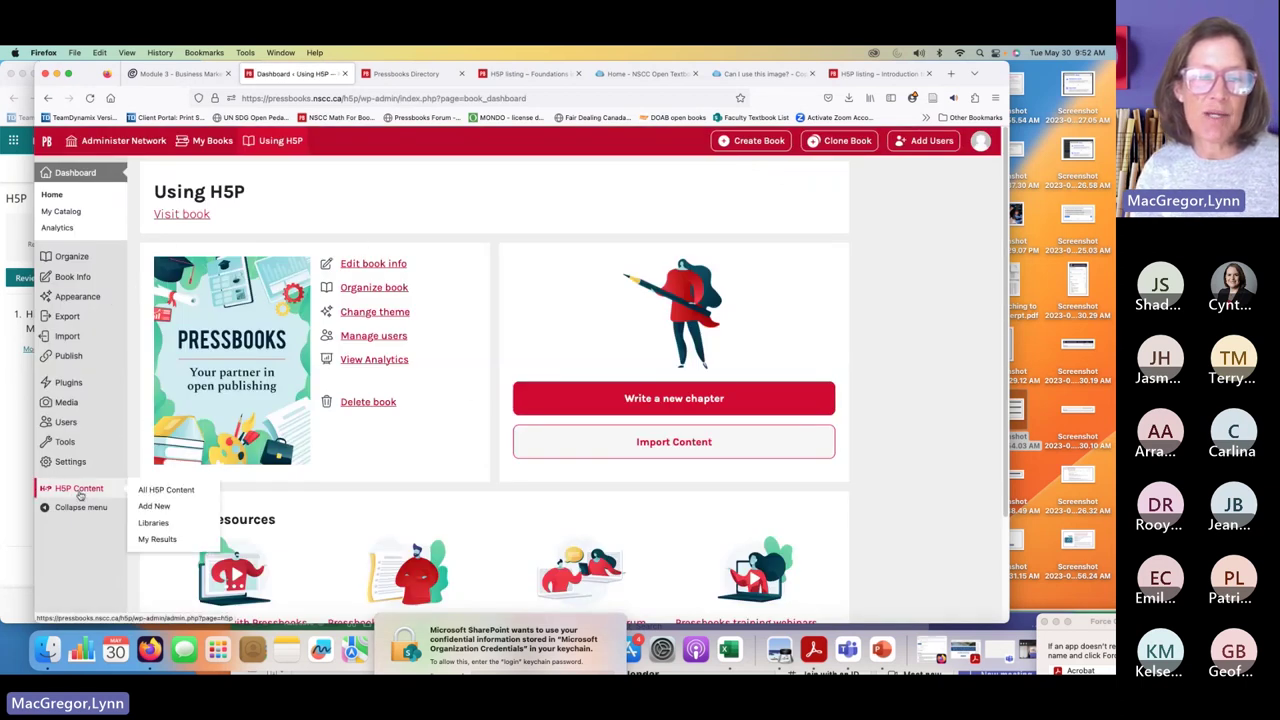
pyautogui.click(164, 509)
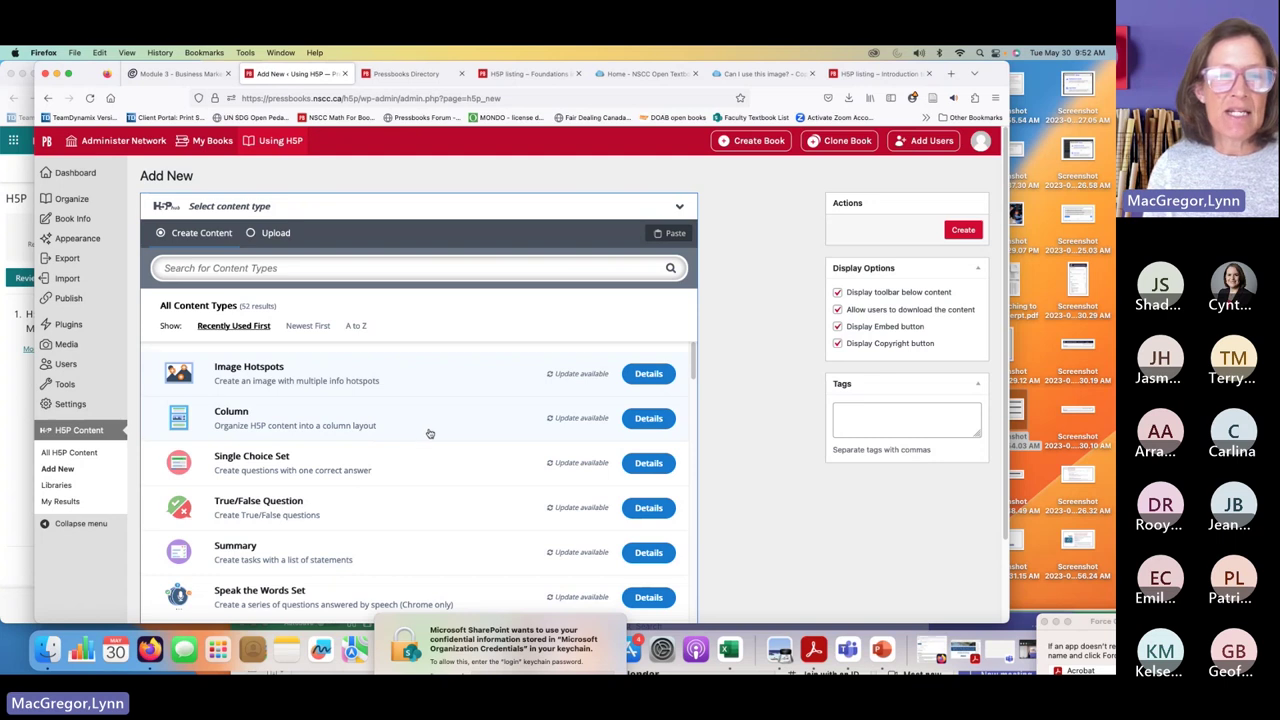
pyautogui.scroll(-1, 429, 433)
pyautogui.scroll(1, 429, 433)
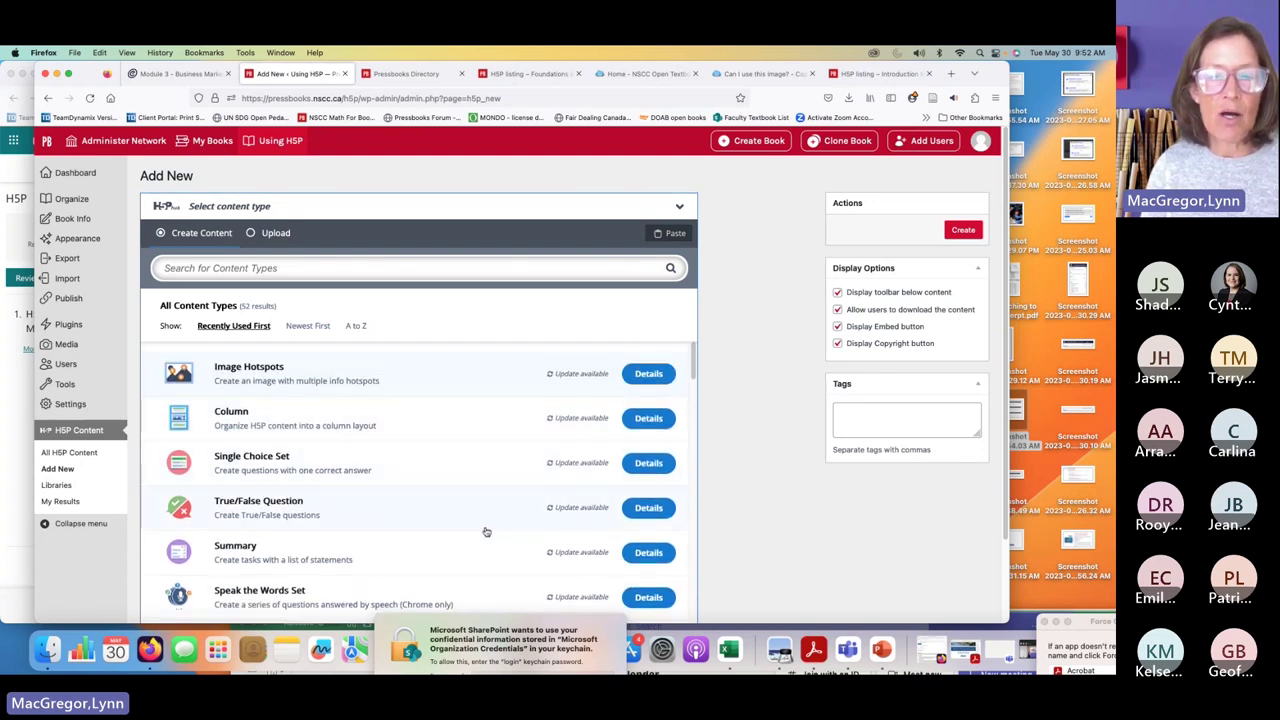
pyautogui.scroll(-2, 488, 528)
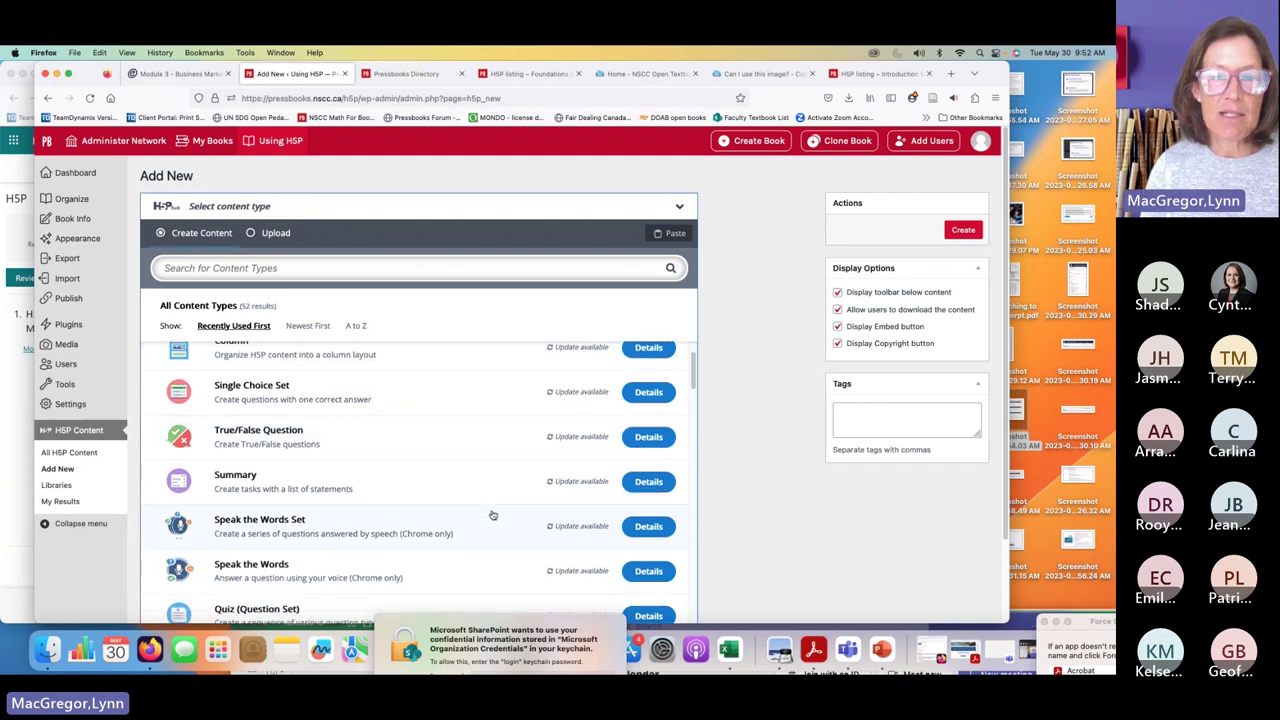
pyautogui.scroll(2, 492, 515)
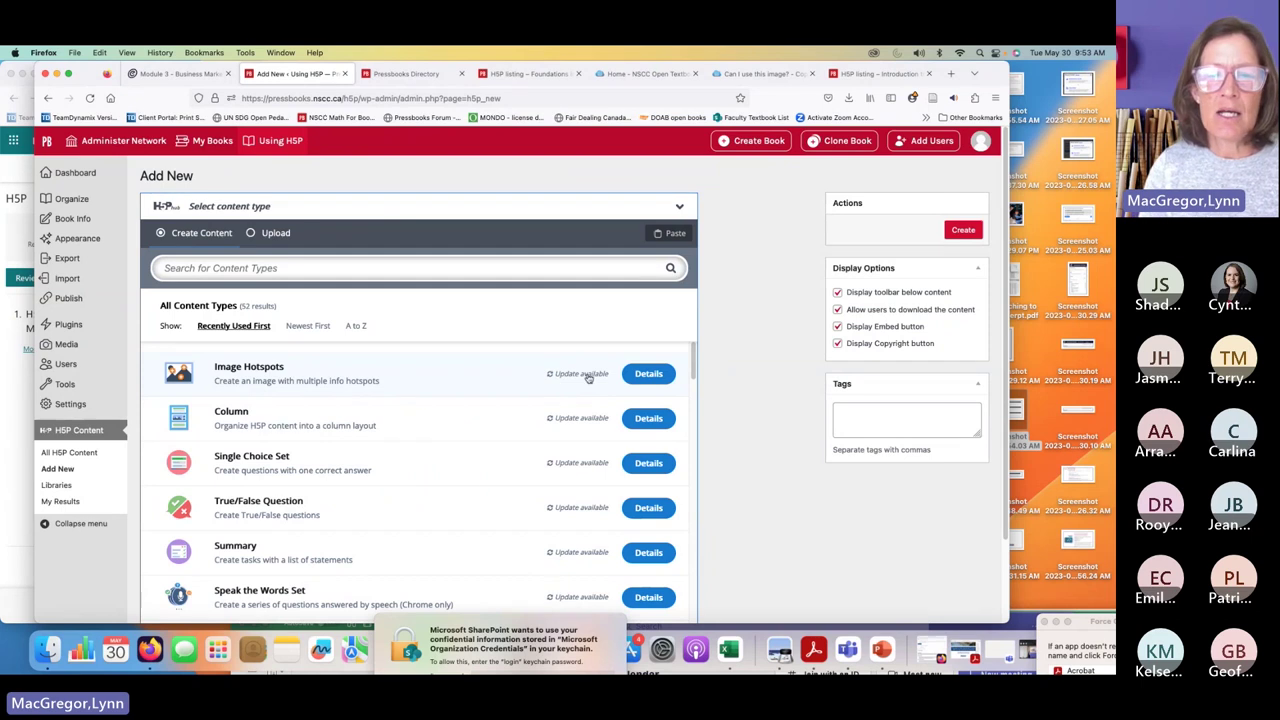
pyautogui.click(256, 370)
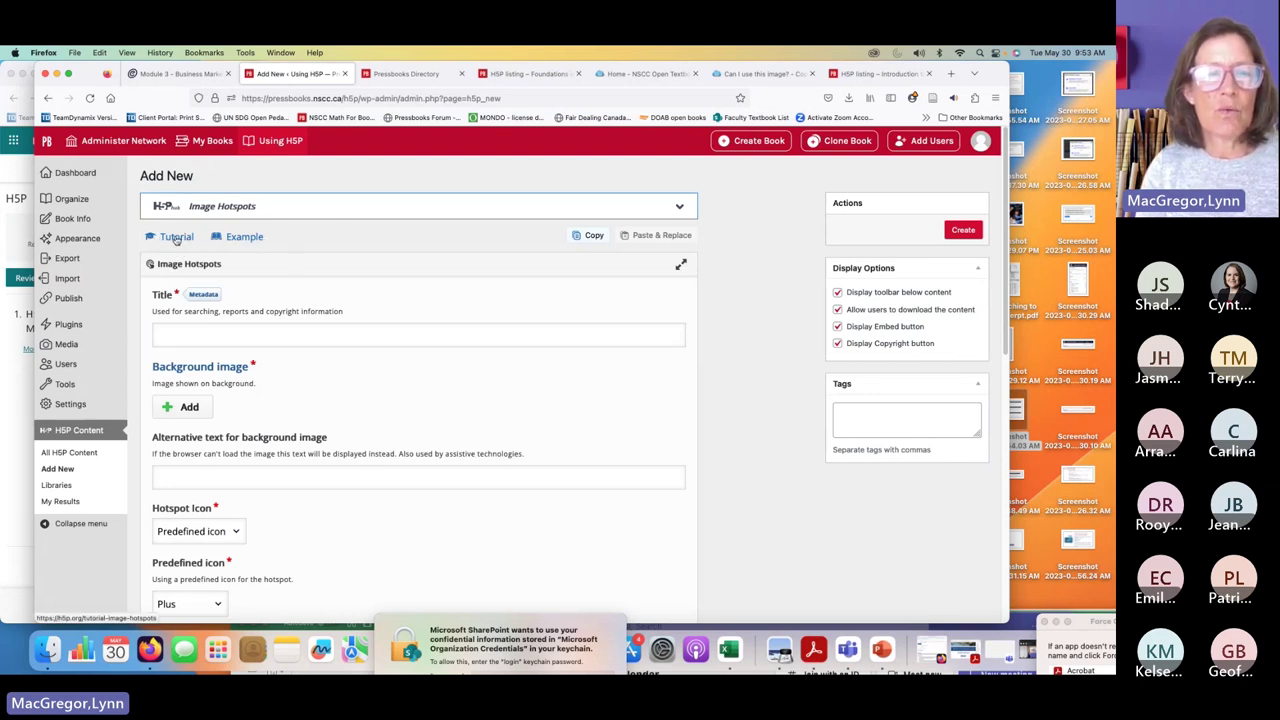
# Step: Open the Image Hotspots tutorial on h5p.org, view it, and return to the new content form
pyautogui.click(175, 238)
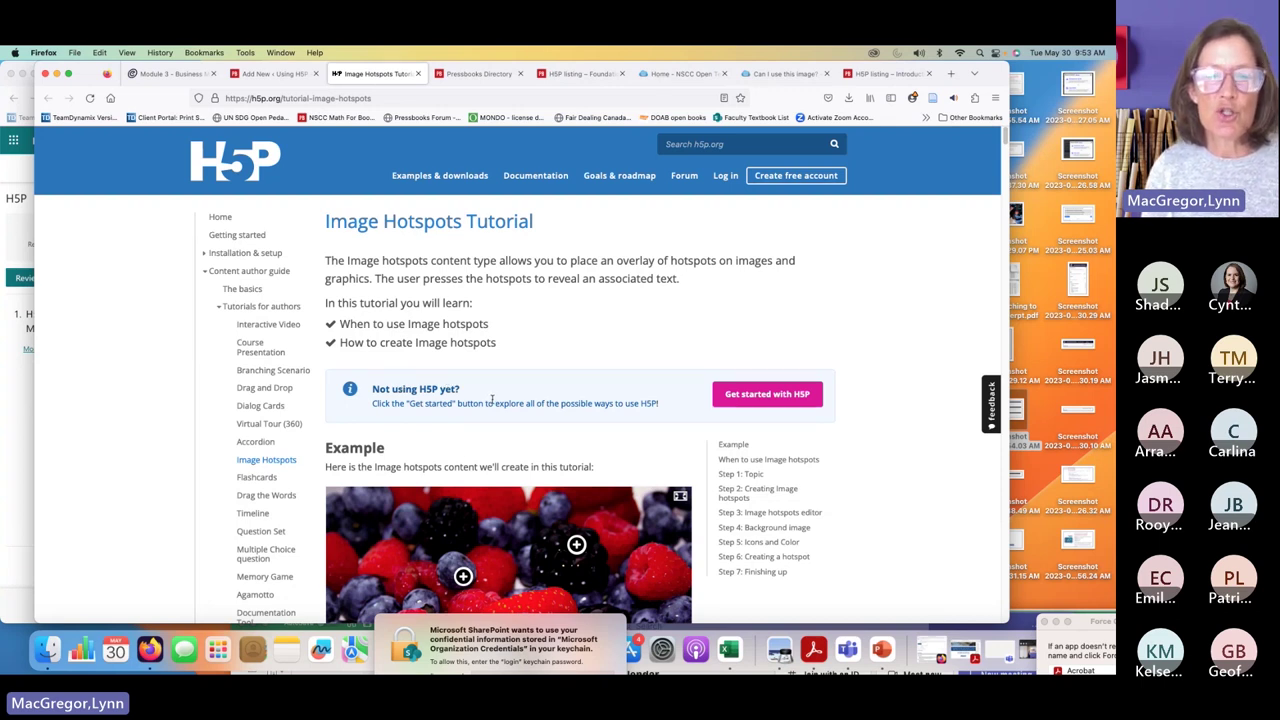
pyautogui.click(280, 74)
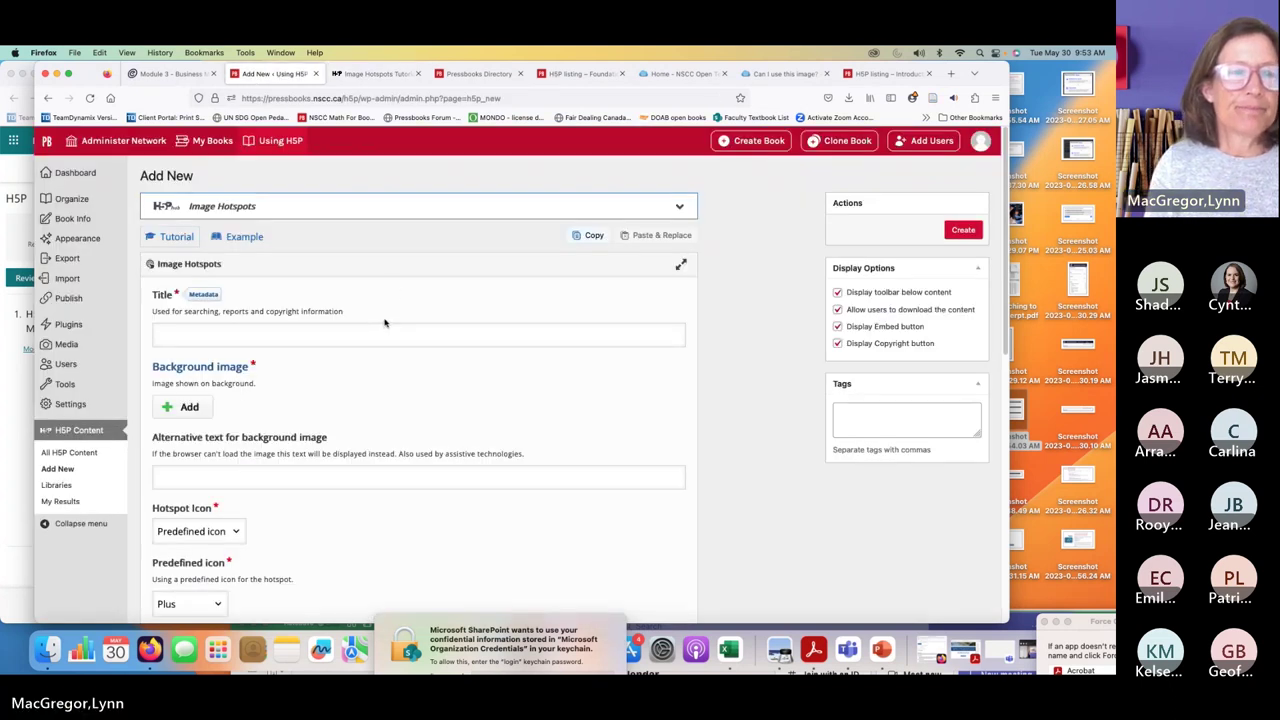
pyautogui.click(375, 74)
pyautogui.click(291, 74)
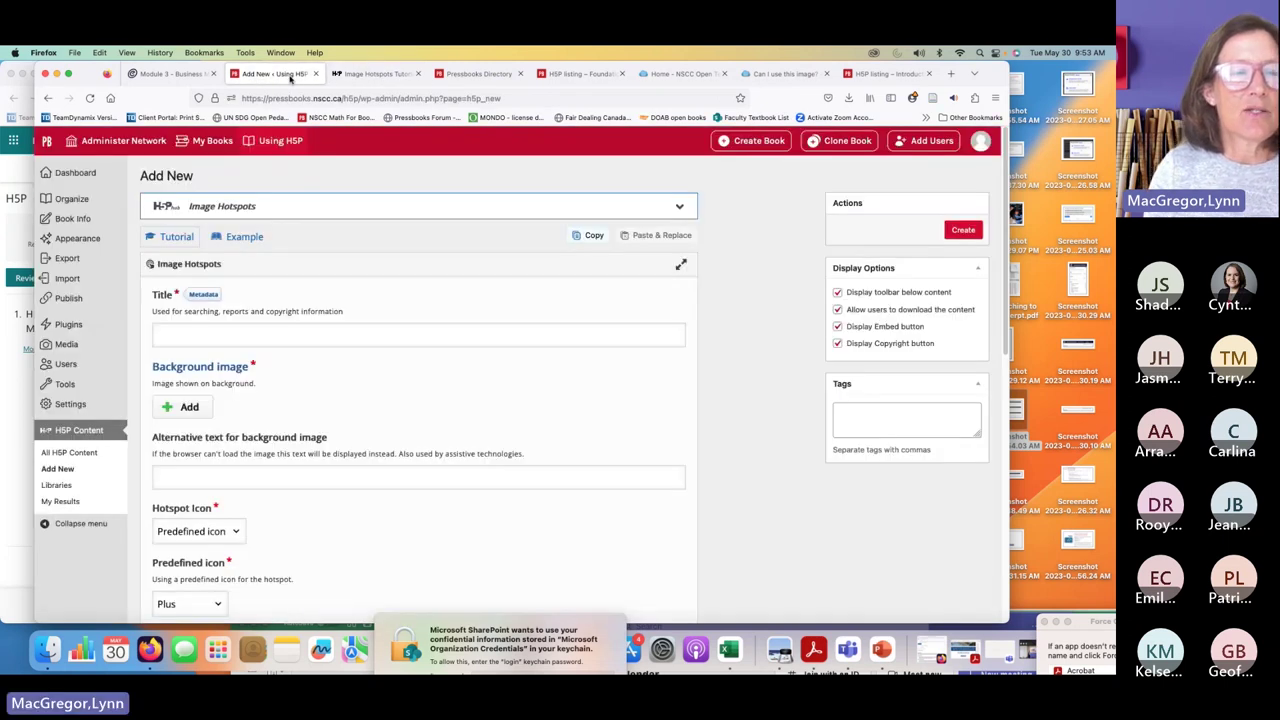
# Step: Look over the Image Hotspots form and open the h5p.org example page for this content type
pyautogui.scroll(-4, 387, 358)
pyautogui.scroll(4, 387, 358)
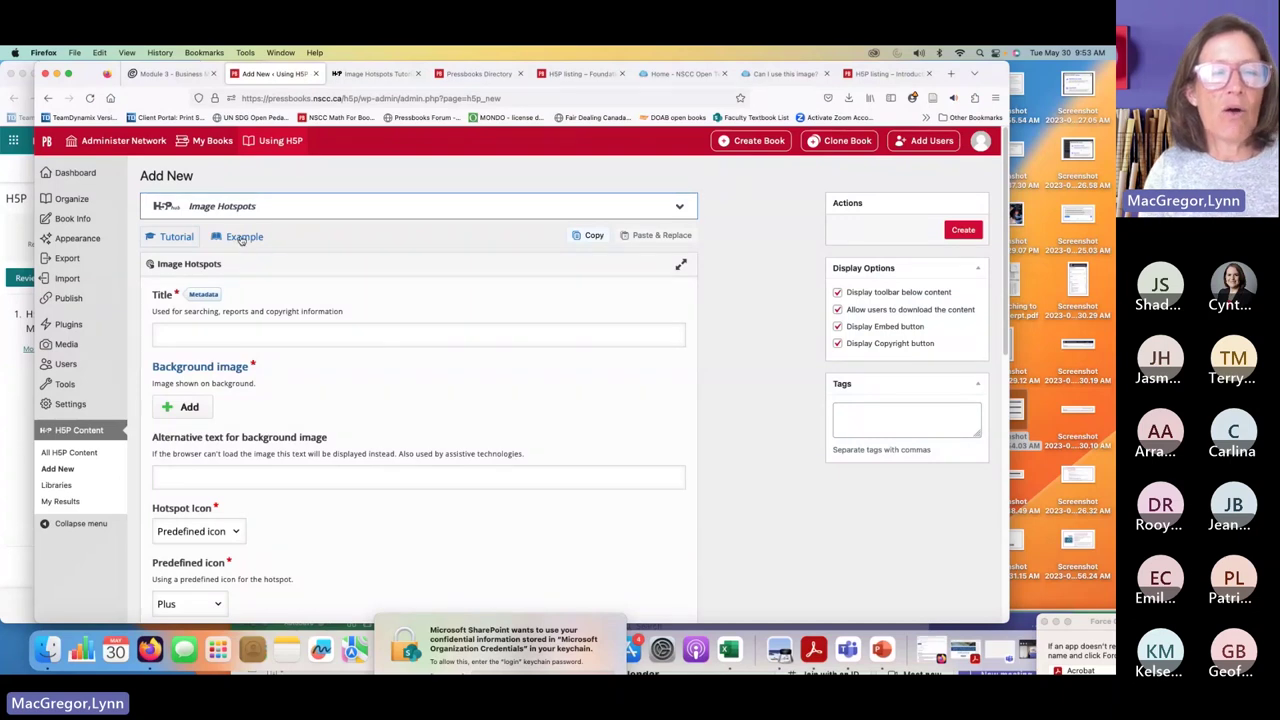
pyautogui.click(245, 237)
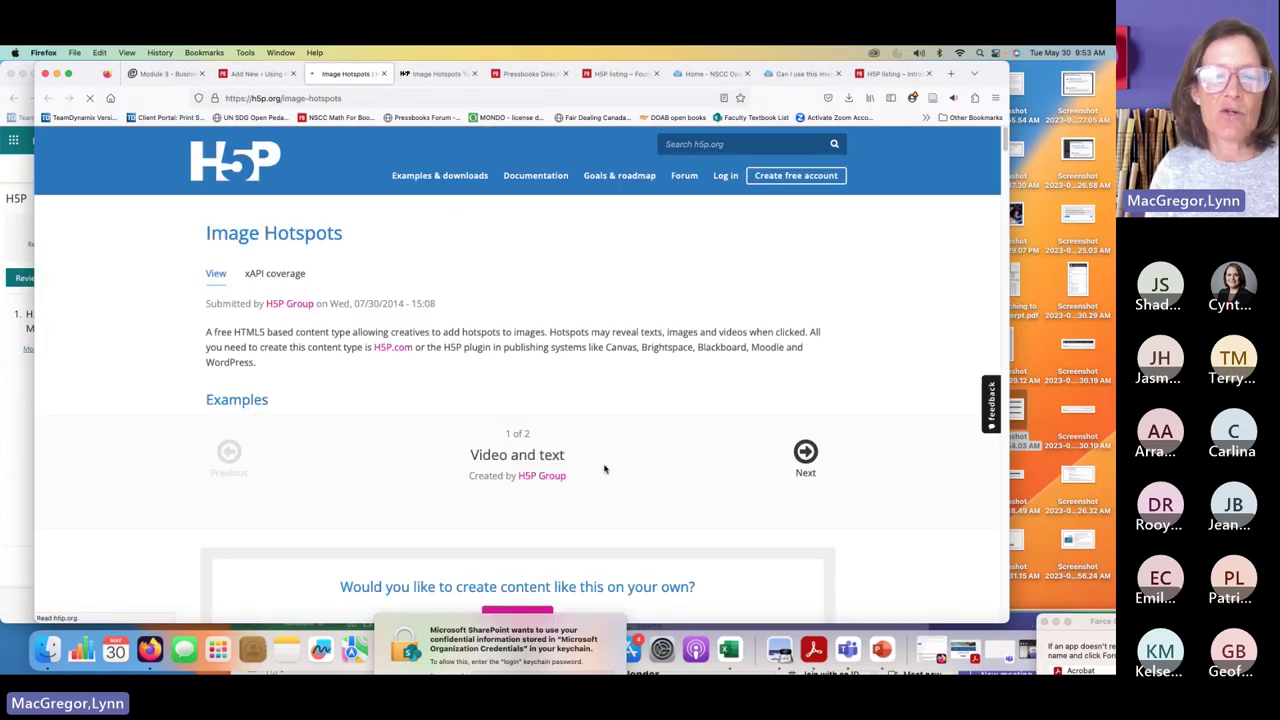
# Step: Open the large strawberry's hotspot in the h5p.org Video and text example, then close the example page and return to the new content form
pyautogui.scroll(-5, 605, 469)
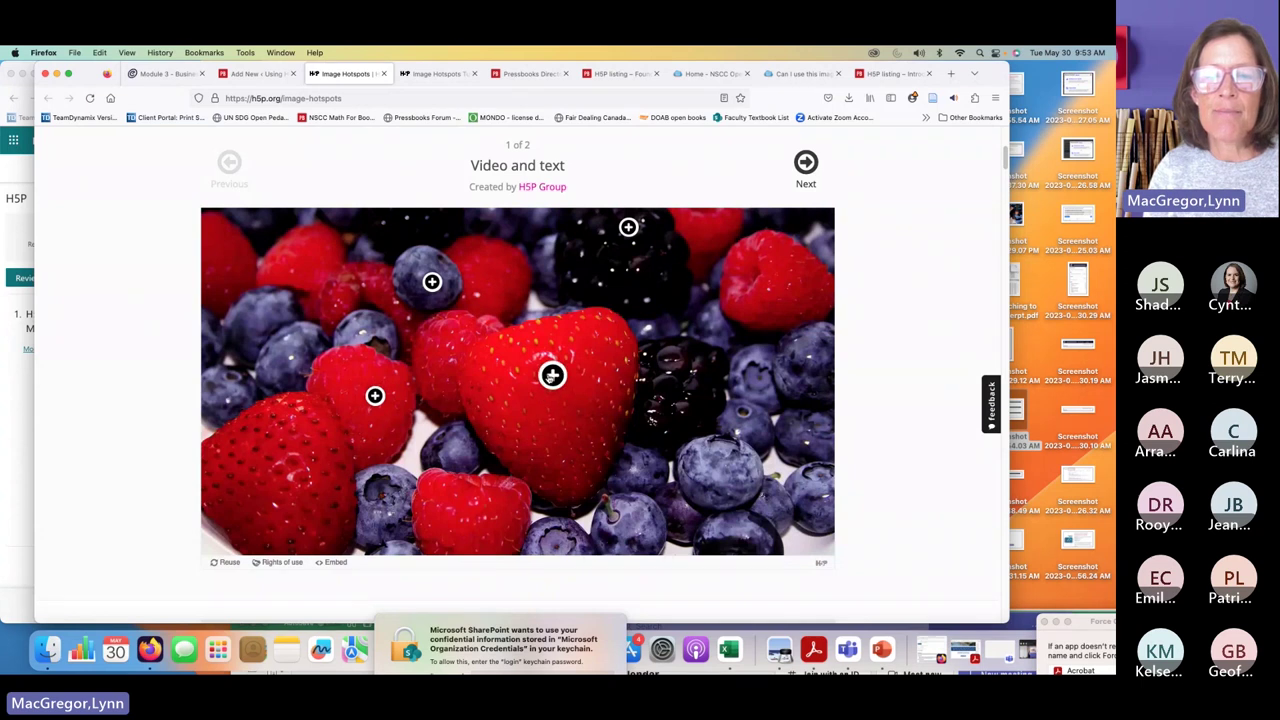
pyautogui.click(552, 375)
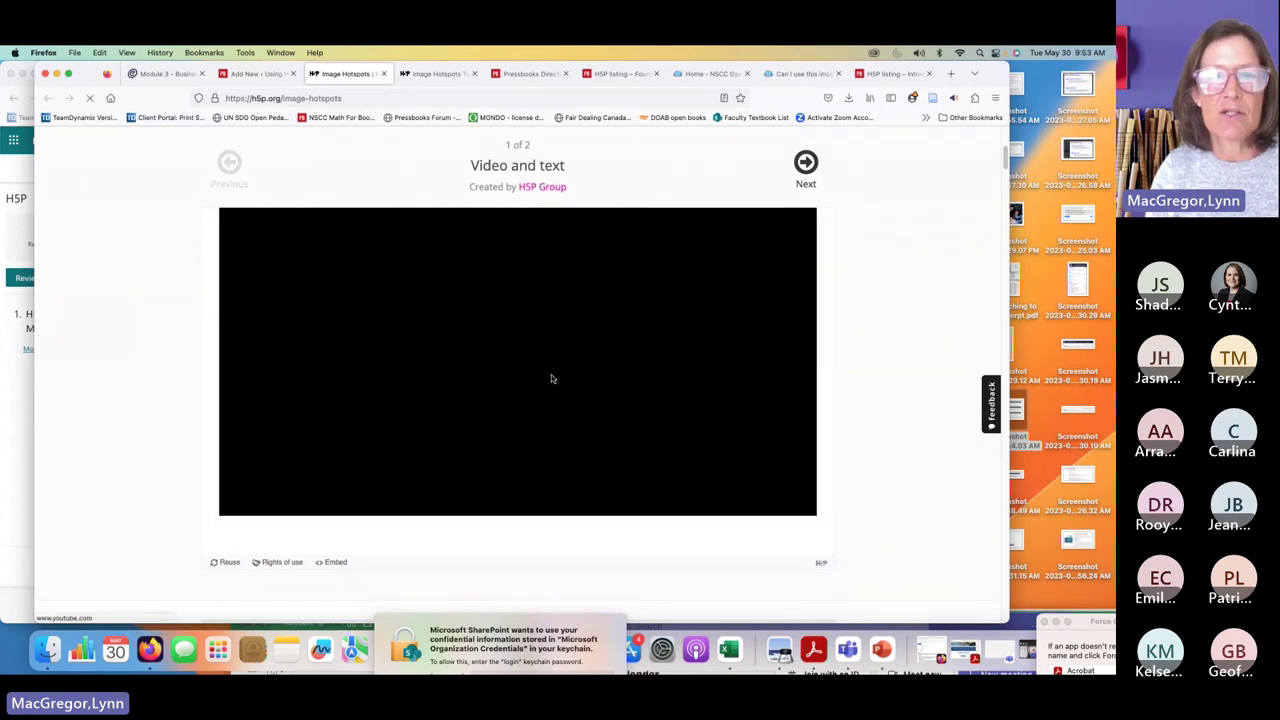
pyautogui.click(255, 73)
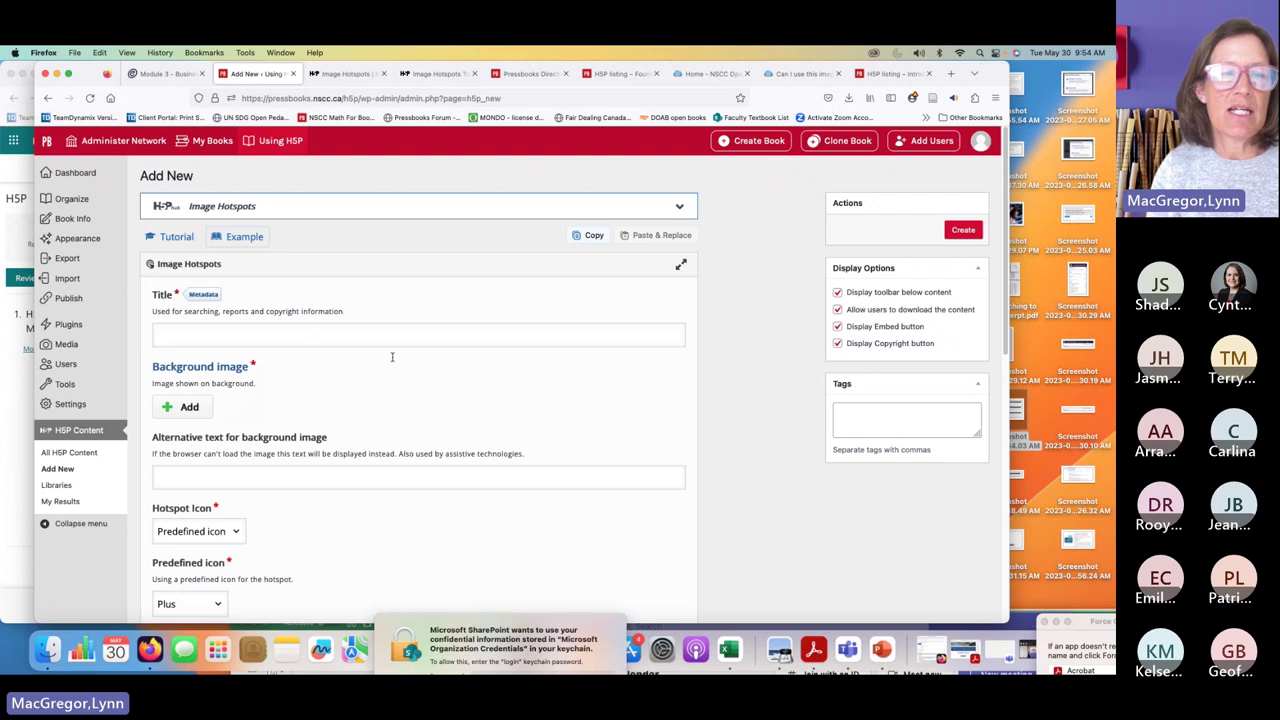
pyautogui.click(392, 73)
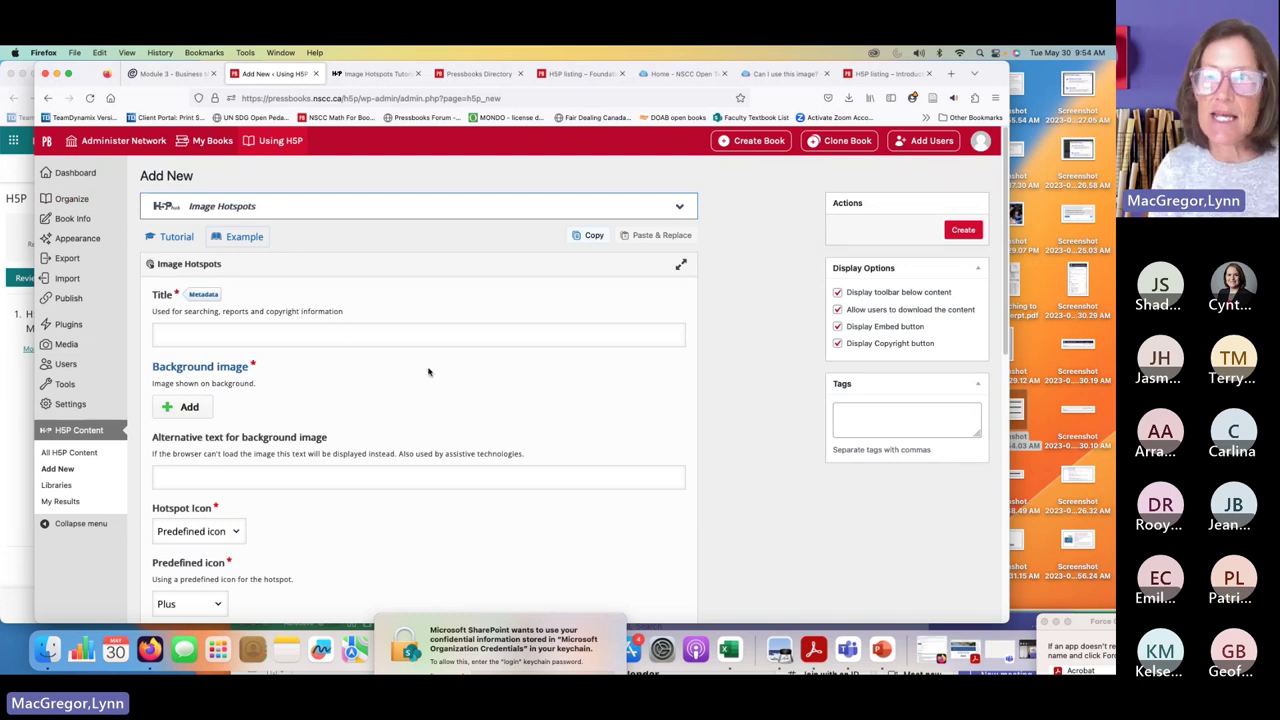
# Step: Look over the Image Hotspots form and open the list of all H5P content in the book
pyautogui.scroll(-1, 428, 372)
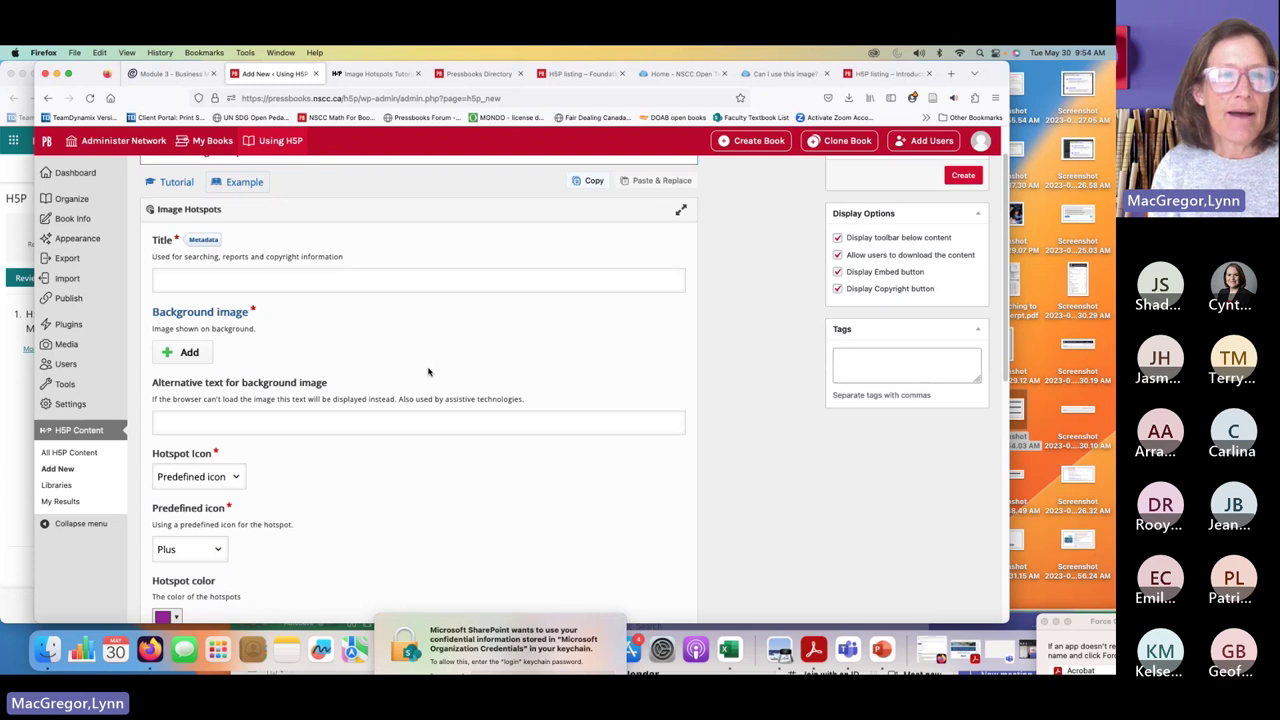
pyautogui.scroll(1, 428, 372)
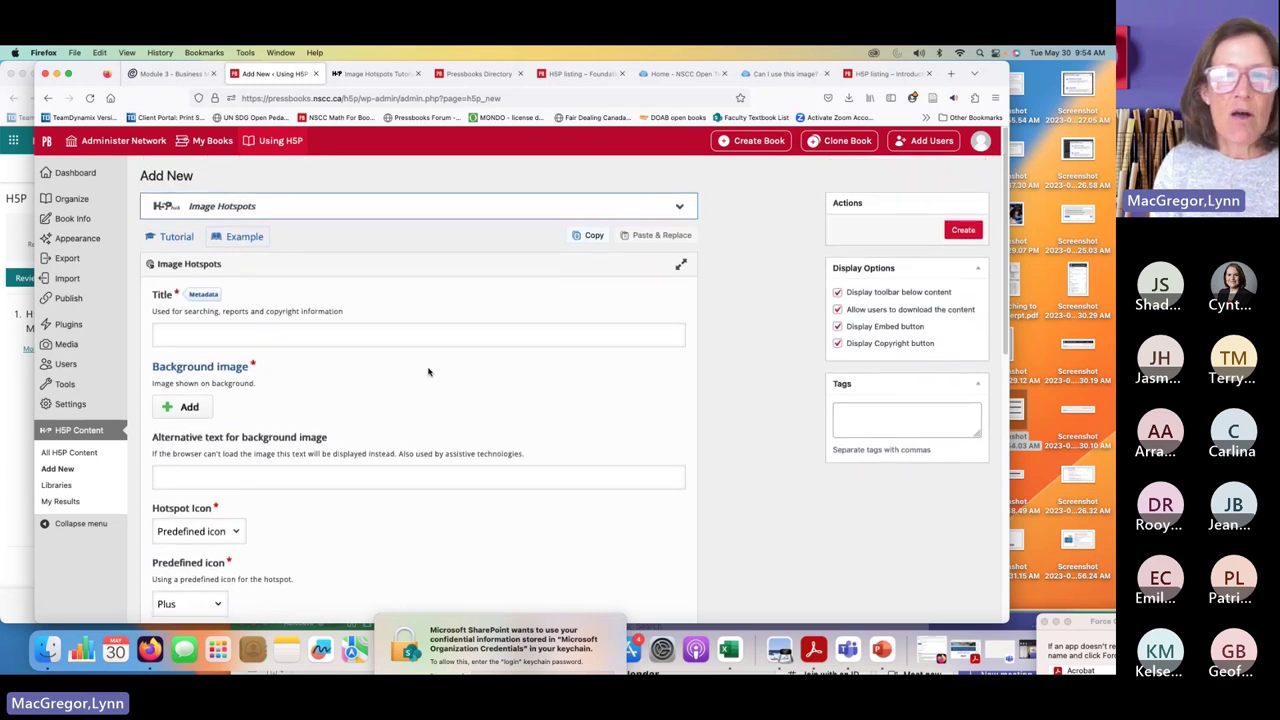
pyautogui.click(88, 455)
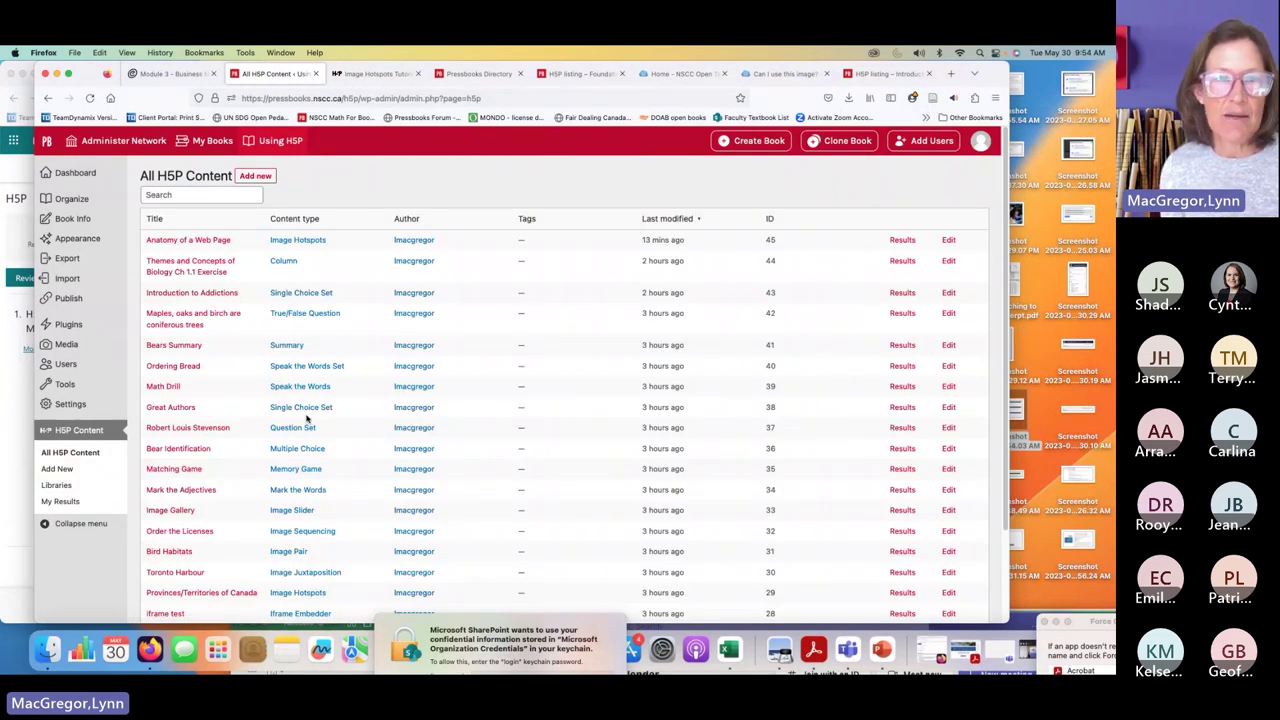
# Step: Start adding new H5P content, browse to the content types not yet installed and install Crossword
pyautogui.click(56, 469)
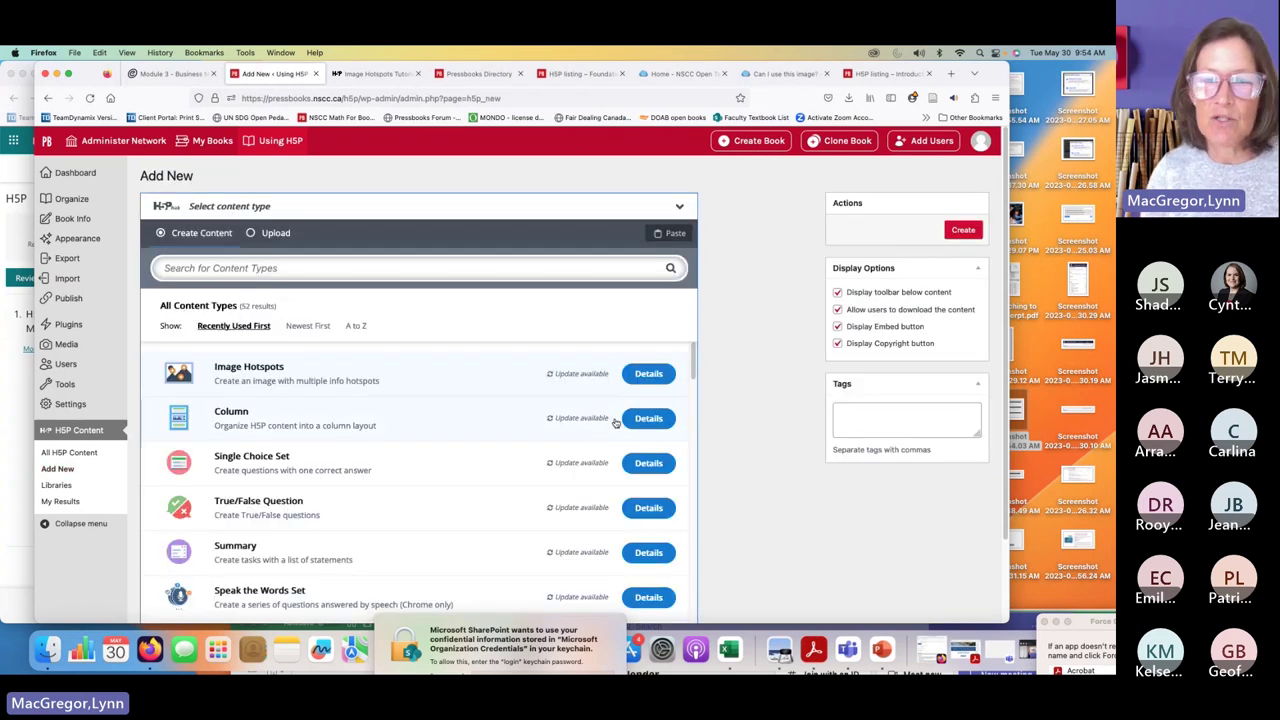
pyautogui.scroll(-10, 693, 578)
pyautogui.scroll(5, 693, 578)
pyautogui.scroll(-10, 660, 500)
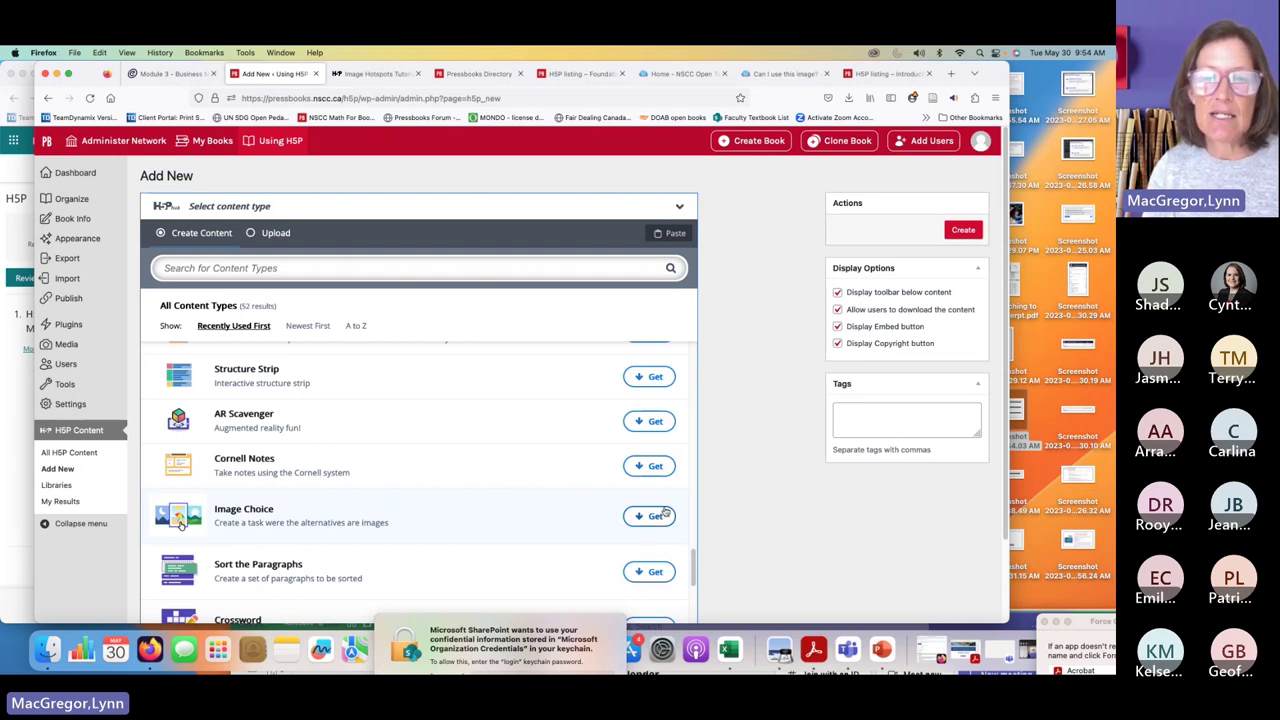
pyautogui.scroll(4, 658, 516)
pyautogui.scroll(-5, 642, 433)
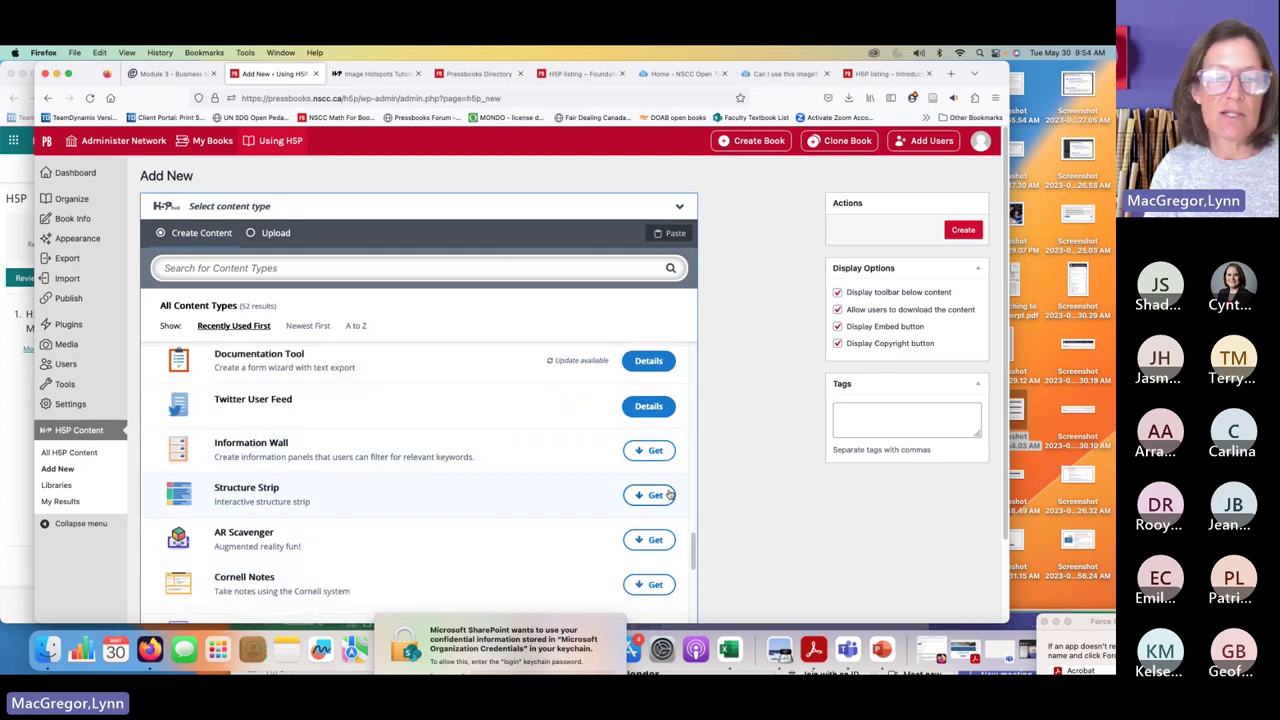
pyautogui.scroll(-1, 634, 504)
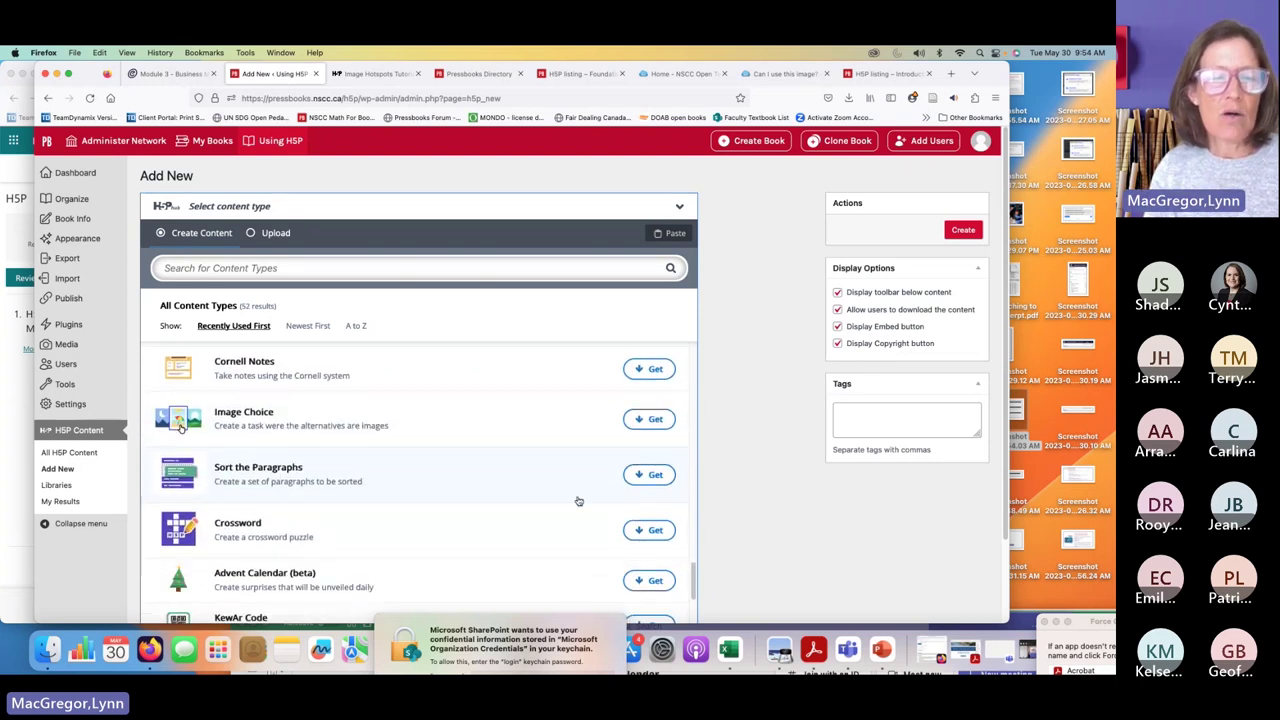
pyautogui.click(655, 531)
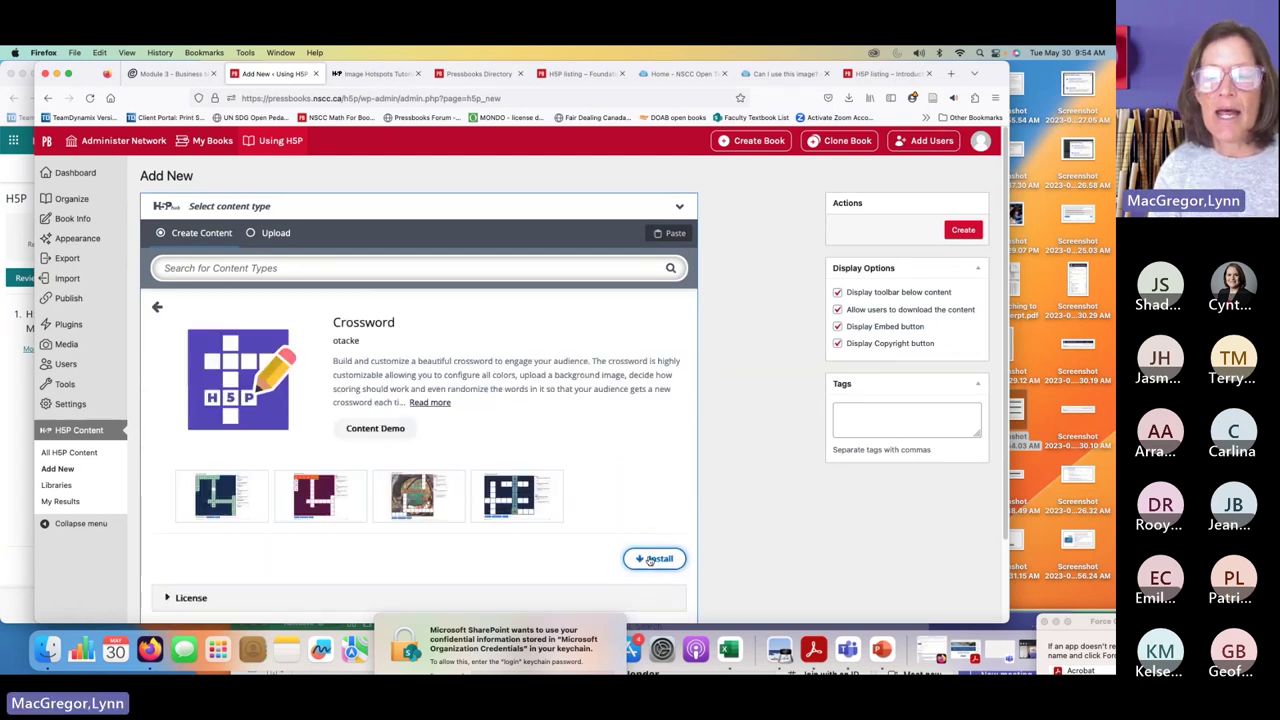
pyautogui.click(652, 559)
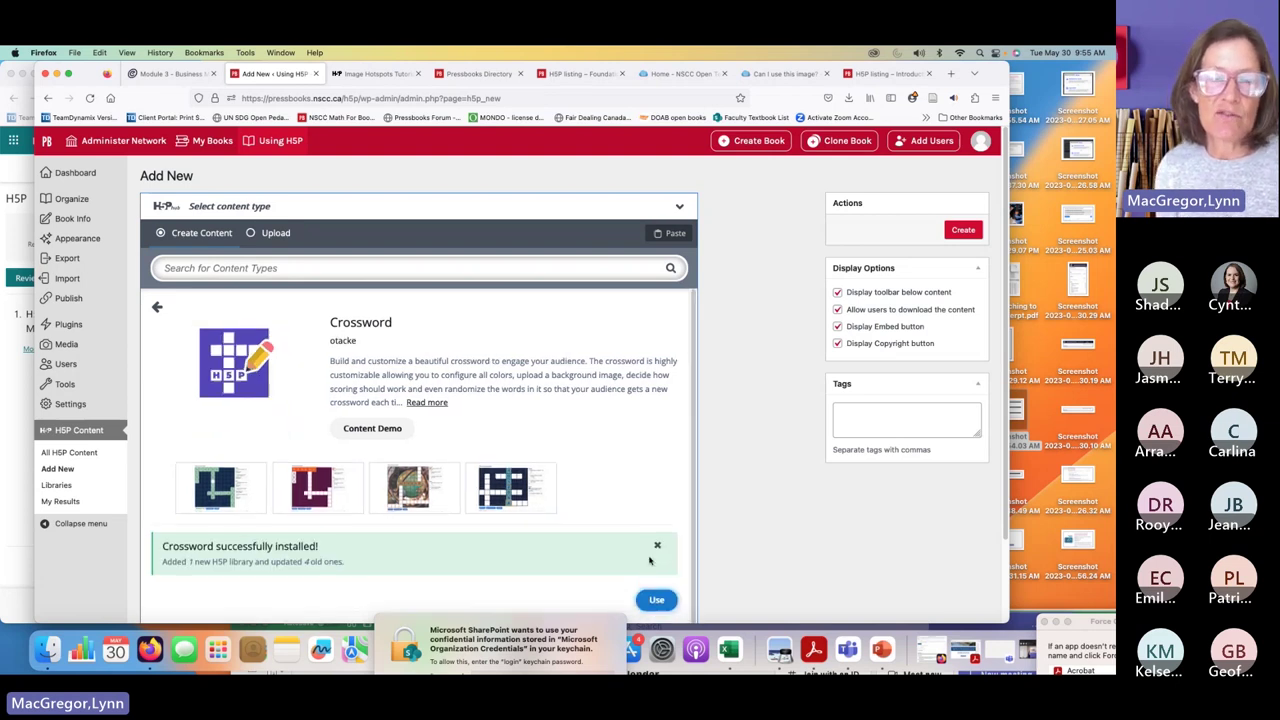
pyautogui.scroll(-1, 655, 570)
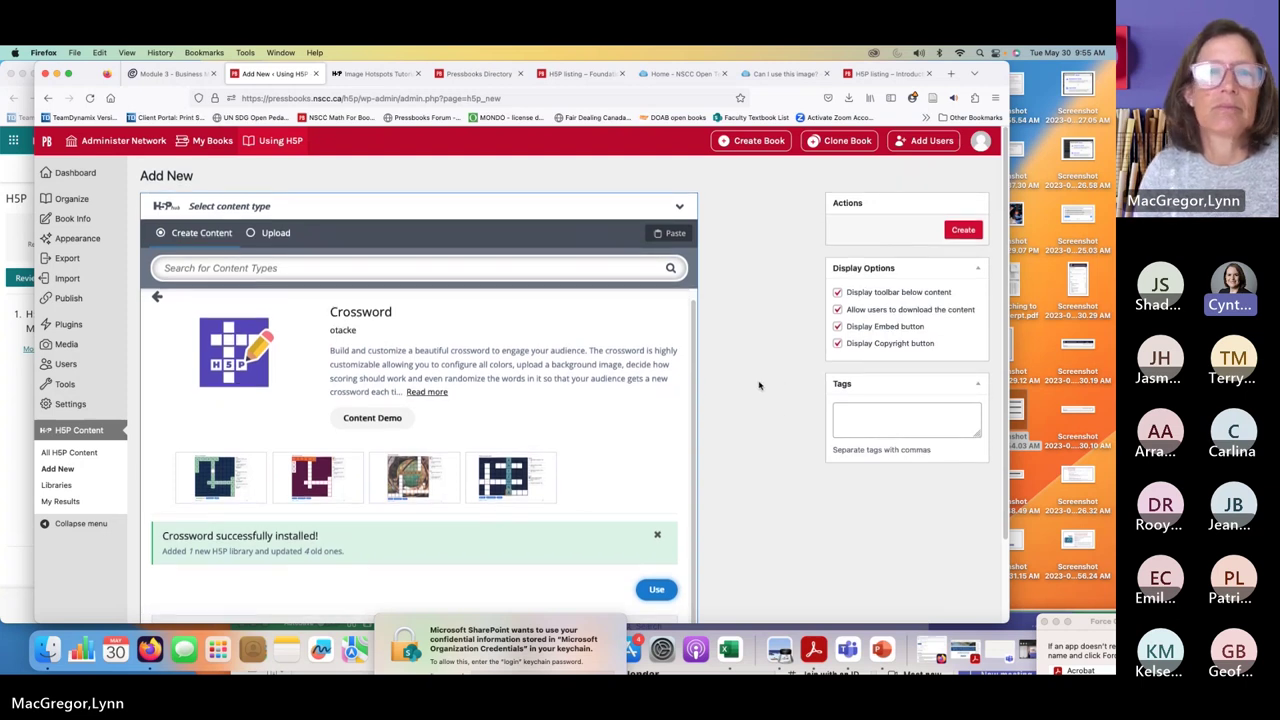
# Step: Open the public home page of the Using H5P book and its Accessibility chapter
pyautogui.click(495, 76)
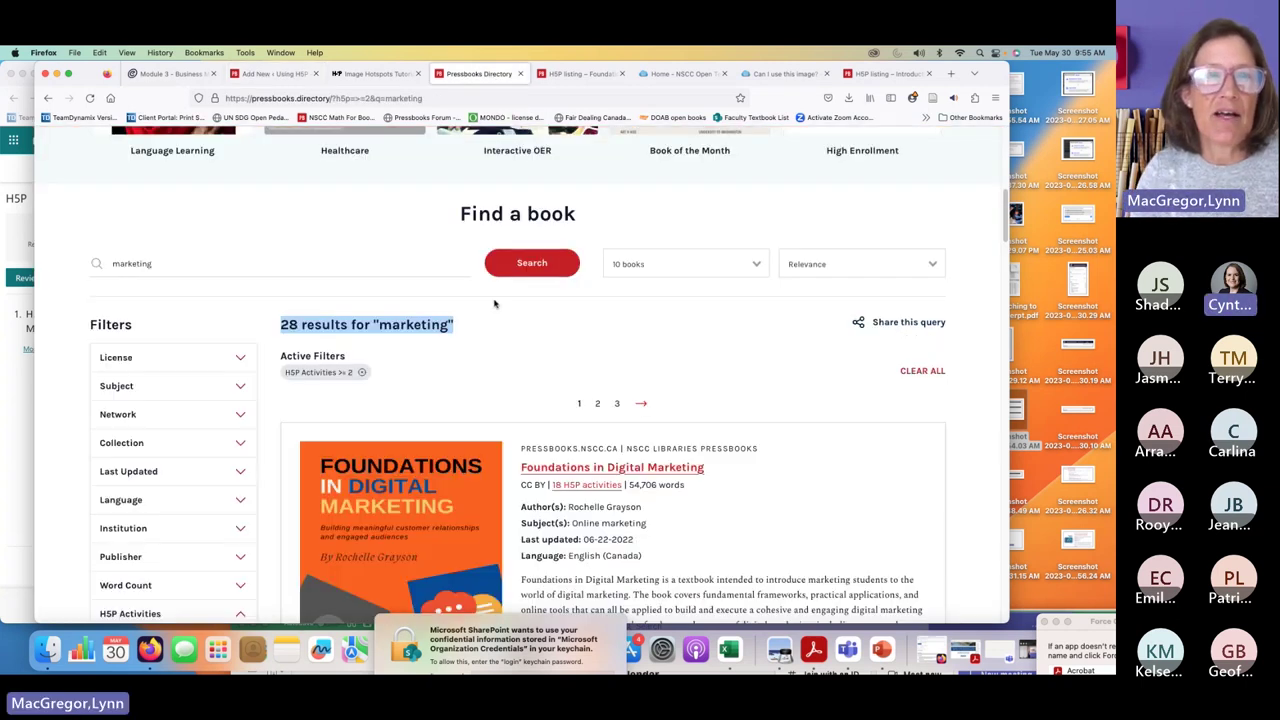
pyautogui.click(268, 75)
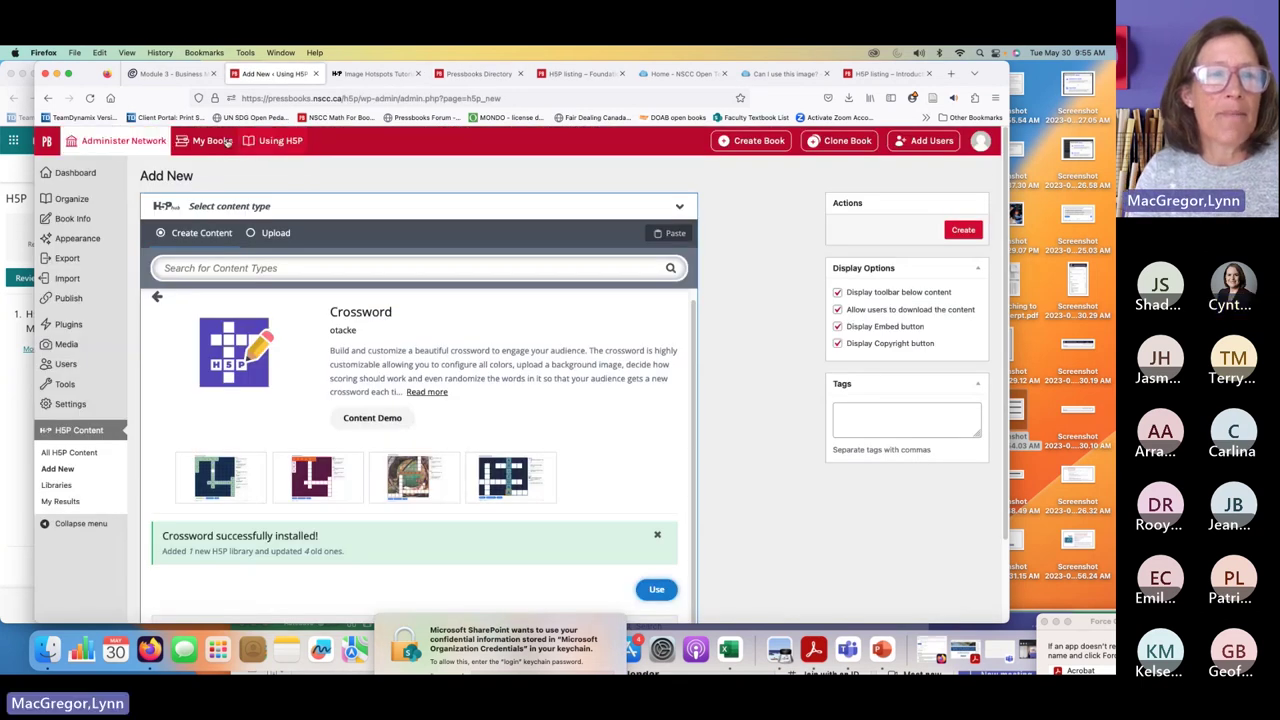
pyautogui.click(262, 141)
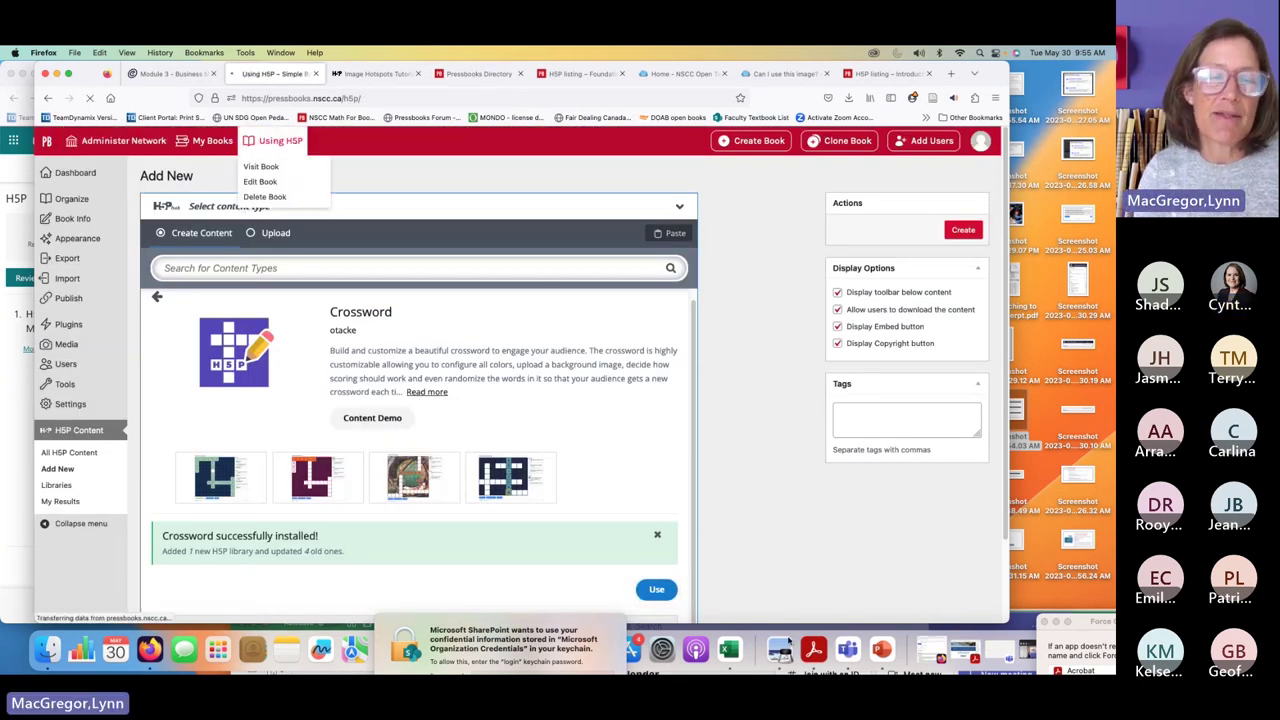
pyautogui.scroll(-10, 388, 504)
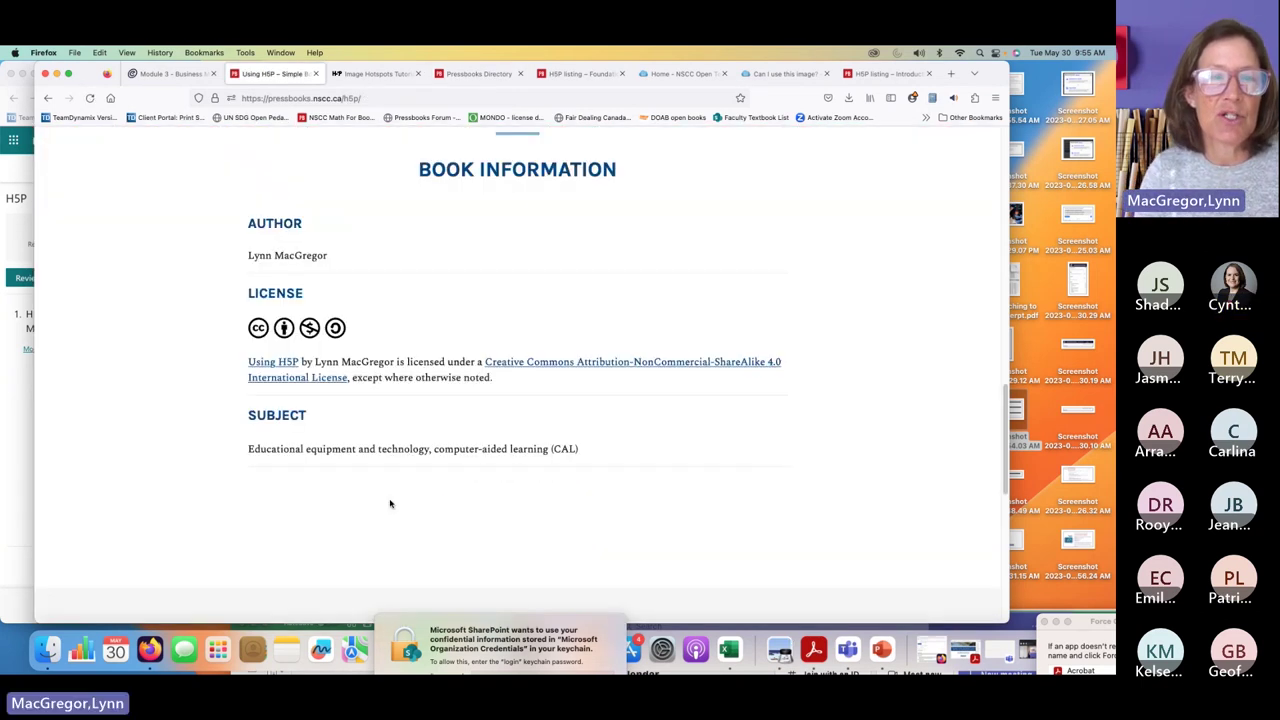
pyautogui.scroll(4, 385, 498)
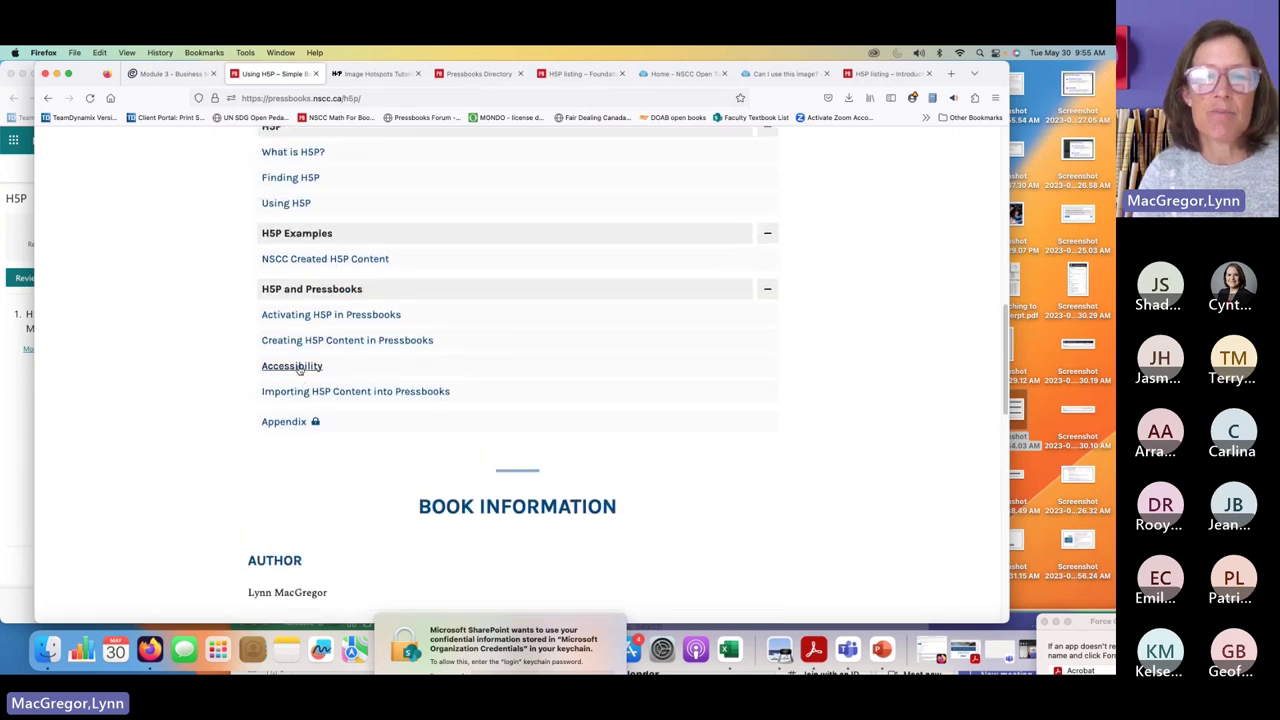
pyautogui.click(295, 366)
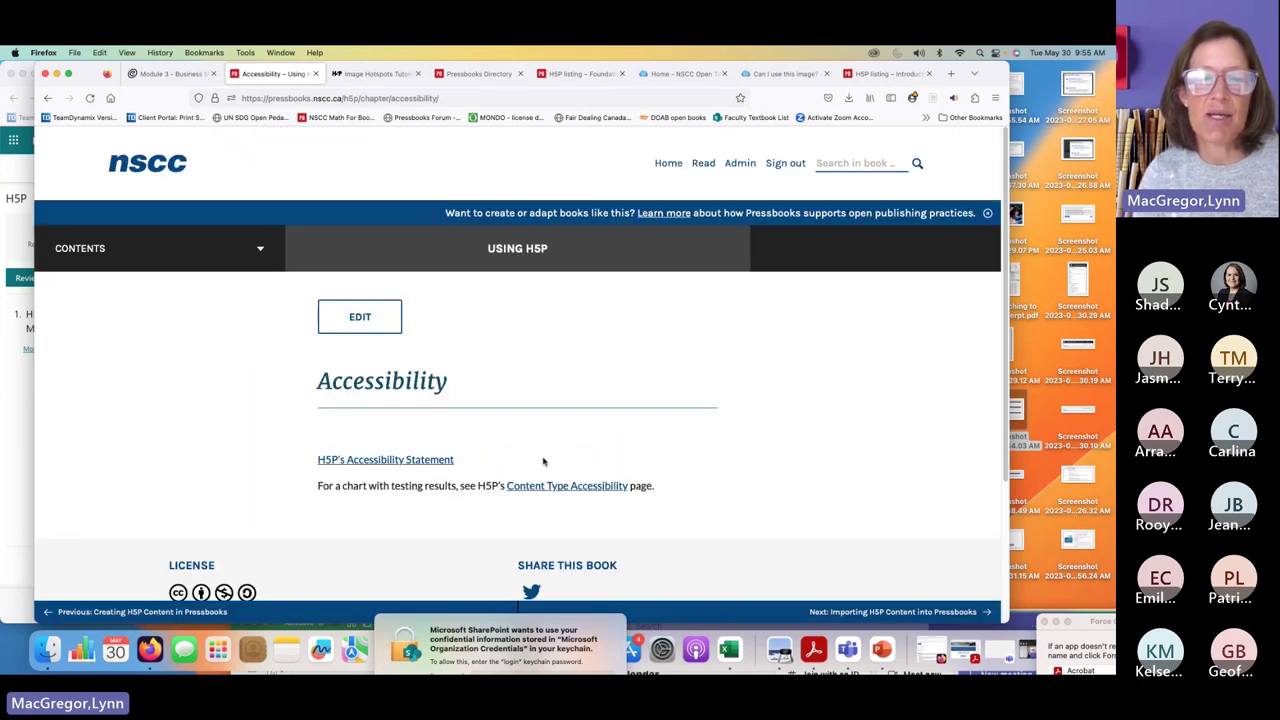
# Step: Open H5P's Content Type Accessibility page and examine the chart of accessibility, core team maintenance and browser support for each content type
pyautogui.scroll(-3, 733, 513)
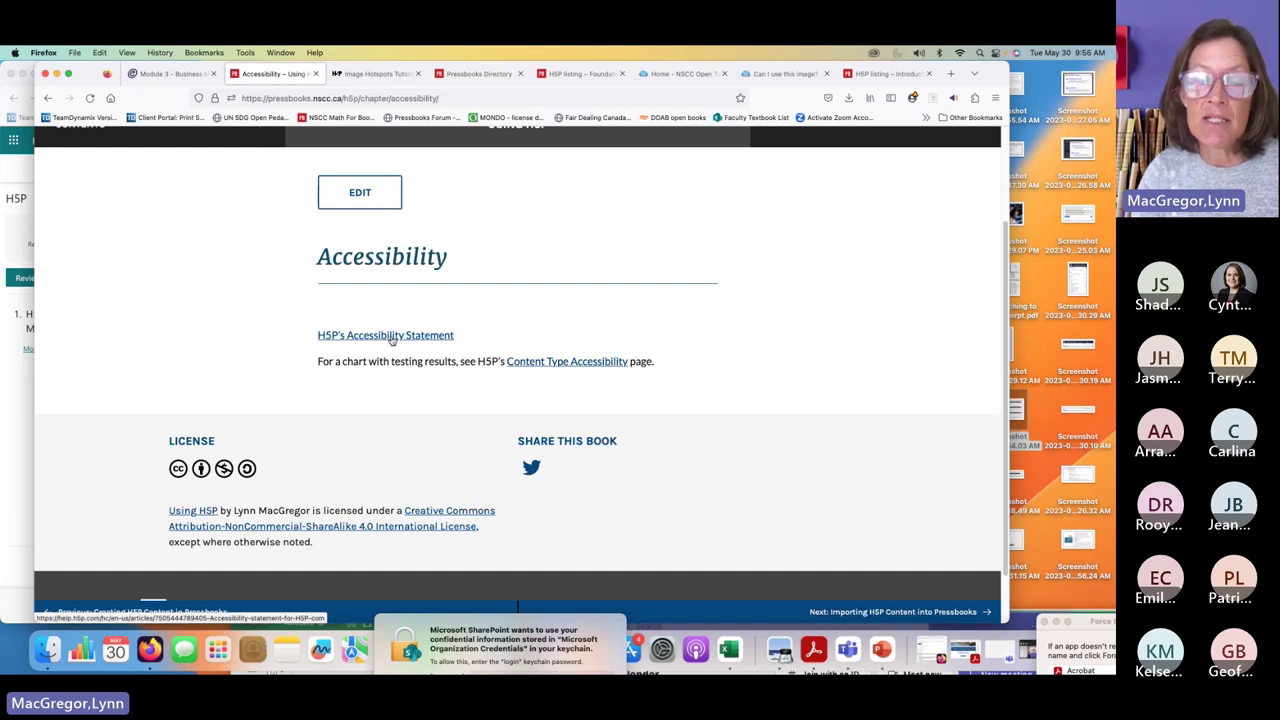
pyautogui.click(572, 366)
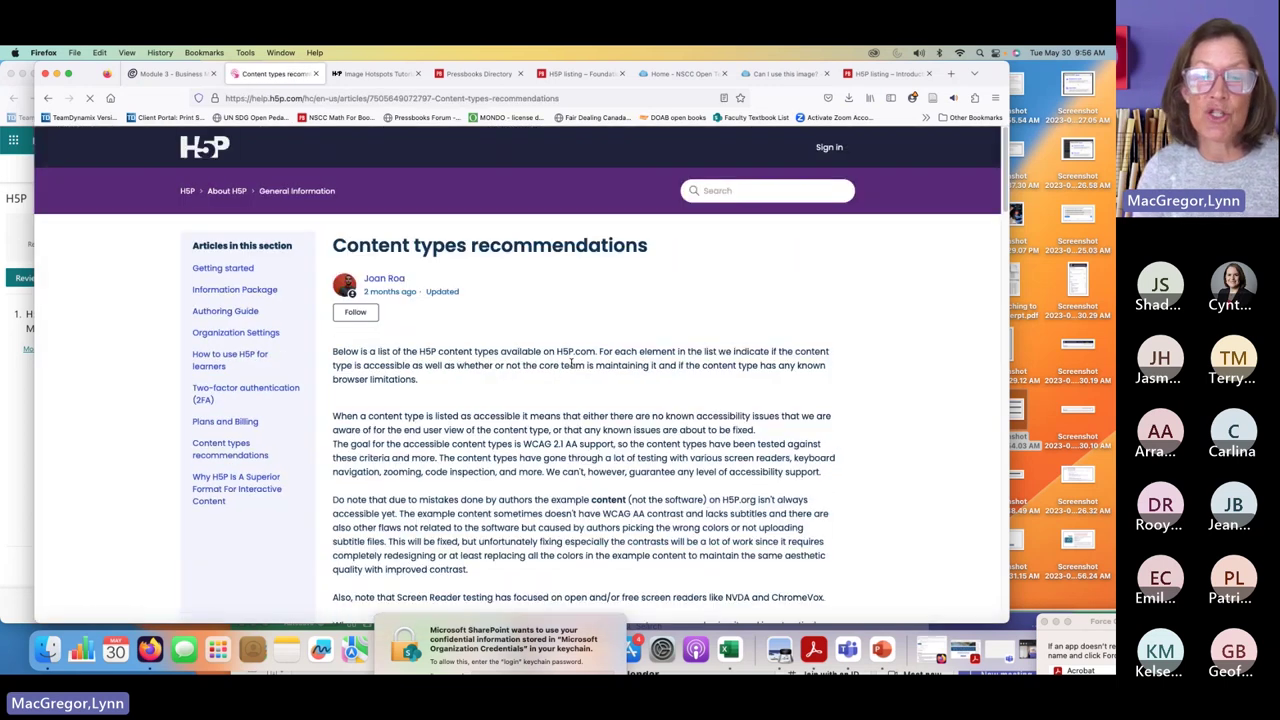
pyautogui.scroll(-2, 781, 517)
pyautogui.scroll(-4, 781, 517)
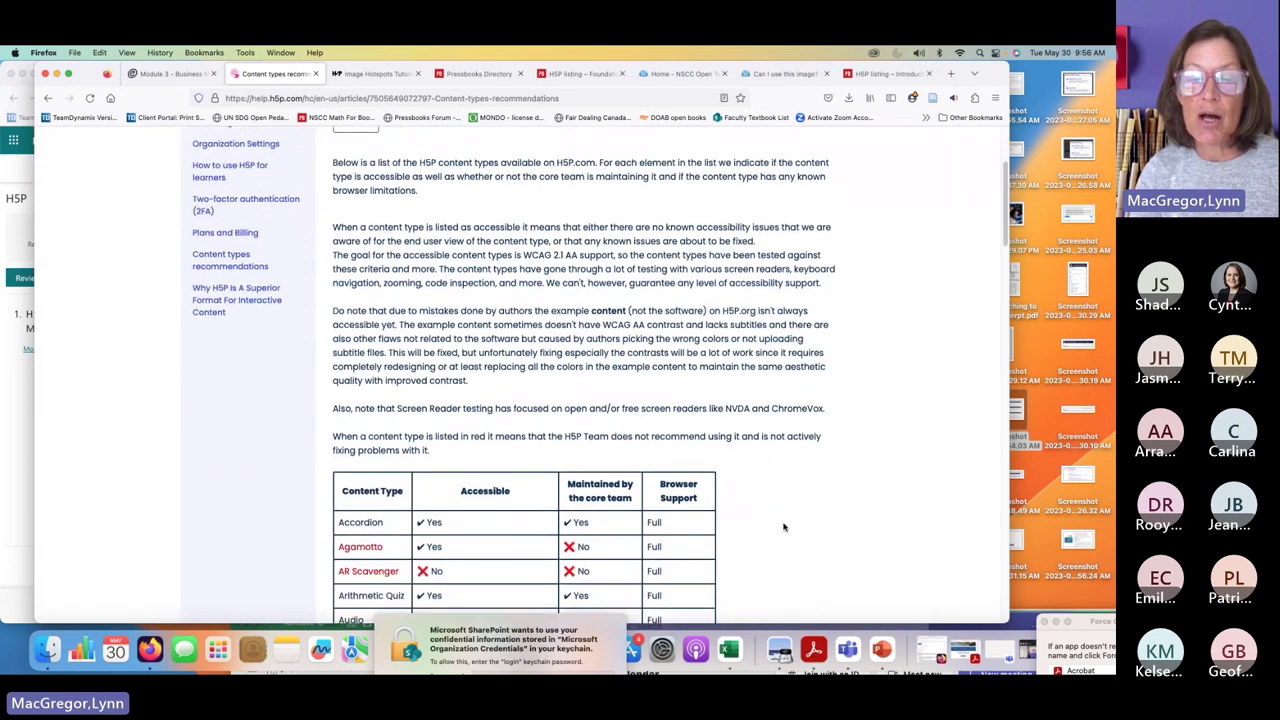
pyautogui.scroll(-2, 783, 527)
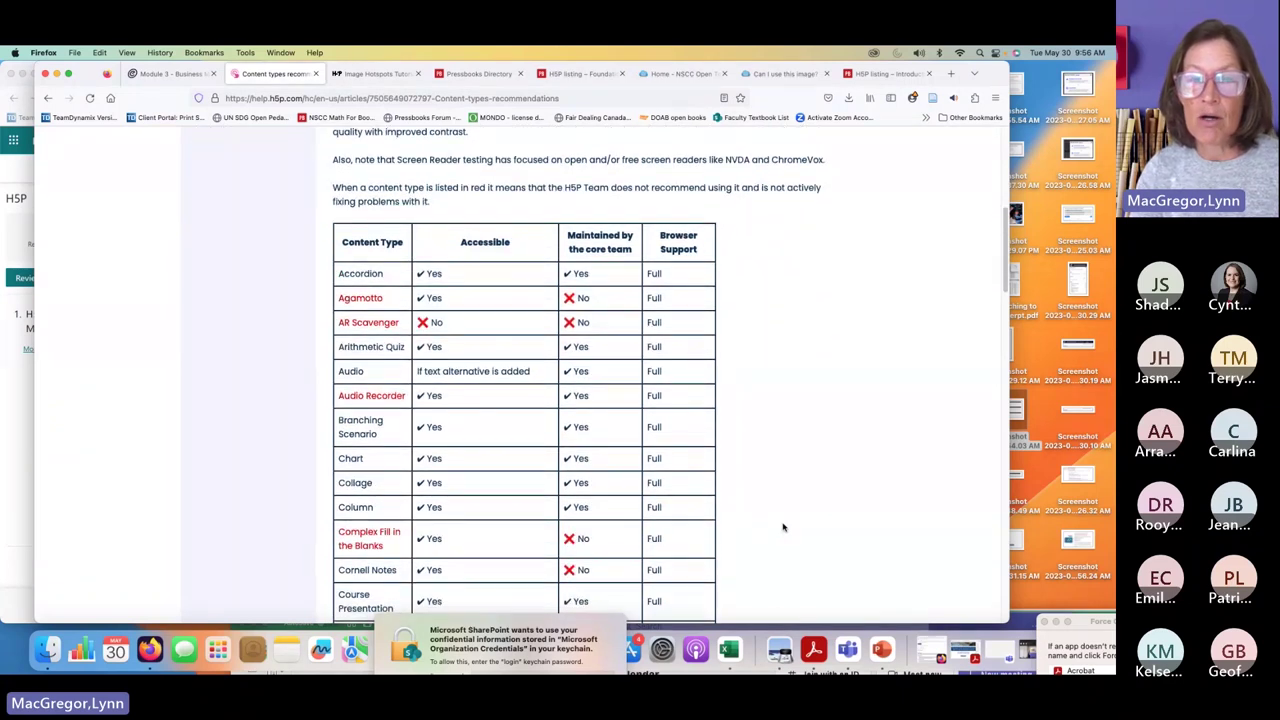
pyautogui.scroll(-8, 783, 527)
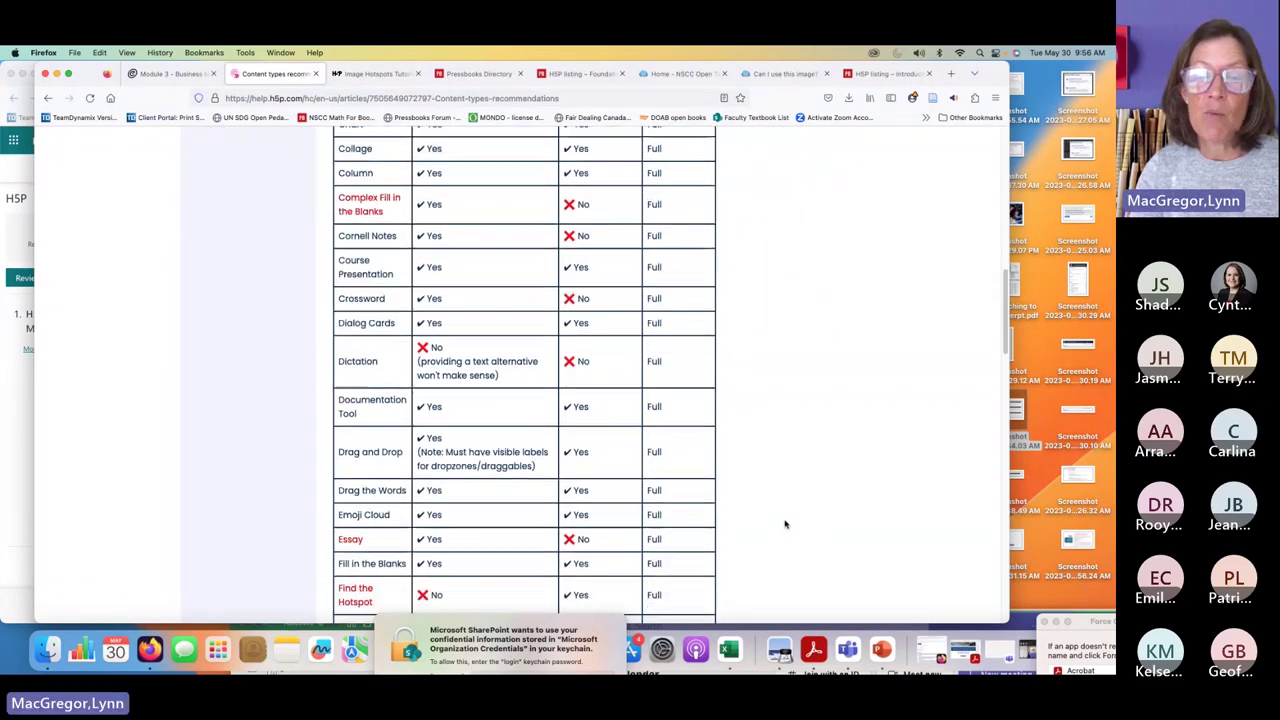
pyautogui.scroll(-5, 785, 524)
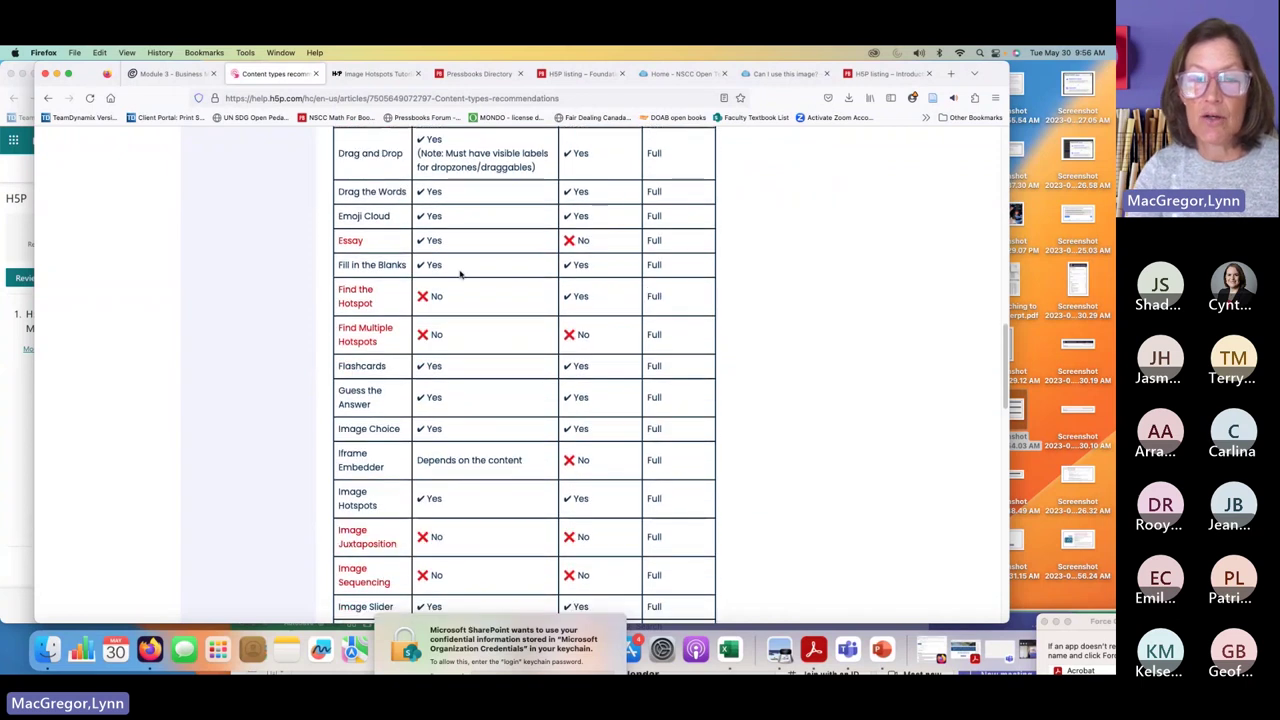
pyautogui.scroll(-6, 774, 497)
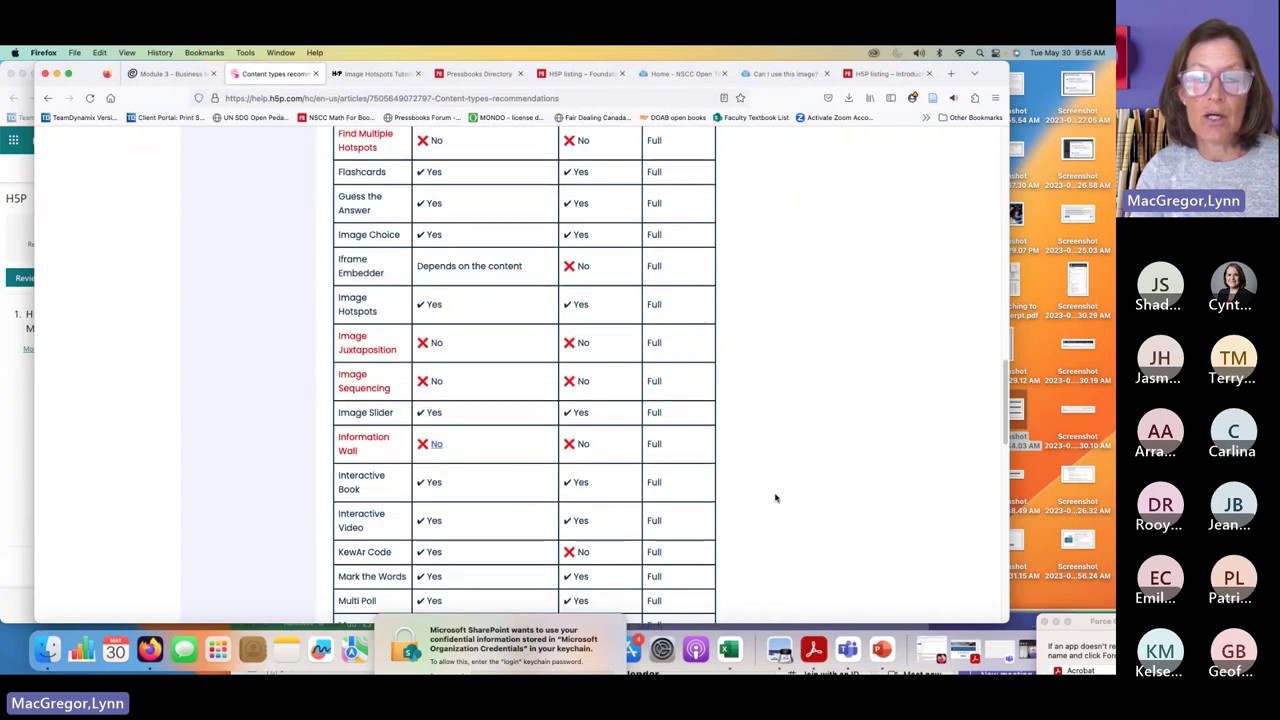
pyautogui.scroll(-9, 775, 497)
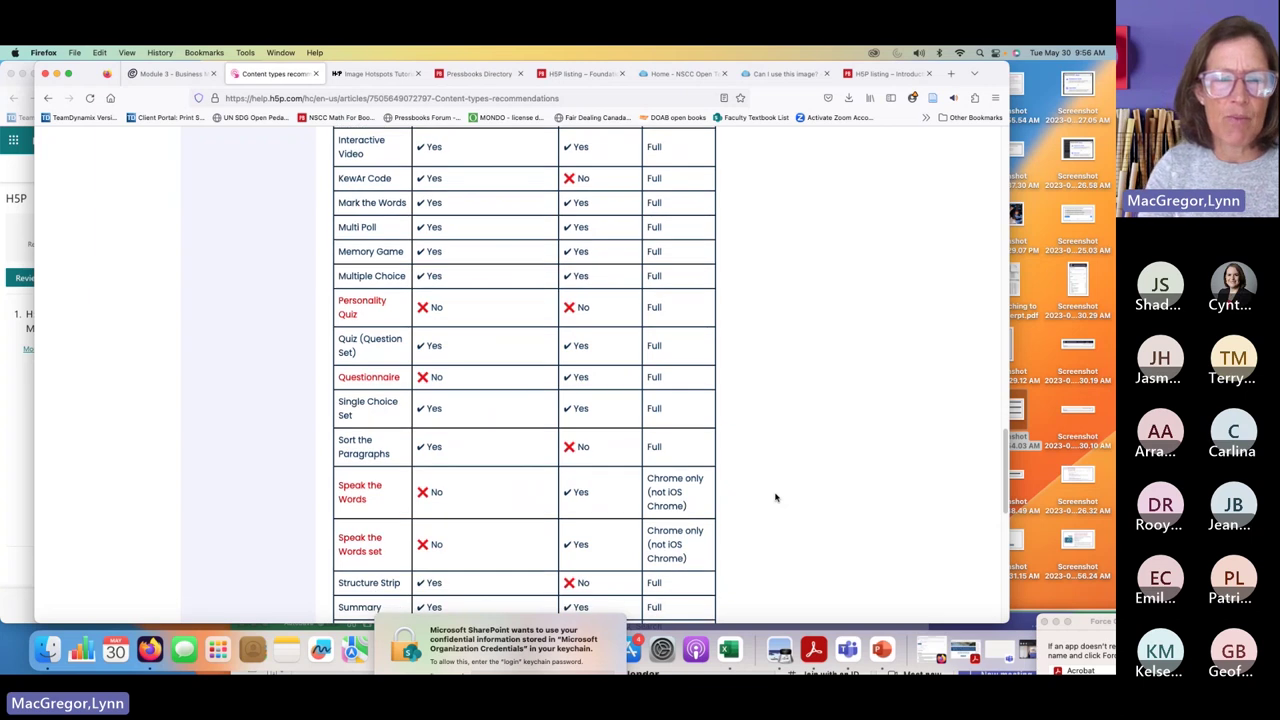
pyautogui.scroll(-3, 775, 497)
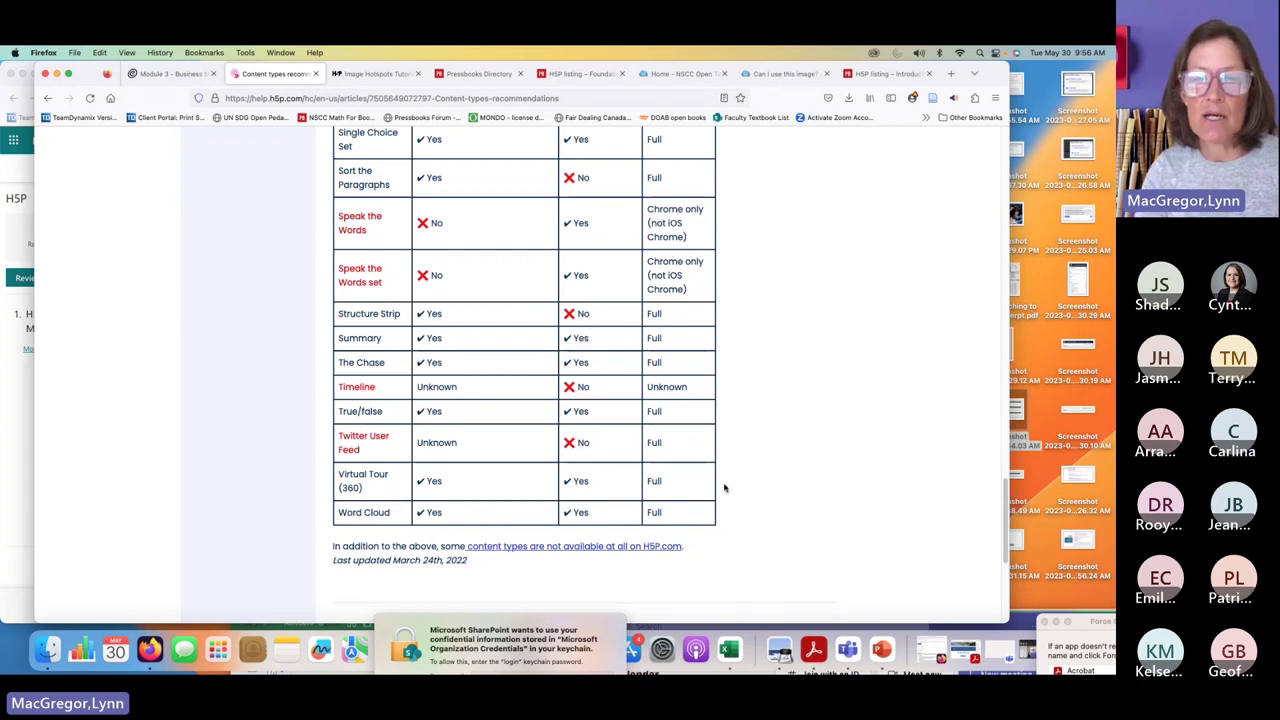
pyautogui.scroll(20, 748, 477)
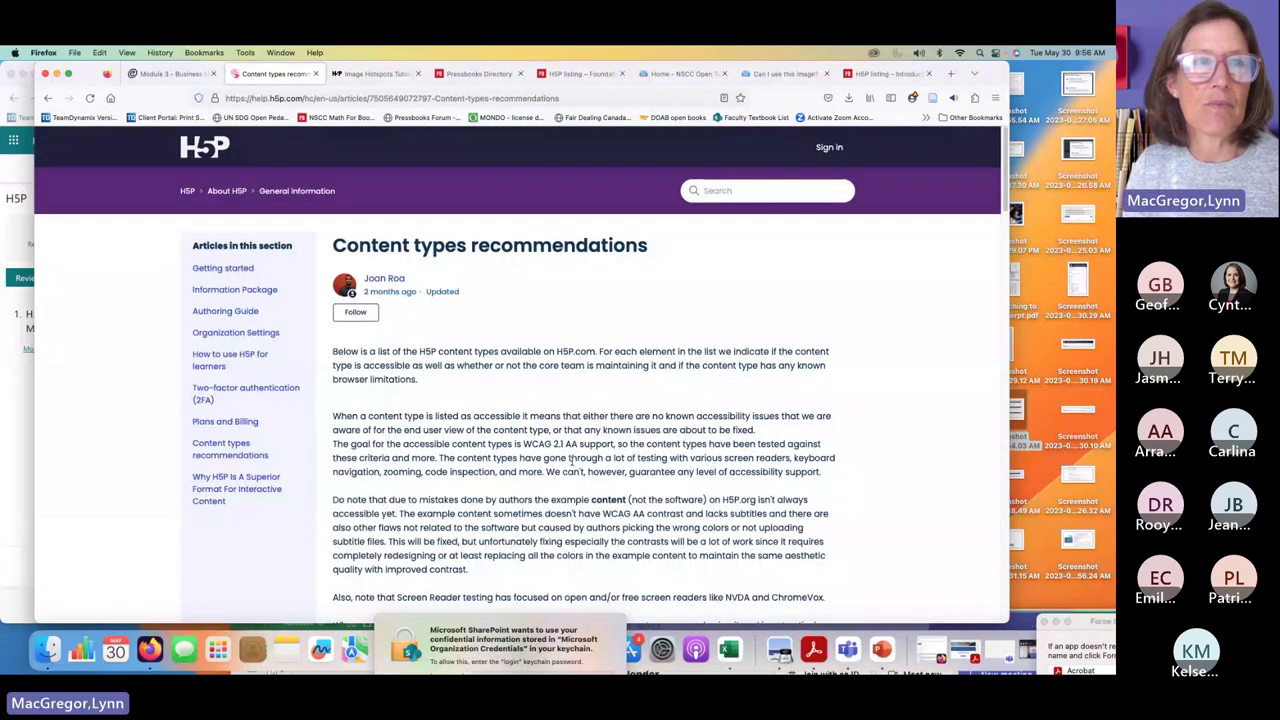
# Step: Go back to the Using H5P book's home page and widen the browser window
pyautogui.click(47, 98)
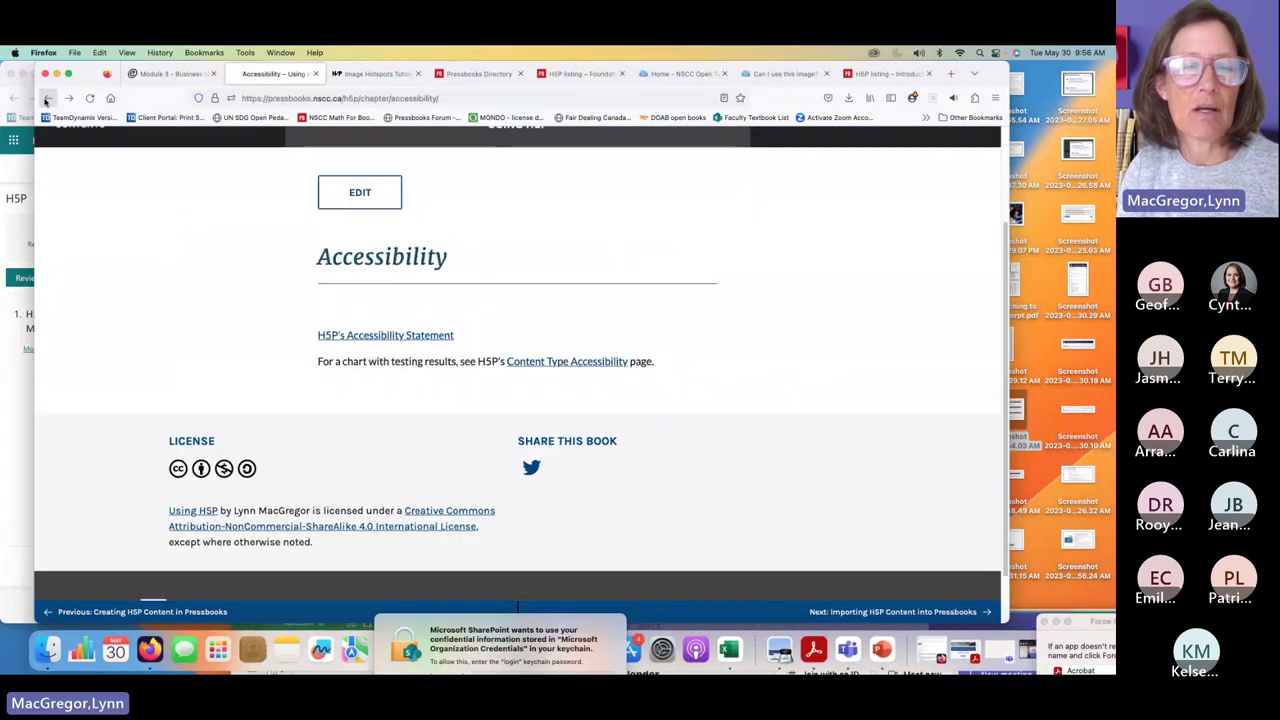
pyautogui.click(47, 98)
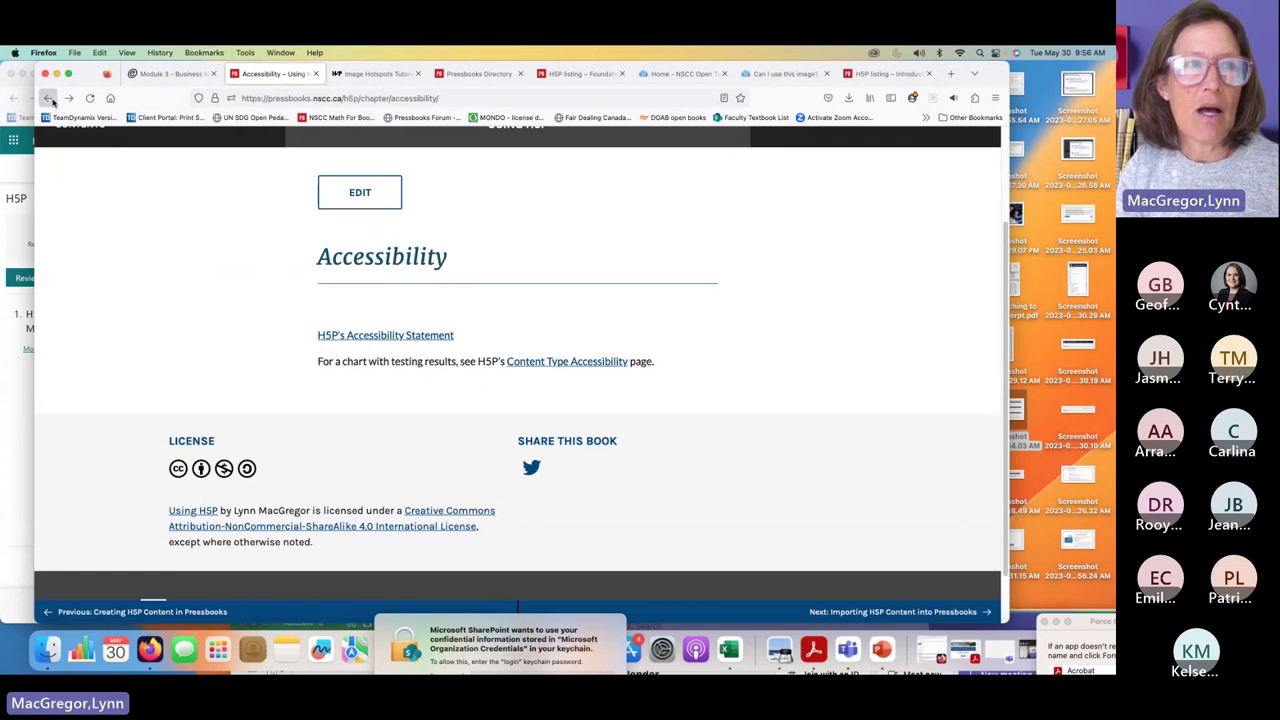
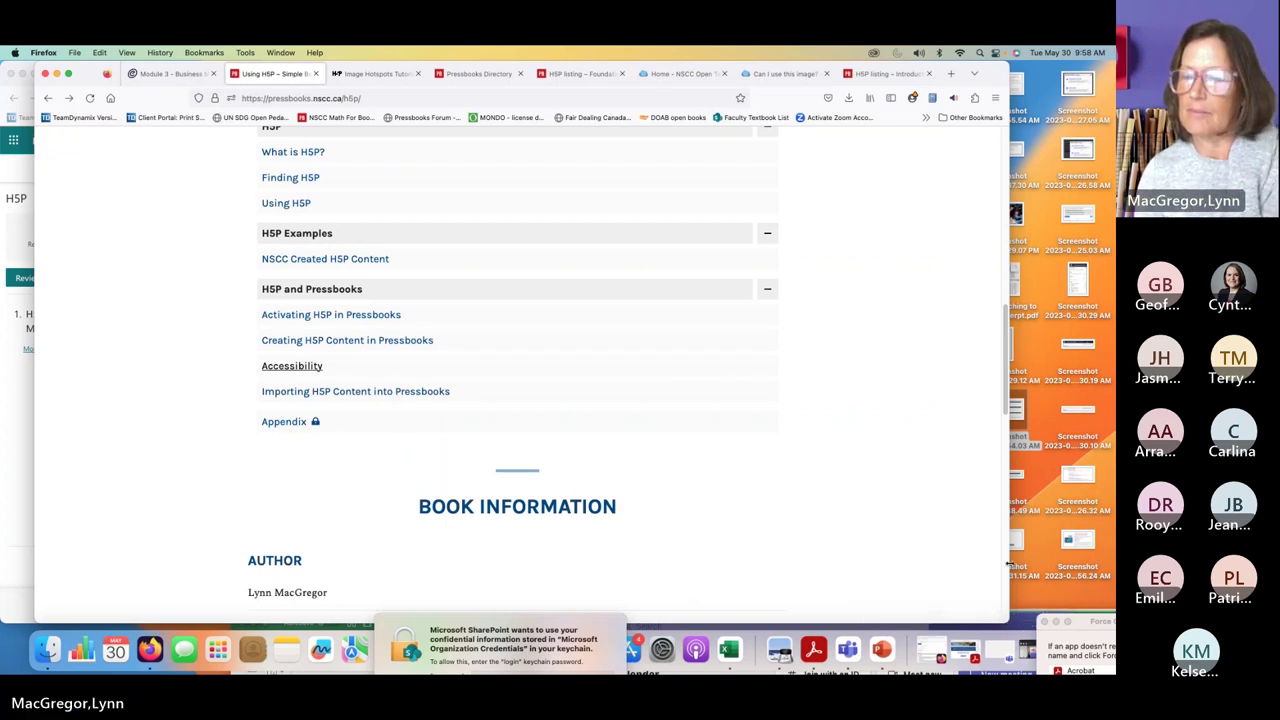
pyautogui.moveTo(1007, 563); pyautogui.dragTo(1114, 563)
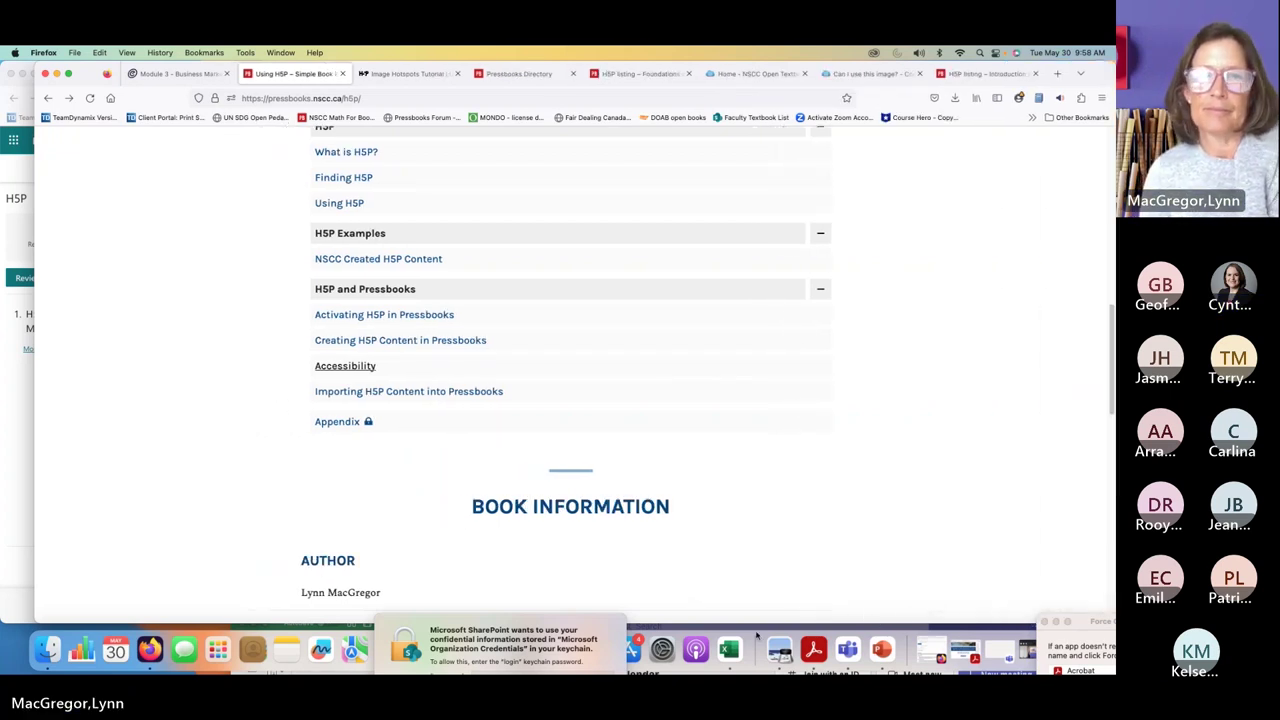
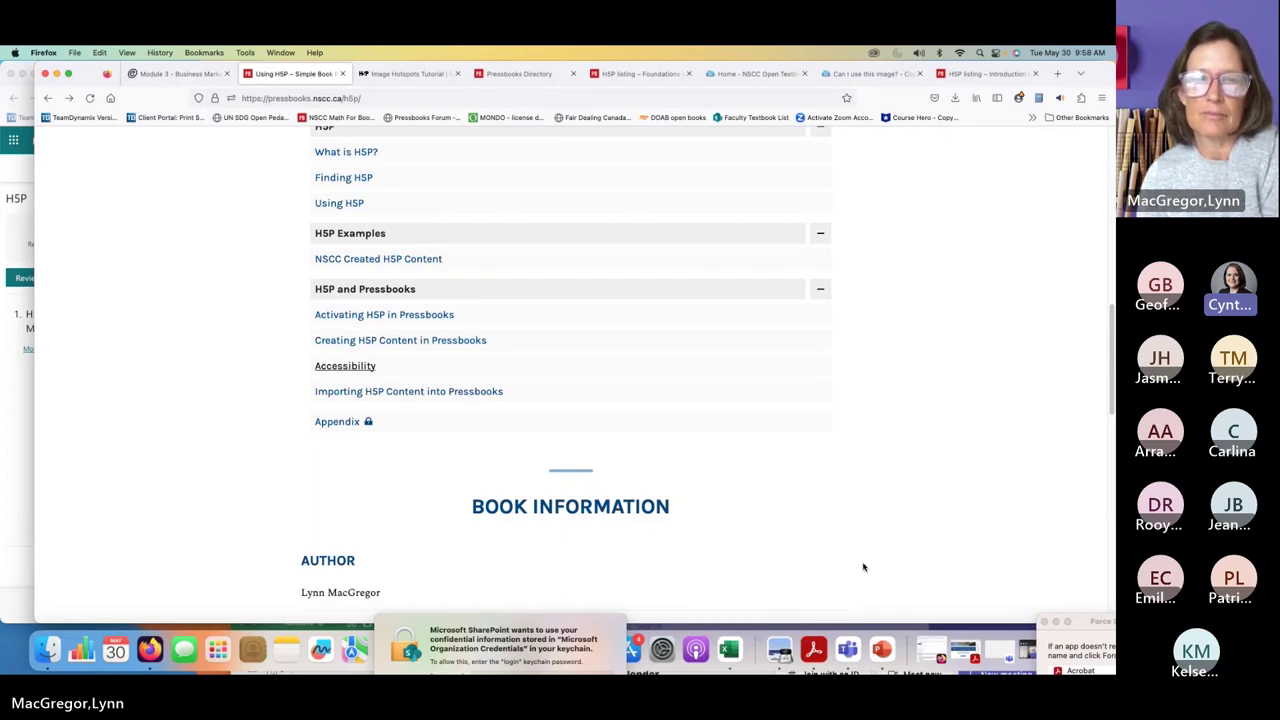
# Step: Open the NSCC Created H5P Content chapter and view its Documentation Tool example
pyautogui.scroll(1, 863, 567)
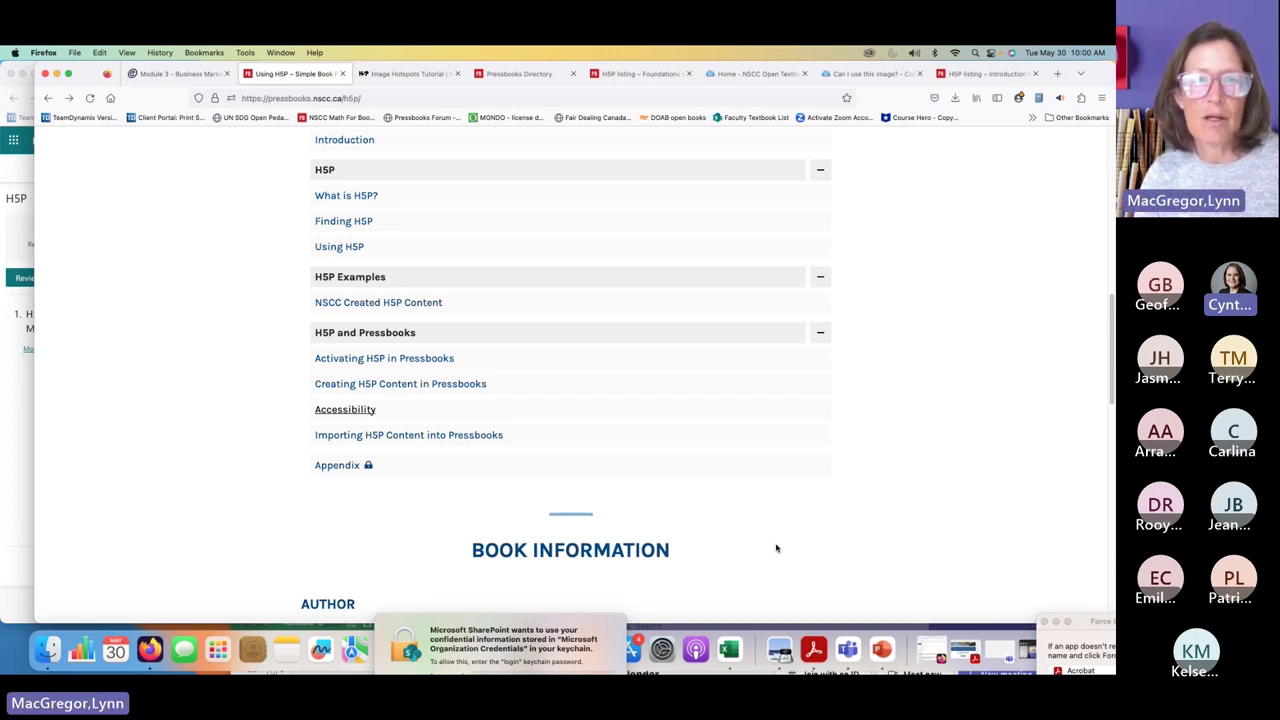
pyautogui.scroll(1, 776, 548)
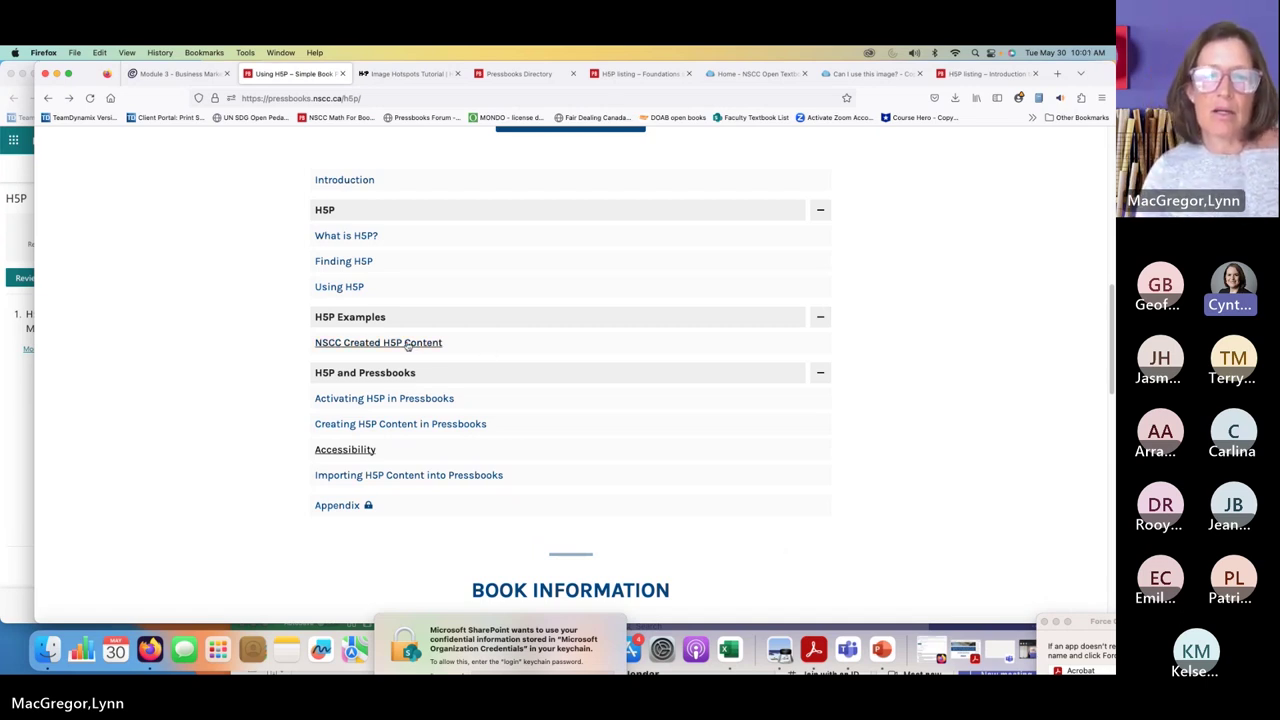
pyautogui.click(408, 343)
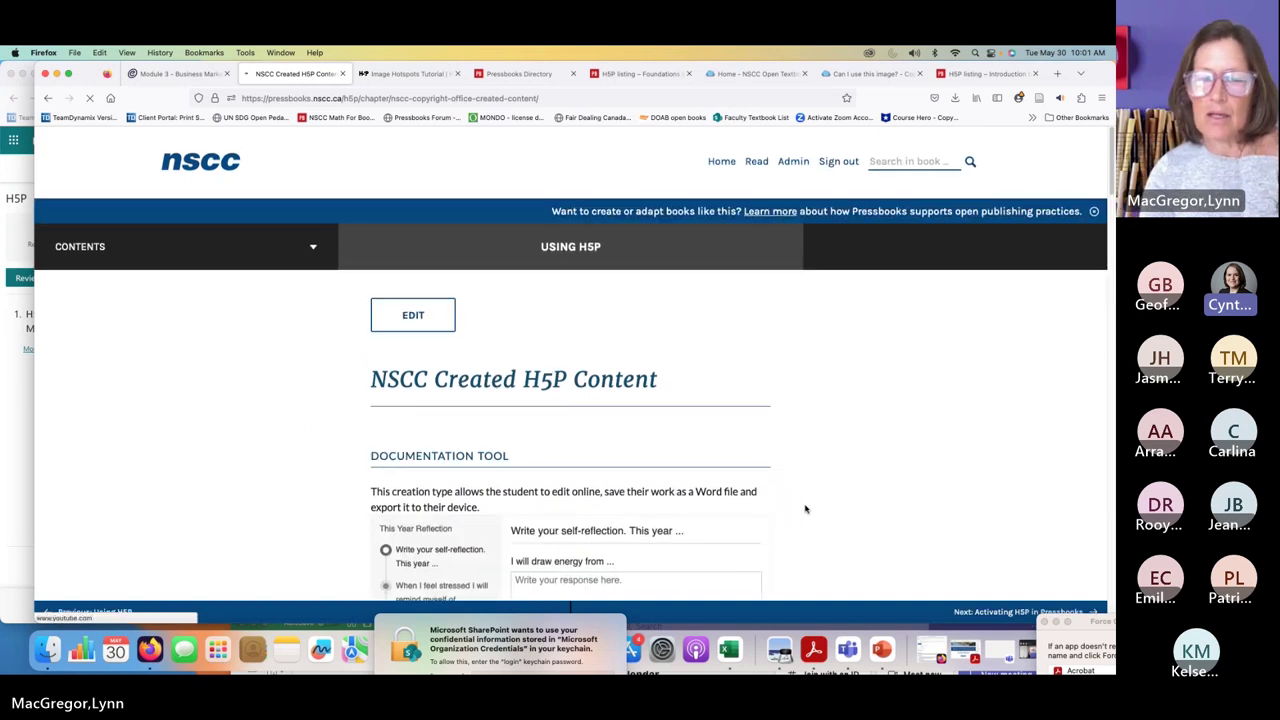
pyautogui.scroll(-3, 790, 510)
pyautogui.scroll(-1, 805, 509)
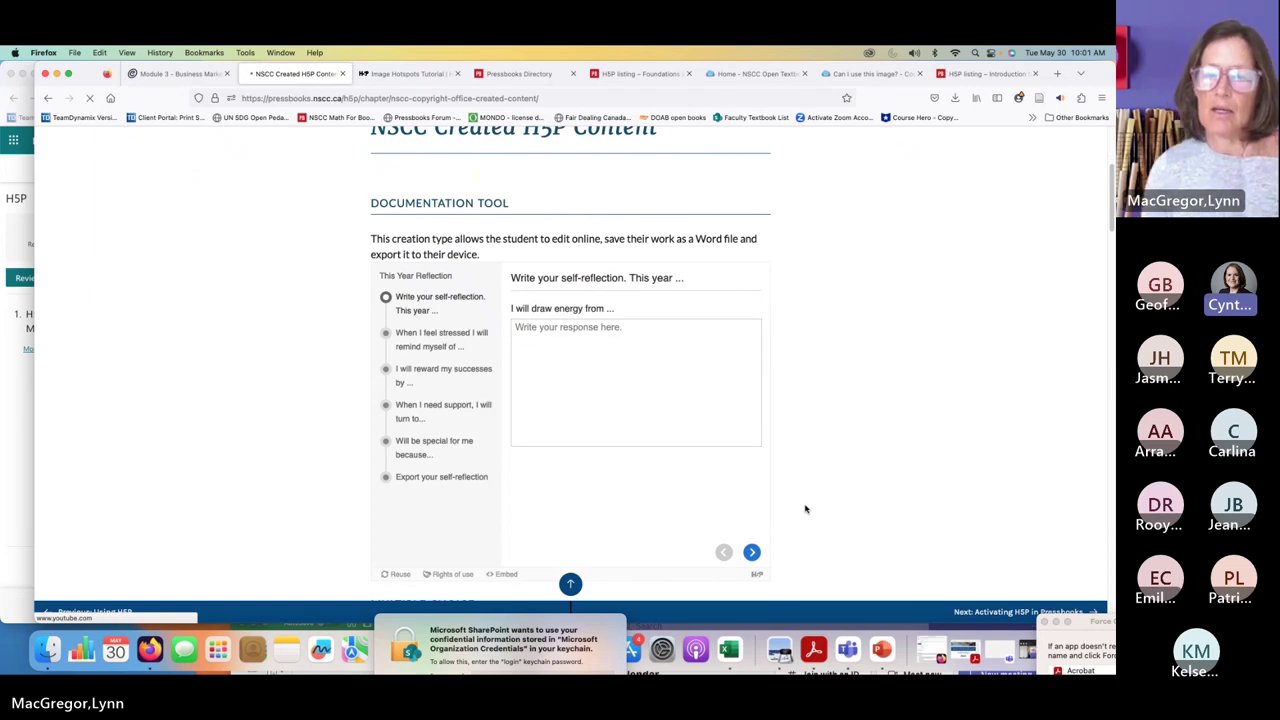
pyautogui.scroll(-2, 806, 508)
pyautogui.scroll(1, 806, 506)
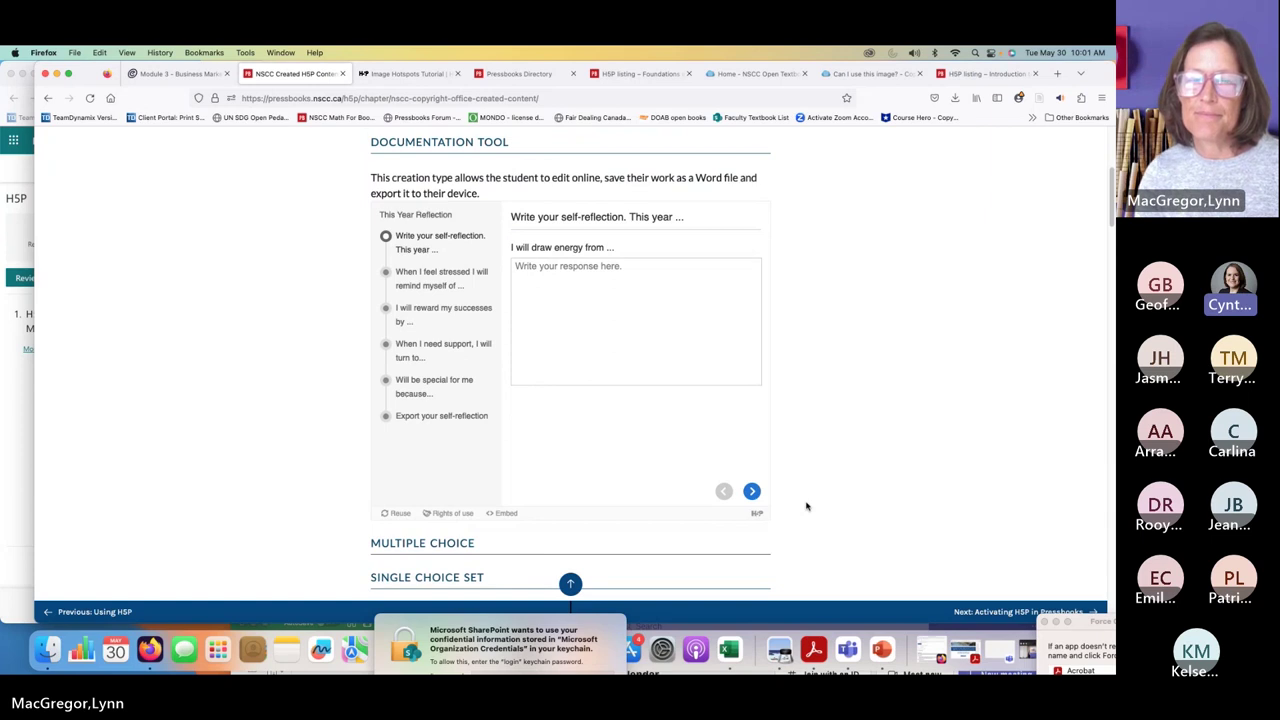